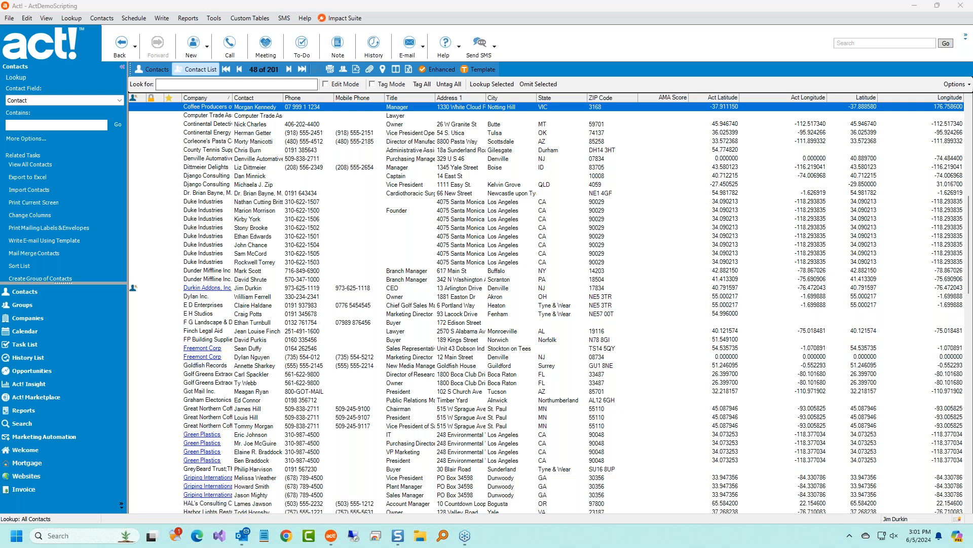
Look at a contact record and the Mortgage list, then show Contacts in Enhanced mode.
{"action": "left_click", "coordinate": [156, 70]}
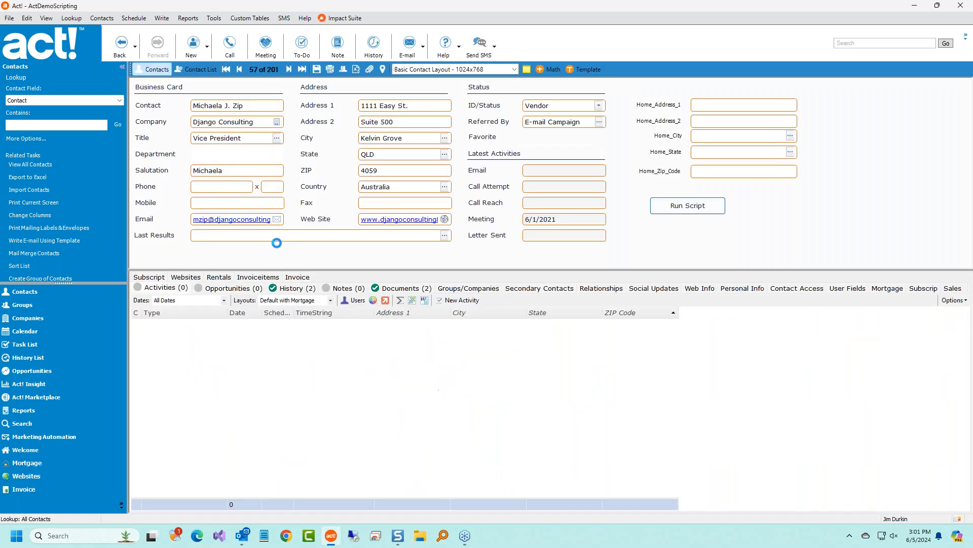
{"action": "left_click", "coordinate": [205, 72]}
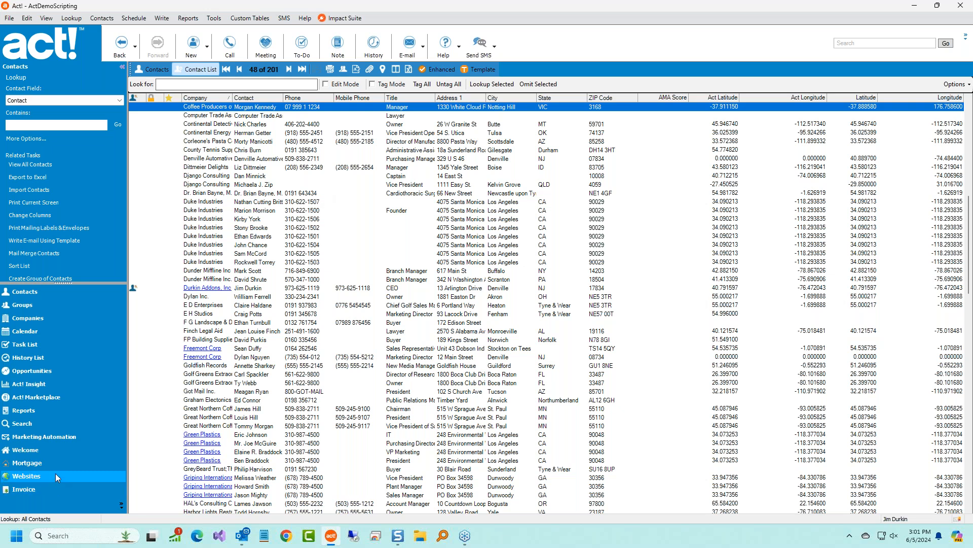
{"action": "left_click", "coordinate": [36, 463]}
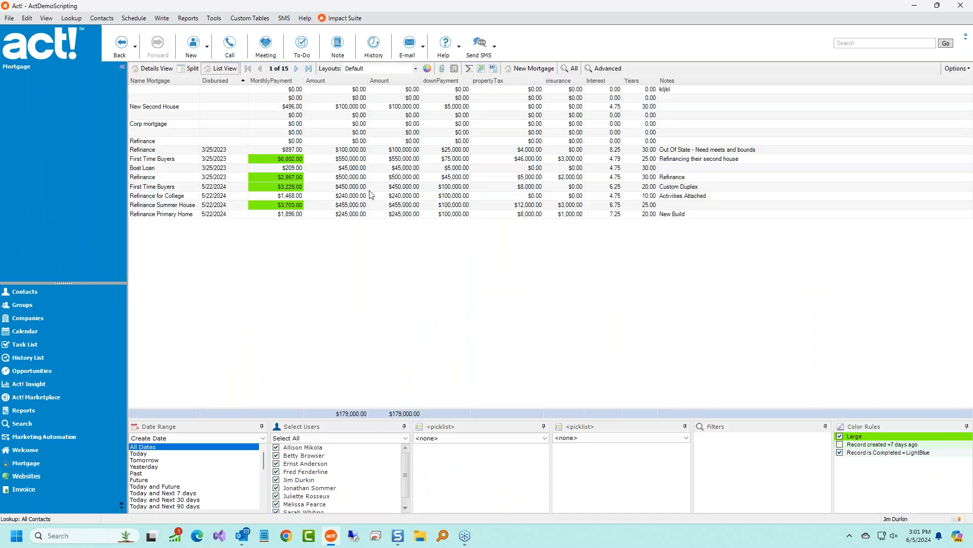
{"action": "left_click", "coordinate": [44, 291]}
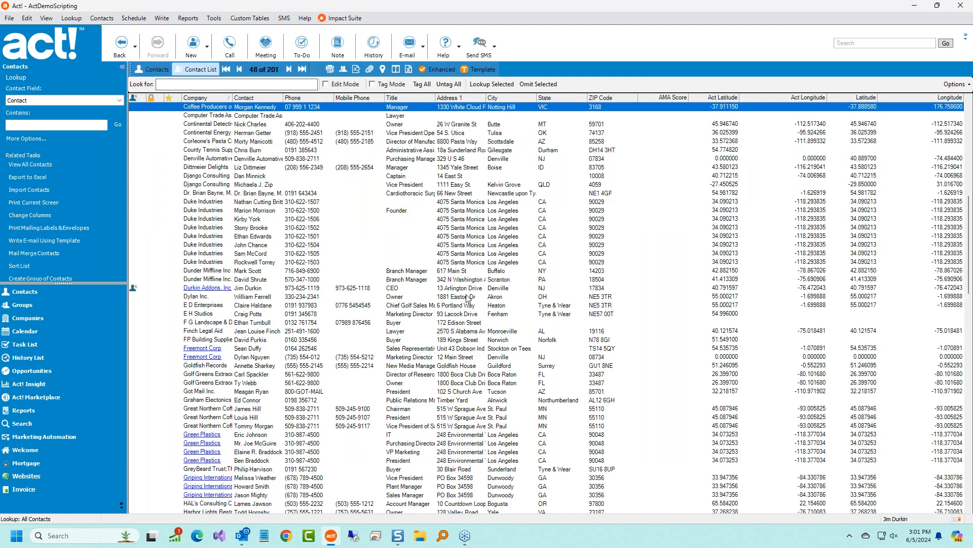
{"action": "left_click", "coordinate": [435, 71]}
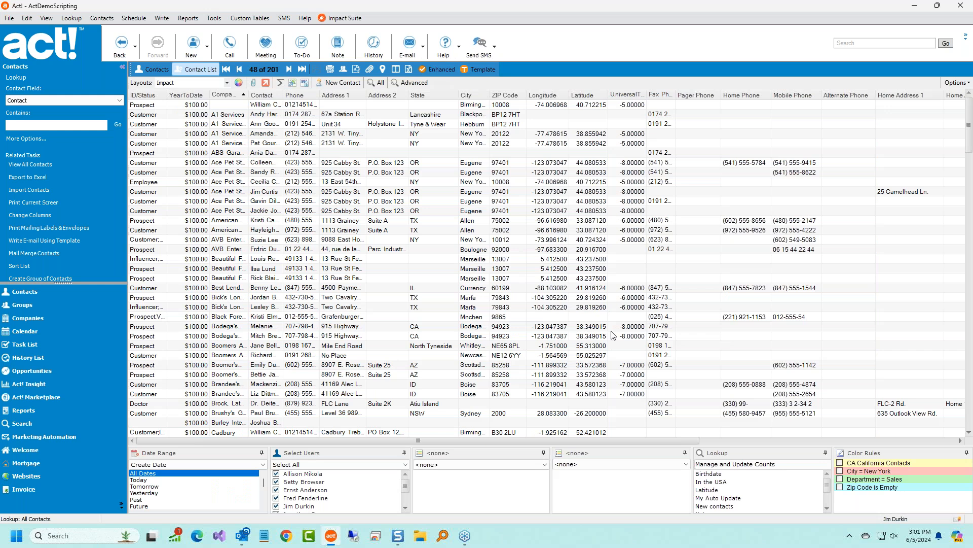
Make the bottom filter panels taller and switch the list to the Default layout.
{"action": "left_click_drag", "start_coordinate": [479, 445], "coordinate": [479, 431]}
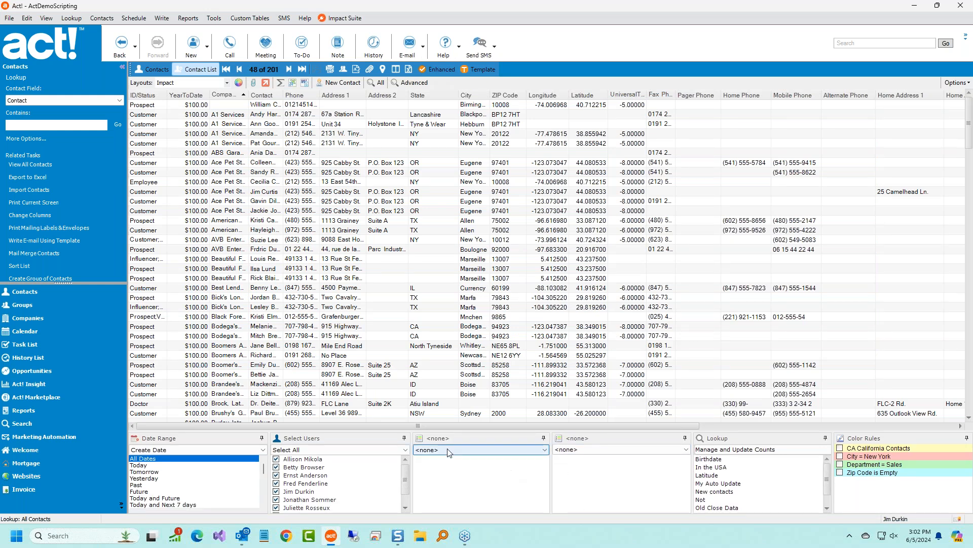
{"action": "left_click", "coordinate": [458, 433]}
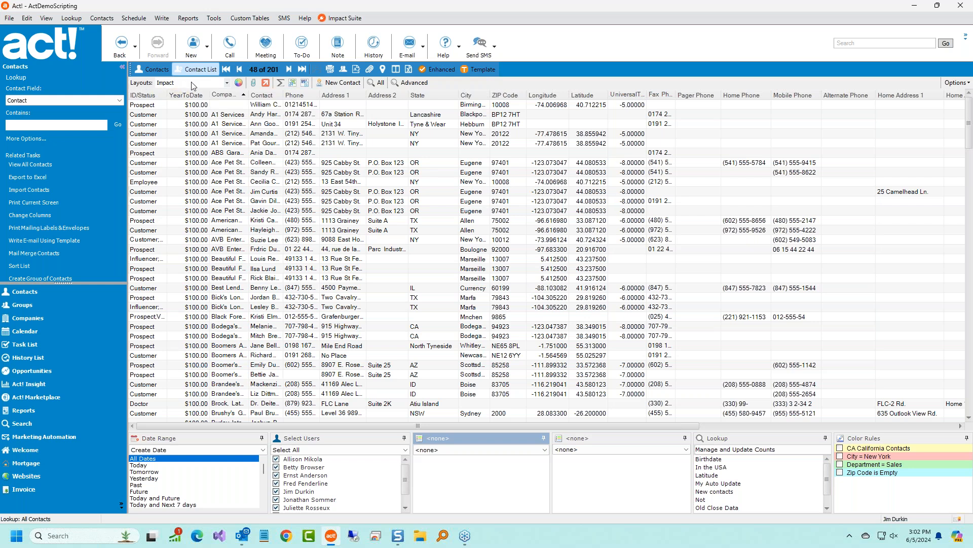
{"action": "left_click", "coordinate": [228, 83]}
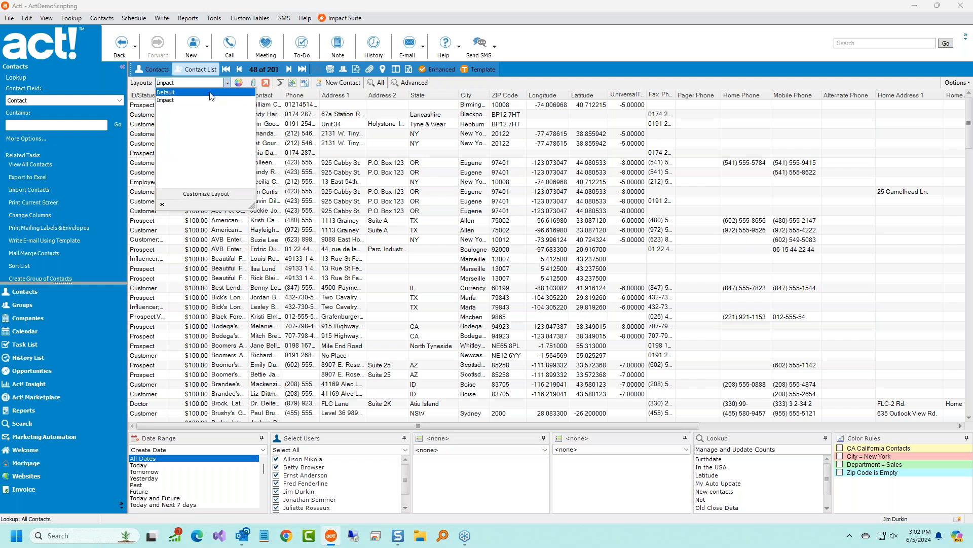
{"action": "left_click", "coordinate": [212, 94]}
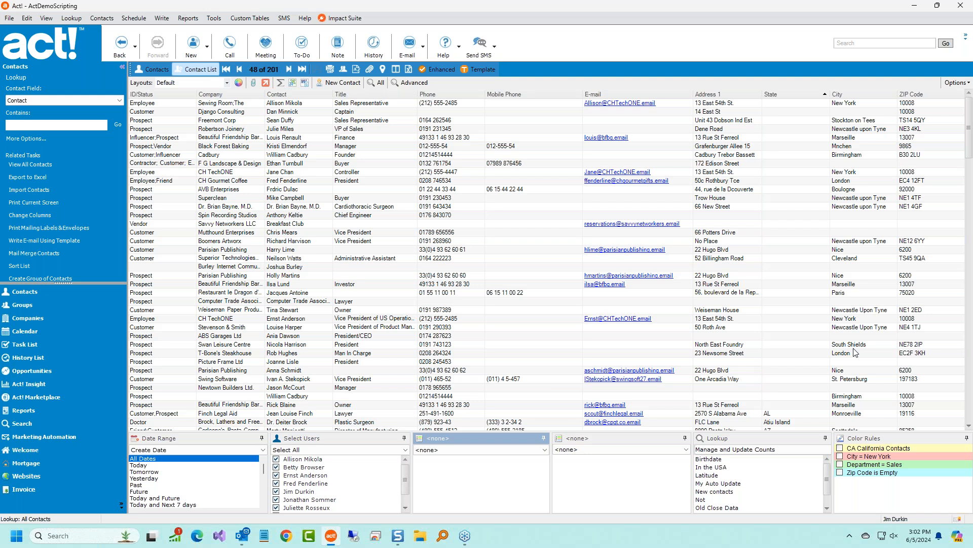
Create a new layout set named Friday Report.
{"action": "left_click", "coordinate": [228, 83]}
{"action": "left_click", "coordinate": [217, 194]}
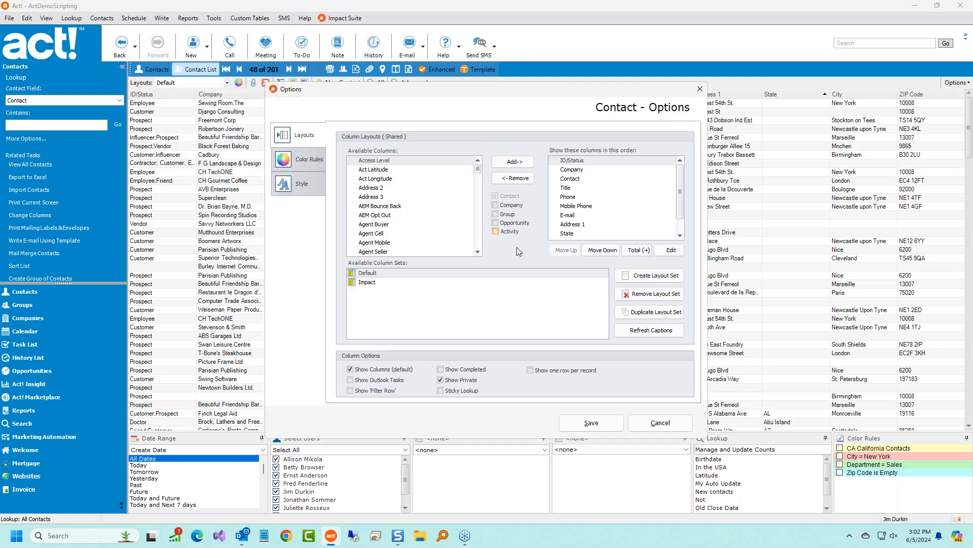
{"action": "left_click", "coordinate": [632, 277]}
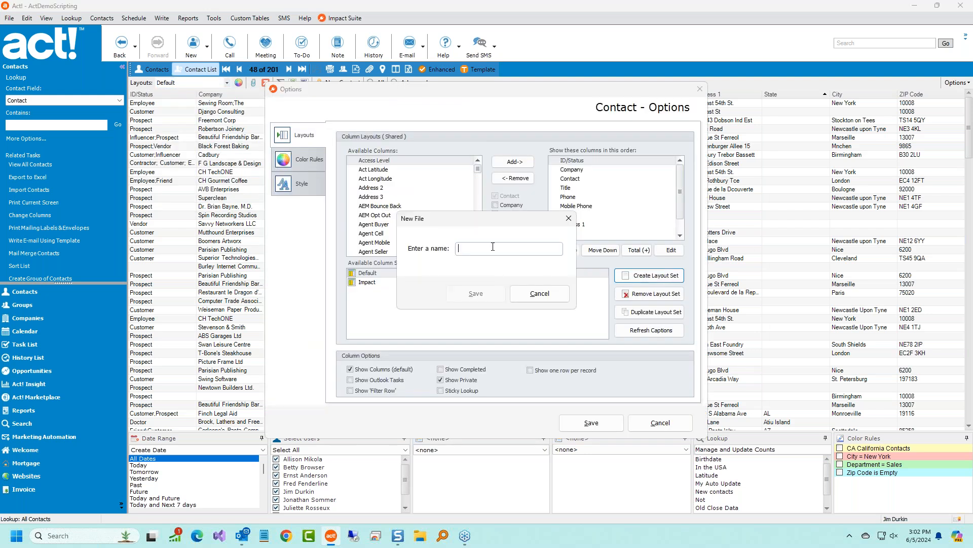
{"action": "type", "text": "Demo"}
{"action": "key", "text": "ctrl+a"}
{"action": "type", "text": "Fr"}
{"action": "left_click", "coordinate": [472, 293]}
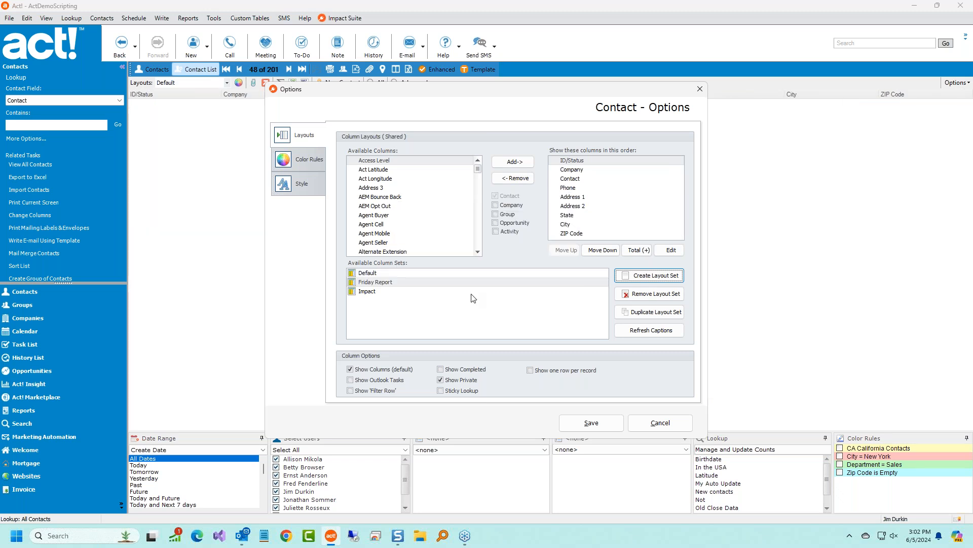
Remove the Address 1, Address 2, State and other address columns from the layout.
{"action": "double_click", "coordinate": [590, 204]}
{"action": "double_click", "coordinate": [590, 204]}
{"action": "double_click", "coordinate": [591, 202]}
{"action": "double_click", "coordinate": [592, 201]}
{"action": "double_click", "coordinate": [591, 201]}
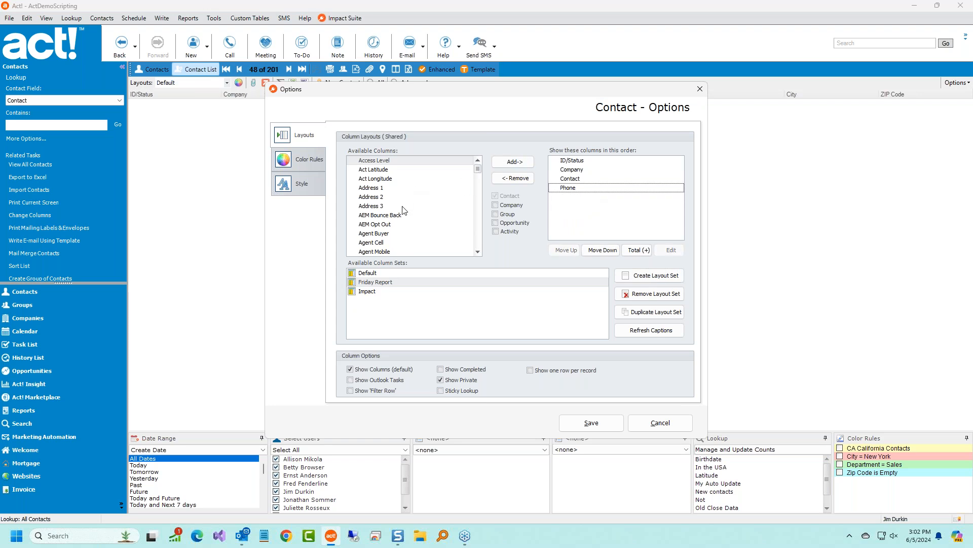
Add Company 2, Company 3, Donations, First Purchase, Last E-mail and Last Meeting columns, then save.
{"action": "scroll", "coordinate": [405, 210], "scroll_direction": "down", "scroll_amount": 3}
{"action": "double_click", "coordinate": [388, 198]}
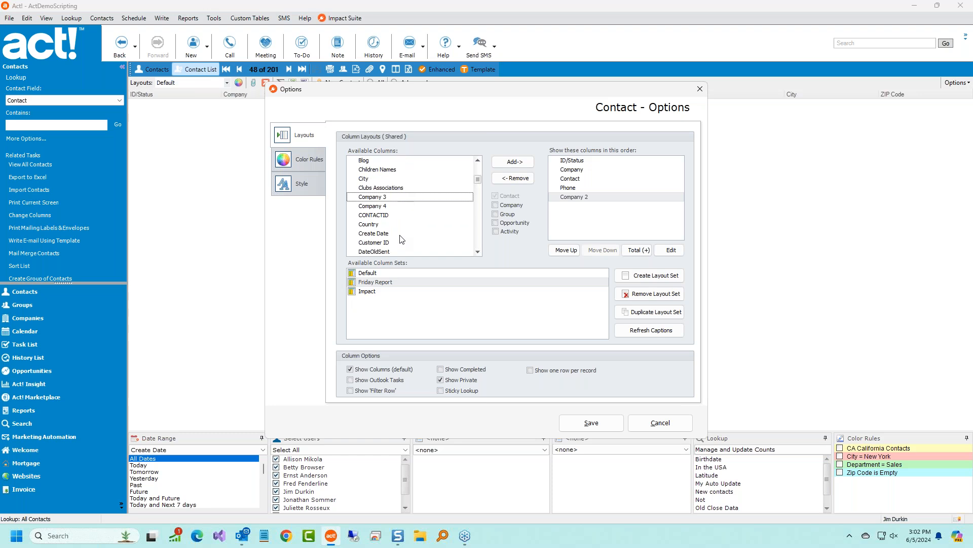
{"action": "double_click", "coordinate": [385, 197]}
{"action": "scroll", "coordinate": [399, 208], "scroll_direction": "down", "scroll_amount": 2}
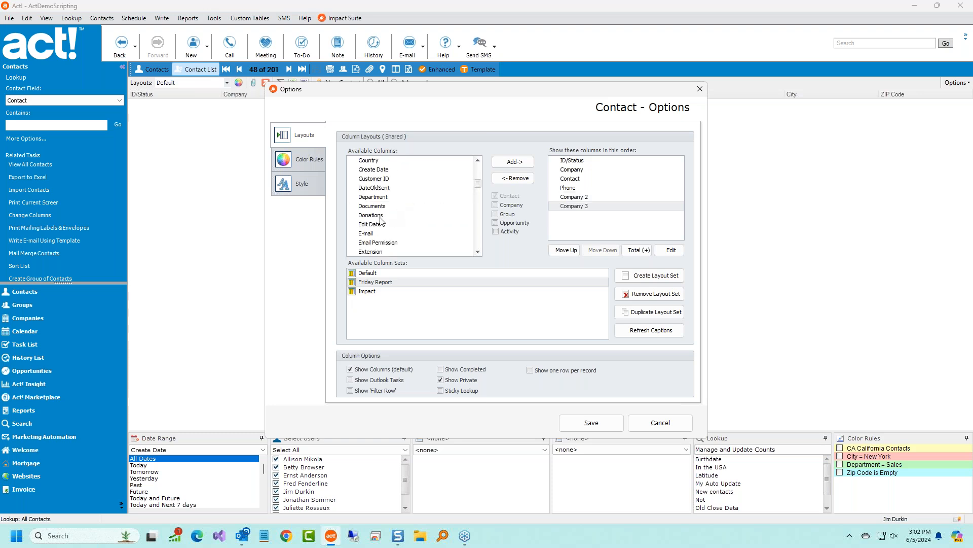
{"action": "double_click", "coordinate": [380, 217]}
{"action": "scroll", "coordinate": [407, 210], "scroll_direction": "down", "scroll_amount": 2}
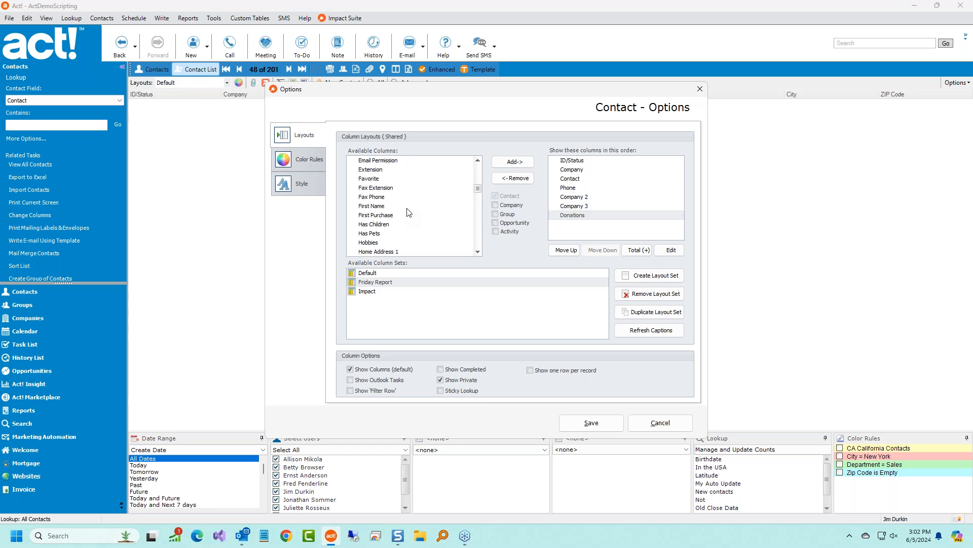
{"action": "double_click", "coordinate": [381, 215]}
{"action": "scroll", "coordinate": [396, 218], "scroll_direction": "down", "scroll_amount": 3}
{"action": "scroll", "coordinate": [388, 229], "scroll_direction": "down", "scroll_amount": 4}
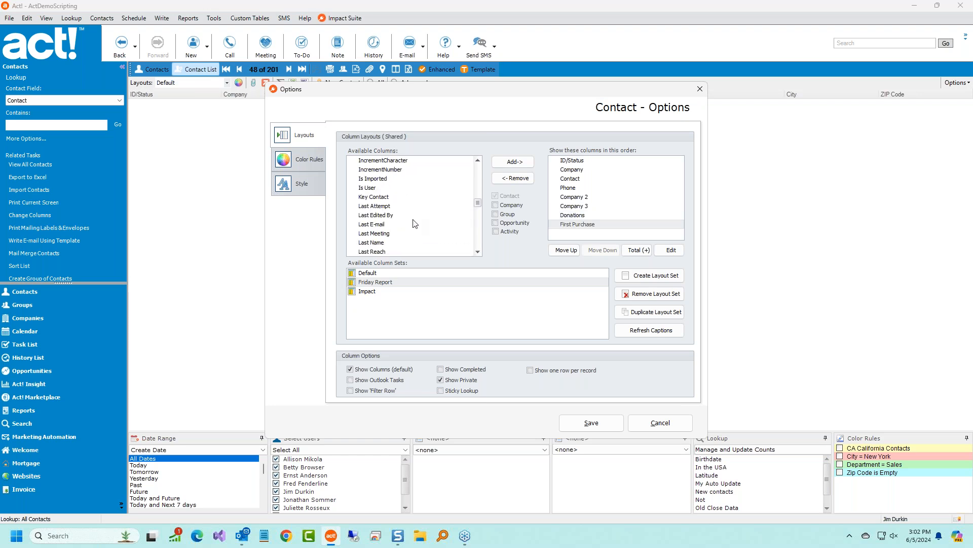
{"action": "double_click", "coordinate": [373, 199]}
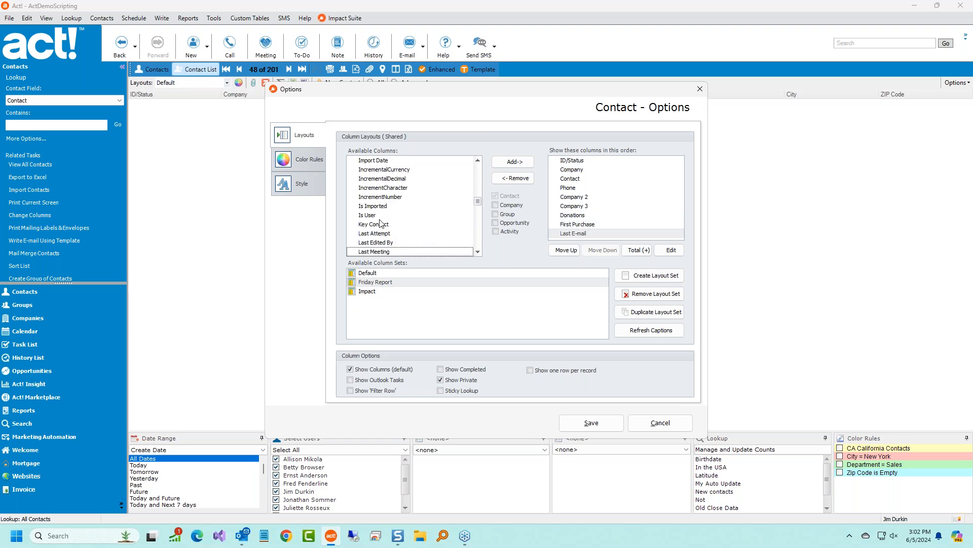
{"action": "double_click", "coordinate": [384, 251]}
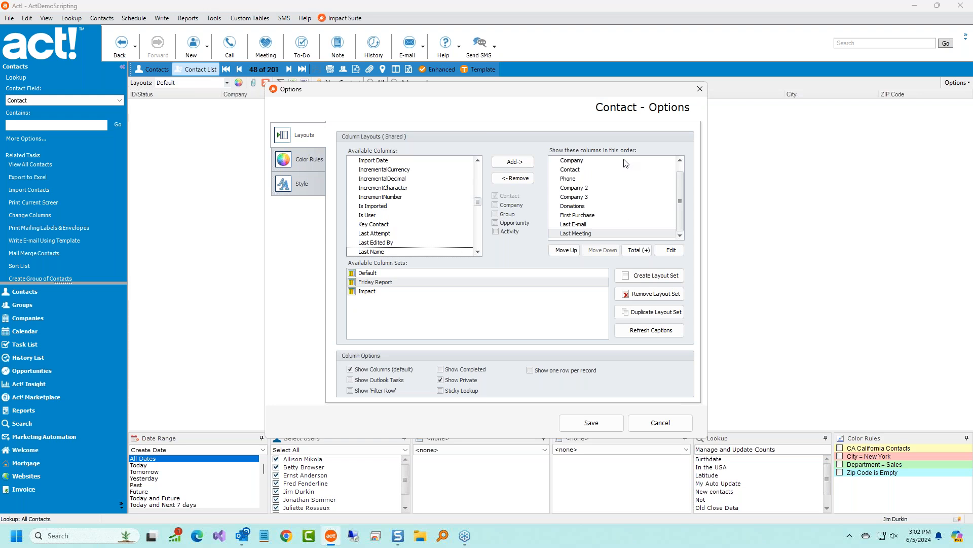
{"action": "left_click", "coordinate": [600, 422]}
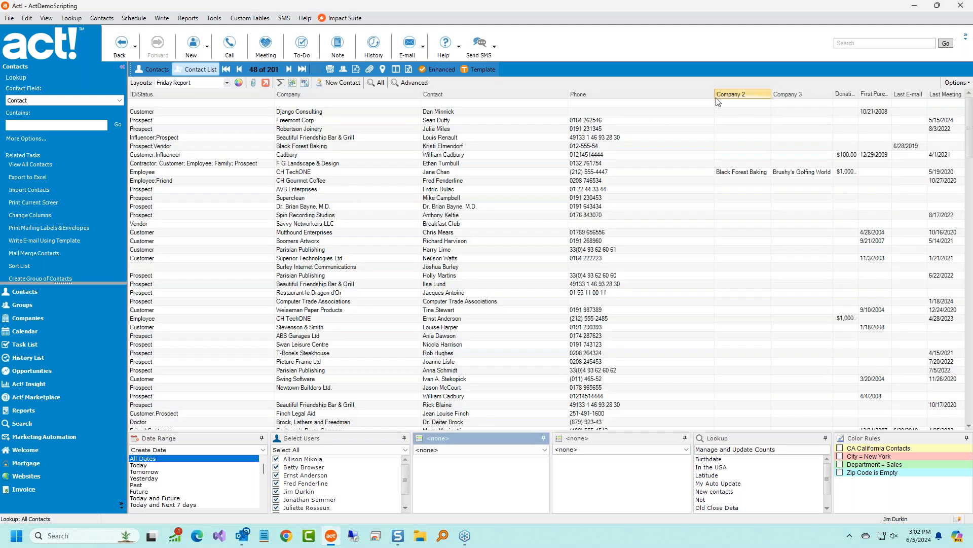
Narrow the Phone and Company 3 columns, then switch to the Impact layout.
{"action": "left_click_drag", "start_coordinate": [715, 99], "coordinate": [667, 99]}
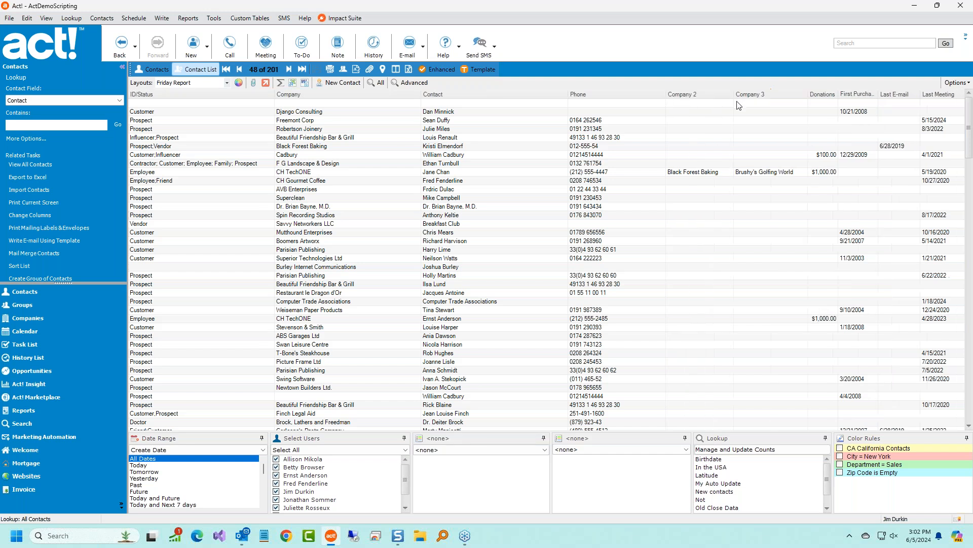
{"action": "left_click_drag", "start_coordinate": [808, 100], "coordinate": [793, 100]}
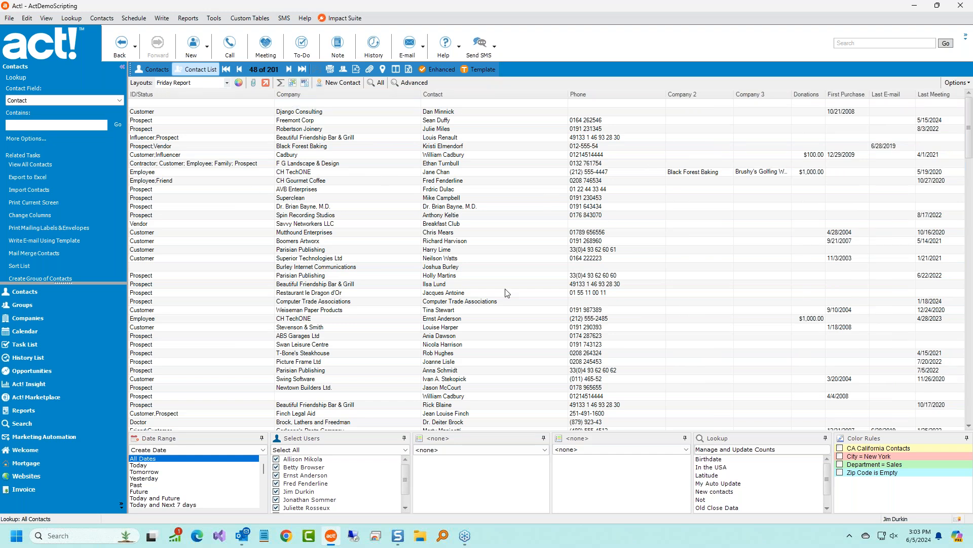
{"action": "left_click", "coordinate": [226, 83]}
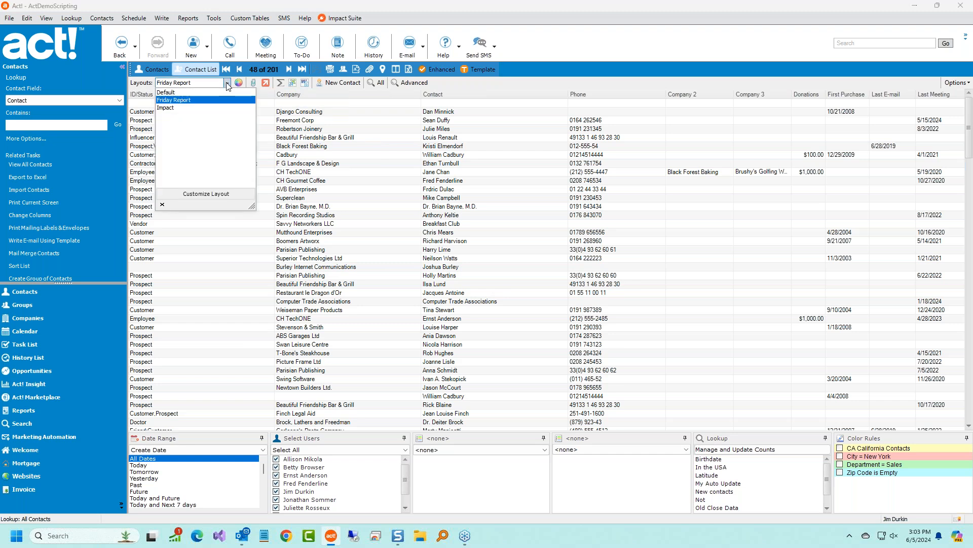
{"action": "left_click", "coordinate": [165, 107]}
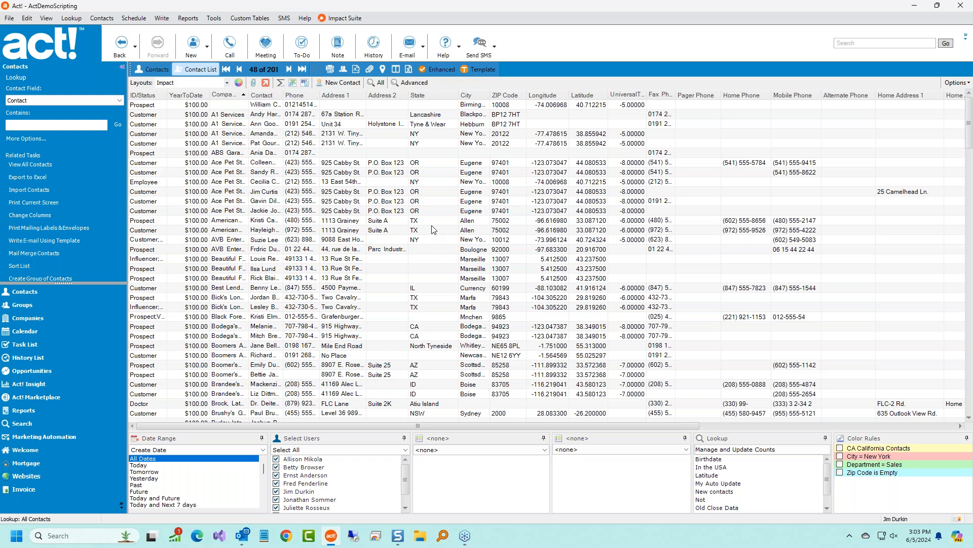
Resize the bottom panel and return the list to the Default layout.
{"action": "left_click_drag", "start_coordinate": [640, 429], "coordinate": [472, 427]}
{"action": "left_click", "coordinate": [226, 83]}
{"action": "left_click", "coordinate": [166, 92]}
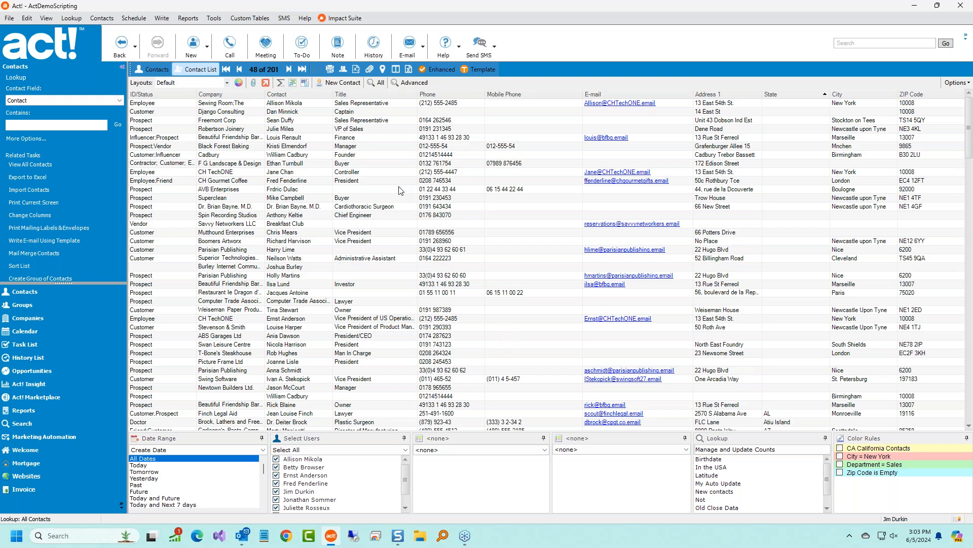
{"action": "left_click", "coordinate": [227, 83]}
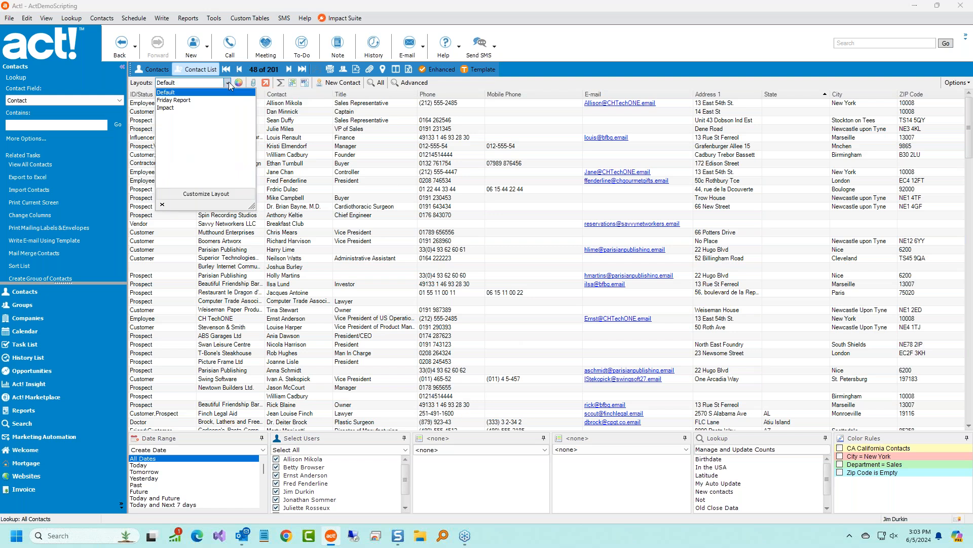
Add Fax Phone, Fax Extension, Favorite and Extension columns to the Default layout and save.
{"action": "left_click", "coordinate": [219, 193]}
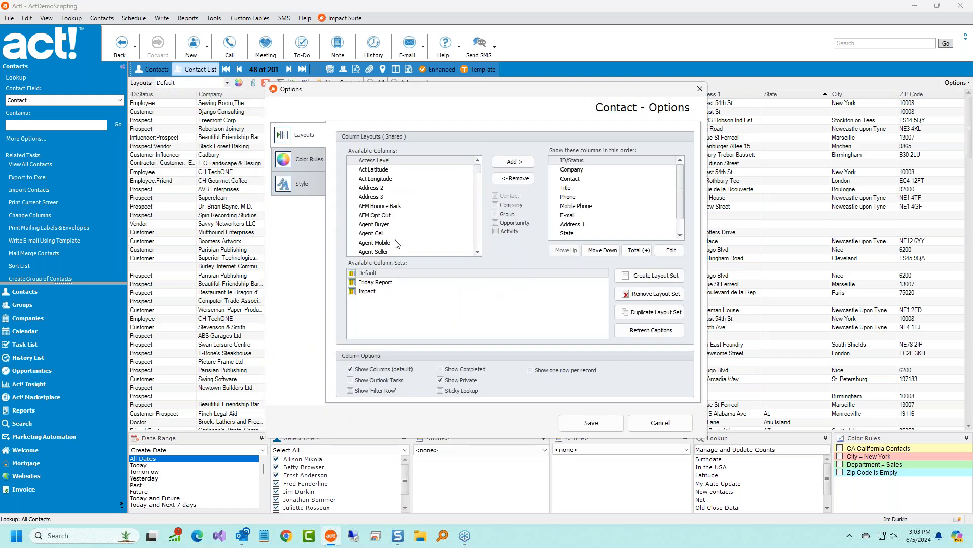
{"action": "scroll", "coordinate": [396, 245], "scroll_direction": "down", "scroll_amount": 5}
{"action": "scroll", "coordinate": [406, 238], "scroll_direction": "down", "scroll_amount": 3}
{"action": "double_click", "coordinate": [404, 243]}
{"action": "double_click", "coordinate": [404, 243]}
{"action": "double_click", "coordinate": [404, 243]}
{"action": "double_click", "coordinate": [404, 243]}
{"action": "double_click", "coordinate": [404, 243]}
{"action": "left_click", "coordinate": [591, 423]}
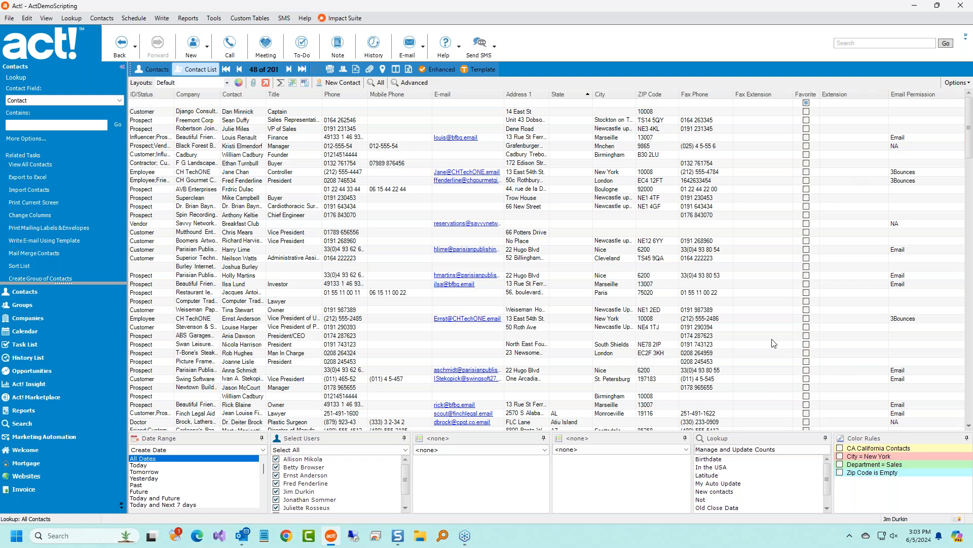
{"action": "left_click", "coordinate": [205, 285]}
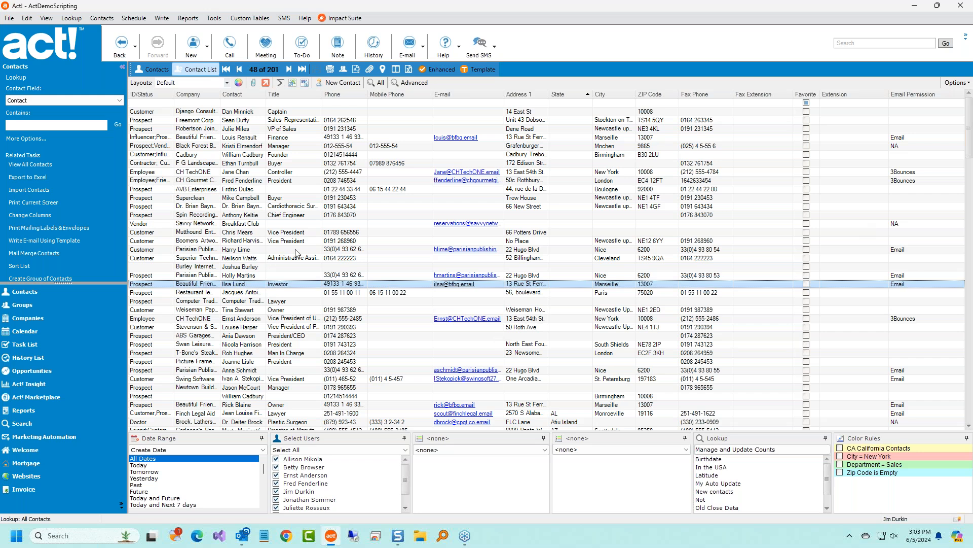
Turn on horizontal scrolling with wider columns for the contact grid.
{"action": "right_click", "coordinate": [334, 261]}
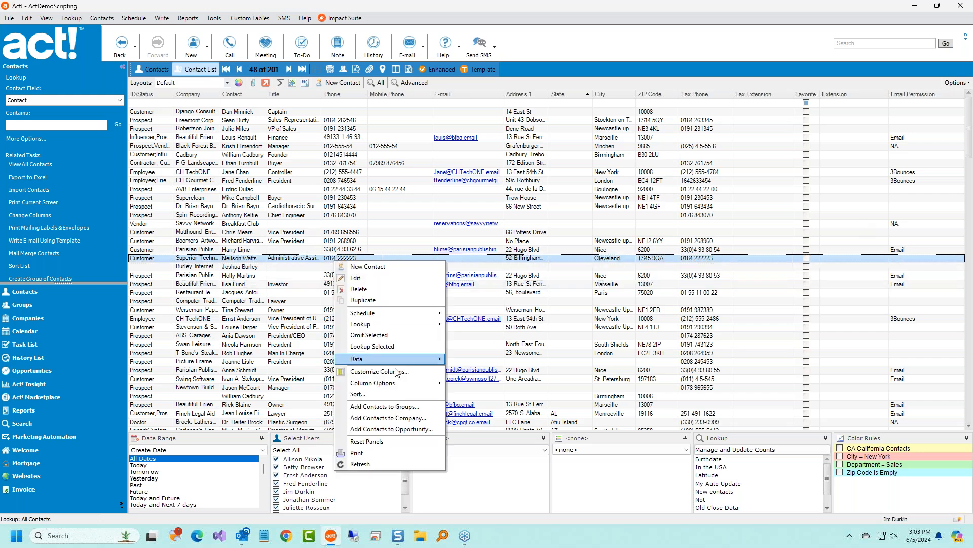
{"action": "mouse_move", "coordinate": [401, 384]}
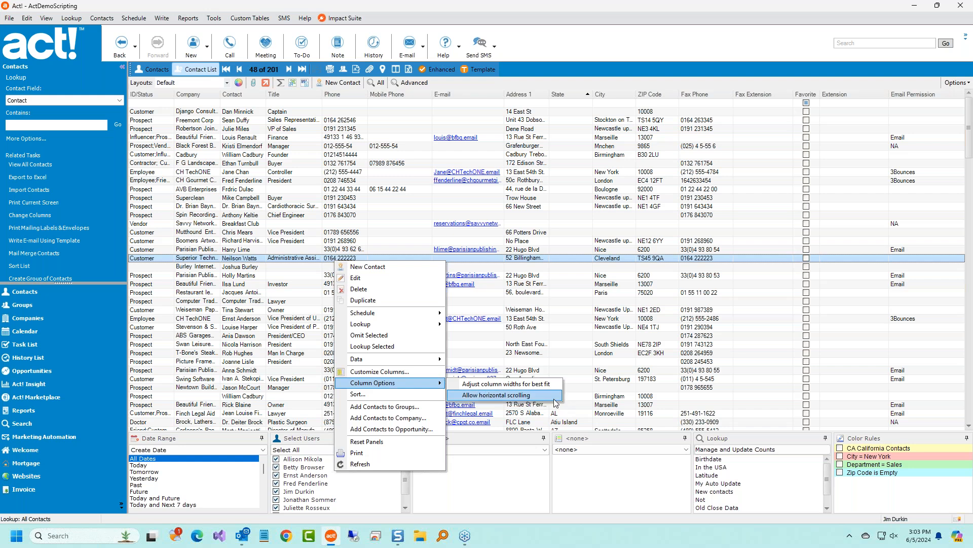
{"action": "left_click", "coordinate": [495, 395]}
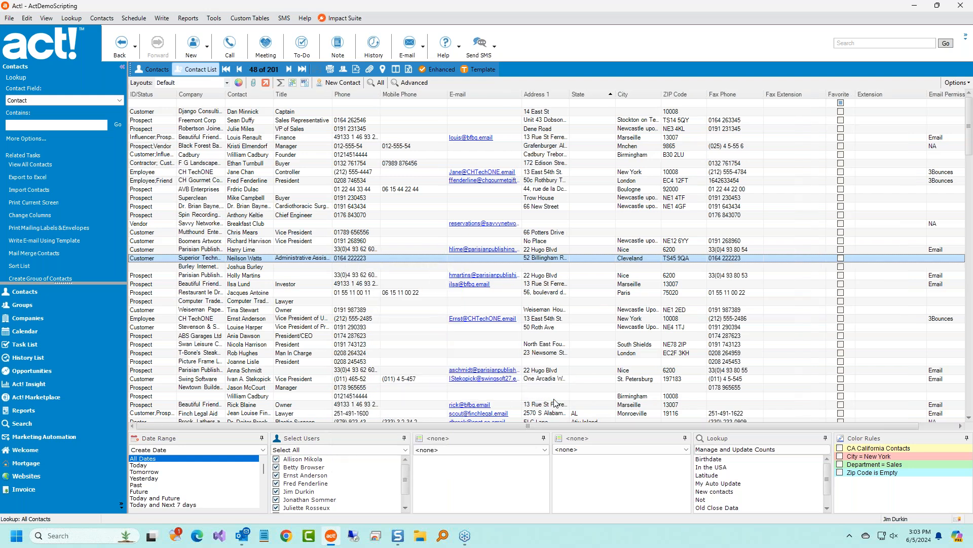
{"action": "left_click_drag", "start_coordinate": [855, 427], "coordinate": [554, 413]}
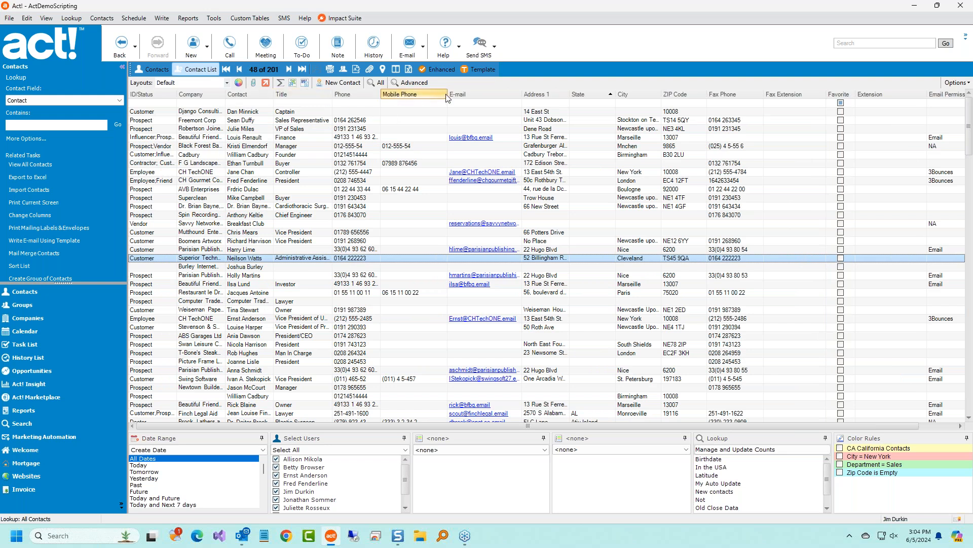
Sort the contacts by E-mail and widen the E-mail column.
{"action": "left_click", "coordinate": [471, 94]}
{"action": "left_click_drag", "start_coordinate": [522, 94], "coordinate": [743, 198]}
{"action": "left_click_drag", "start_coordinate": [735, 427], "coordinate": [649, 436]}
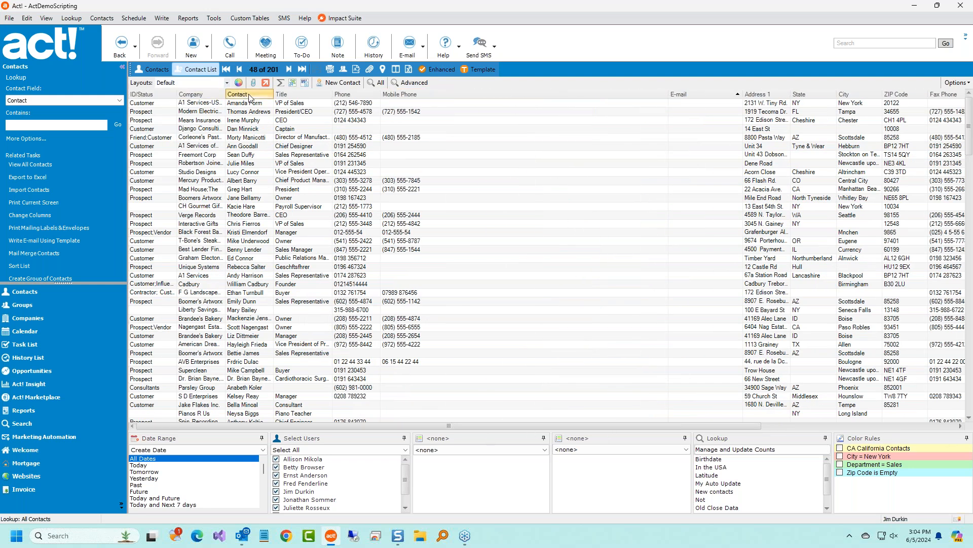
Adjust all Default layout column widths for best fit.
{"action": "right_click", "coordinate": [354, 252]}
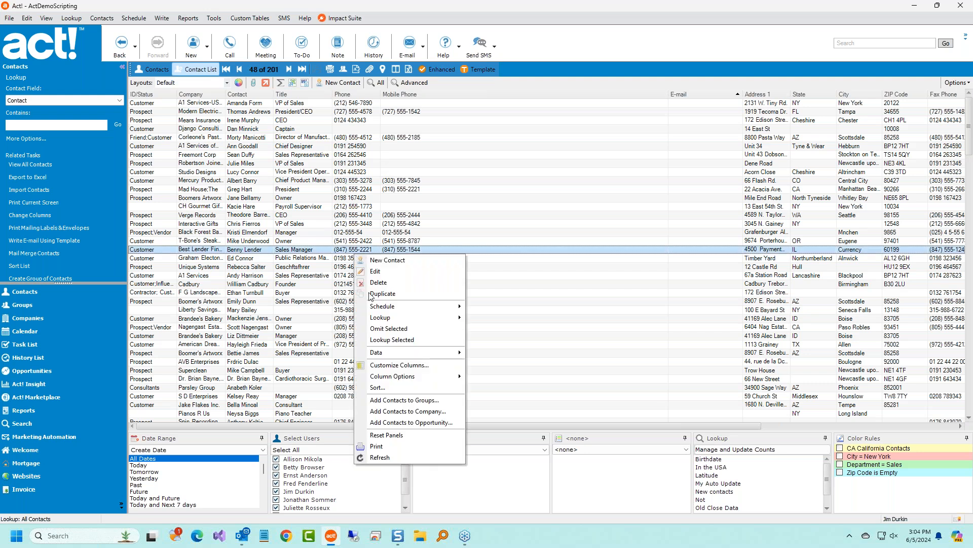
{"action": "mouse_move", "coordinate": [432, 377]}
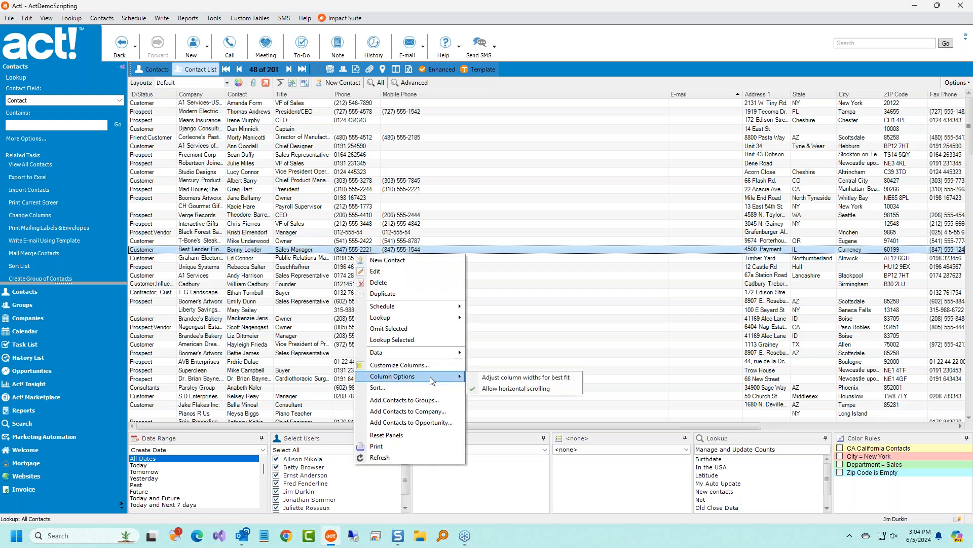
{"action": "left_click", "coordinate": [495, 378]}
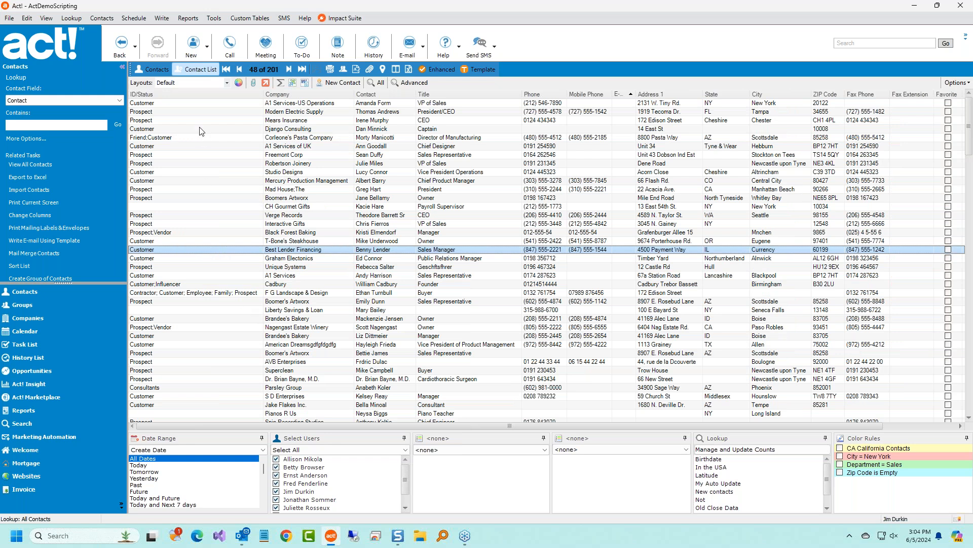
{"action": "left_click", "coordinate": [197, 295]}
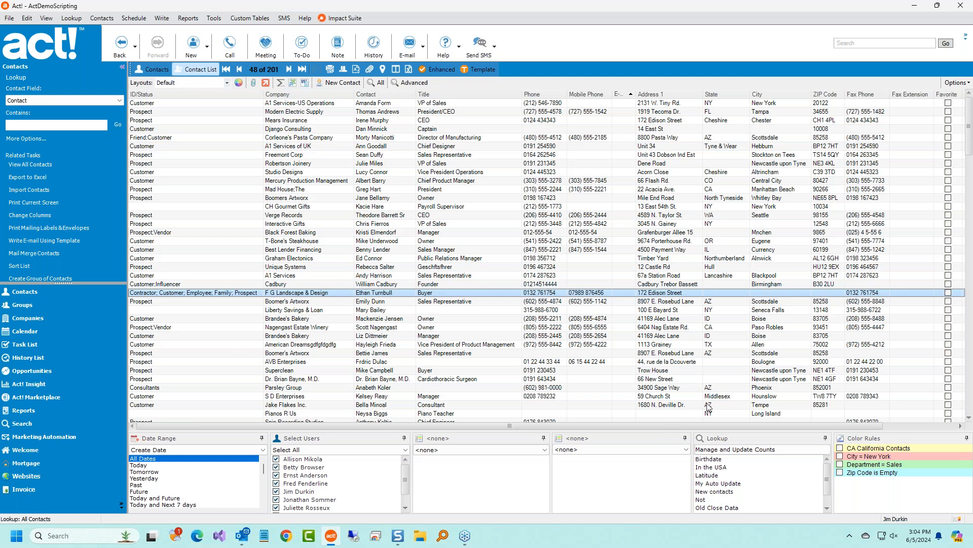
{"action": "mouse_move", "coordinate": [814, 425]}
{"action": "left_mouse_down"}
{"action": "mouse_move", "coordinate": [888, 426]}
{"action": "mouse_move", "coordinate": [811, 425]}
{"action": "left_mouse_up"}
Switch to the Impact layout and best-fit its column widths.
{"action": "left_click", "coordinate": [226, 82]}
{"action": "left_click", "coordinate": [201, 108]}
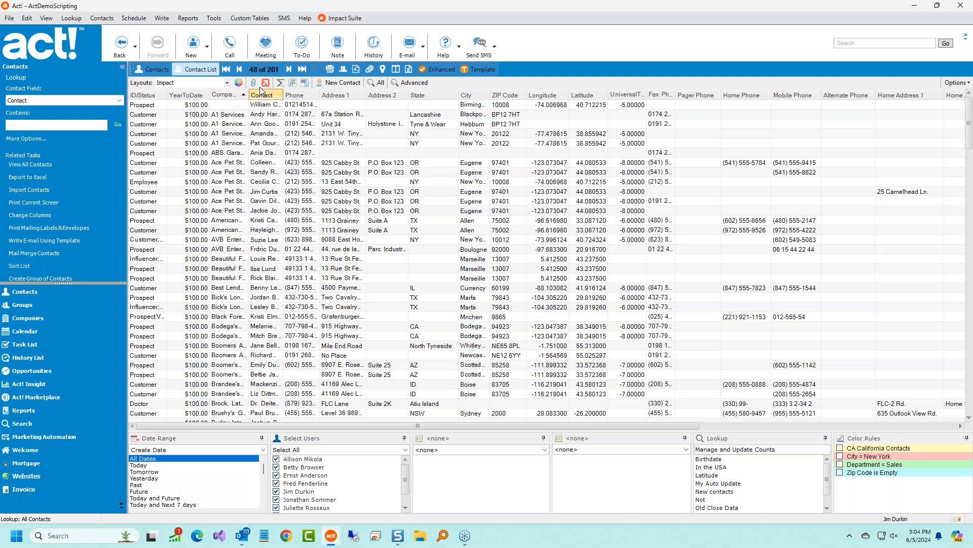
{"action": "right_click", "coordinate": [288, 230]}
{"action": "mouse_move", "coordinate": [350, 352]}
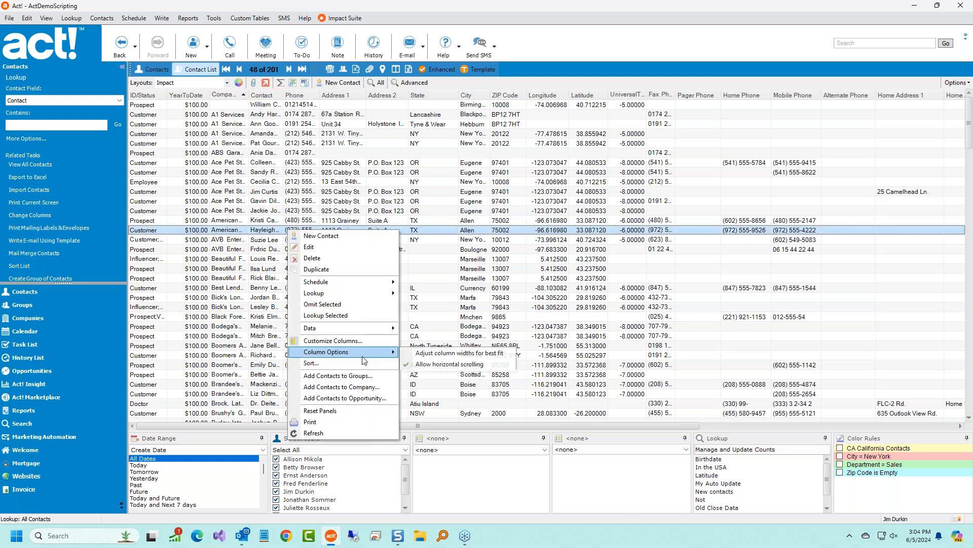
{"action": "left_click", "coordinate": [470, 355]}
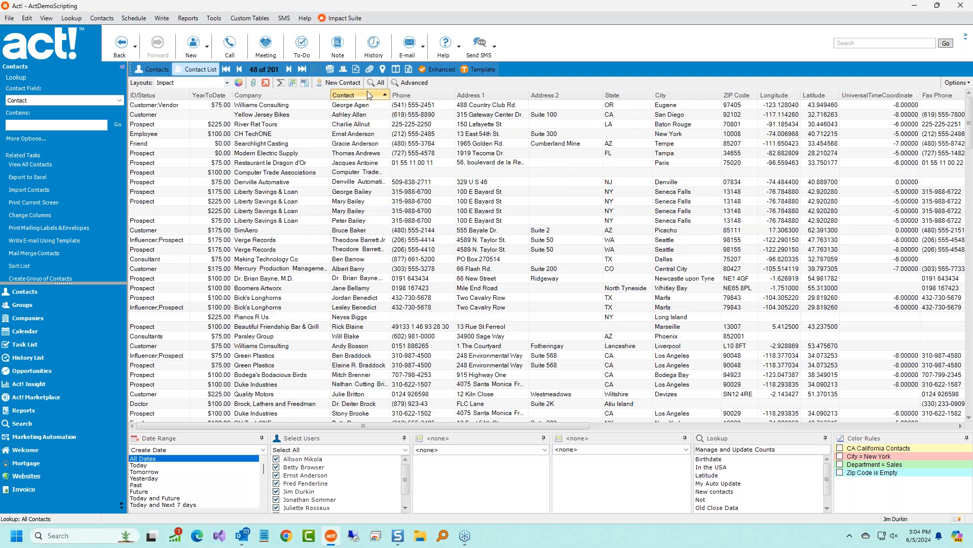
Sort contacts Z to A by Contact and widen the Contact column.
{"action": "left_click", "coordinate": [370, 95]}
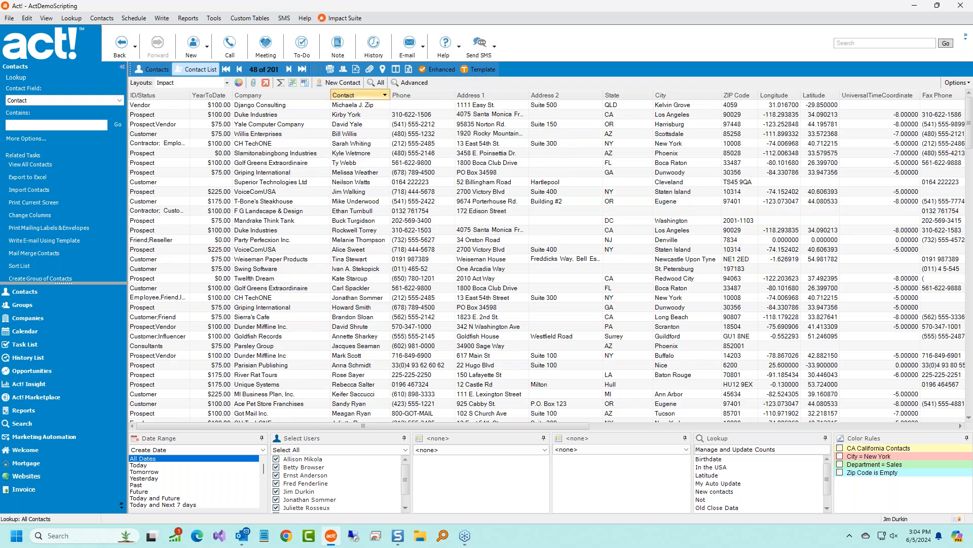
{"action": "left_click_drag", "start_coordinate": [389, 95], "coordinate": [420, 94]}
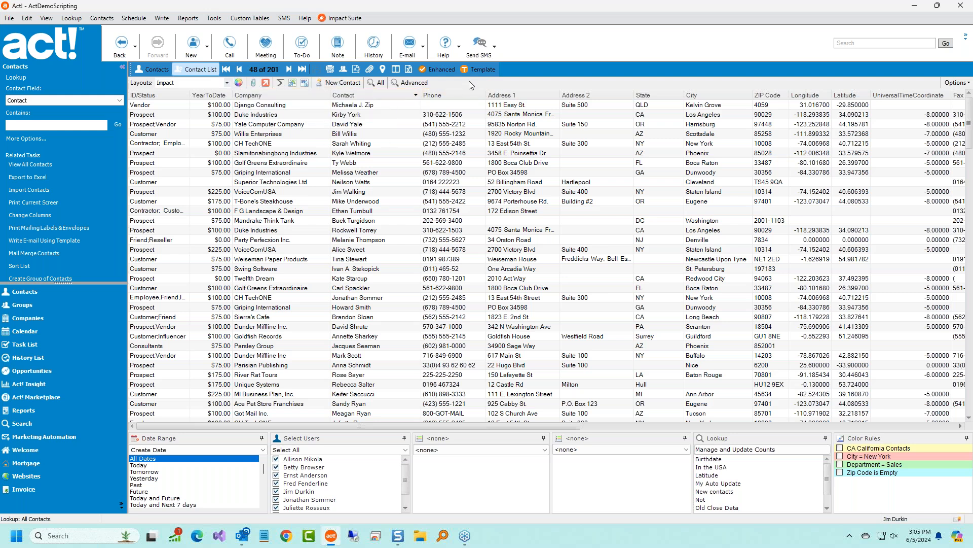
Enable and save the Zip Code is Empty colour rule.
{"action": "left_click", "coordinate": [239, 82]}
{"action": "left_click_drag", "start_coordinate": [376, 89], "coordinate": [574, 144]}
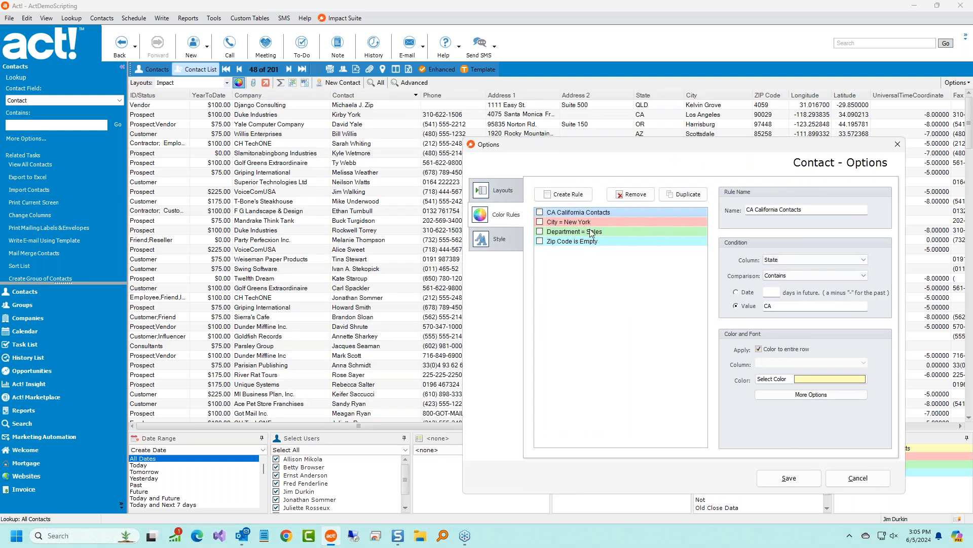
{"action": "left_click", "coordinate": [570, 242]}
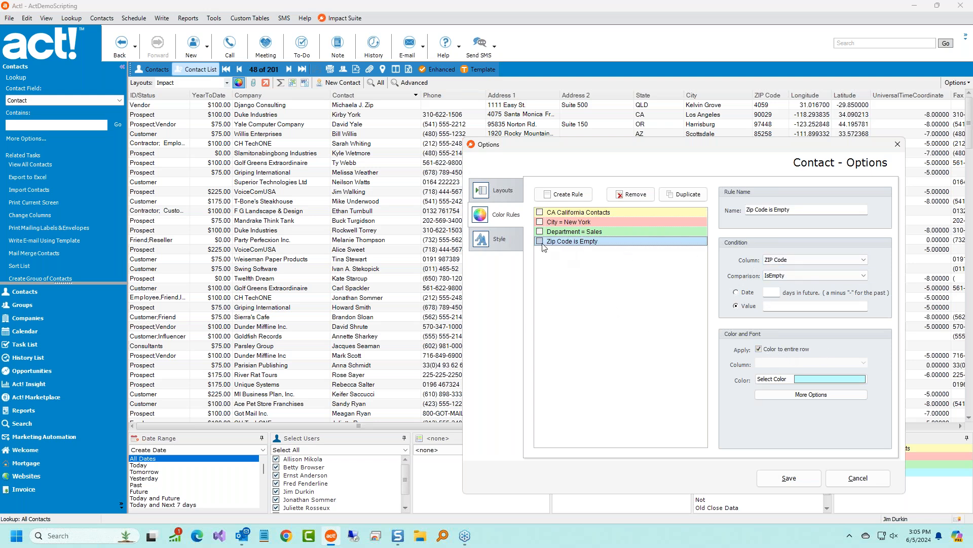
{"action": "left_click", "coordinate": [790, 478]}
Select several contacts, including Dunder Mifflin Inc. and Yale Computer Company, to check the highlighting.
{"action": "left_click", "coordinate": [571, 327]}
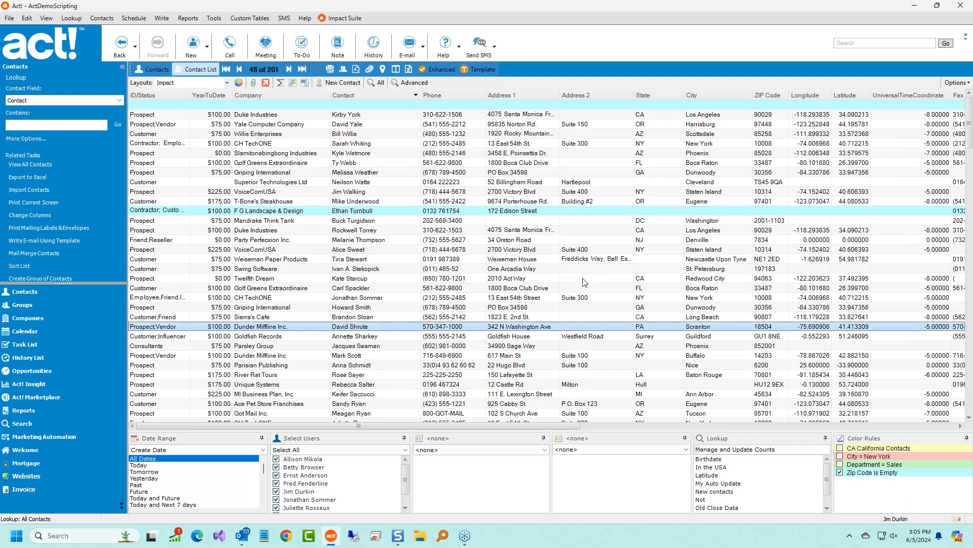
{"action": "left_click", "coordinate": [576, 125]}
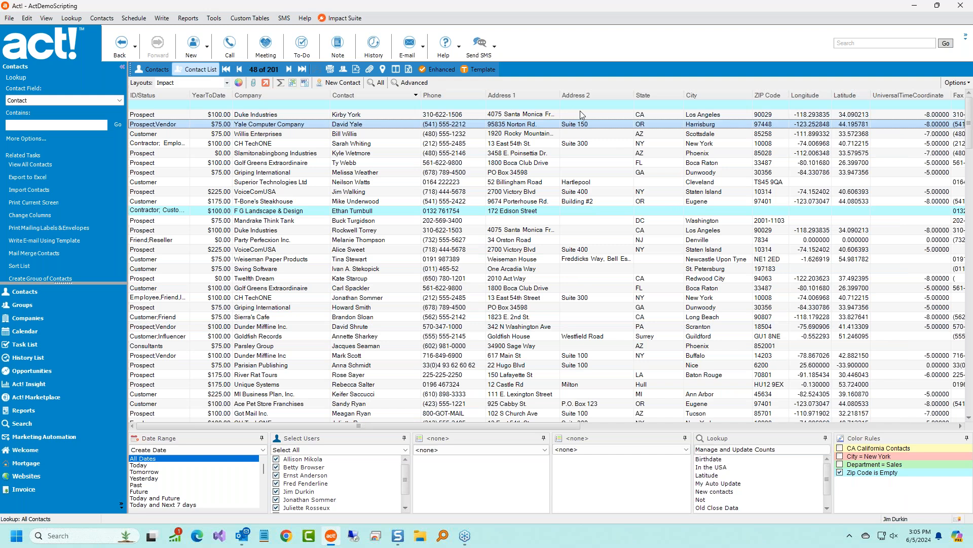
{"action": "left_click", "coordinate": [583, 105]}
{"action": "left_click", "coordinate": [639, 210]}
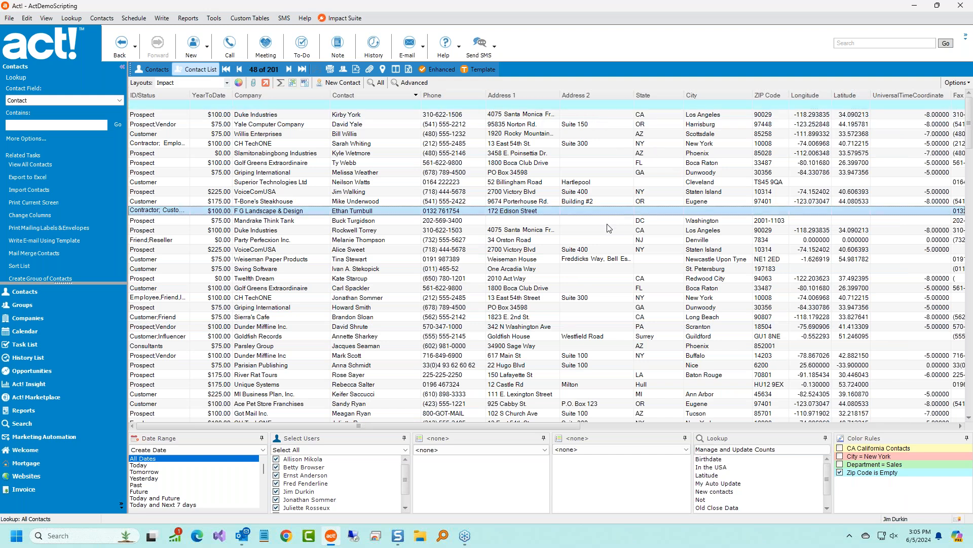
{"action": "scroll", "coordinate": [776, 223], "scroll_direction": "down", "scroll_amount": 9}
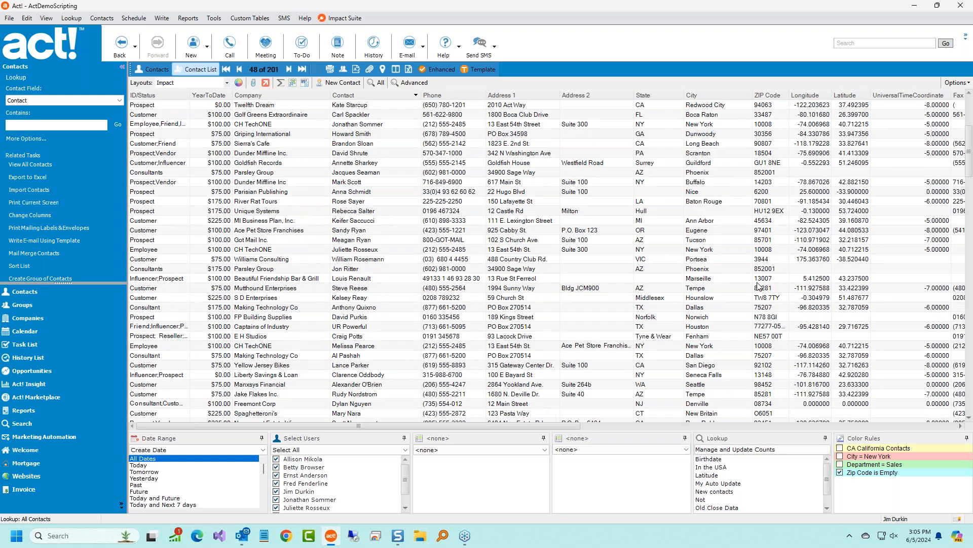
{"action": "scroll", "coordinate": [749, 320], "scroll_direction": "up", "scroll_amount": 3}
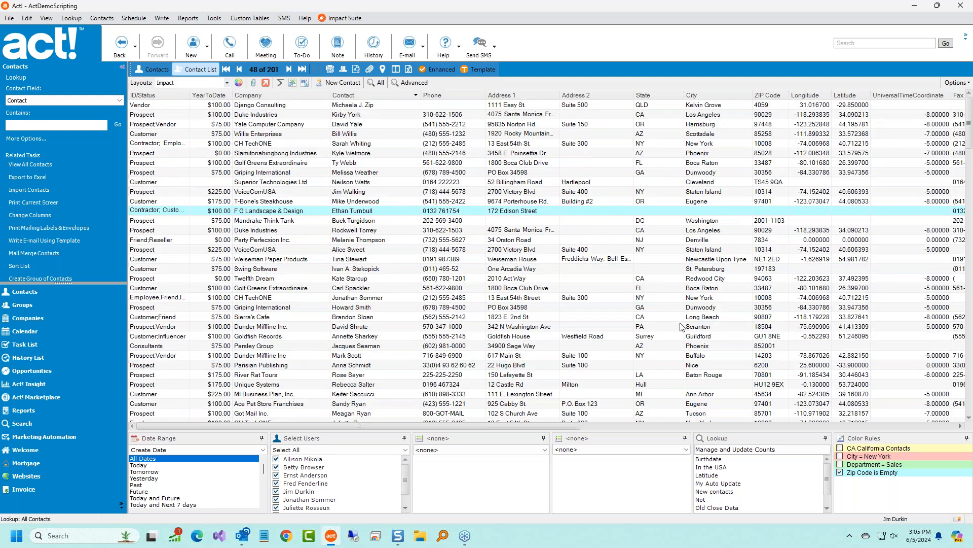
{"action": "right_click", "coordinate": [885, 466]}
{"action": "left_click", "coordinate": [900, 472]}
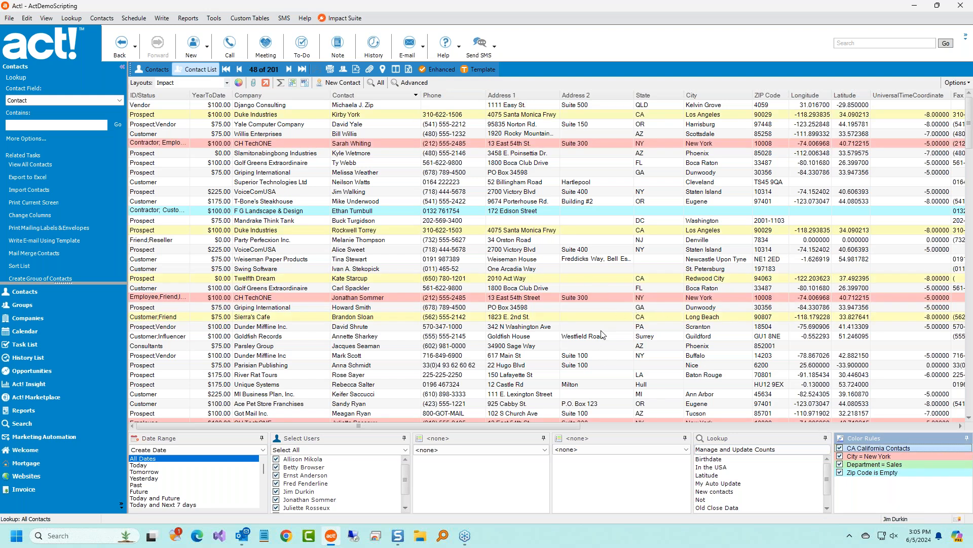
{"action": "scroll", "coordinate": [602, 334], "scroll_direction": "down", "scroll_amount": 4}
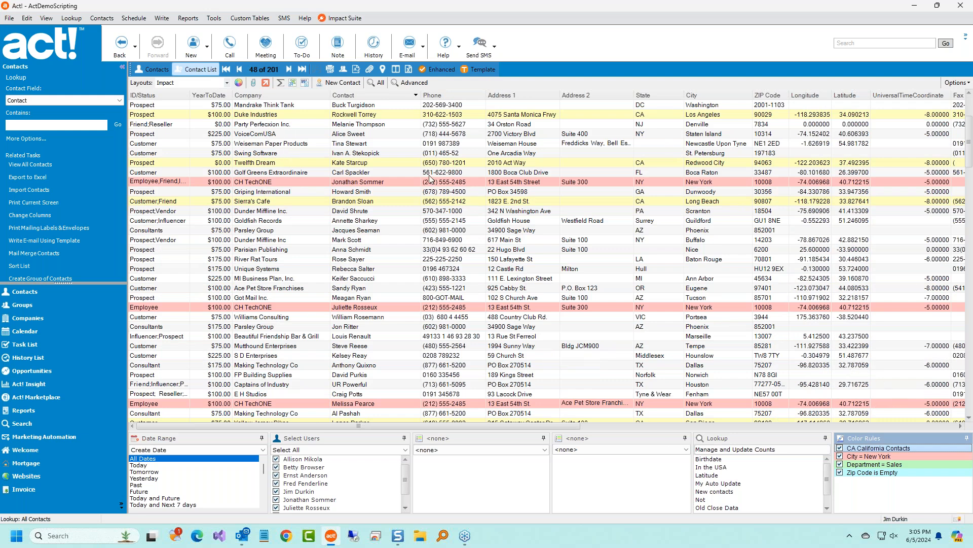
{"action": "left_click", "coordinate": [239, 82]}
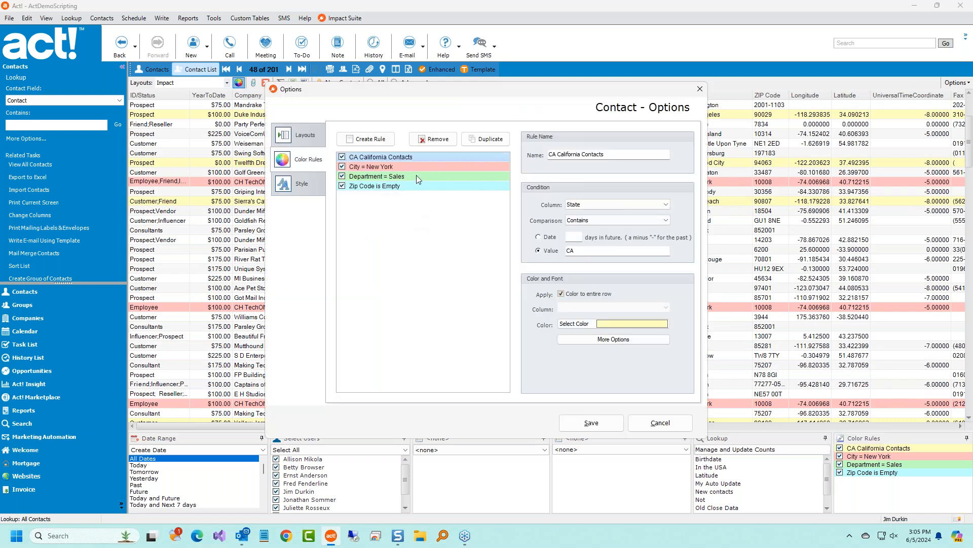
{"action": "left_click", "coordinate": [342, 157]}
{"action": "left_click", "coordinate": [342, 166]}
{"action": "left_click", "coordinate": [342, 176]}
{"action": "left_click", "coordinate": [368, 188]}
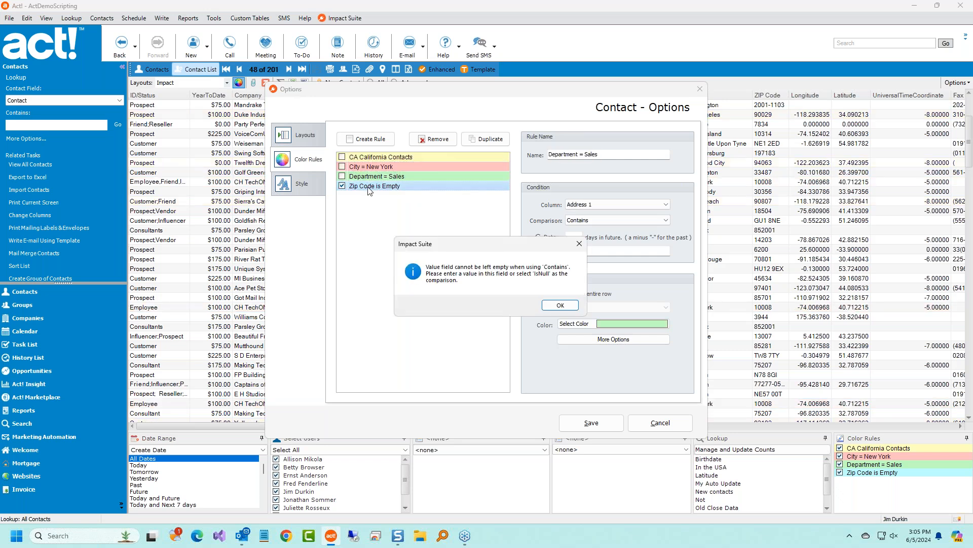
{"action": "left_click", "coordinate": [561, 305]}
{"action": "left_click", "coordinate": [384, 186]}
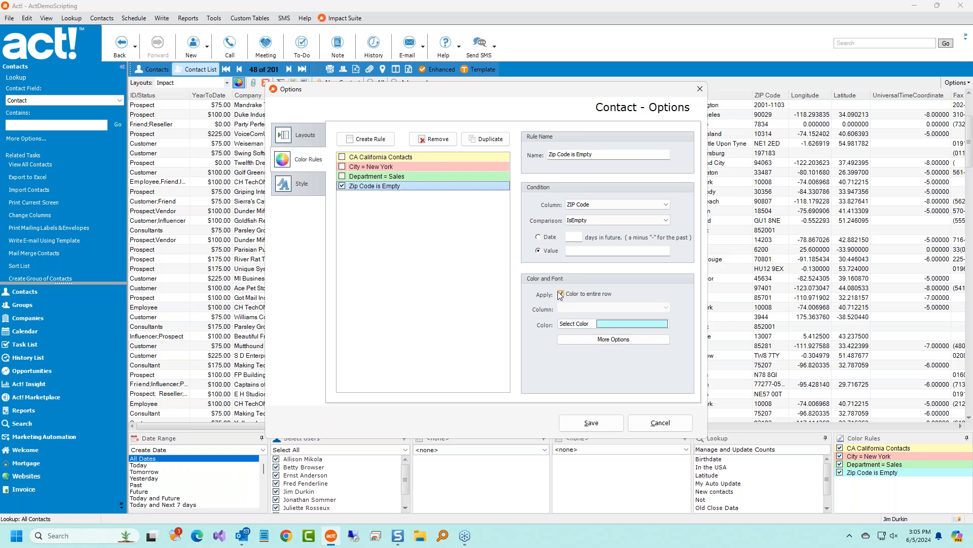
{"action": "left_click", "coordinate": [601, 422]}
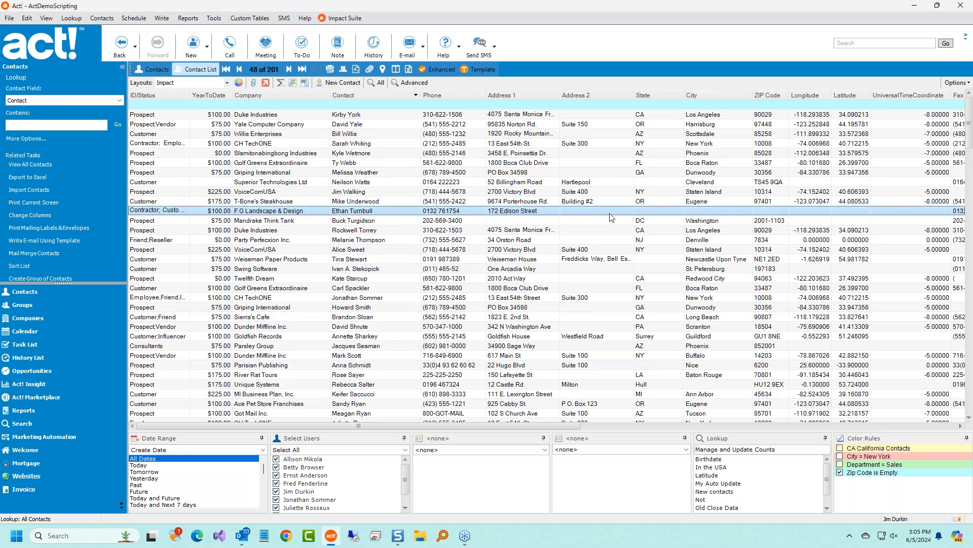
Change the Zip Code is Empty rule to colour only the ZIP Code column.
{"action": "left_click", "coordinate": [238, 82]}
{"action": "left_click", "coordinate": [390, 186]}
{"action": "left_click", "coordinate": [562, 294]}
{"action": "left_click", "coordinate": [615, 307]}
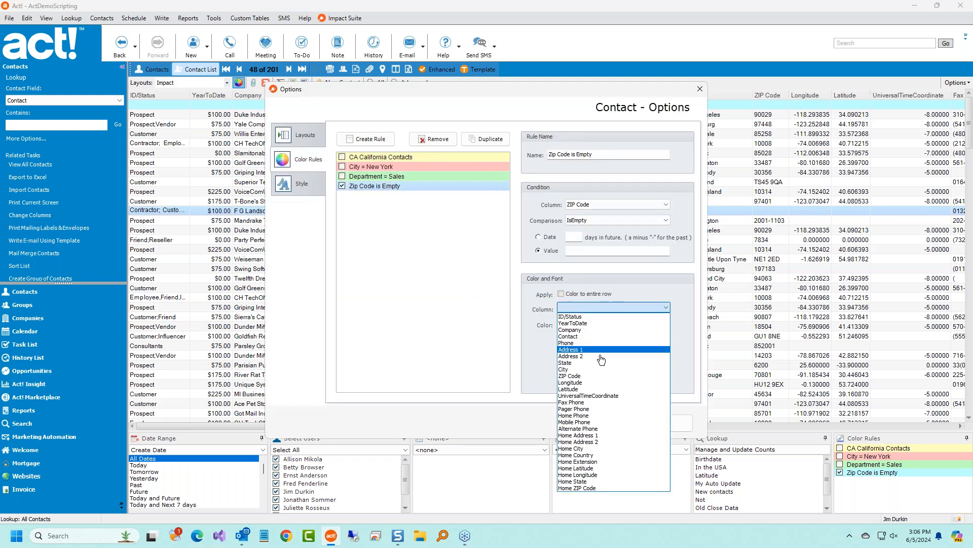
{"action": "left_click", "coordinate": [600, 379]}
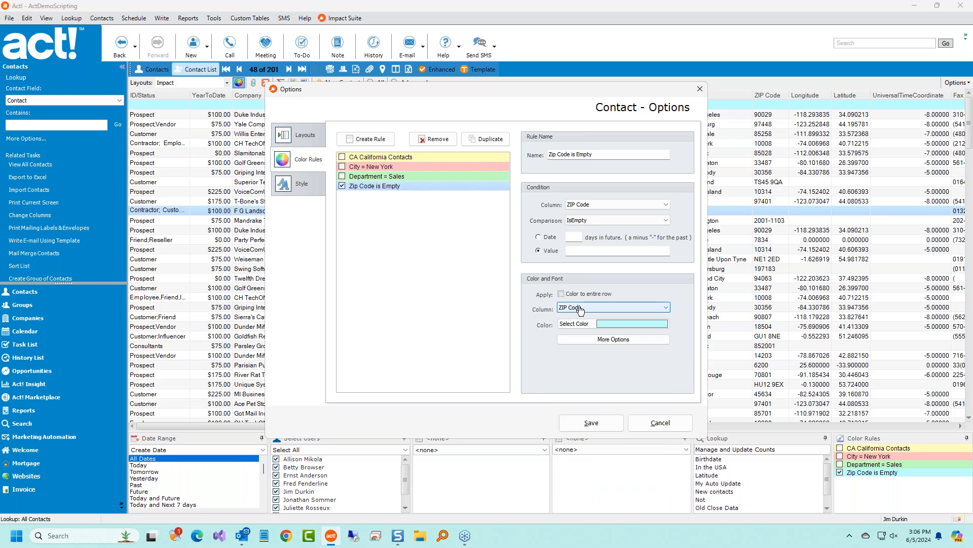
{"action": "left_click", "coordinate": [591, 423]}
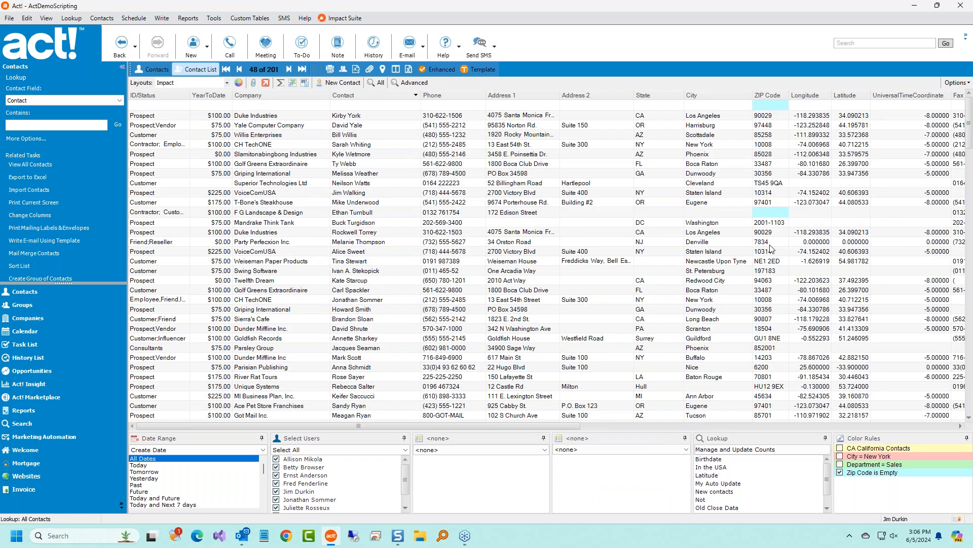
{"action": "left_click", "coordinate": [785, 106]}
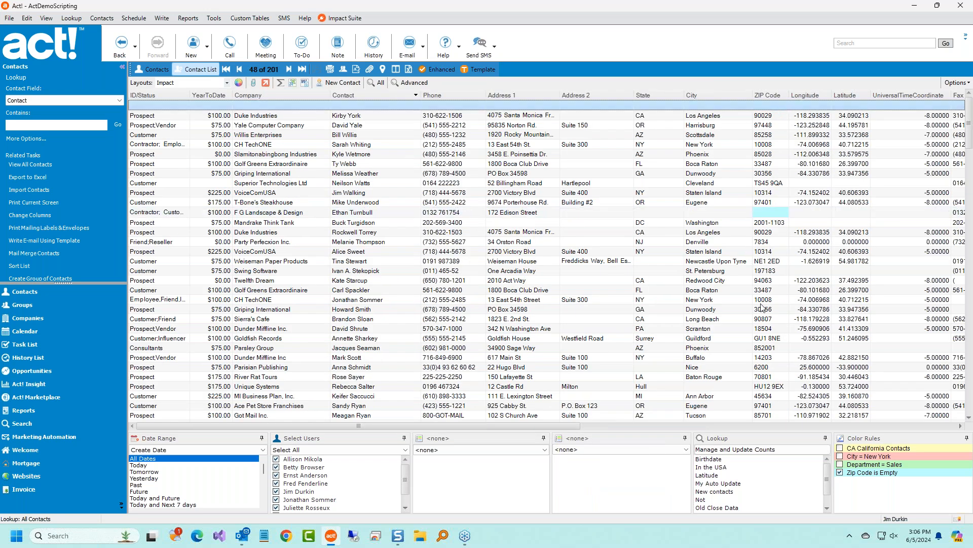
Turn all colour rules on, then switch every rule off with Select None.
{"action": "right_click", "coordinate": [869, 468]}
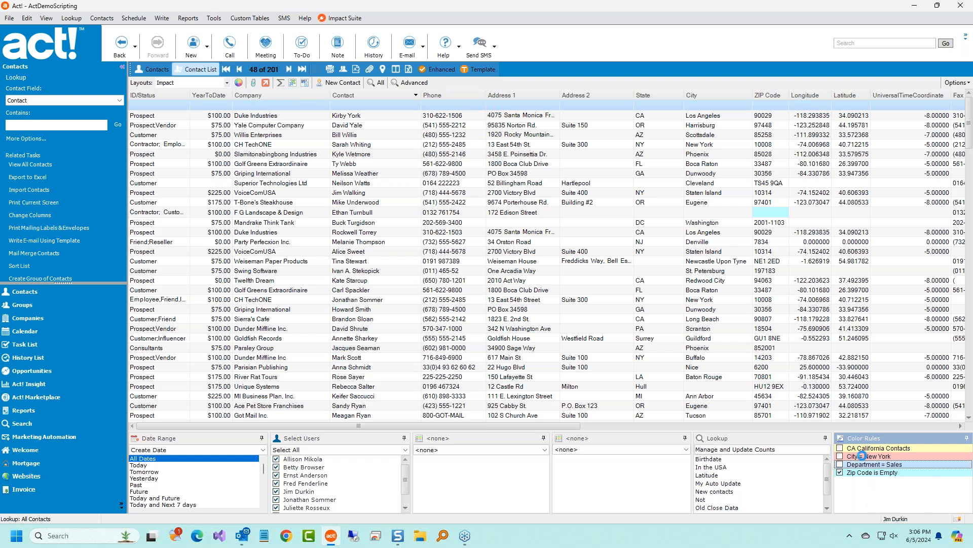
{"action": "left_click", "coordinate": [883, 474]}
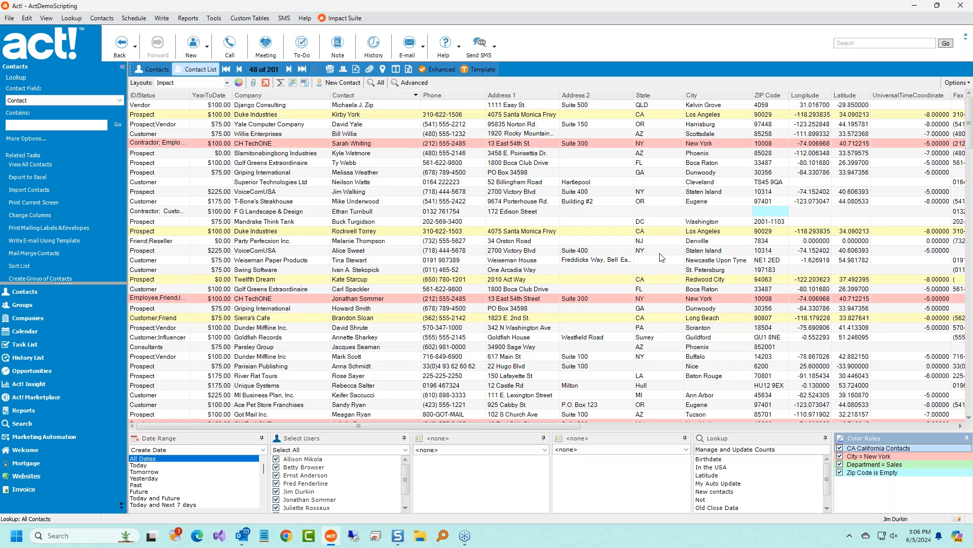
{"action": "right_click", "coordinate": [890, 467]}
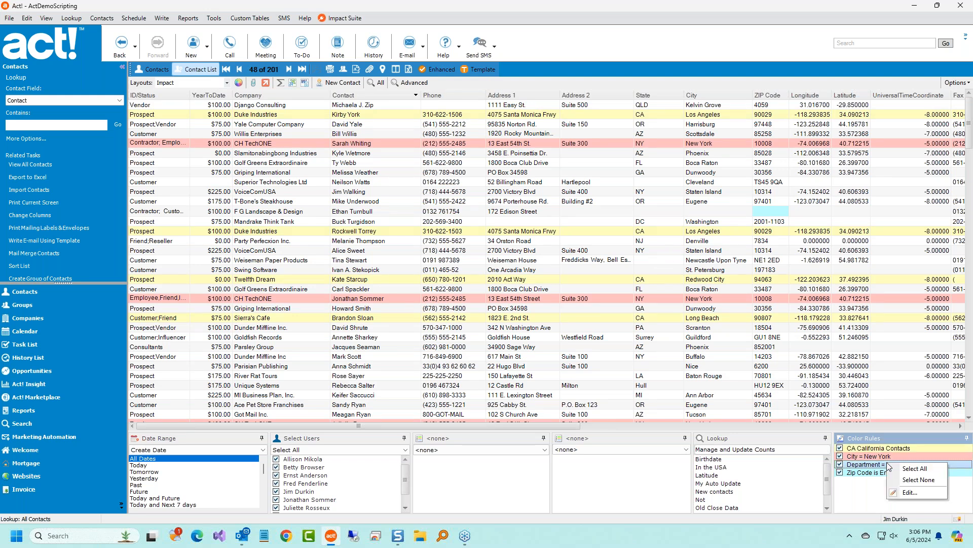
{"action": "left_click", "coordinate": [919, 480]}
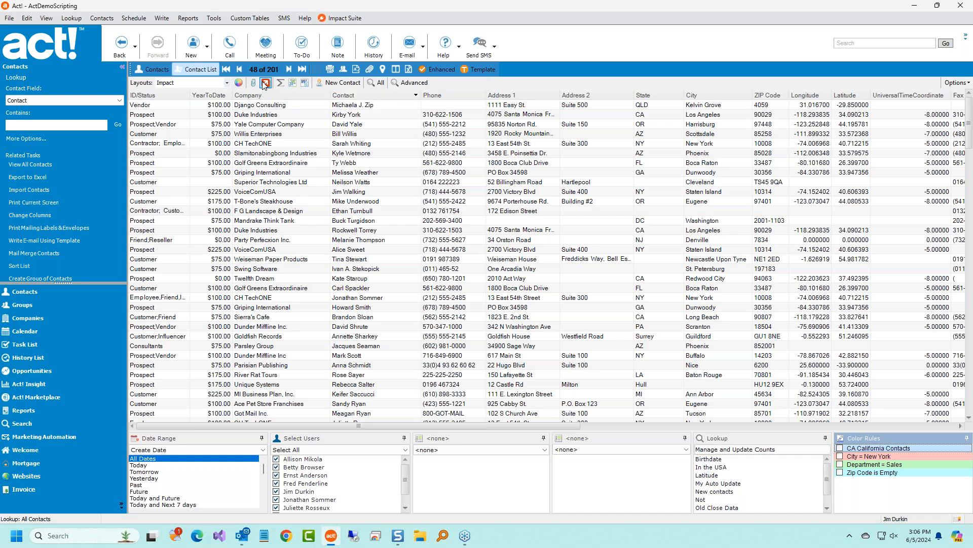
Open Run Math Formulas and the Export dialog, cancelling both without running anything.
{"action": "left_click", "coordinate": [280, 83]}
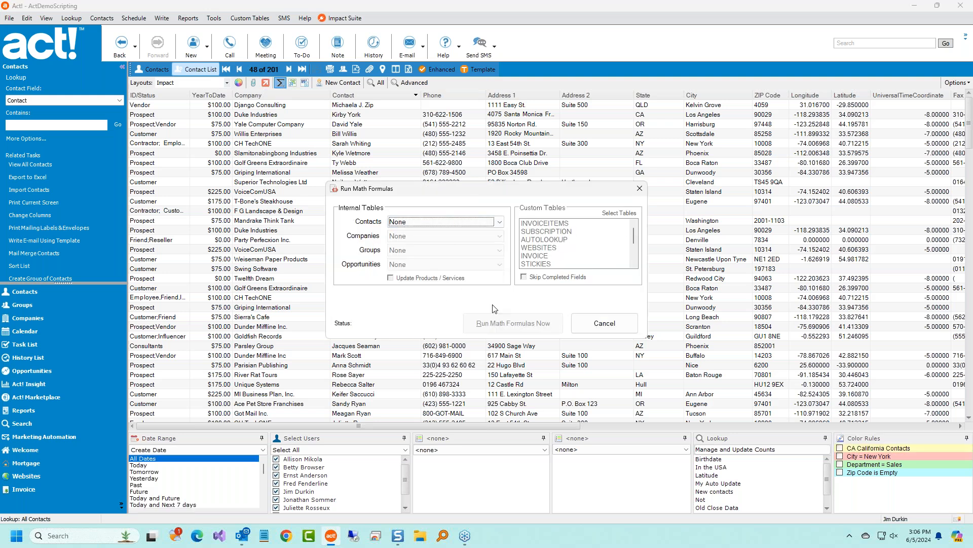
{"action": "left_click", "coordinate": [584, 315]}
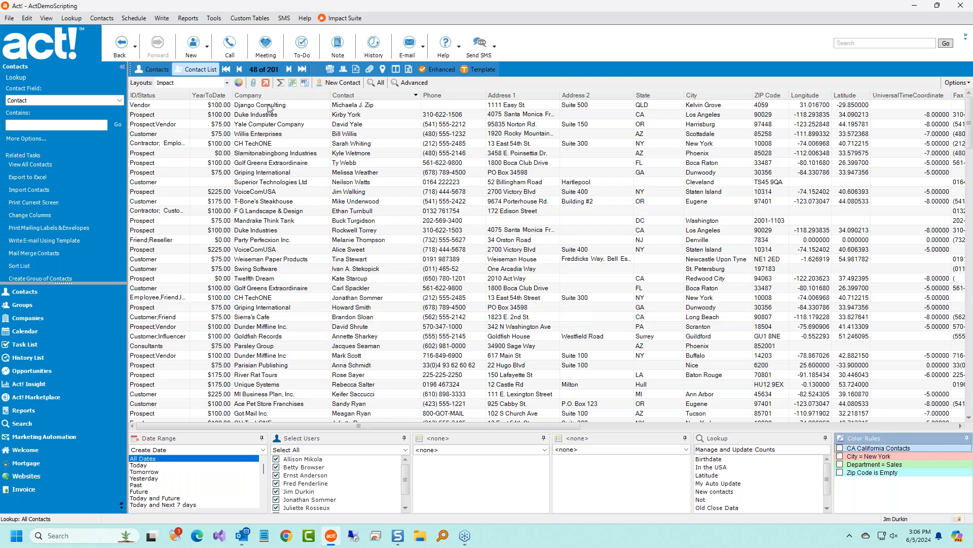
{"action": "left_click", "coordinate": [292, 84]}
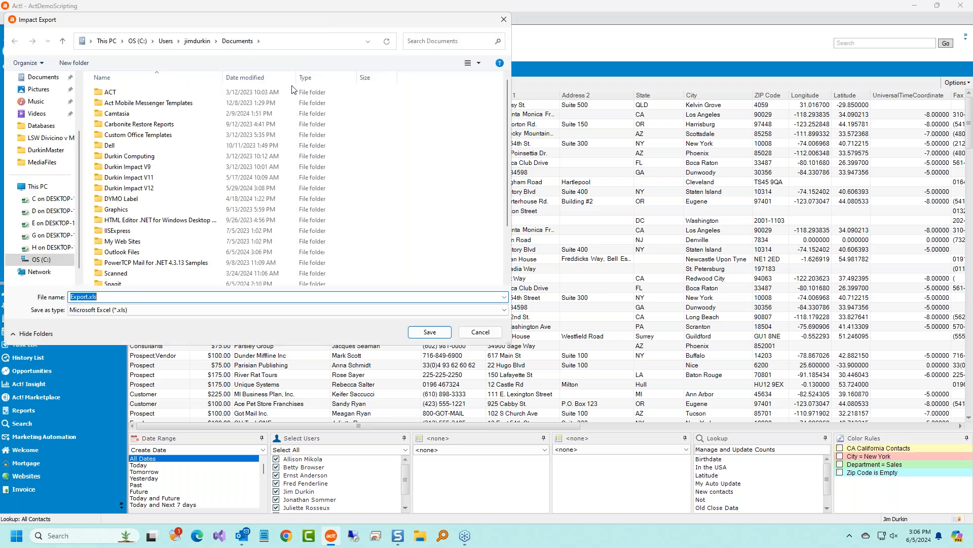
{"action": "left_click", "coordinate": [474, 333]}
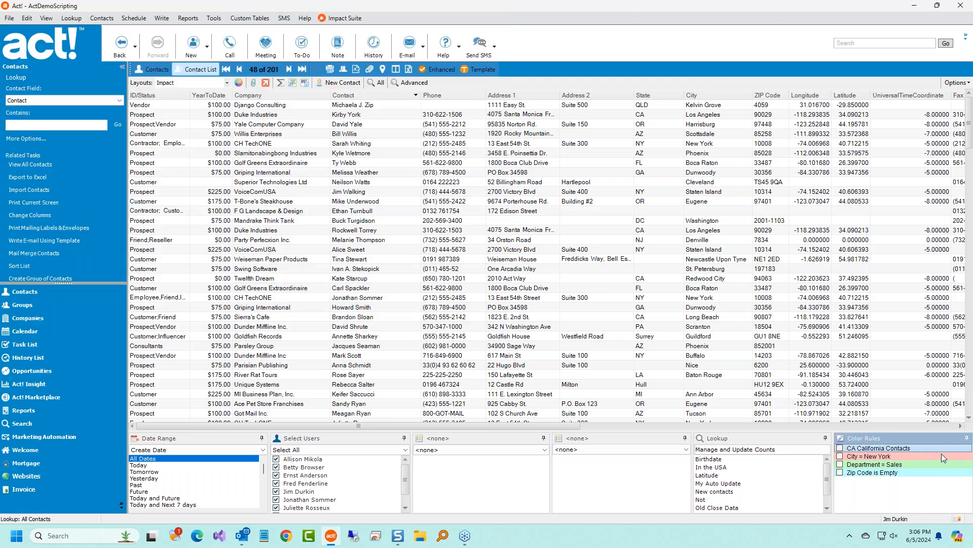
Turn on the Zip Code is Empty colour rule, select two contacts, and export the list as Export.xls.
{"action": "left_click", "coordinate": [840, 472]}
{"action": "left_click", "coordinate": [762, 188]}
{"action": "left_click", "coordinate": [761, 210]}
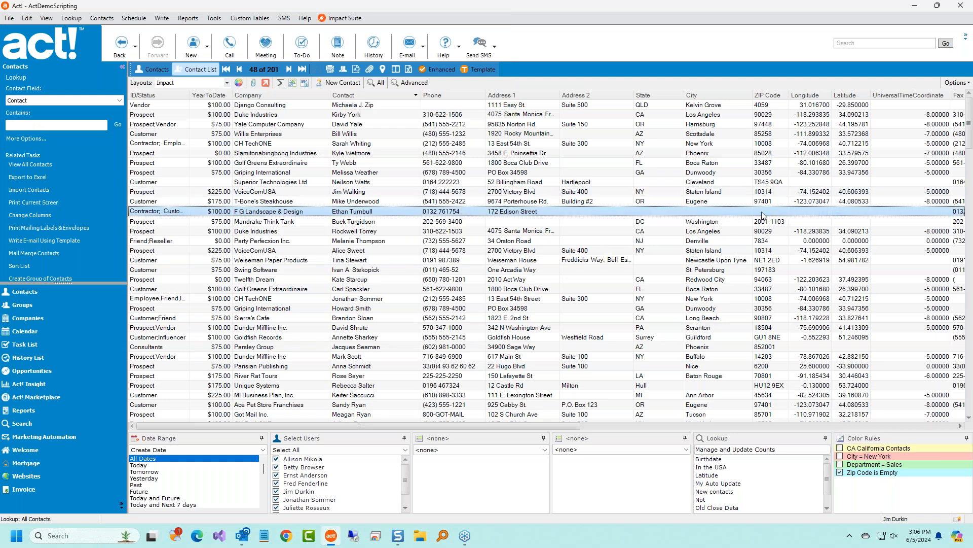
{"action": "left_click", "coordinate": [293, 82]}
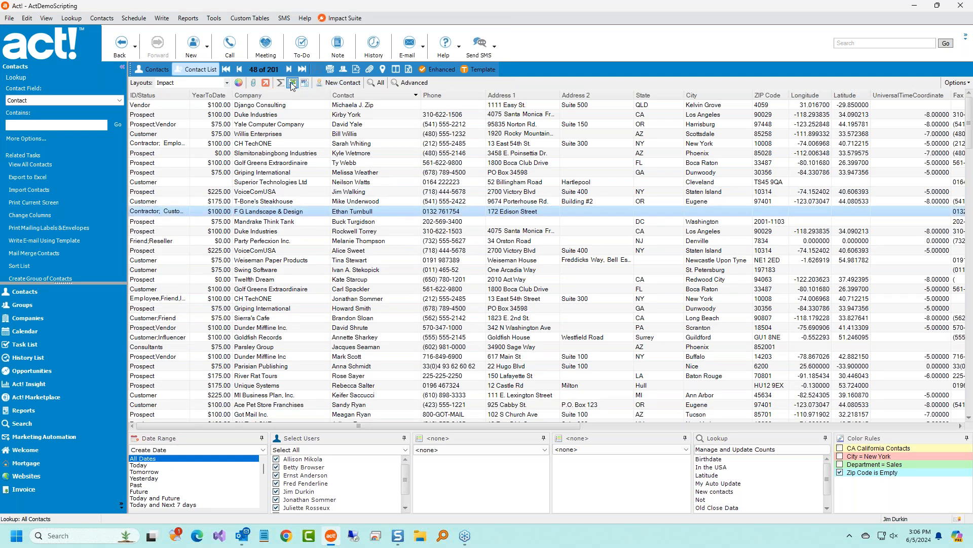
{"action": "left_click", "coordinate": [436, 335]}
Replace Export.xls, check the empty ZIP cell J13 in Excel, close the workbook, and select Willis Enterprises.
{"action": "left_click", "coordinate": [511, 267]}
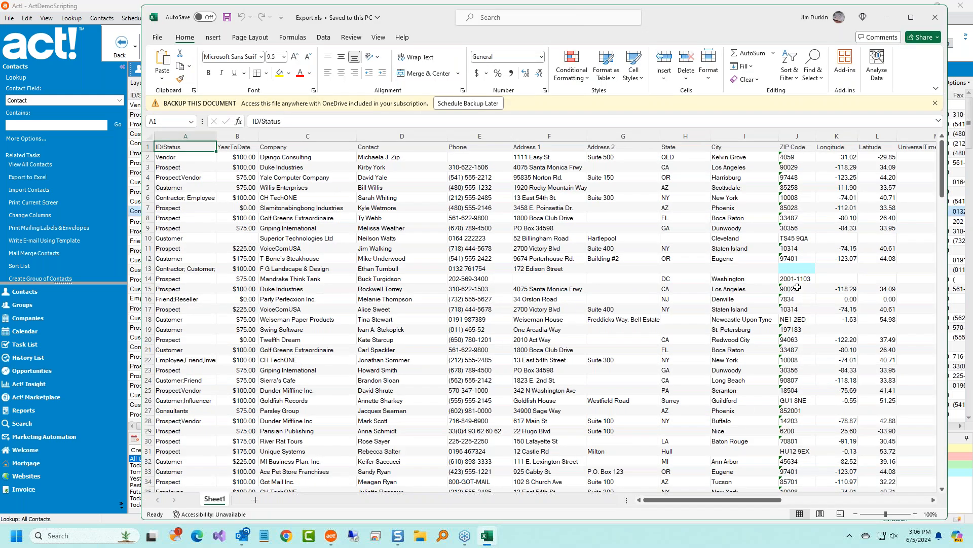
{"action": "left_click", "coordinate": [797, 263]}
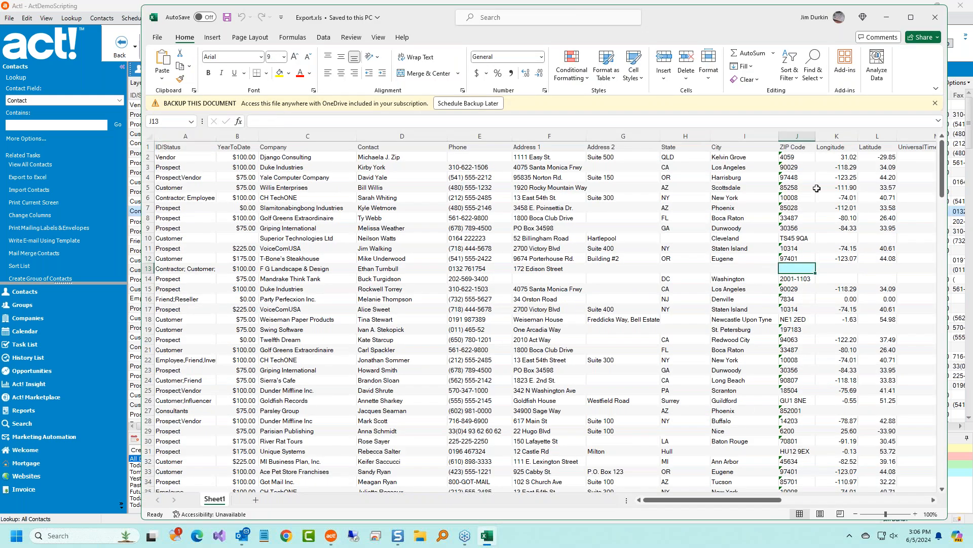
{"action": "left_click", "coordinate": [936, 16]}
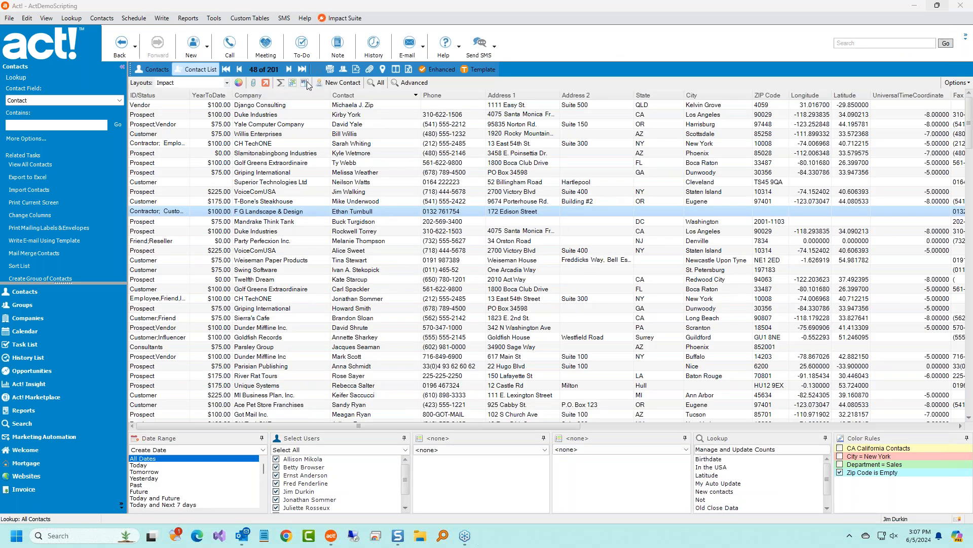
{"action": "left_click", "coordinate": [320, 134]}
Open and cancel Create Document(s), then select the VoiceComUSA contact.
{"action": "left_click", "coordinate": [305, 82]}
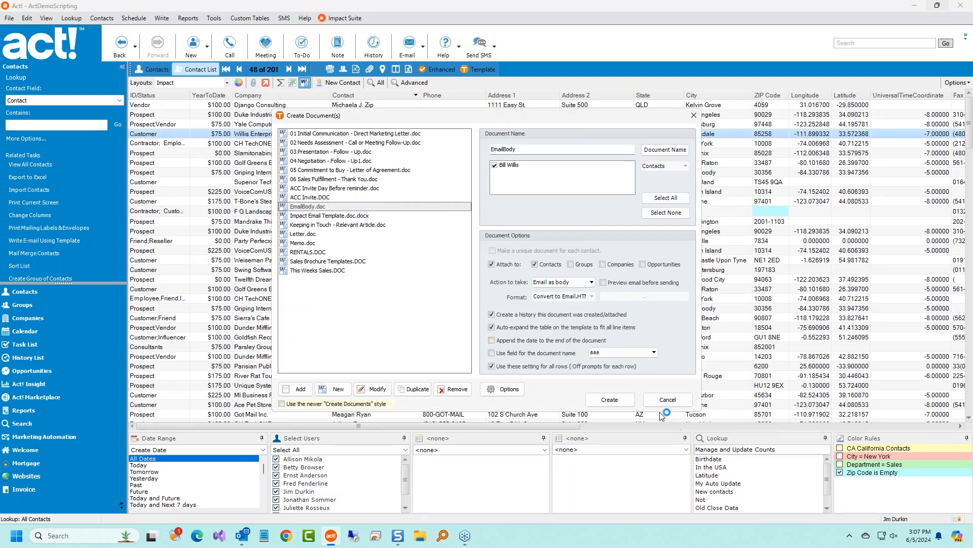
{"action": "left_click", "coordinate": [651, 399]}
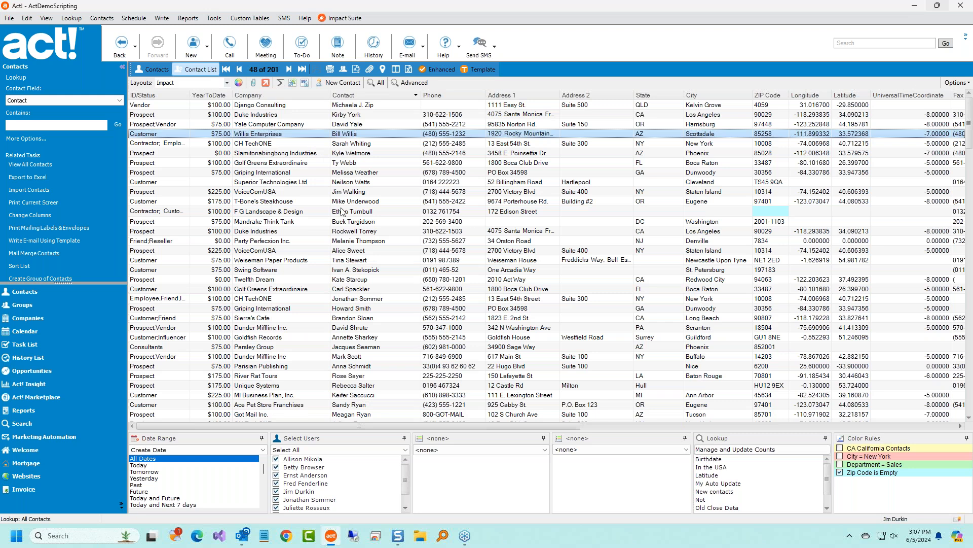
{"action": "left_click", "coordinate": [363, 192]}
Pick the ACC Invite template for VoiceComUSA without creating it, then select seventeen consecutive contacts.
{"action": "left_click", "coordinate": [304, 83]}
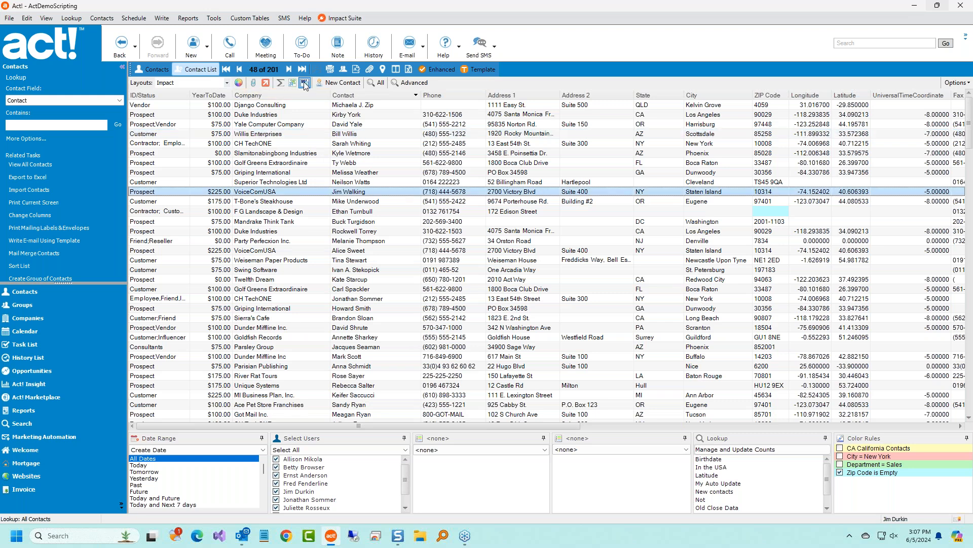
{"action": "left_click", "coordinate": [358, 198]}
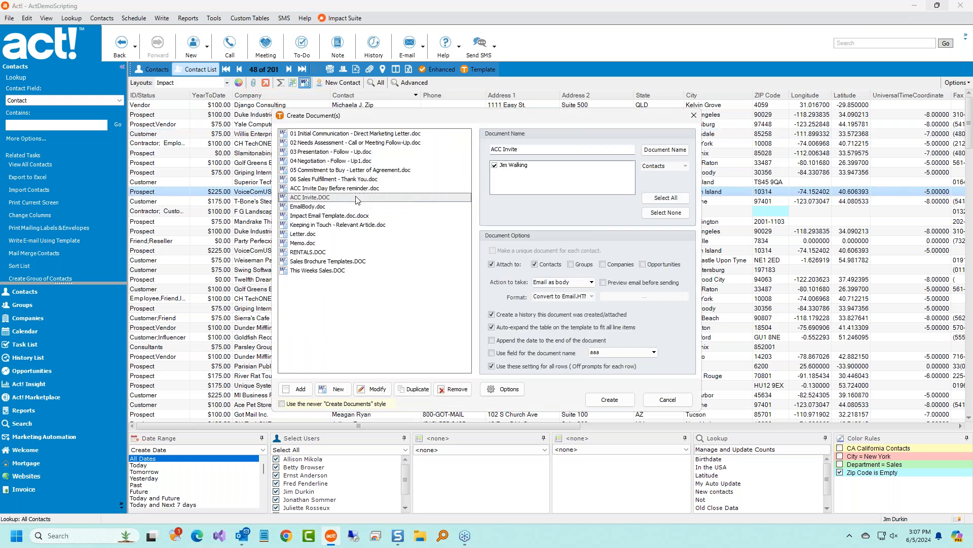
{"action": "left_click", "coordinate": [667, 399]}
{"action": "left_click", "coordinate": [444, 135]}
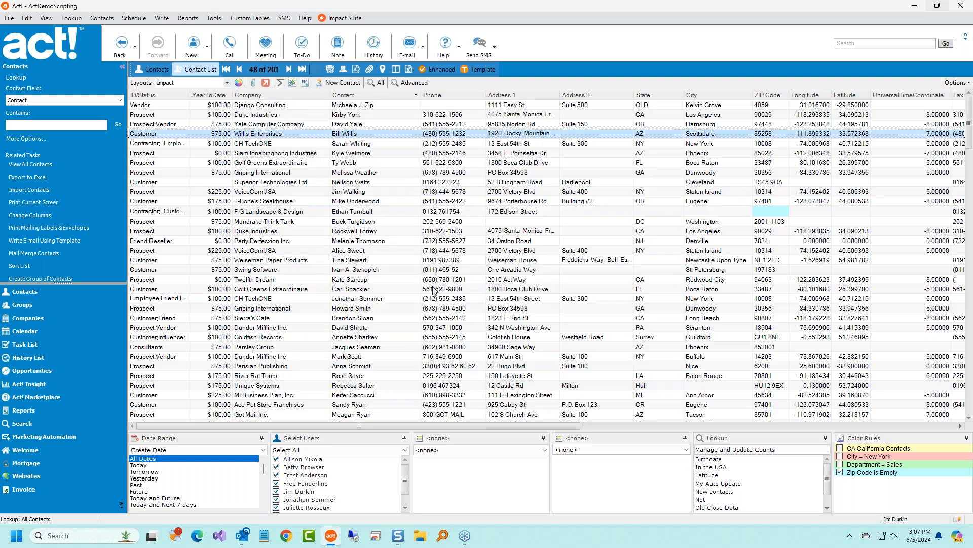
{"action": "left_click", "coordinate": [435, 289], "text": "shift"}
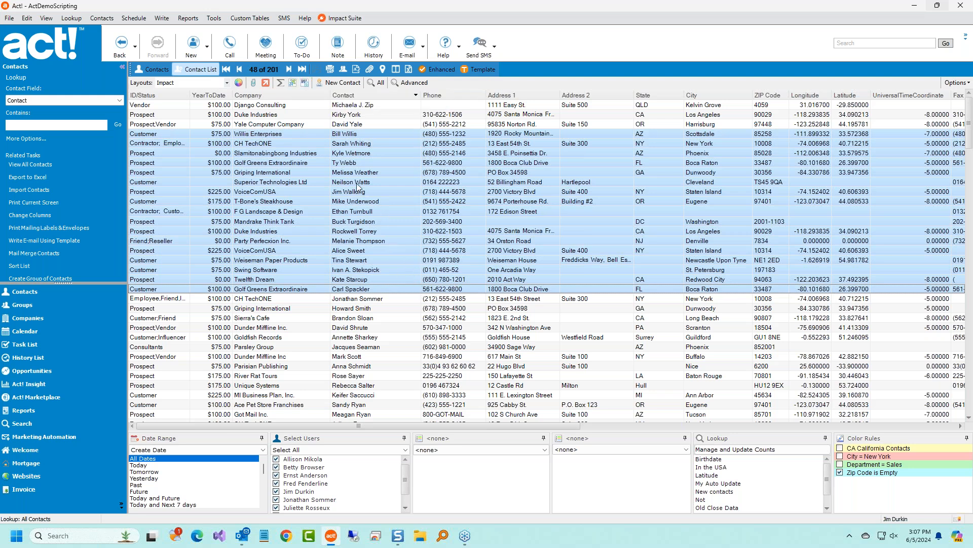
Cancel Create Document(s) for the selected contacts and clear the selection back to all 201 contacts.
{"action": "left_click", "coordinate": [304, 82]}
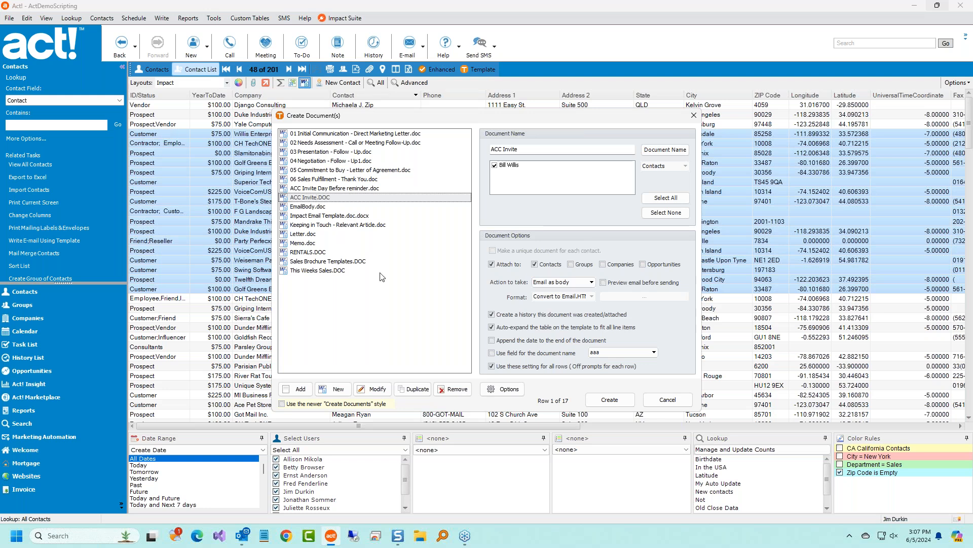
{"action": "left_click", "coordinate": [675, 401]}
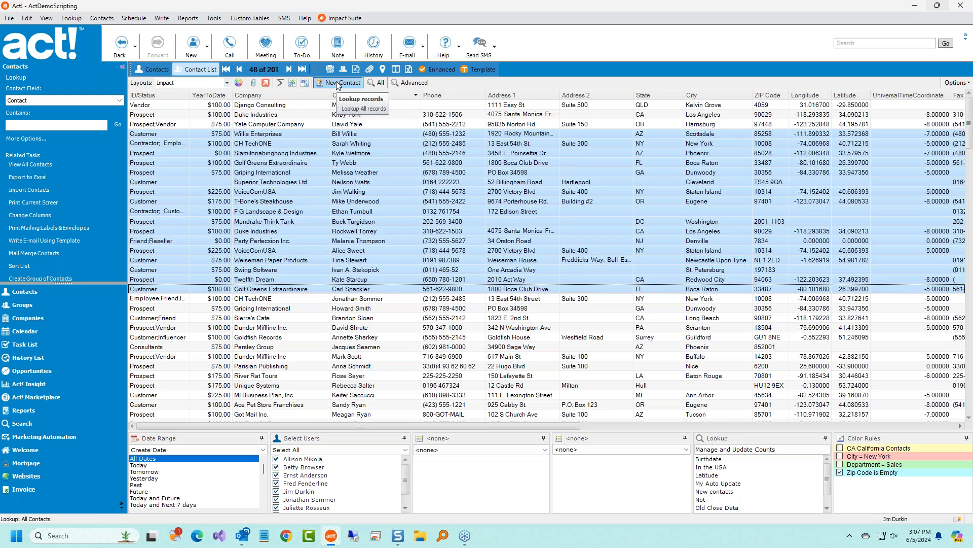
{"action": "left_click", "coordinate": [377, 84]}
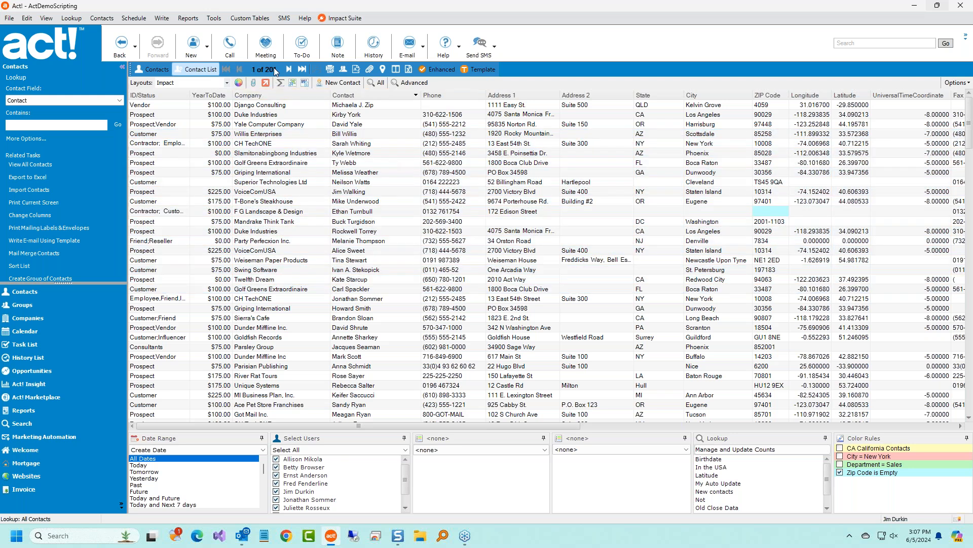
Close the contact query criteria unchanged and open Lookup > Advanced > Advanced Query instead.
{"action": "left_click", "coordinate": [413, 83]}
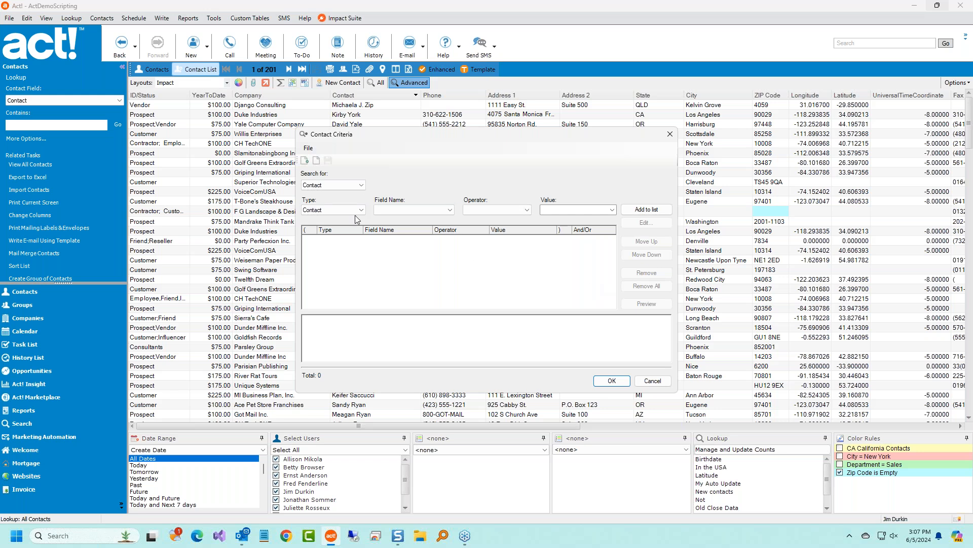
{"action": "left_click", "coordinate": [652, 381]}
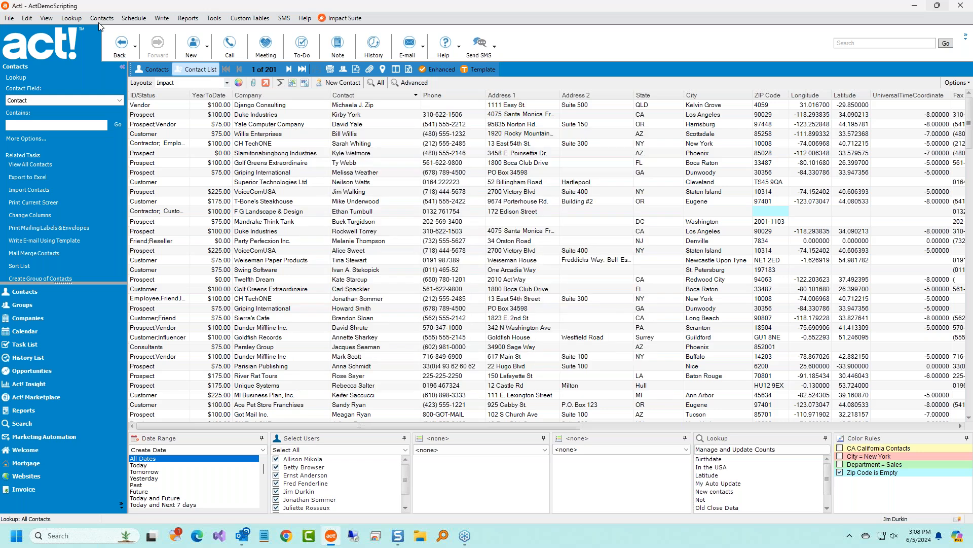
{"action": "left_click", "coordinate": [49, 20]}
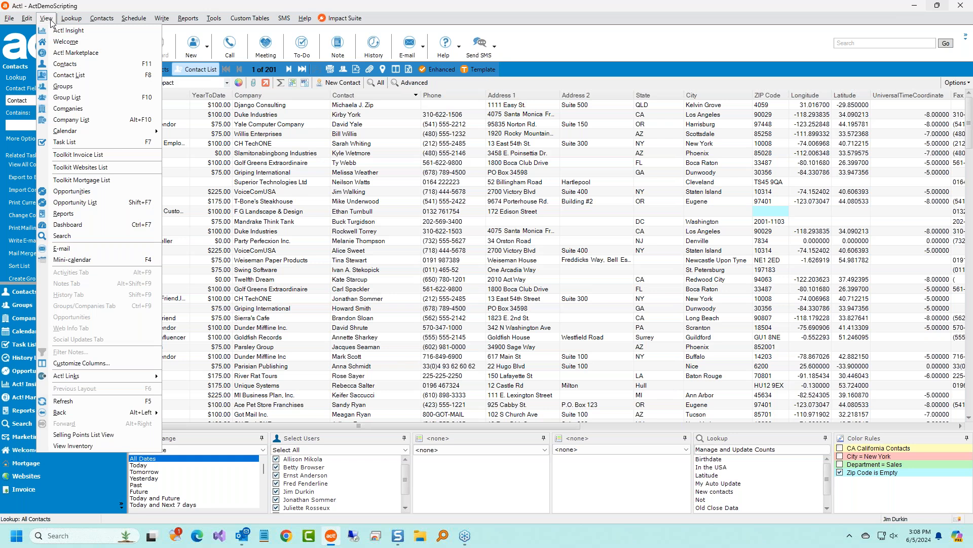
{"action": "mouse_move", "coordinate": [65, 23]}
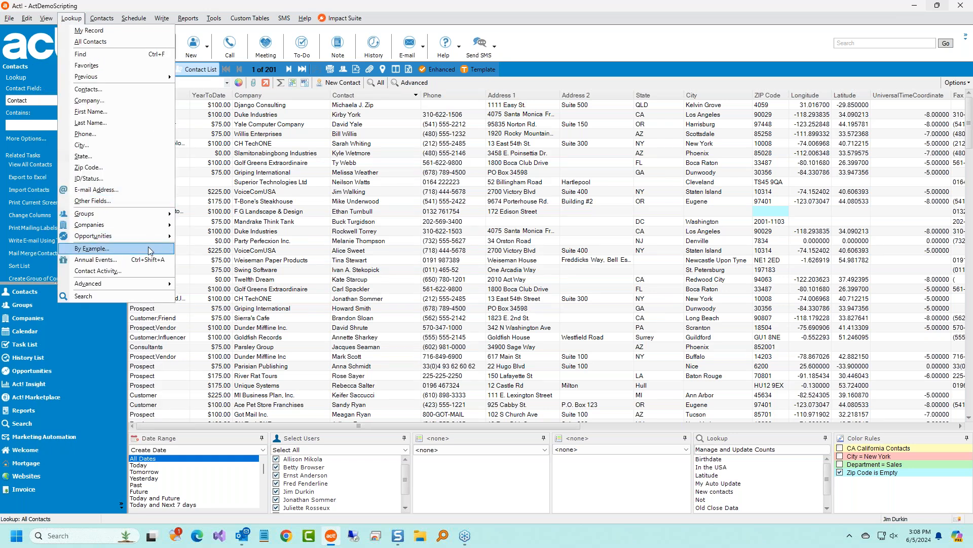
{"action": "mouse_move", "coordinate": [150, 284]}
{"action": "left_click", "coordinate": [224, 291]}
Add an Act Latitude Contains Data criterion and preview the matching contacts.
{"action": "left_click", "coordinate": [411, 210]}
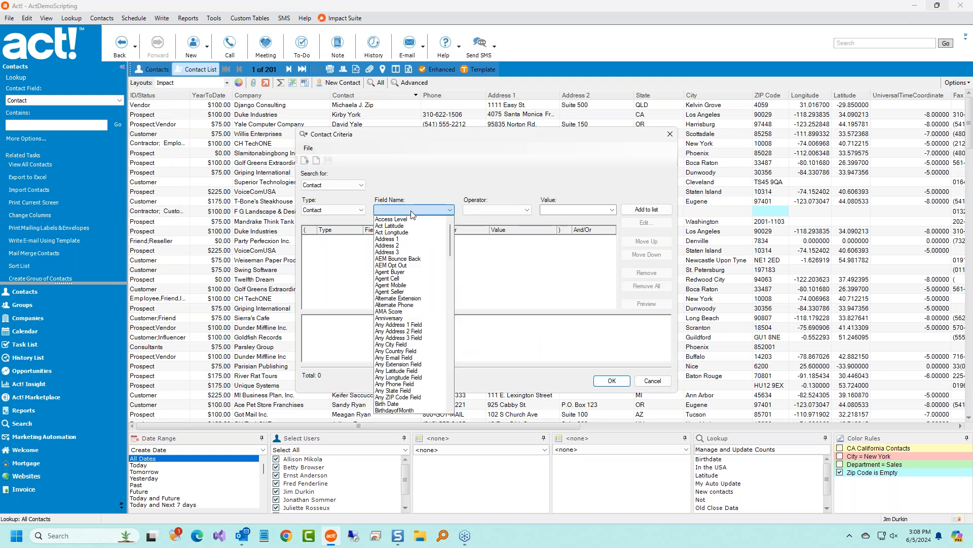
{"action": "left_click", "coordinate": [411, 225]}
{"action": "left_click", "coordinate": [497, 209]}
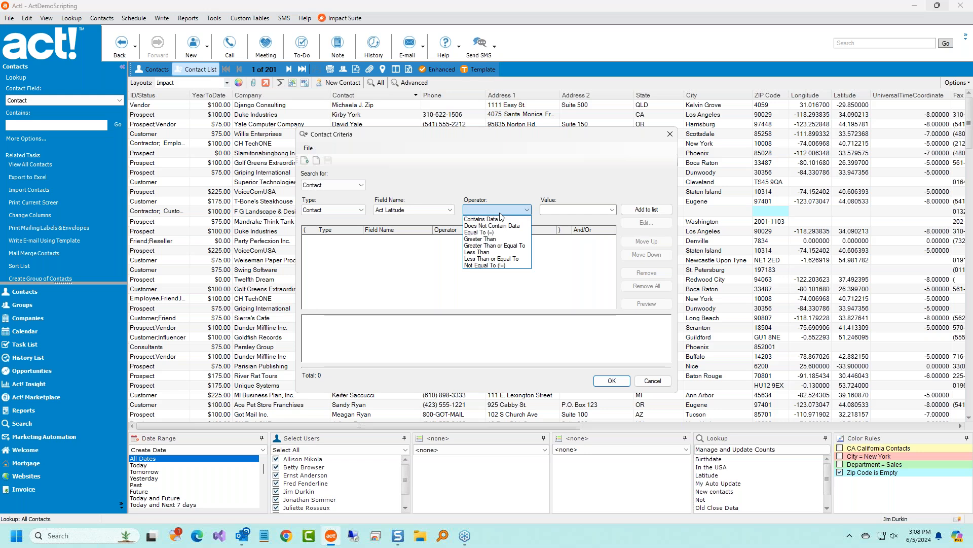
{"action": "left_click", "coordinate": [487, 219]}
{"action": "left_click", "coordinate": [646, 209]}
{"action": "left_click", "coordinate": [645, 304]}
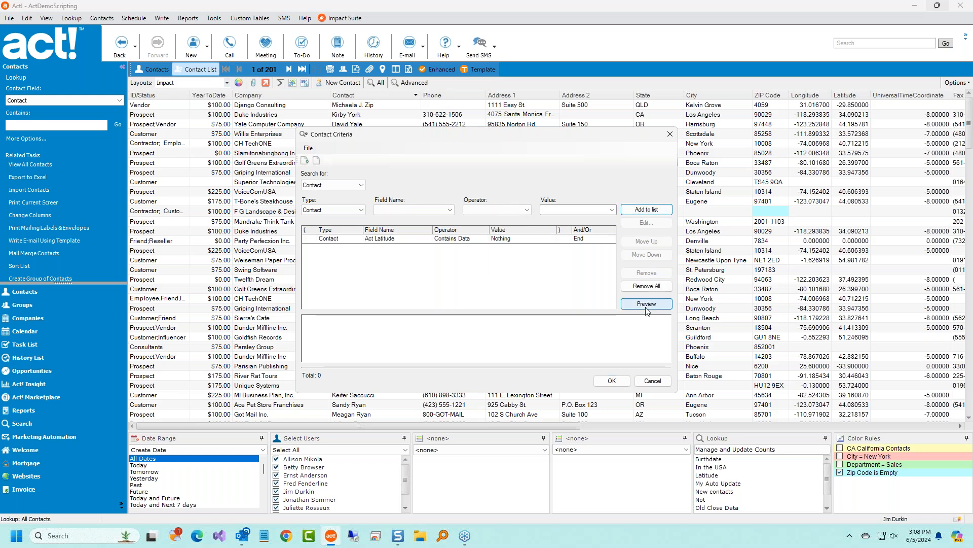
Change the criterion to Does Not Contain Data, preview 28 matches, and apply and save the query.
{"action": "double_click", "coordinate": [454, 241]}
{"action": "left_click", "coordinate": [536, 269]}
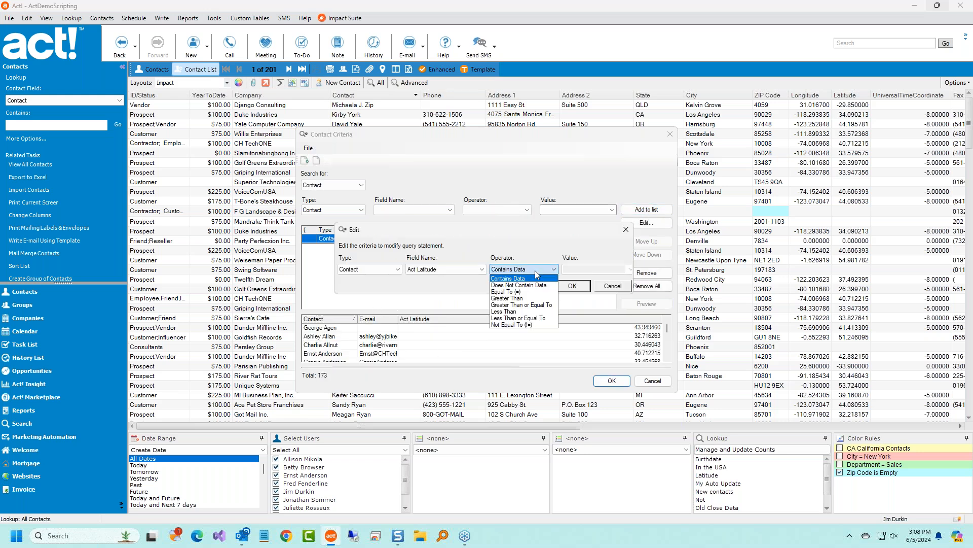
{"action": "left_click", "coordinate": [537, 285]}
{"action": "left_click", "coordinate": [572, 285]}
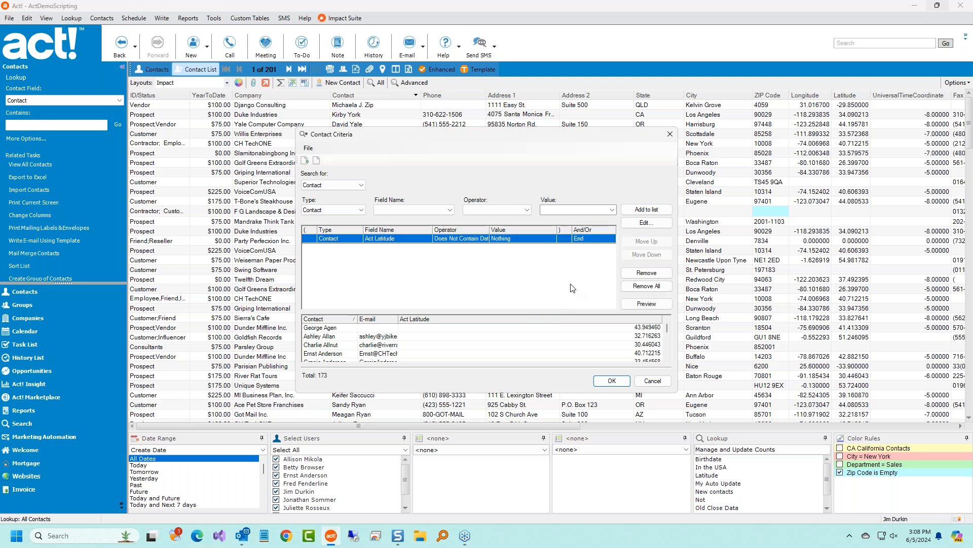
{"action": "left_click", "coordinate": [646, 303]}
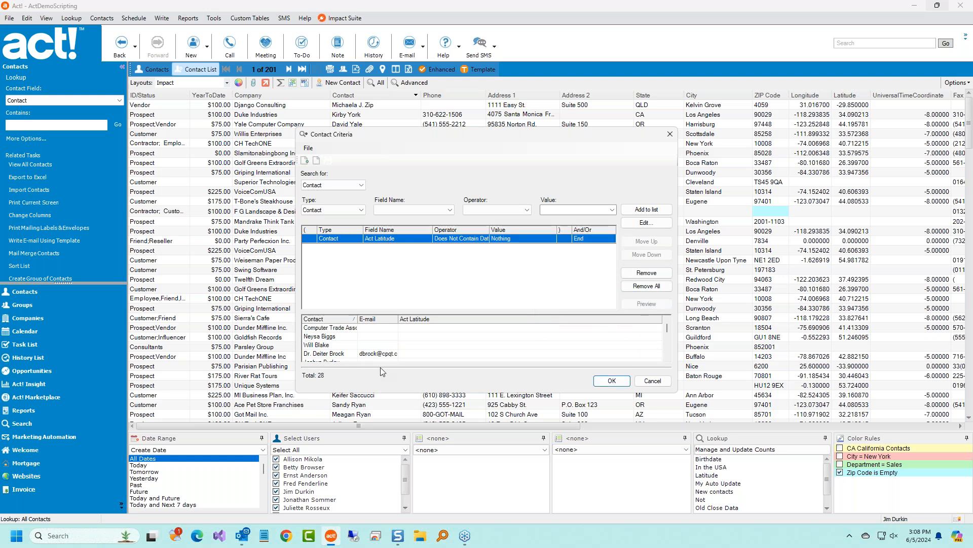
{"action": "left_click", "coordinate": [612, 380]}
{"action": "left_click", "coordinate": [497, 303]}
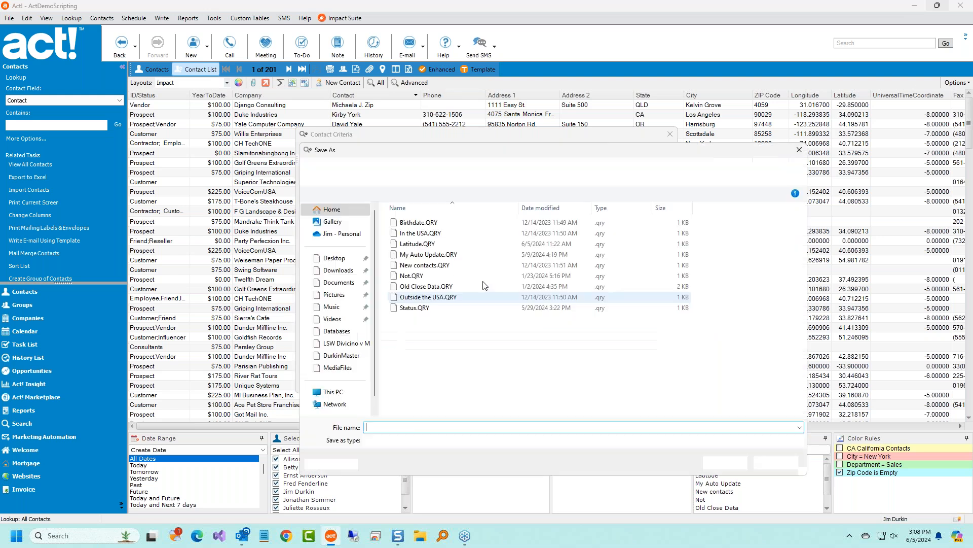
Save the query as Not Data and run it, replacing the current lookup with 28 contacts.
{"action": "type", "text": "Not Data"}
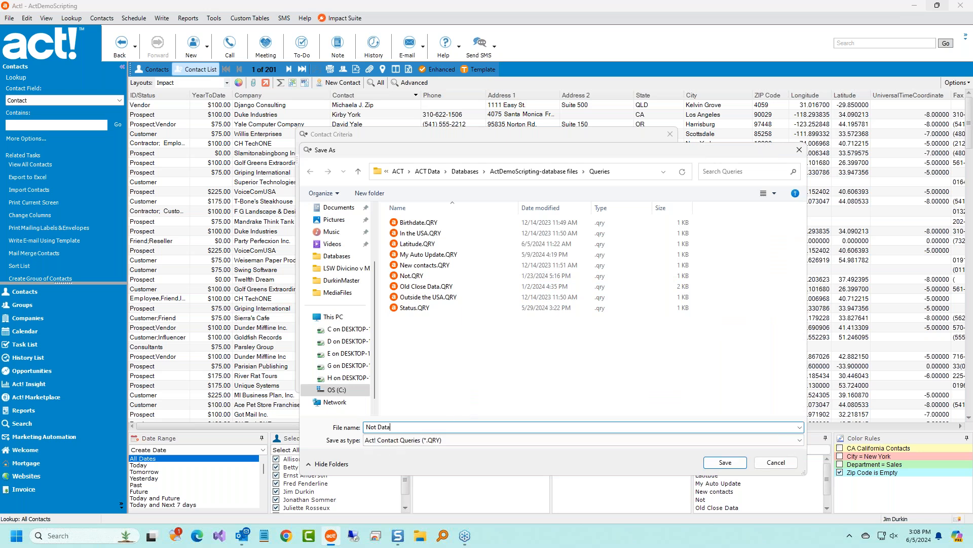
{"action": "left_click", "coordinate": [722, 463]}
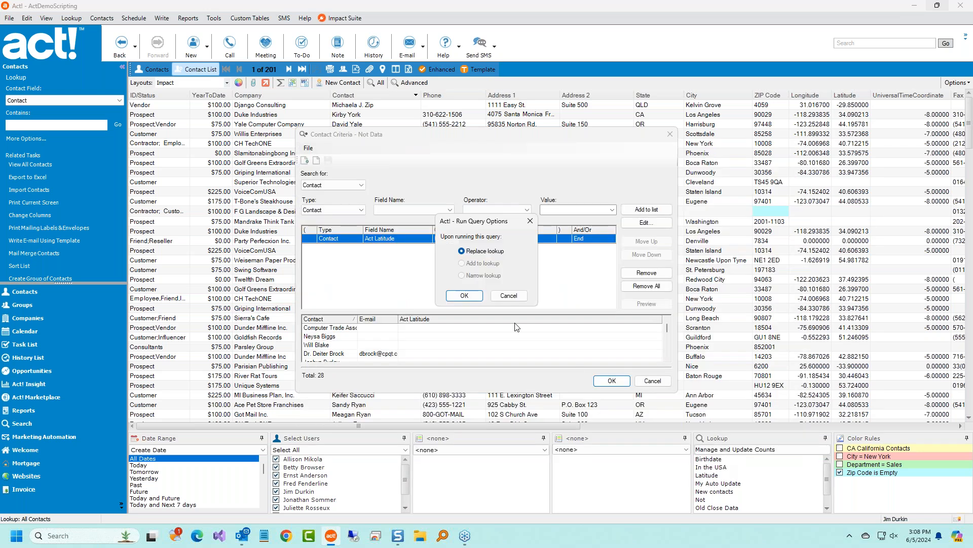
{"action": "left_click", "coordinate": [477, 297]}
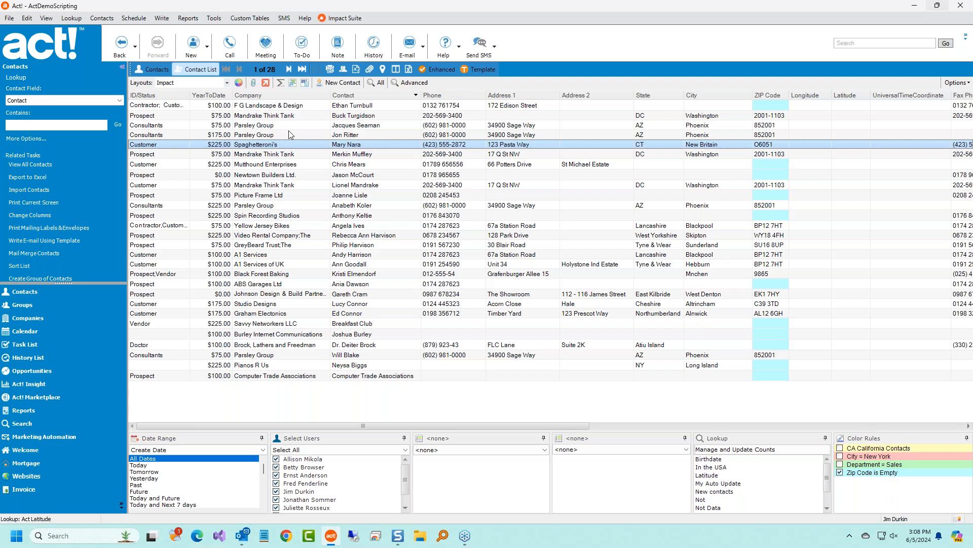
Toggle the City = New York and Zip Code is Empty rules, then Select All and Select None.
{"action": "left_click", "coordinate": [840, 455]}
{"action": "left_click", "coordinate": [840, 456]}
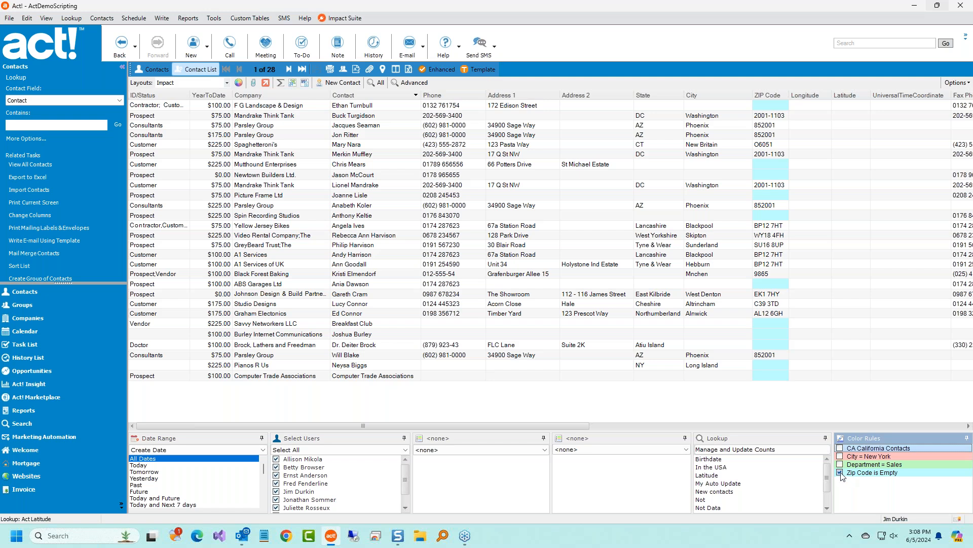
{"action": "left_click", "coordinate": [840, 472]}
{"action": "left_click", "coordinate": [840, 472]}
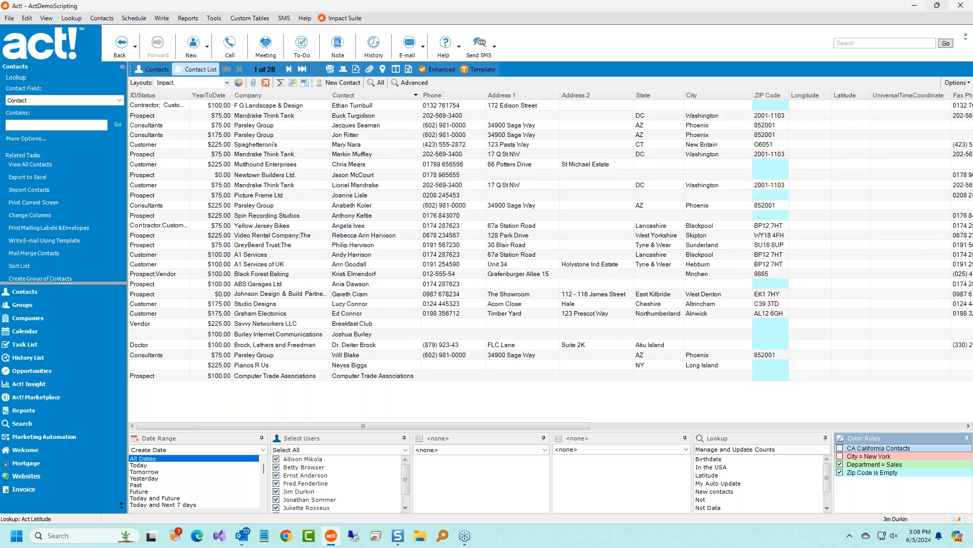
{"action": "right_click", "coordinate": [893, 473]}
{"action": "left_click", "coordinate": [918, 479]}
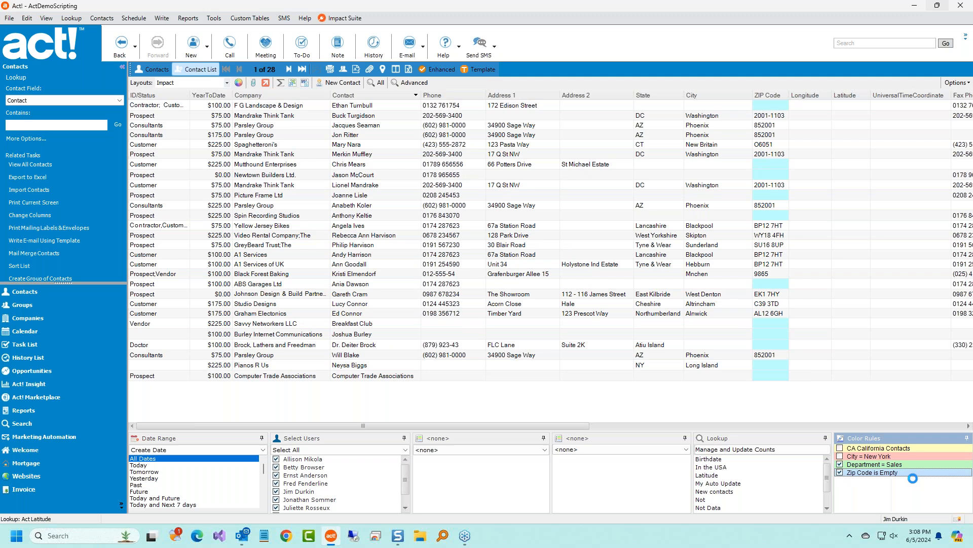
{"action": "right_click", "coordinate": [890, 456]}
{"action": "left_click", "coordinate": [917, 473]}
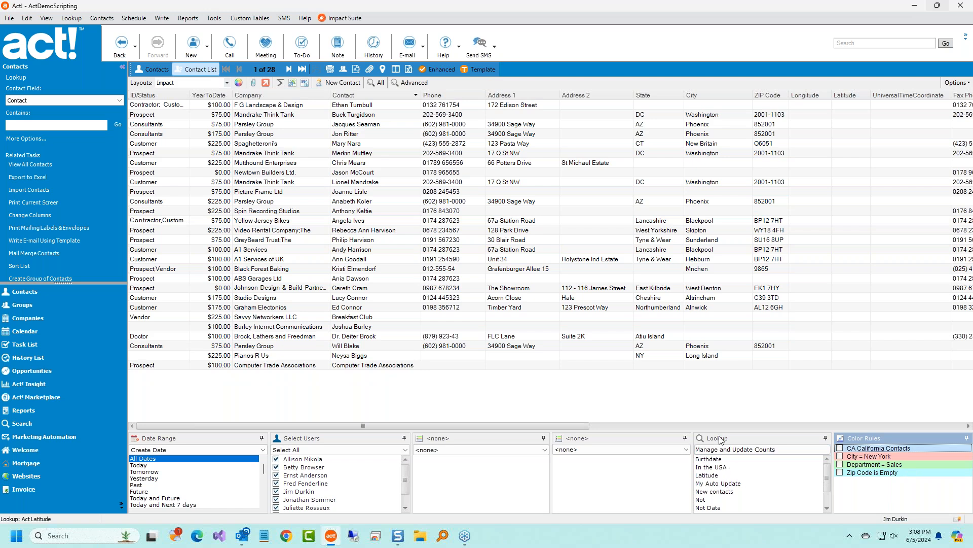
Select the Not Data saved lookup in the Lookup panel.
{"action": "left_click", "coordinate": [717, 508]}
{"action": "scroll", "coordinate": [745, 507], "scroll_direction": "down", "scroll_amount": 1}
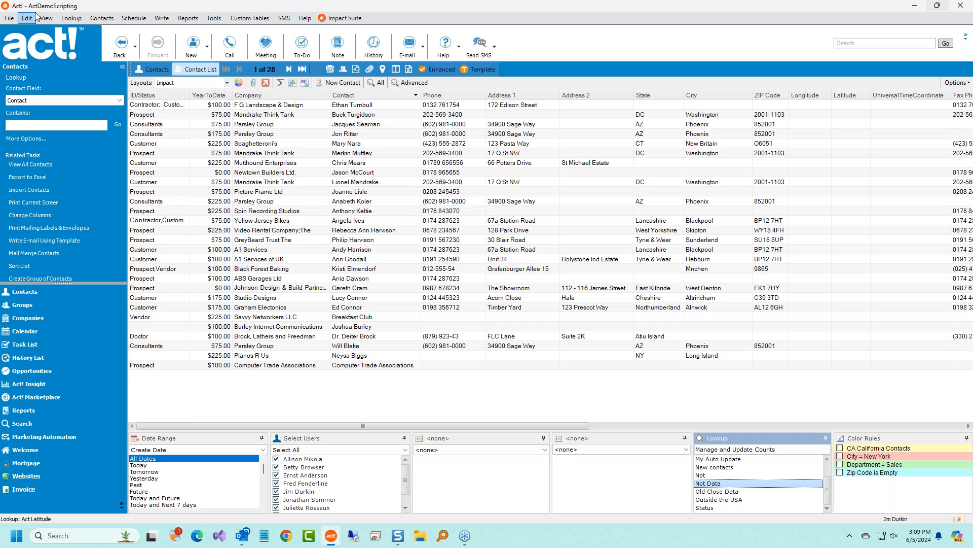
{"action": "left_click", "coordinate": [74, 21]}
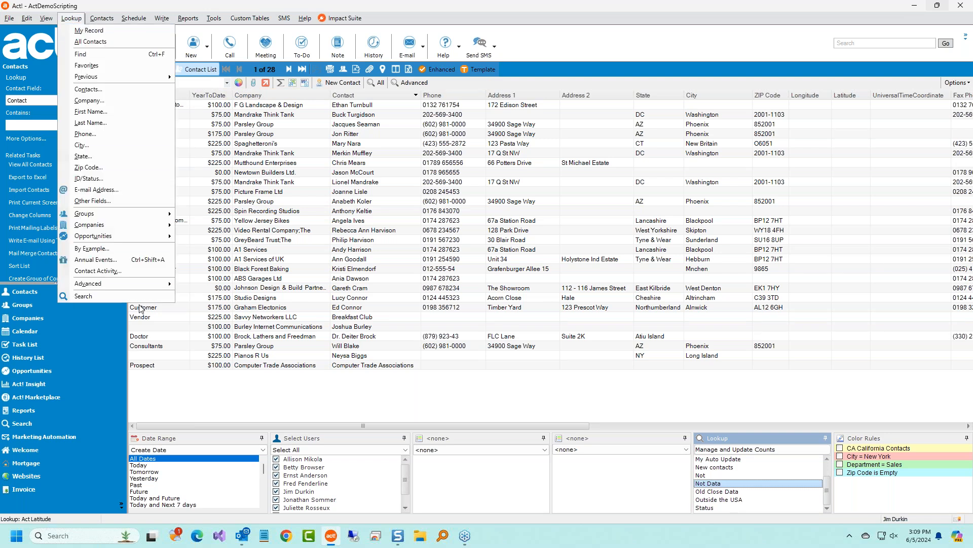
Load Status.QRY in Advanced Query and run it, replacing the lookup with its 133 contacts.
{"action": "mouse_move", "coordinate": [147, 286]}
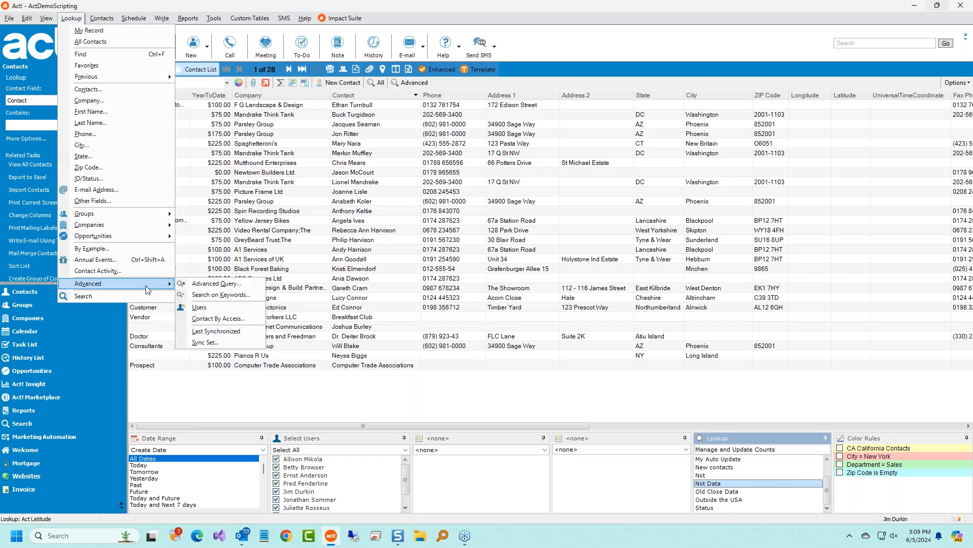
{"action": "left_click", "coordinate": [213, 288]}
{"action": "left_click", "coordinate": [309, 147]}
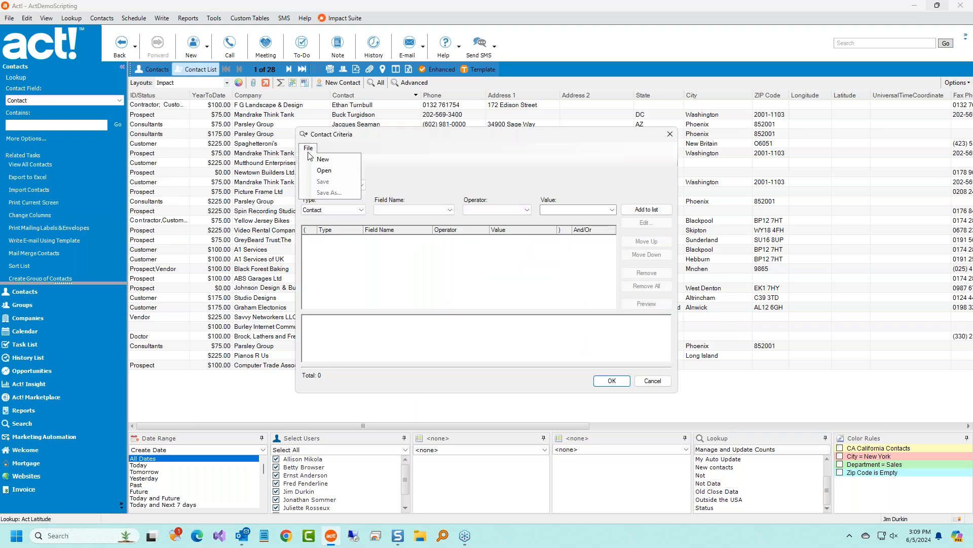
{"action": "left_click", "coordinate": [316, 171]}
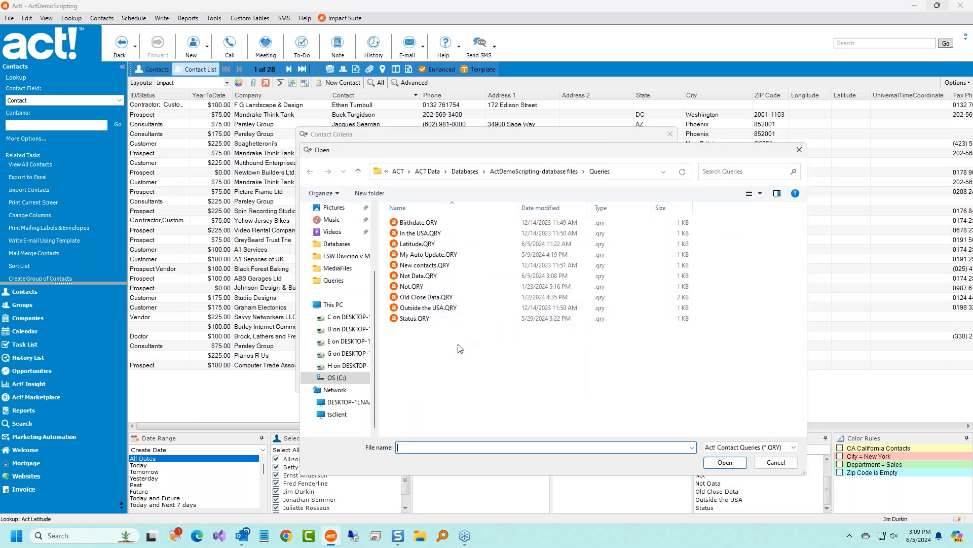
{"action": "left_click", "coordinate": [431, 320]}
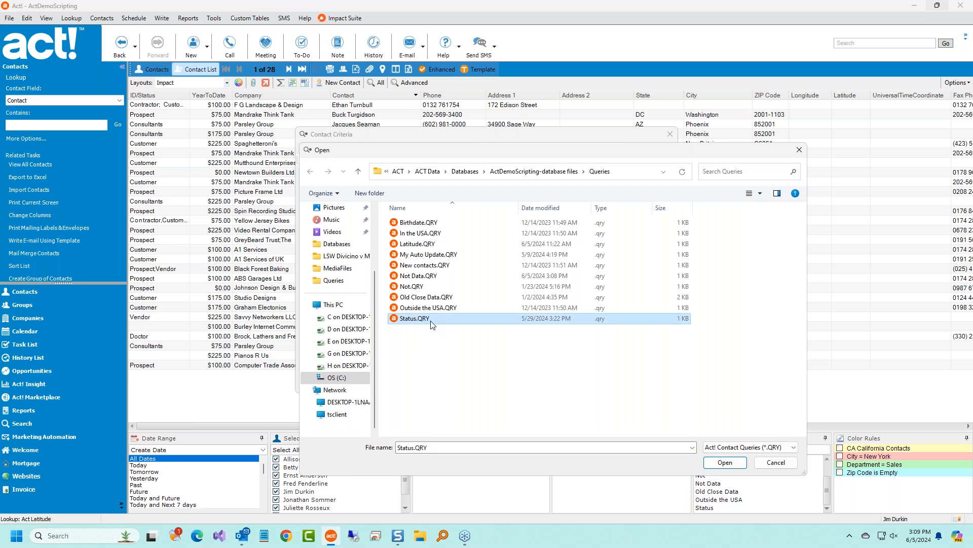
{"action": "double_click", "coordinate": [415, 318]}
{"action": "left_click", "coordinate": [612, 380]}
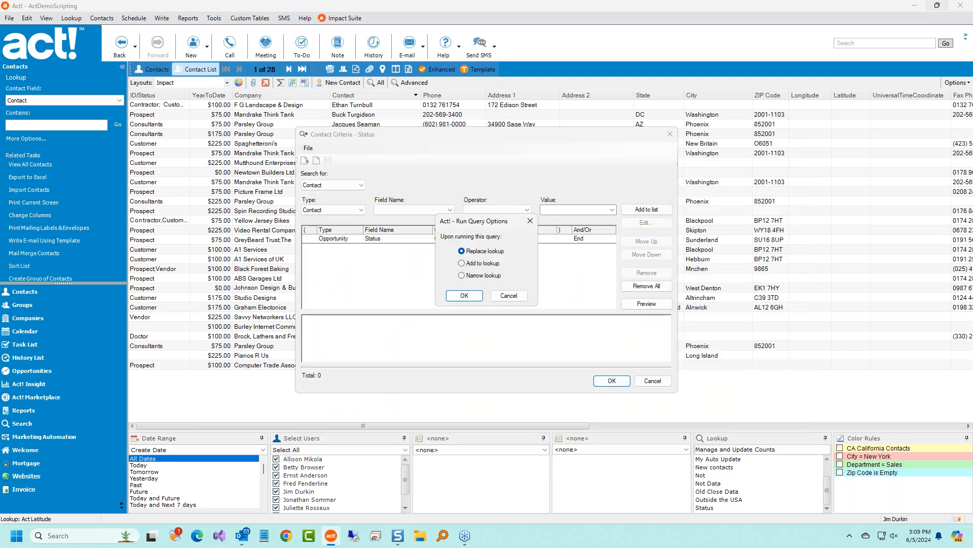
{"action": "left_click", "coordinate": [470, 299]}
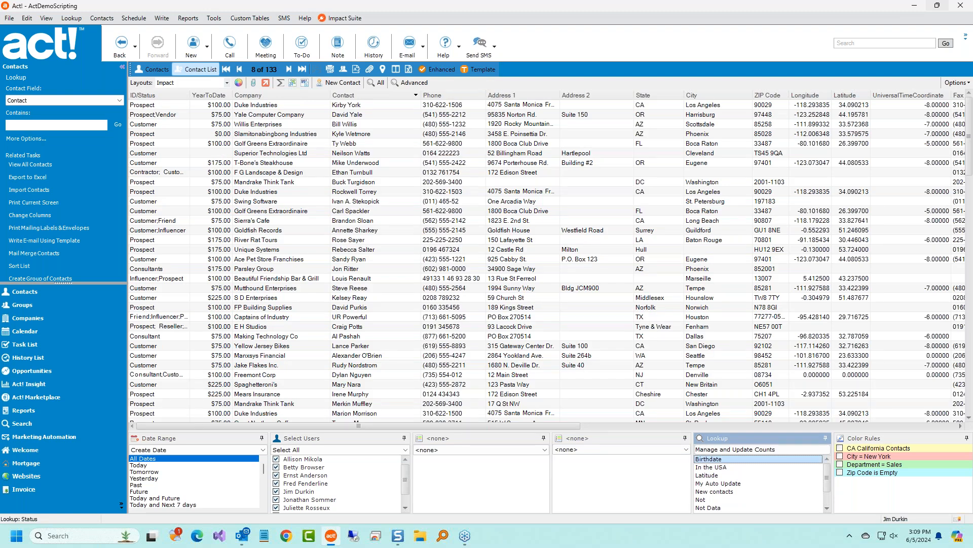
Rerun the saved Not Data lookup to bring the list back to 28 contacts.
{"action": "scroll", "coordinate": [744, 469], "scroll_direction": "down", "scroll_amount": 1}
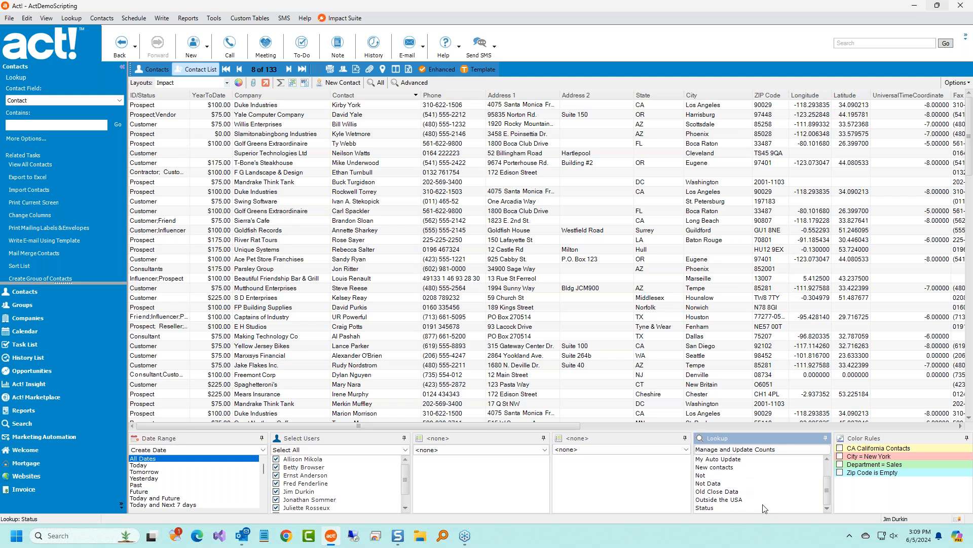
{"action": "left_click", "coordinate": [712, 483]}
{"action": "double_click", "coordinate": [719, 485]}
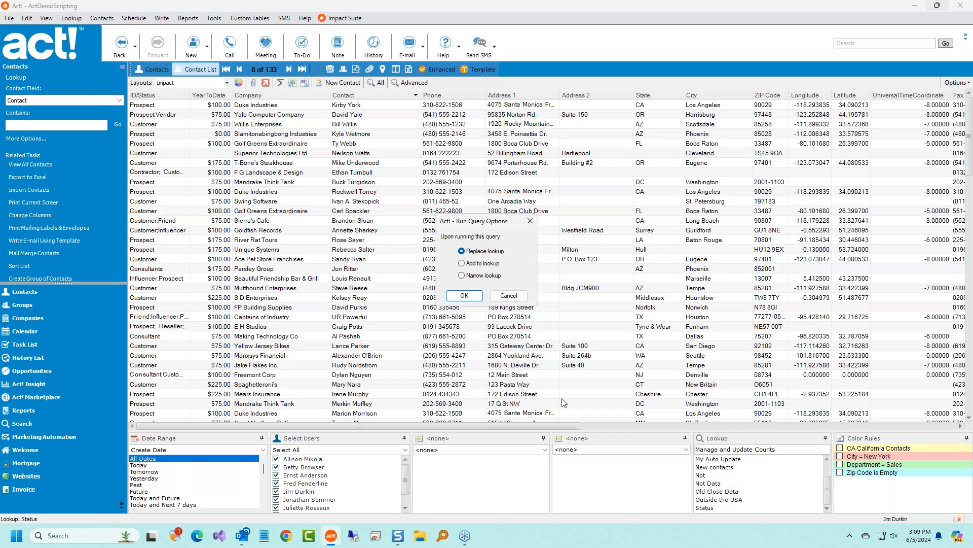
{"action": "left_click", "coordinate": [465, 296]}
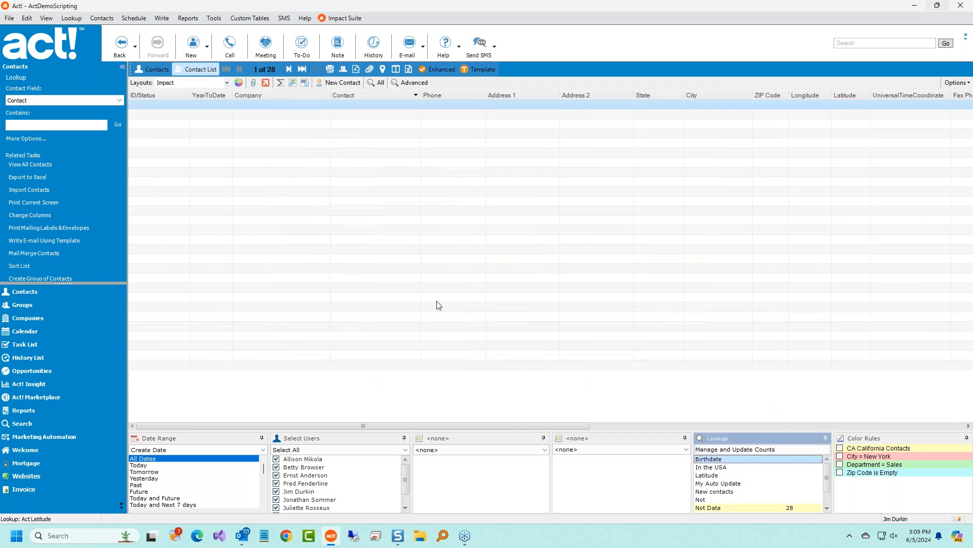
Bring the phone and home address columns into view and make the filter panels taller.
{"action": "left_click", "coordinate": [511, 244]}
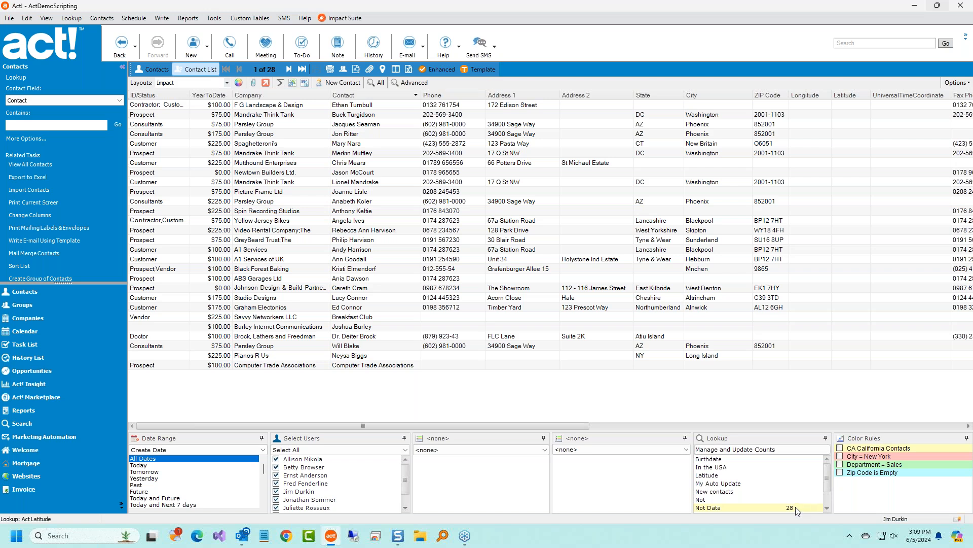
{"action": "left_click", "coordinate": [762, 426]}
{"action": "left_click_drag", "start_coordinate": [762, 409], "coordinate": [763, 372]}
Run the saved New contacts lookup, narrowing the list to 4 contacts.
{"action": "left_click", "coordinate": [793, 442]}
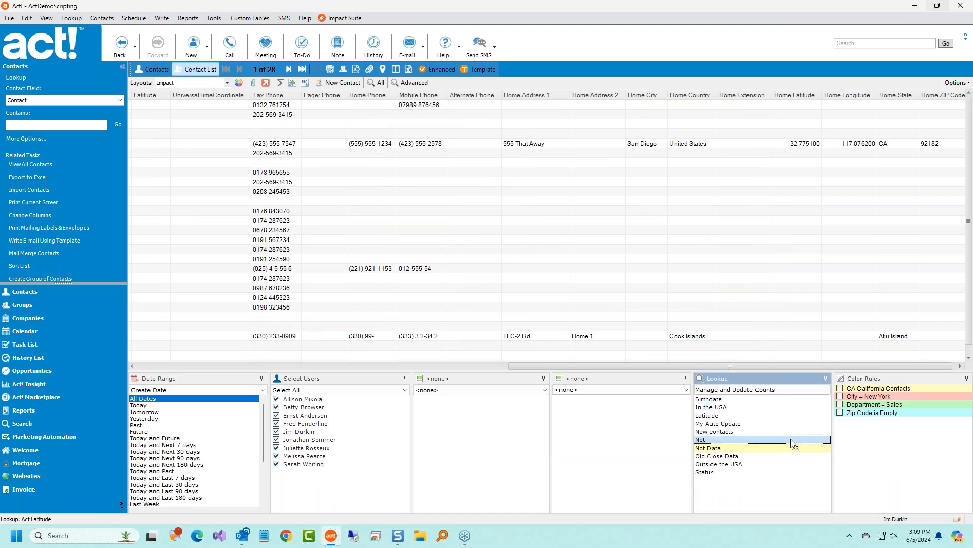
{"action": "left_click", "coordinate": [791, 448]}
{"action": "left_click", "coordinate": [746, 433]}
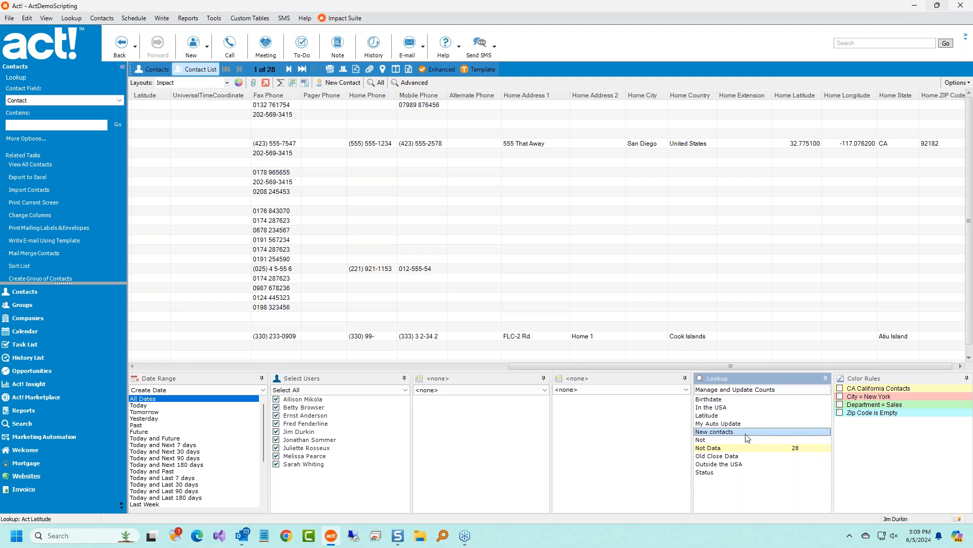
{"action": "double_click", "coordinate": [748, 432]}
{"action": "left_click", "coordinate": [464, 295]}
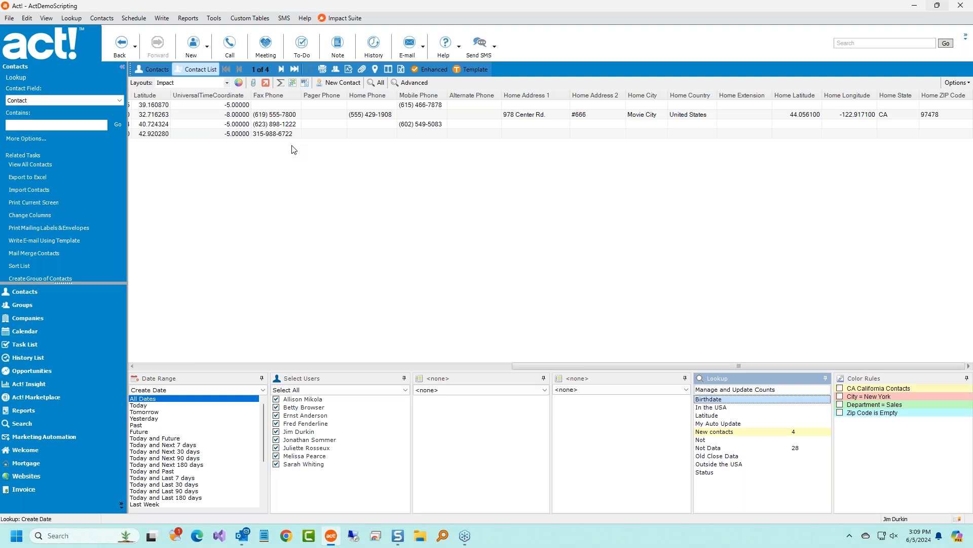
{"action": "left_click", "coordinate": [725, 433]}
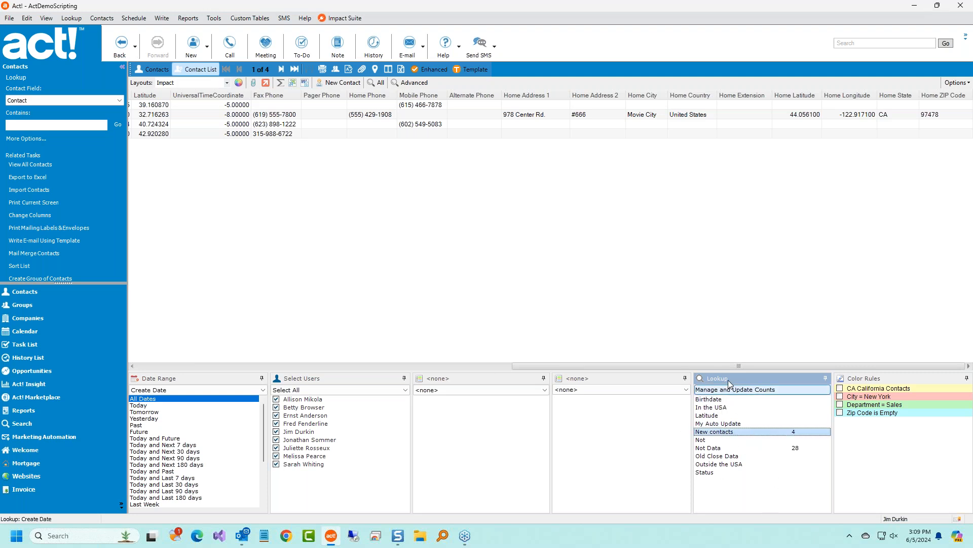
{"action": "left_click", "coordinate": [768, 391]}
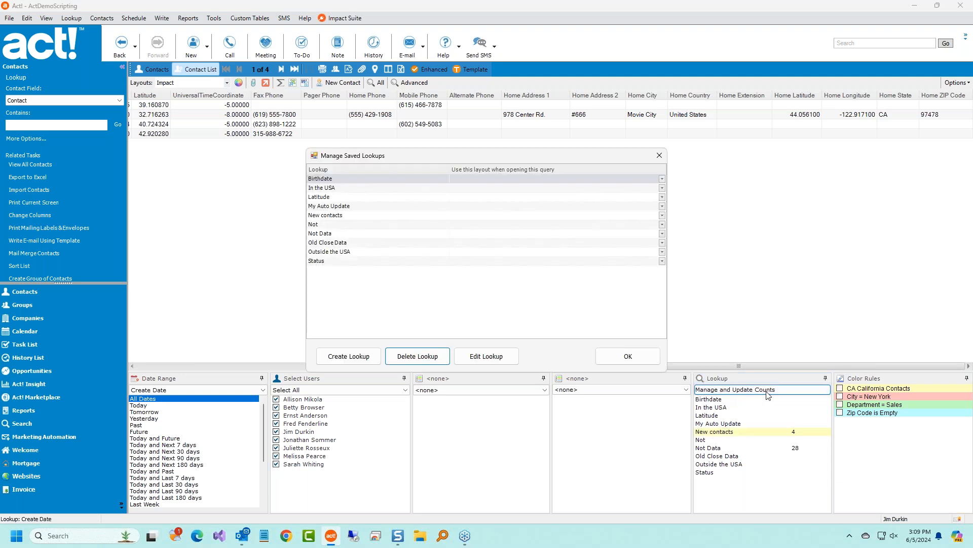
Inspect the Latitude and Not Data lookup criteria, closing both without changes.
{"action": "left_click", "coordinate": [408, 197]}
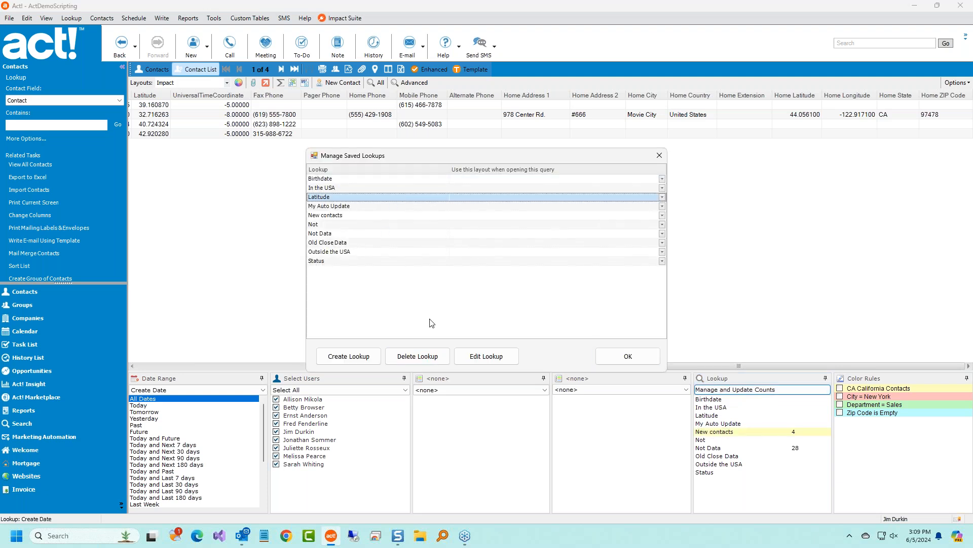
{"action": "left_click", "coordinate": [485, 357]}
{"action": "key", "text": "Escape"}
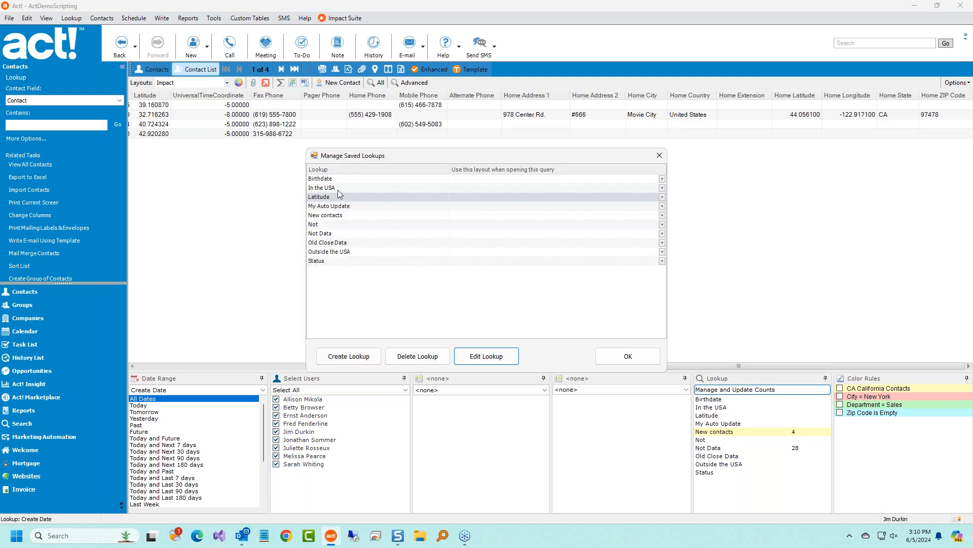
{"action": "left_click", "coordinate": [343, 234]}
{"action": "left_click", "coordinate": [484, 357]}
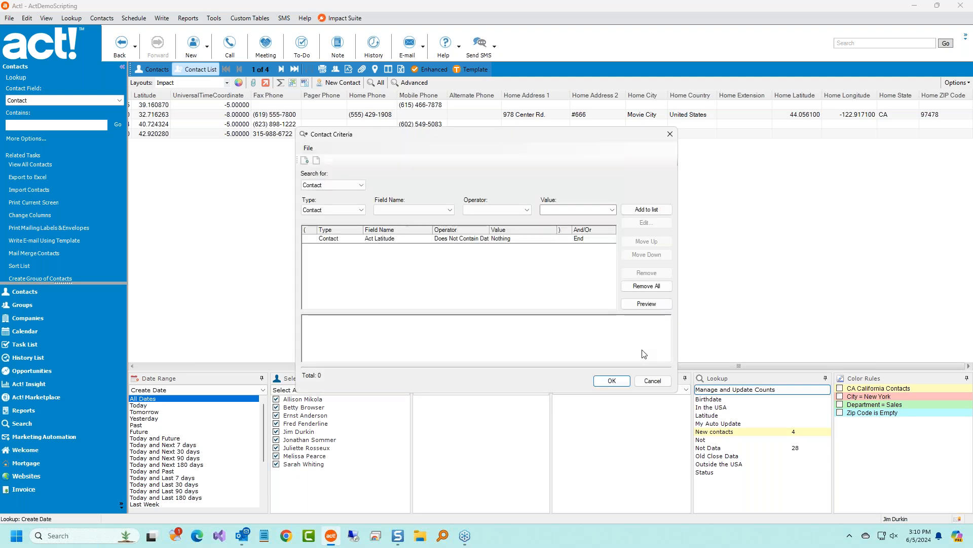
{"action": "left_click", "coordinate": [648, 381]}
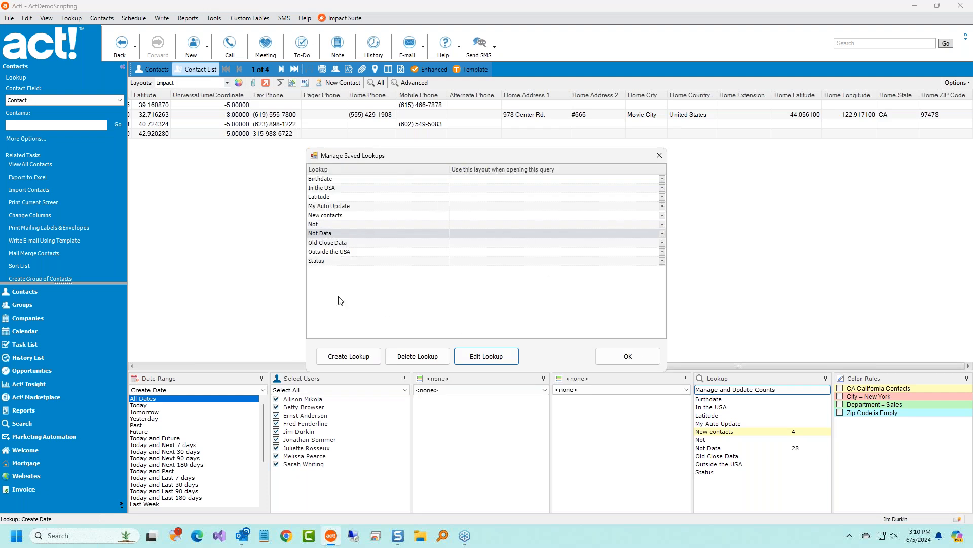
Set the Not Data saved lookup to open in the Friday Report layout.
{"action": "left_click_drag", "start_coordinate": [453, 160], "coordinate": [594, 185]}
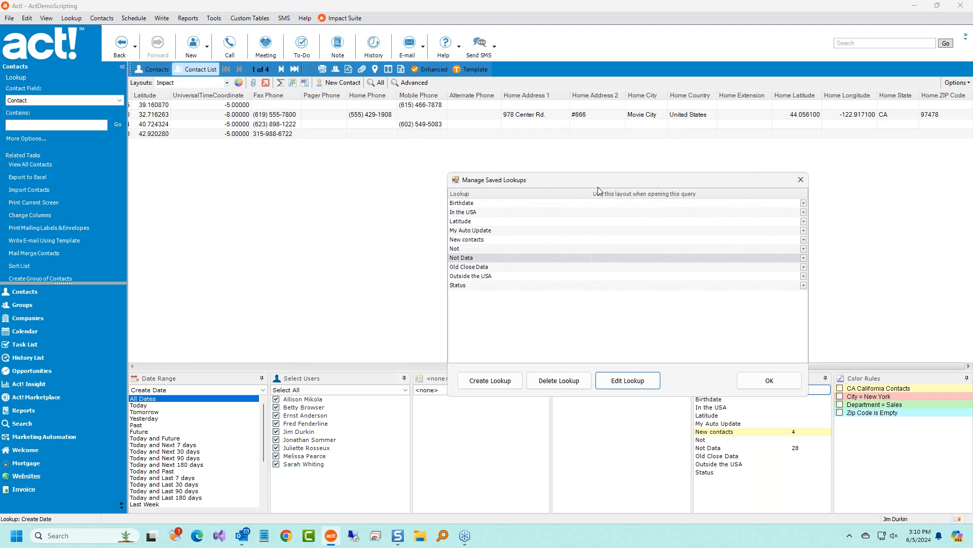
{"action": "left_click", "coordinate": [494, 268]}
{"action": "left_click", "coordinate": [493, 261]}
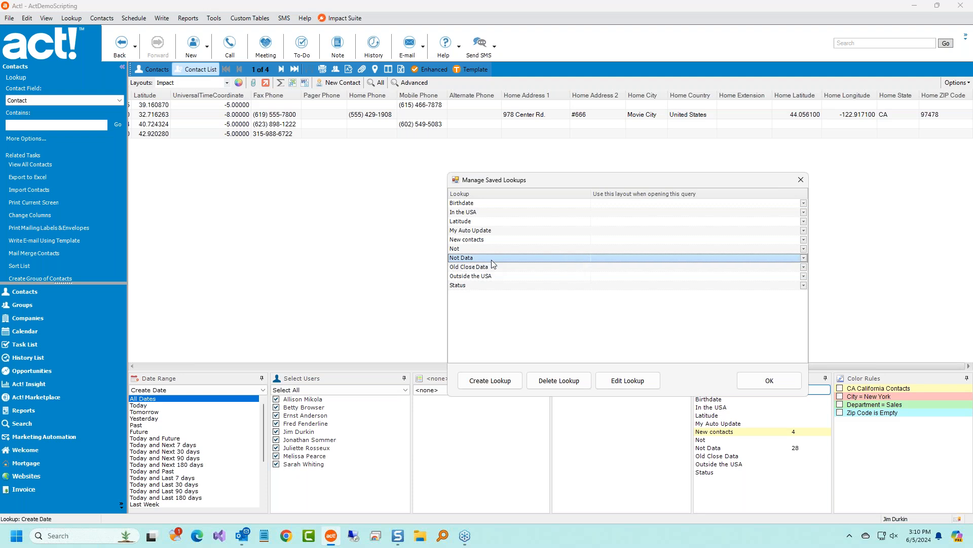
{"action": "left_click", "coordinate": [803, 259]}
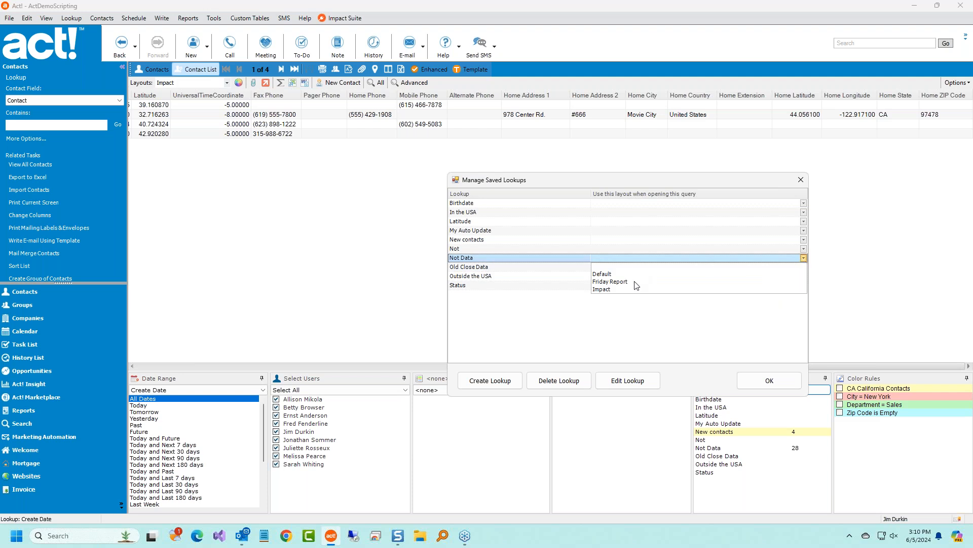
{"action": "left_click", "coordinate": [610, 282]}
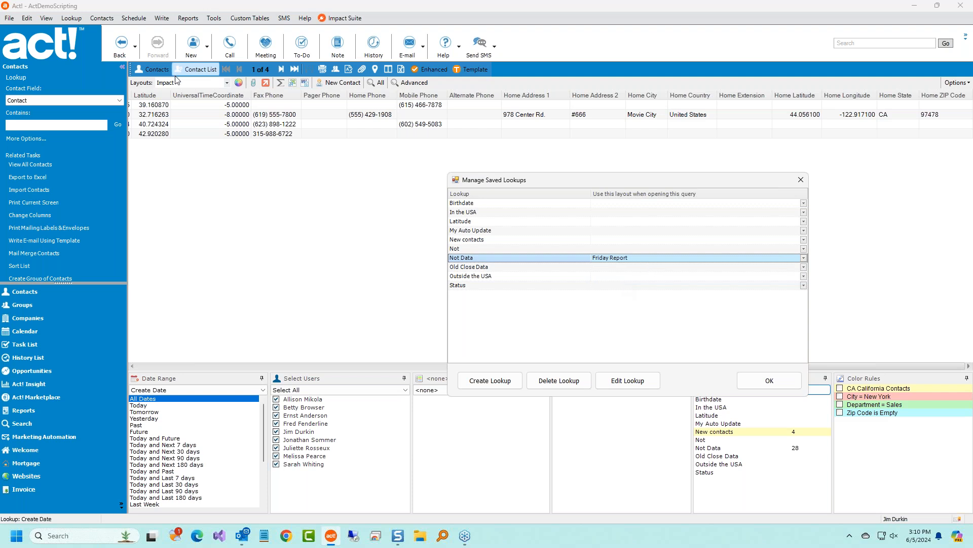
Set the Status lookup to open in the Impact layout and update all lookup counts.
{"action": "left_click", "coordinate": [624, 284]}
{"action": "left_click", "coordinate": [803, 285]}
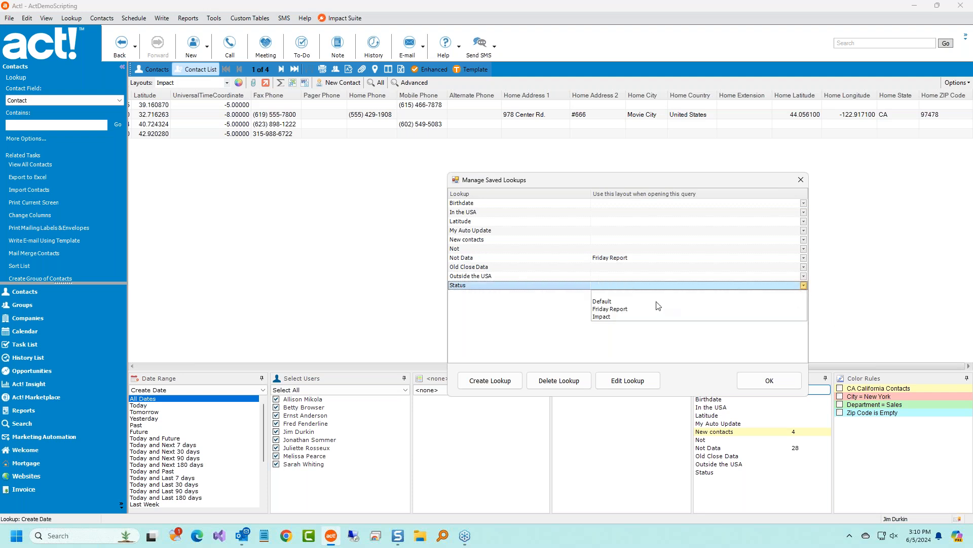
{"action": "left_click", "coordinate": [628, 317]}
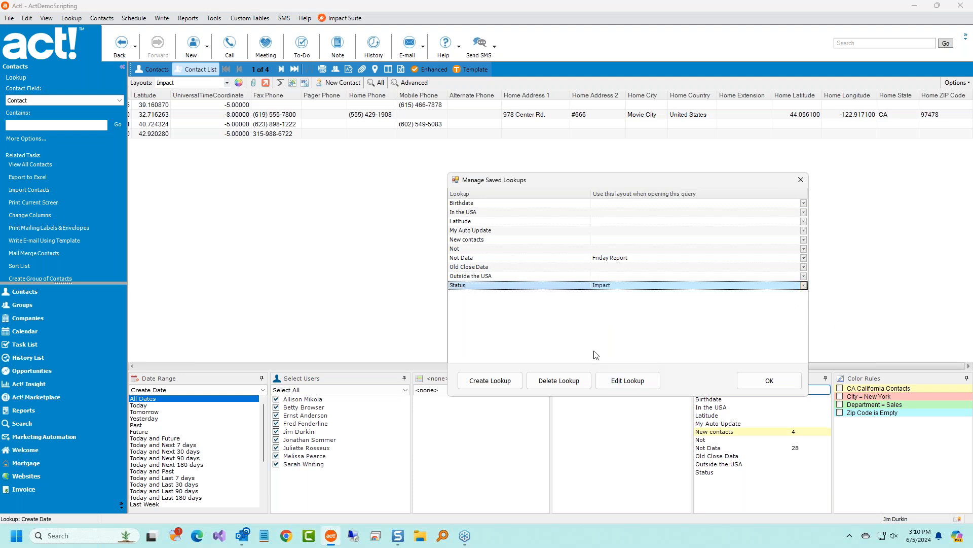
{"action": "left_click", "coordinate": [770, 387]}
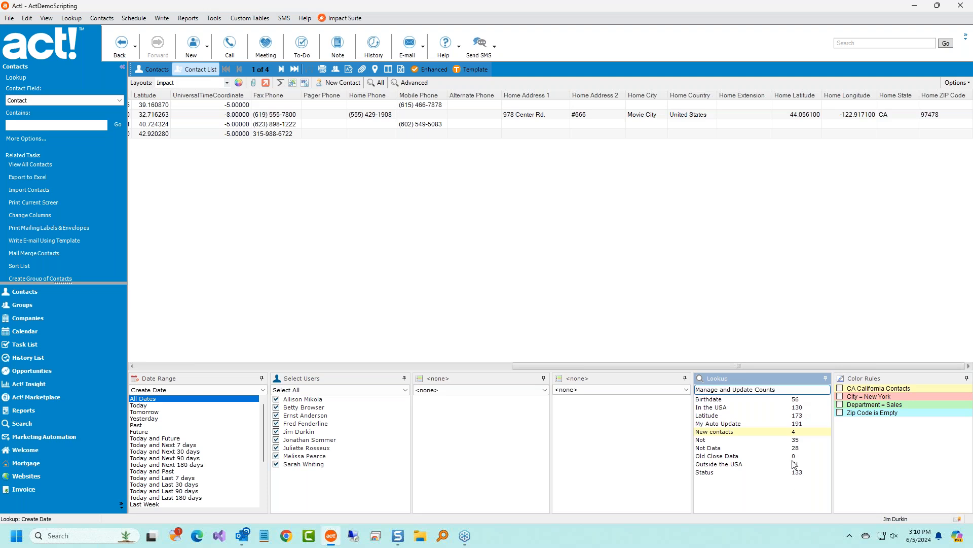
{"action": "left_click", "coordinate": [741, 394]}
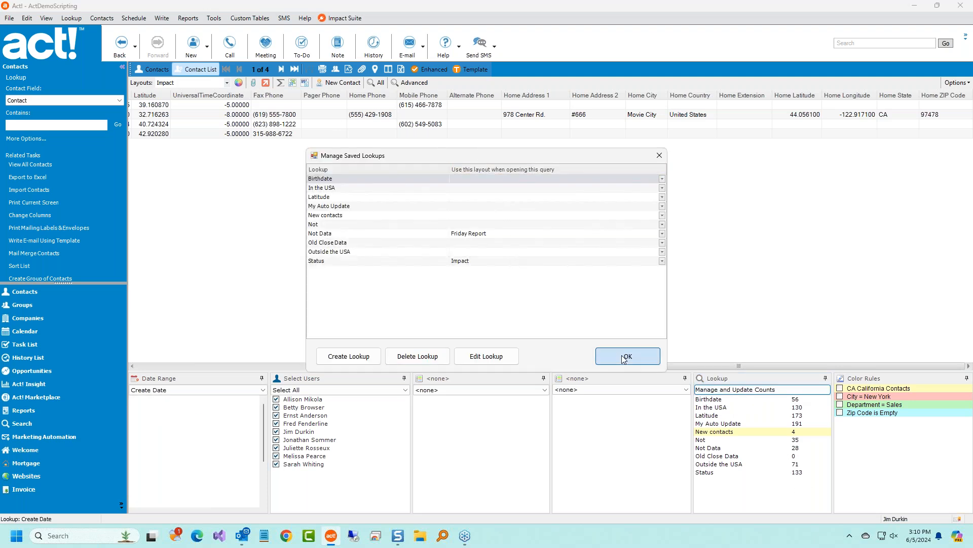
{"action": "left_click", "coordinate": [628, 356]}
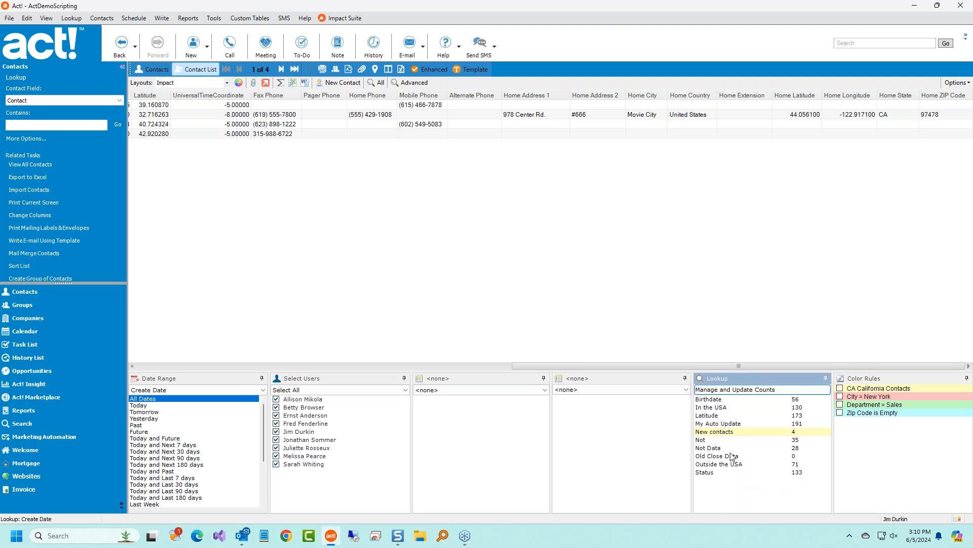
Run the Not Data and Status saved lookups, replacing the current results each time.
{"action": "left_click", "coordinate": [746, 448]}
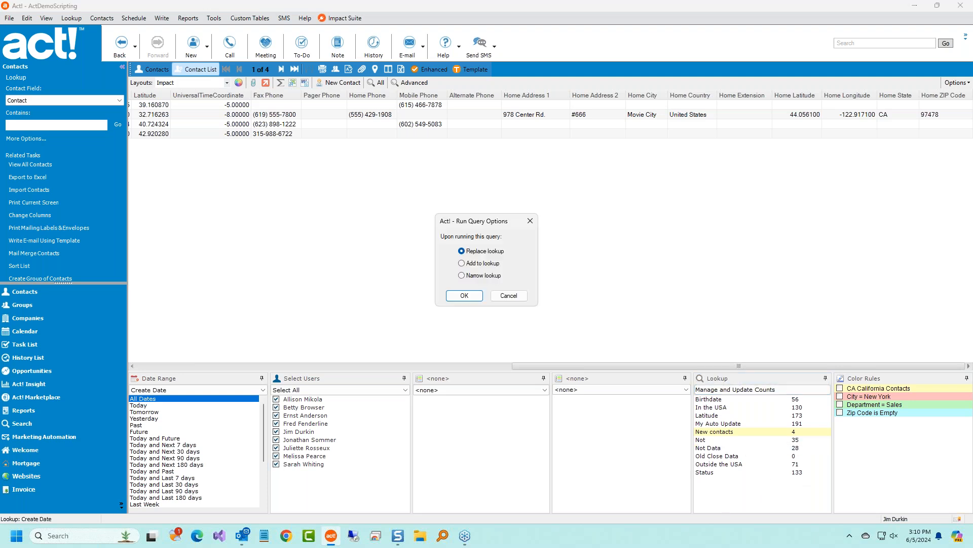
{"action": "left_click", "coordinate": [464, 295]}
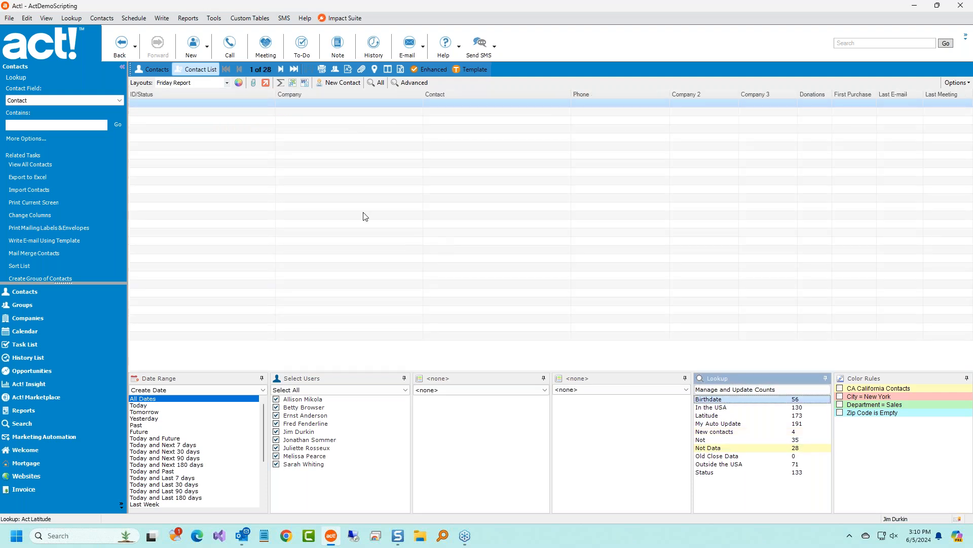
{"action": "left_click", "coordinate": [496, 268]}
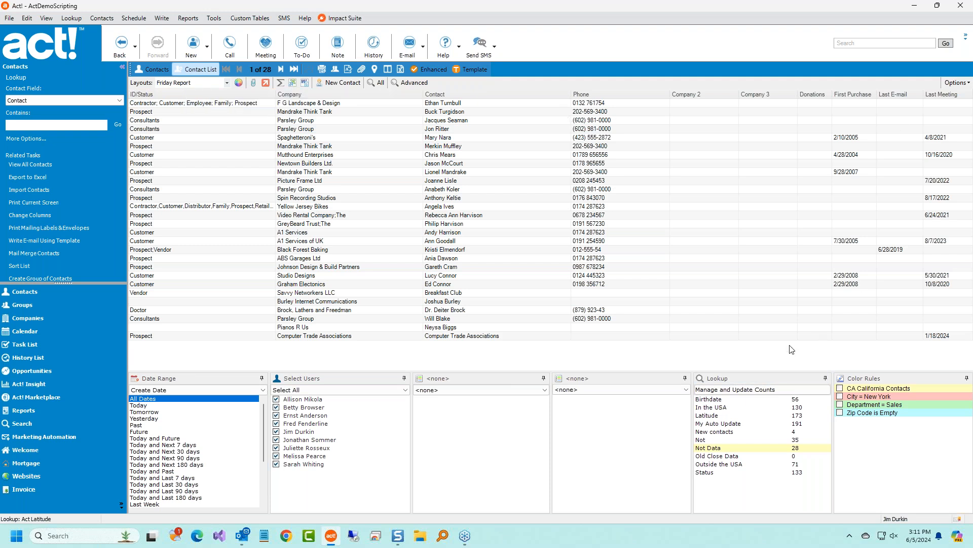
{"action": "left_click", "coordinate": [711, 473]}
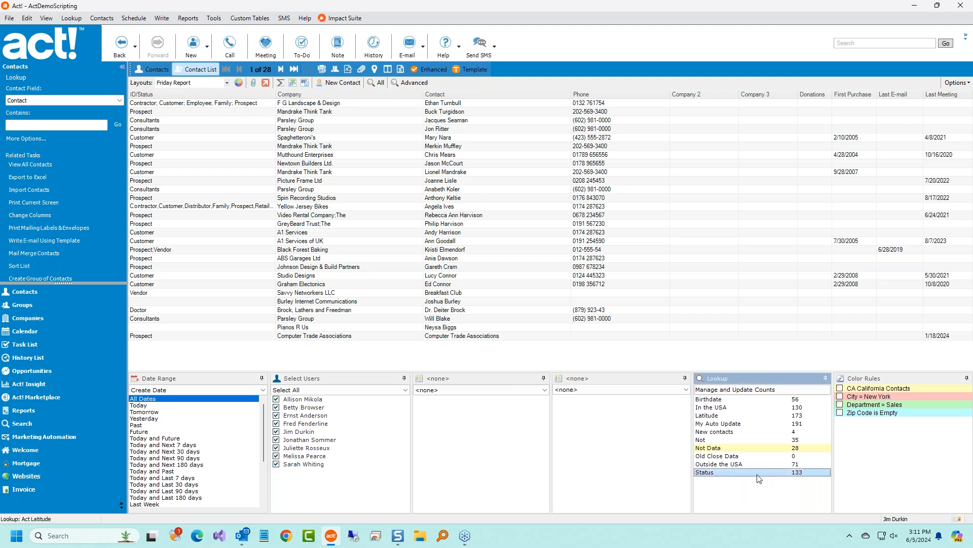
{"action": "double_click", "coordinate": [758, 475]}
{"action": "left_click", "coordinate": [463, 296]}
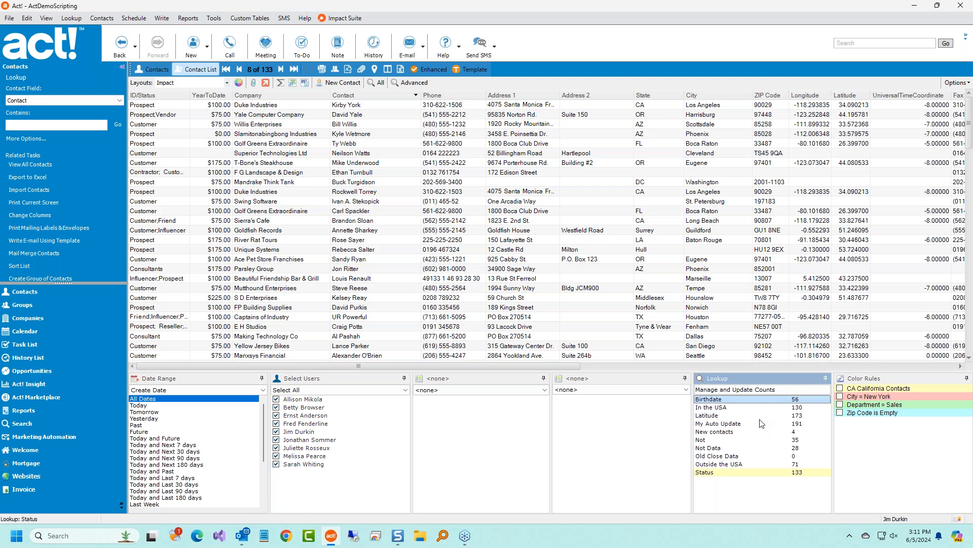
Run the Not lookup, then rerun Not Data to list its 28 contacts.
{"action": "left_click", "coordinate": [735, 447]}
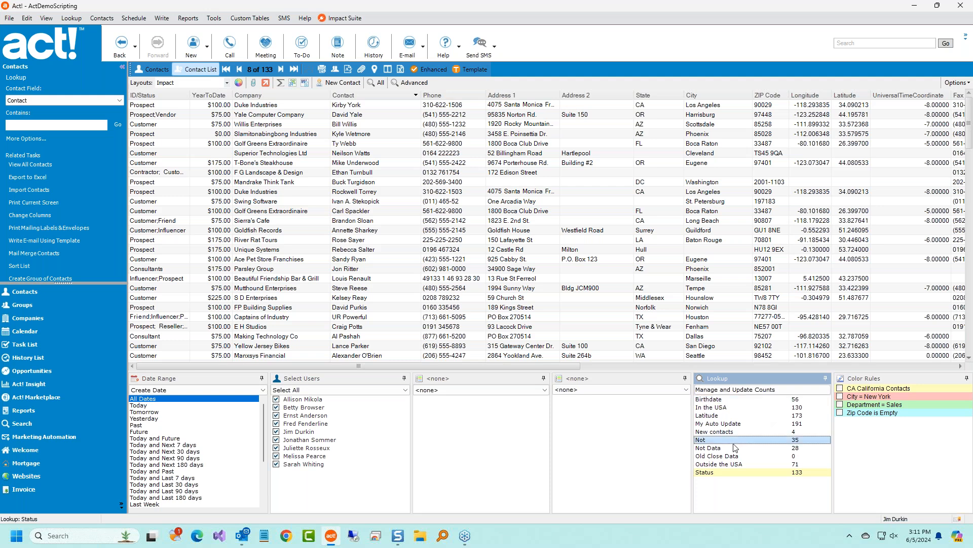
{"action": "left_click", "coordinate": [509, 295]}
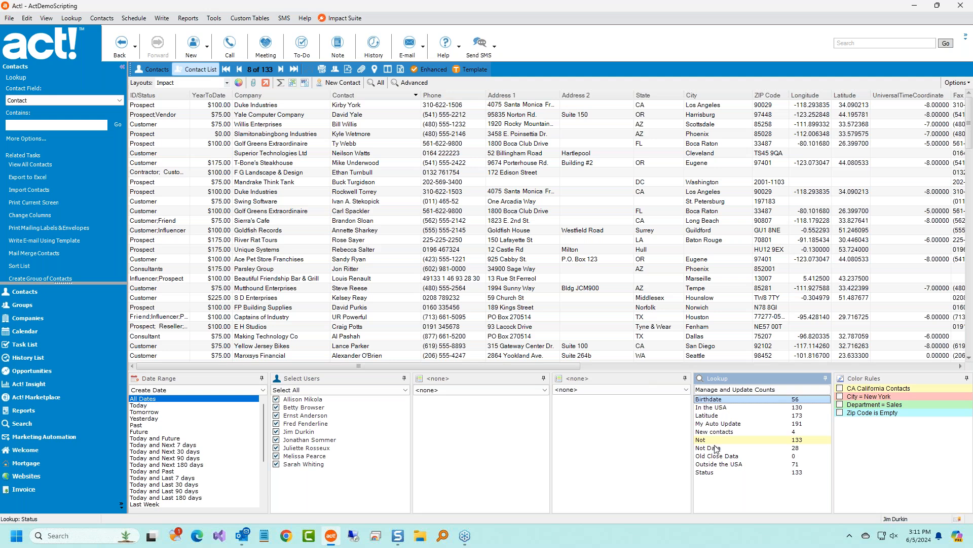
{"action": "left_click", "coordinate": [716, 448]}
{"action": "left_click", "coordinate": [465, 295]}
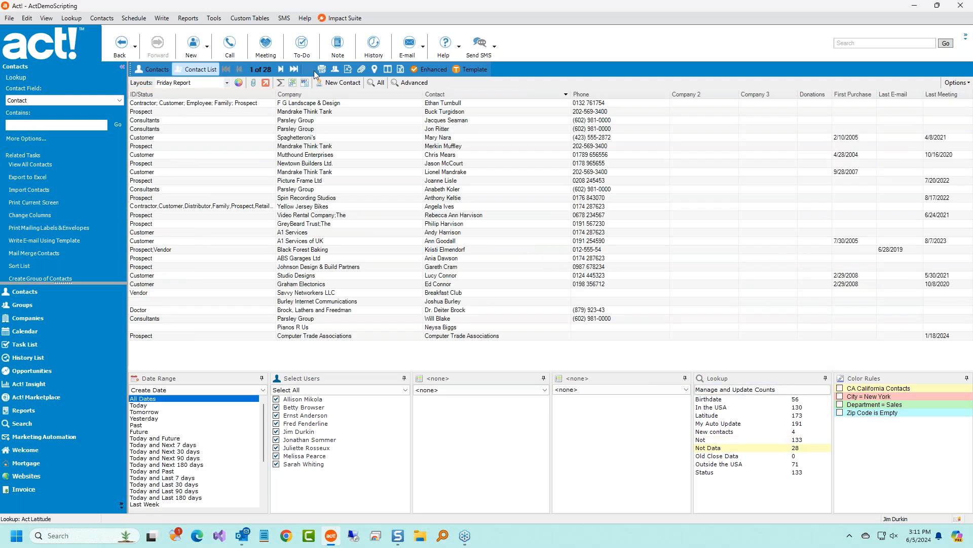
{"action": "left_click", "coordinate": [293, 83]}
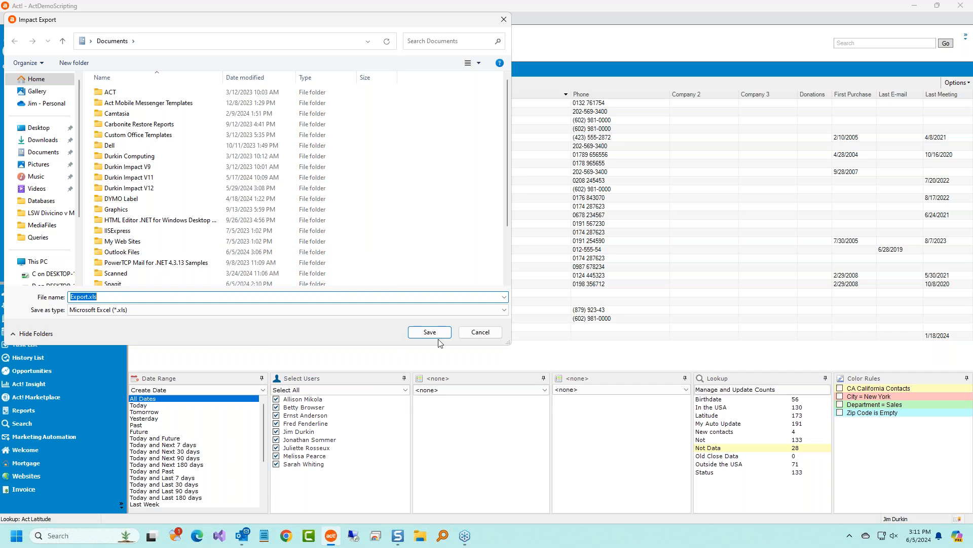
{"action": "left_click", "coordinate": [477, 336]}
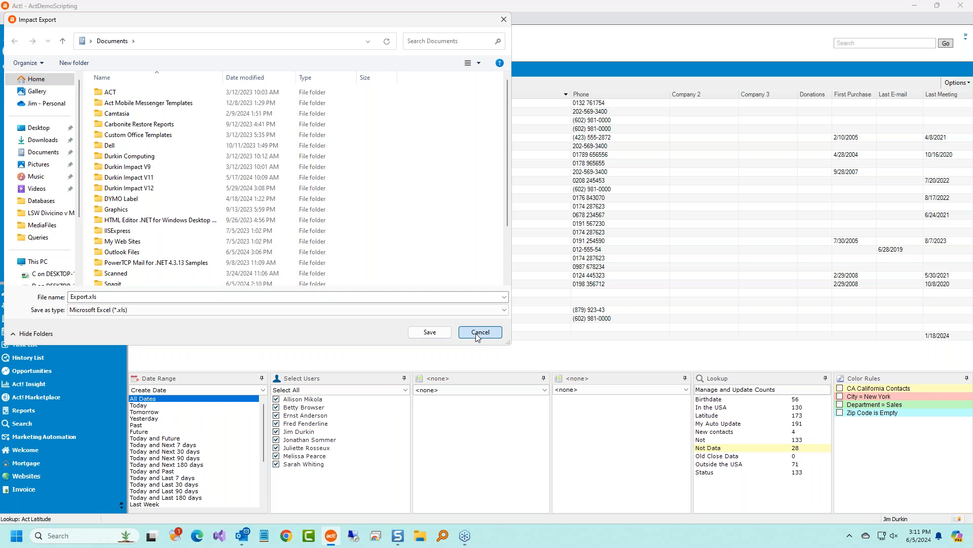
{"action": "left_click", "coordinate": [480, 332]}
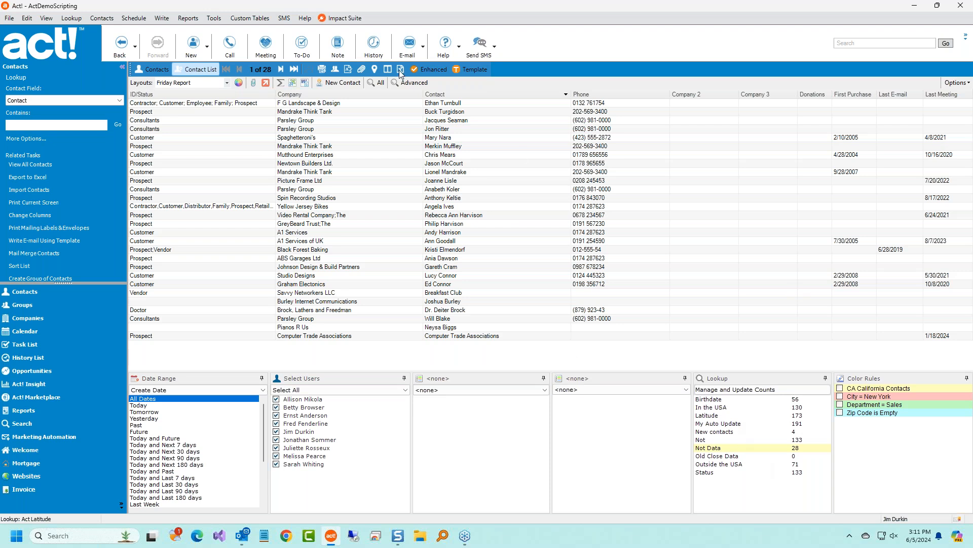
{"action": "left_click", "coordinate": [74, 18]}
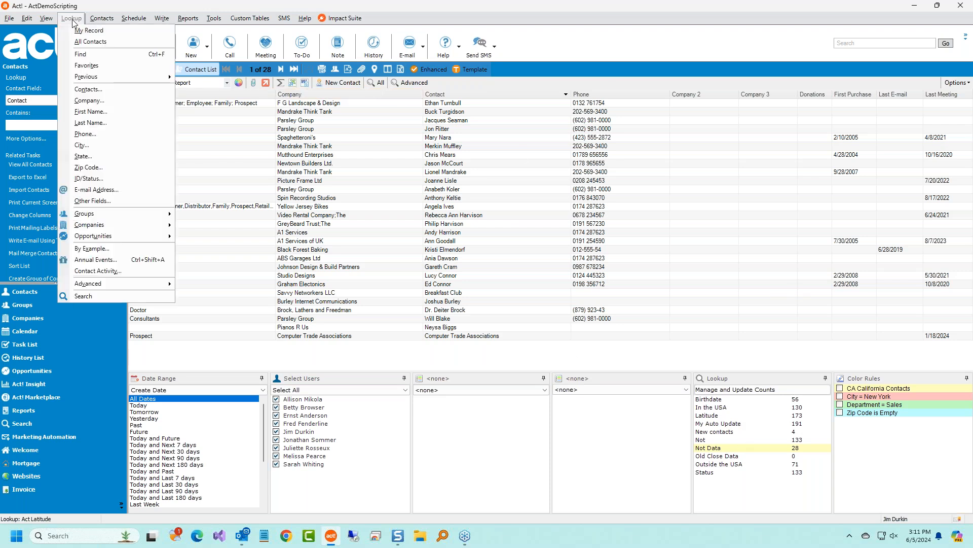
{"action": "left_click", "coordinate": [357, 7]}
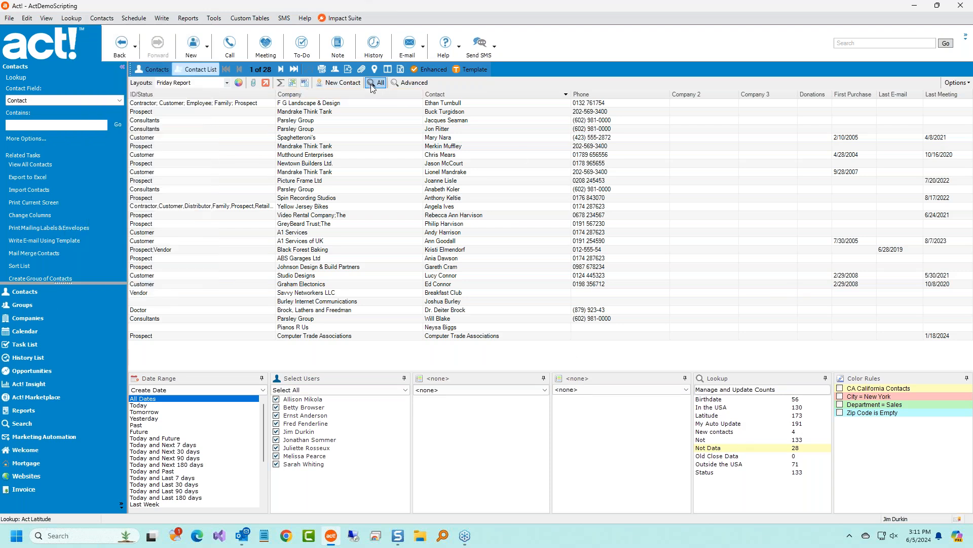
Show all 201 contacts, try Next 30 days, Today, Past and Future, then return to All Dates.
{"action": "left_click", "coordinate": [373, 83]}
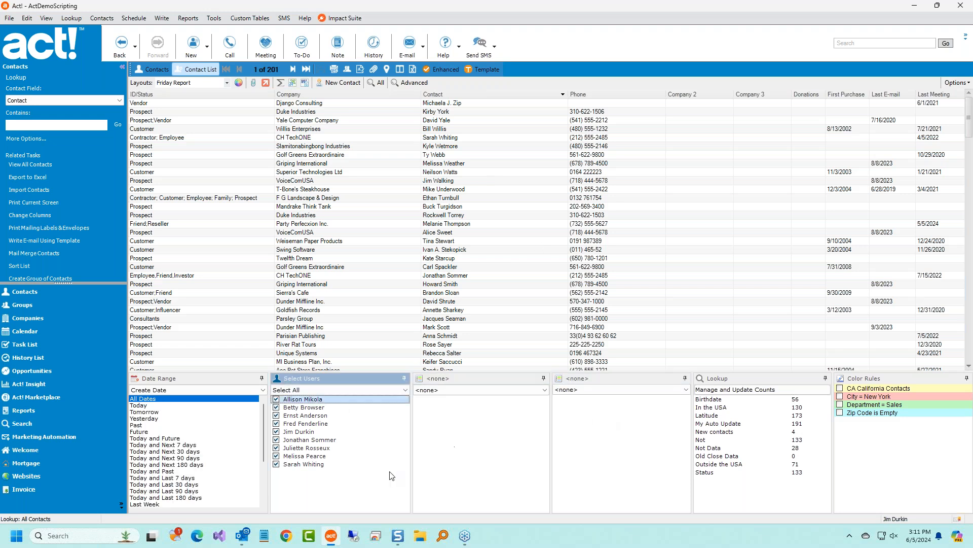
{"action": "left_click", "coordinate": [203, 452]}
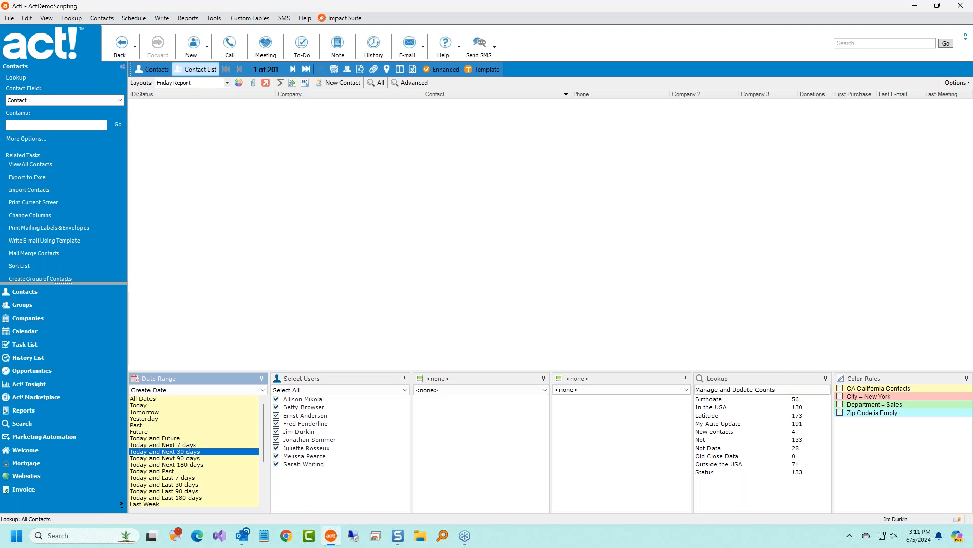
{"action": "left_click", "coordinate": [146, 398]}
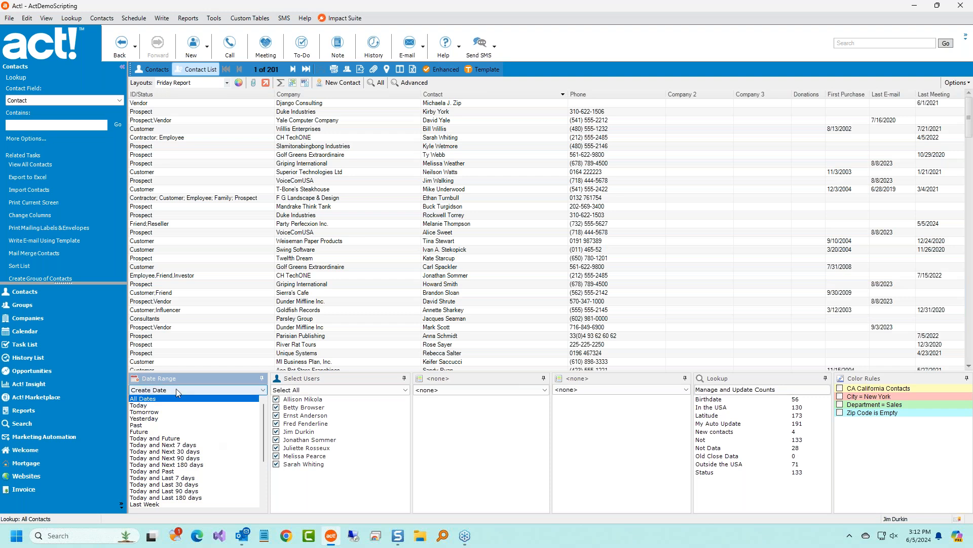
{"action": "left_click", "coordinate": [161, 406]}
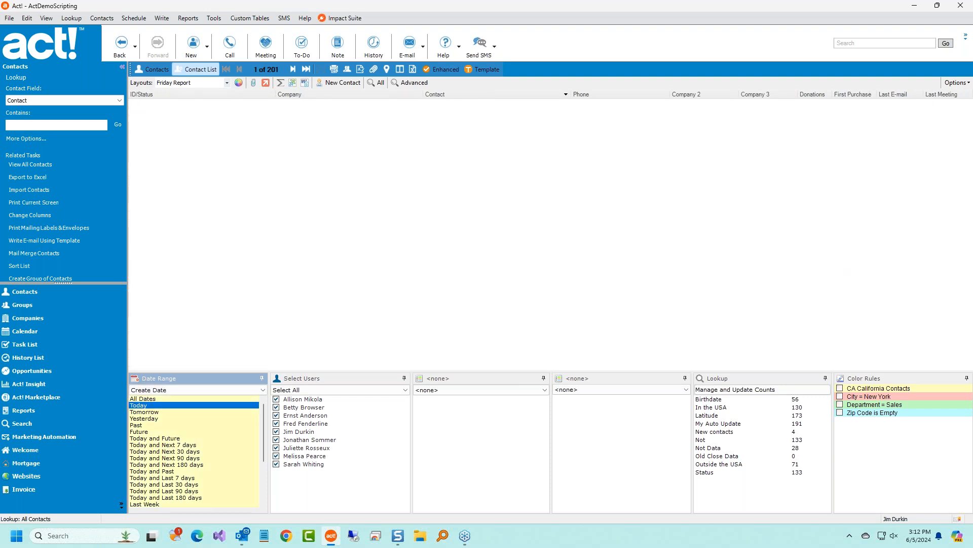
{"action": "left_click", "coordinate": [155, 425]}
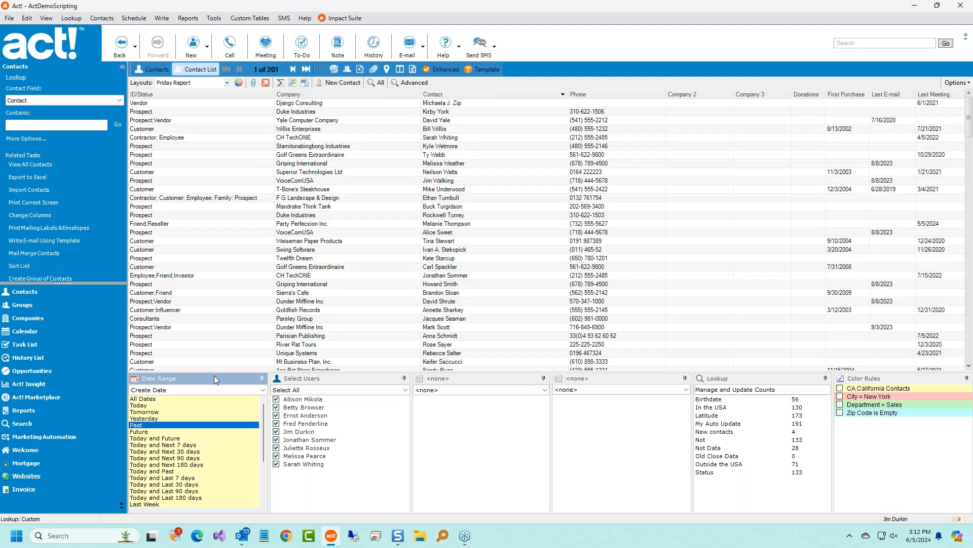
{"action": "left_click", "coordinate": [162, 431]}
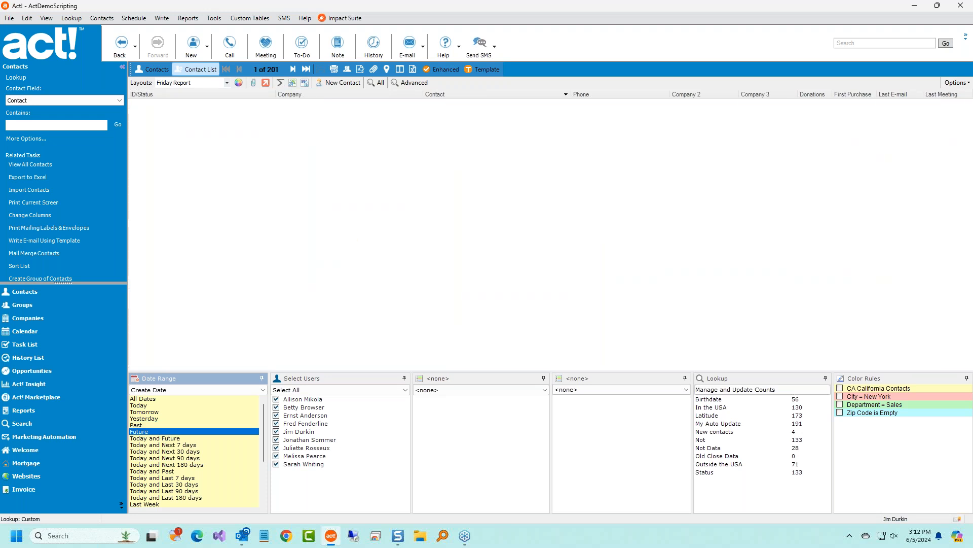
{"action": "left_click", "coordinate": [152, 400]}
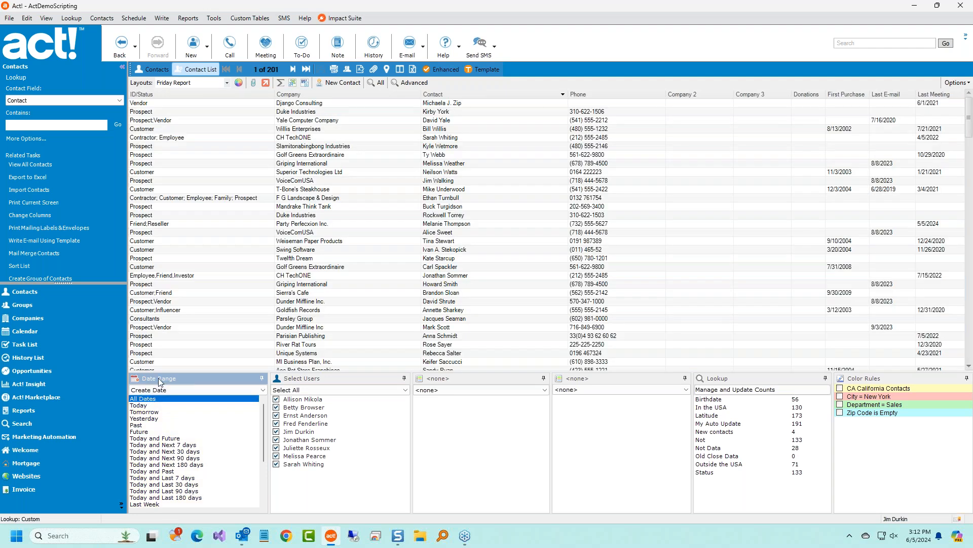
{"action": "left_click", "coordinate": [262, 390]}
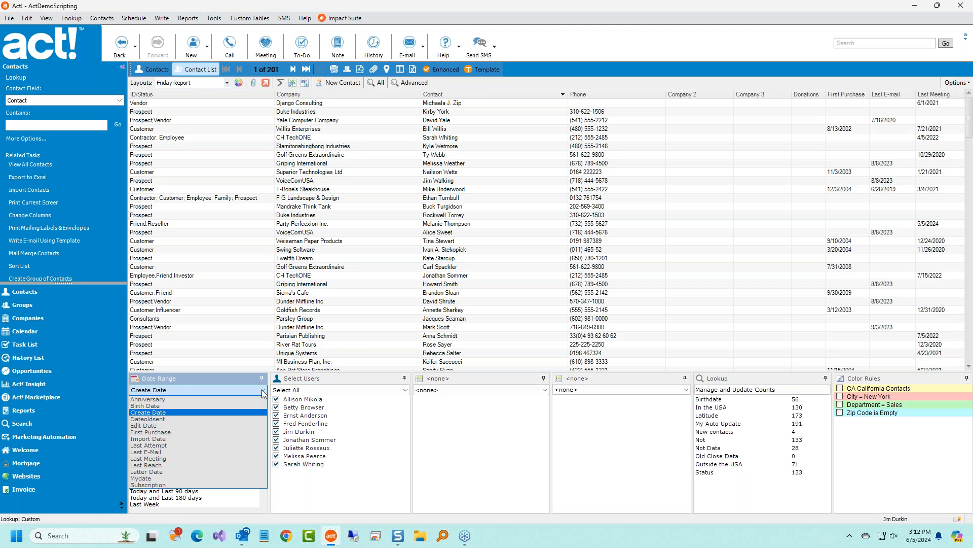
Filter by the Subscription date field, trying Today, Past and Future ranges.
{"action": "left_click", "coordinate": [186, 488]}
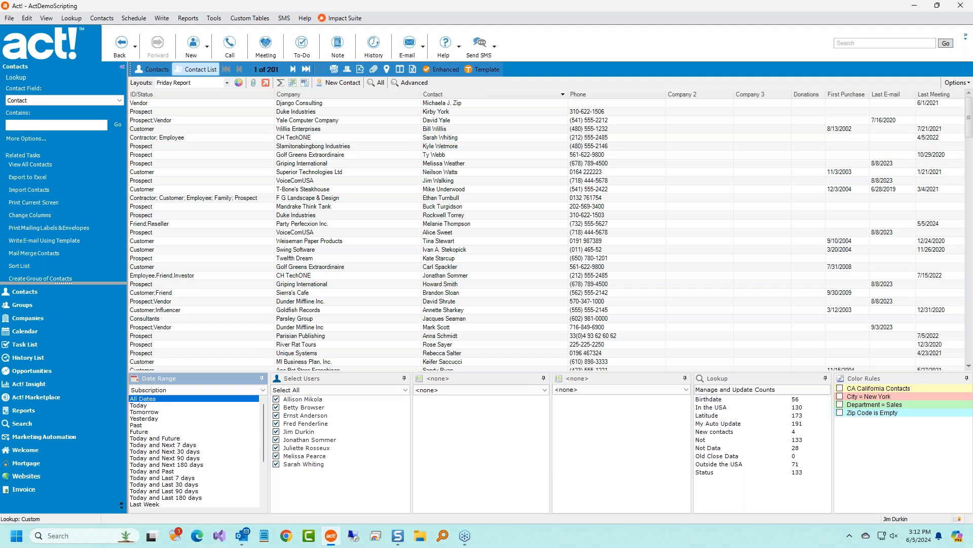
{"action": "left_click", "coordinate": [168, 405]}
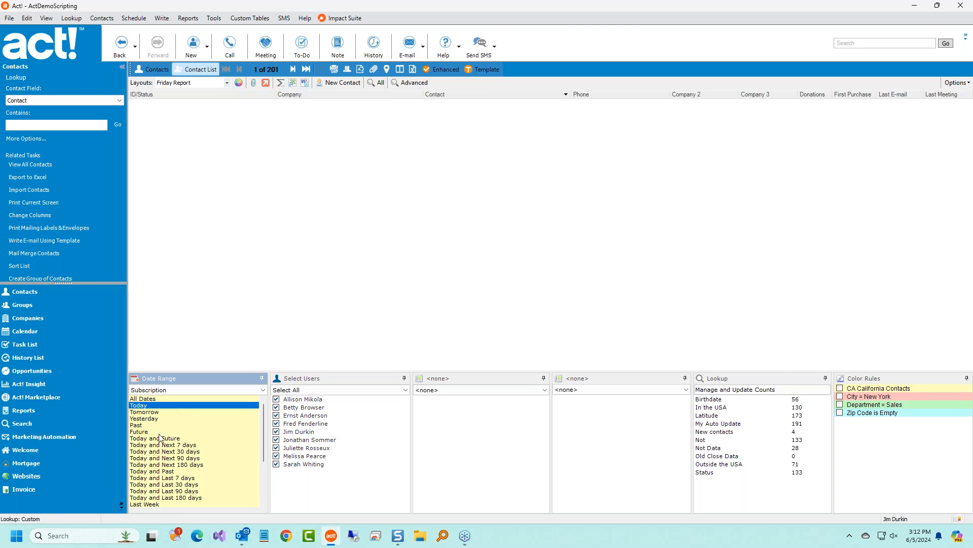
{"action": "left_click", "coordinate": [147, 426]}
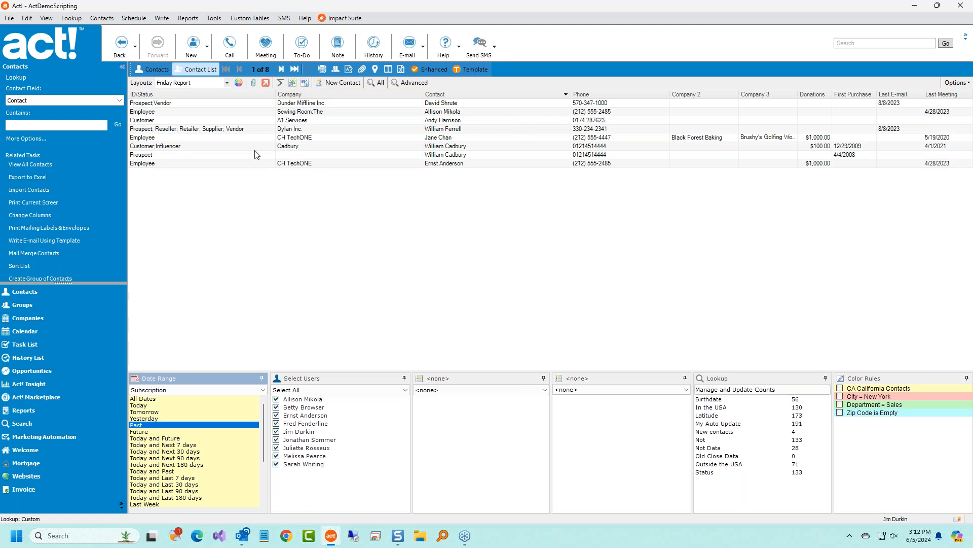
{"action": "left_click", "coordinate": [149, 431]}
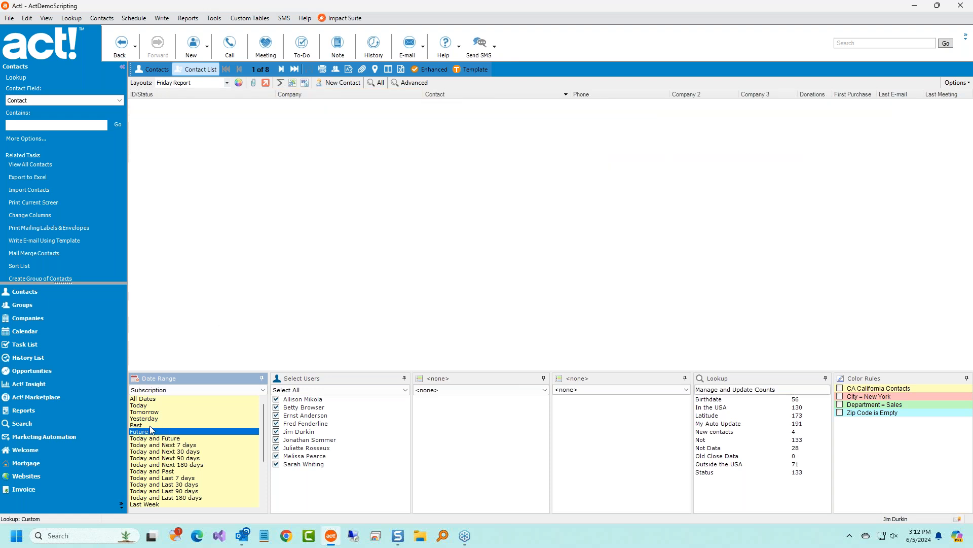
{"action": "left_click", "coordinate": [151, 426]}
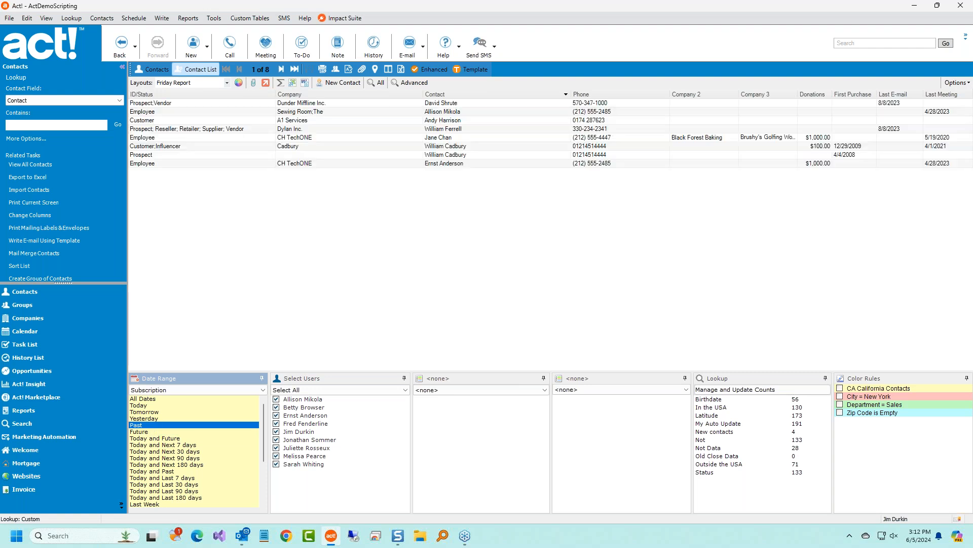
Switch the date field to First Purchase, then Birth Date with Today and Next 30 days, then Anniversary.
{"action": "left_click", "coordinate": [177, 390]}
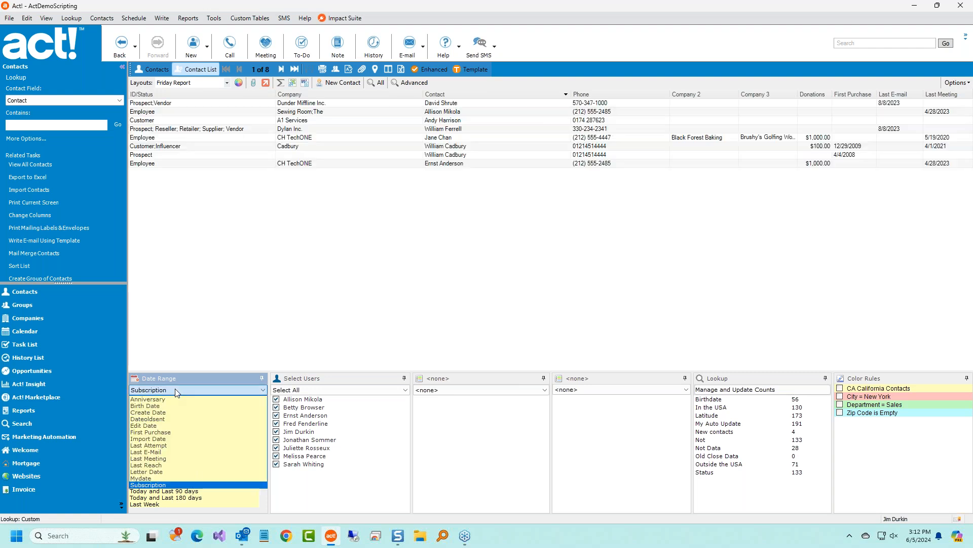
{"action": "left_click", "coordinate": [178, 434]}
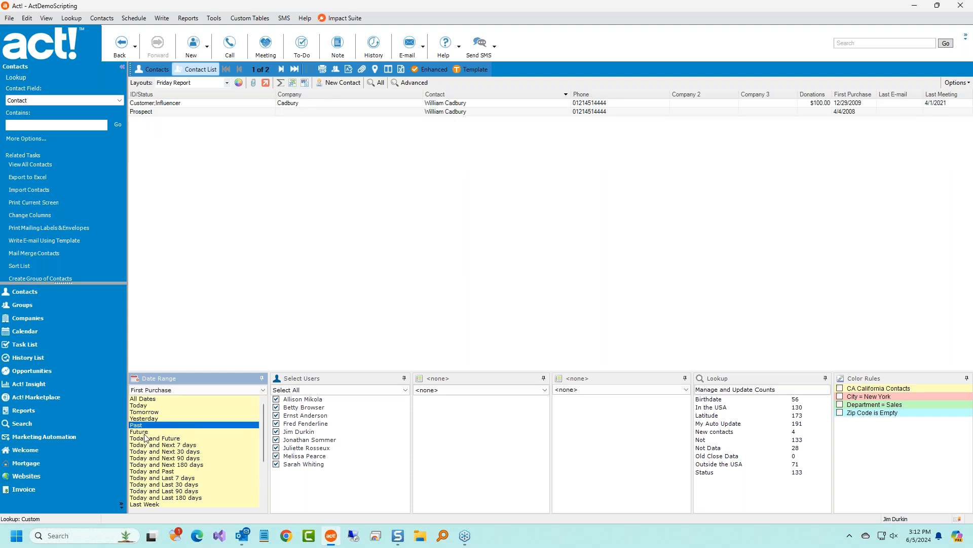
{"action": "left_click", "coordinate": [169, 395]}
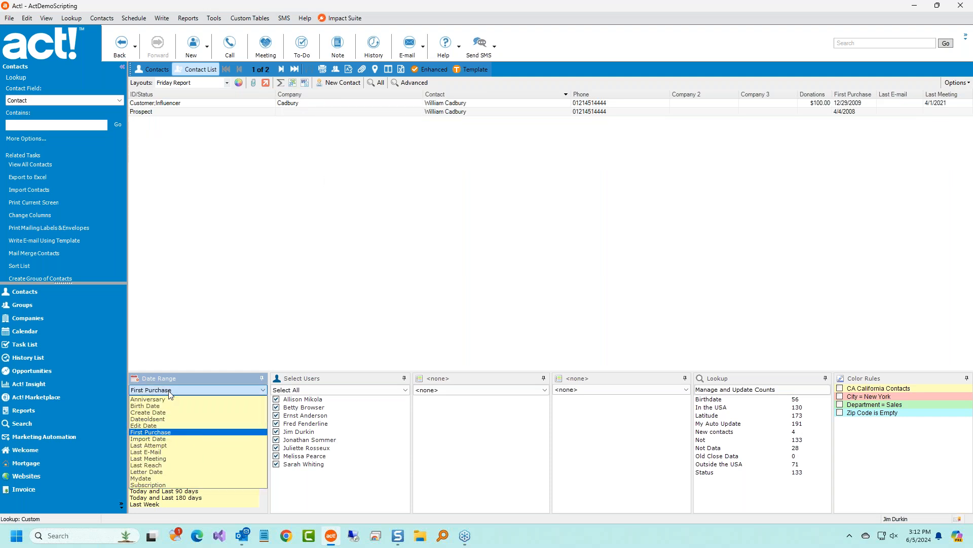
{"action": "left_click", "coordinate": [169, 406]}
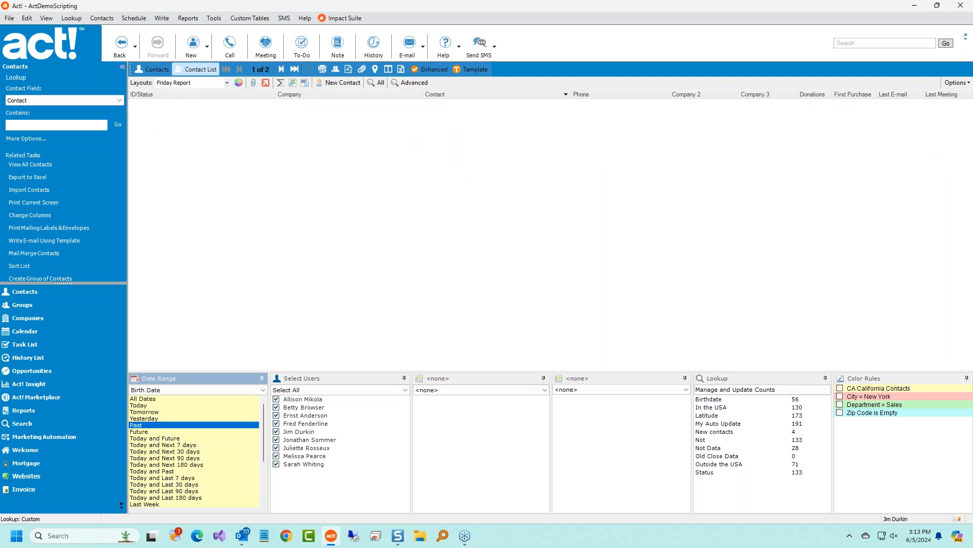
{"action": "left_click", "coordinate": [195, 451]}
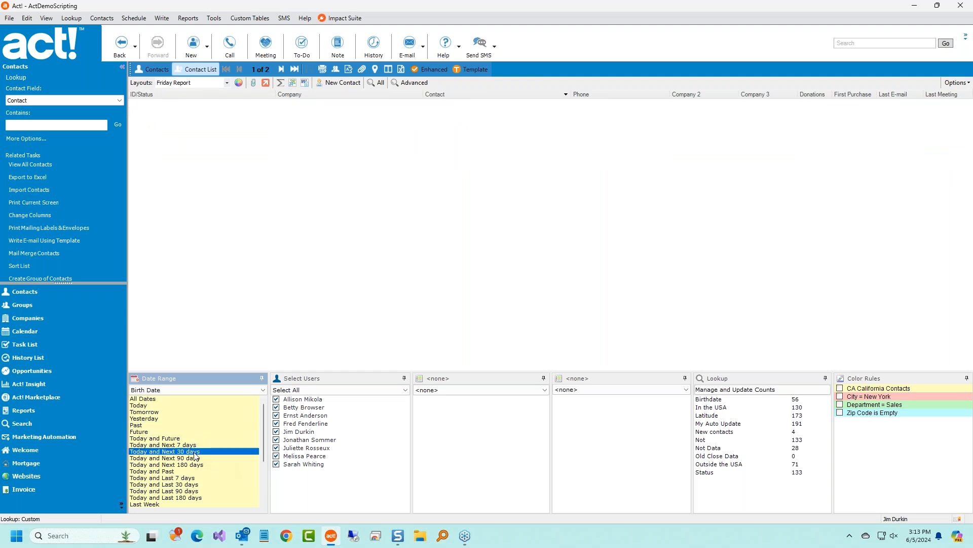
{"action": "left_click", "coordinate": [175, 391]}
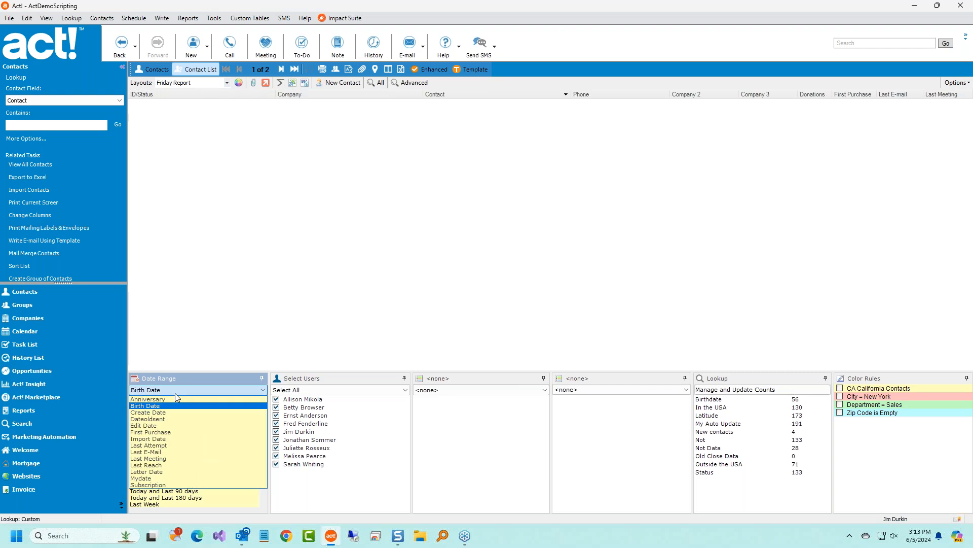
{"action": "left_click", "coordinate": [175, 400]}
Filter by Edit Date, trying Today, Yesterday, then Today and Last 7 days.
{"action": "left_click", "coordinate": [179, 389]}
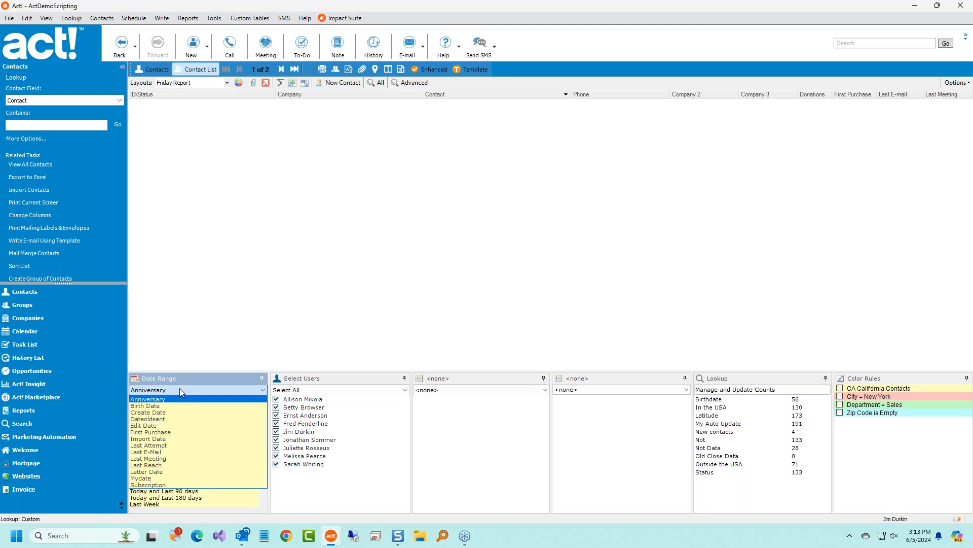
{"action": "key", "text": "Down"}
{"action": "key", "text": "Down"}
{"action": "key", "text": "Down"}
{"action": "key", "text": "Down"}
{"action": "key", "text": "Return"}
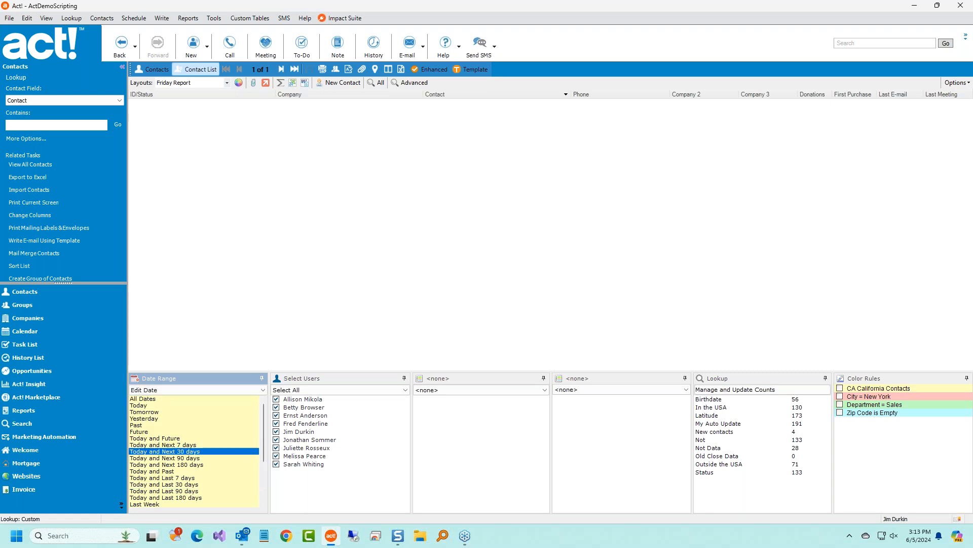
{"action": "left_click", "coordinate": [199, 69]}
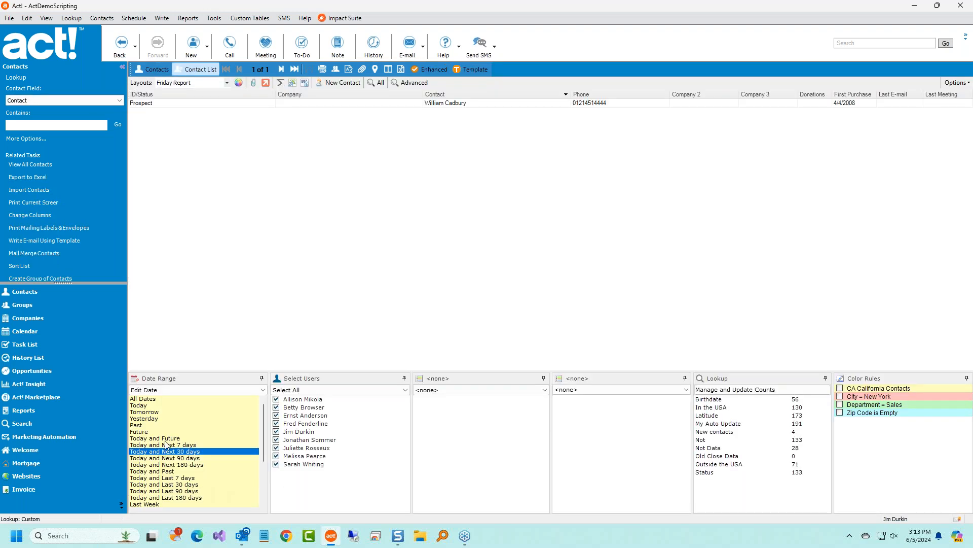
{"action": "left_click", "coordinate": [149, 407]}
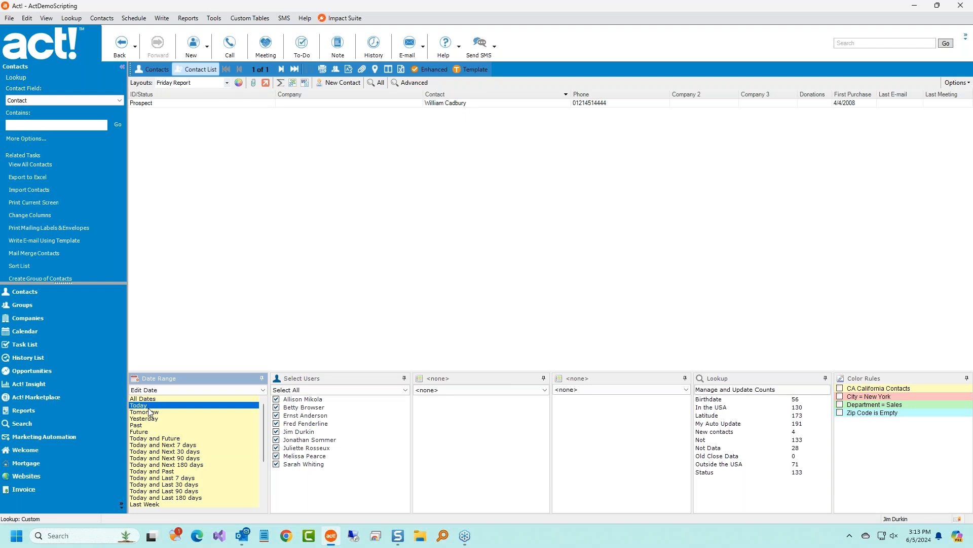
{"action": "left_click", "coordinate": [521, 104]}
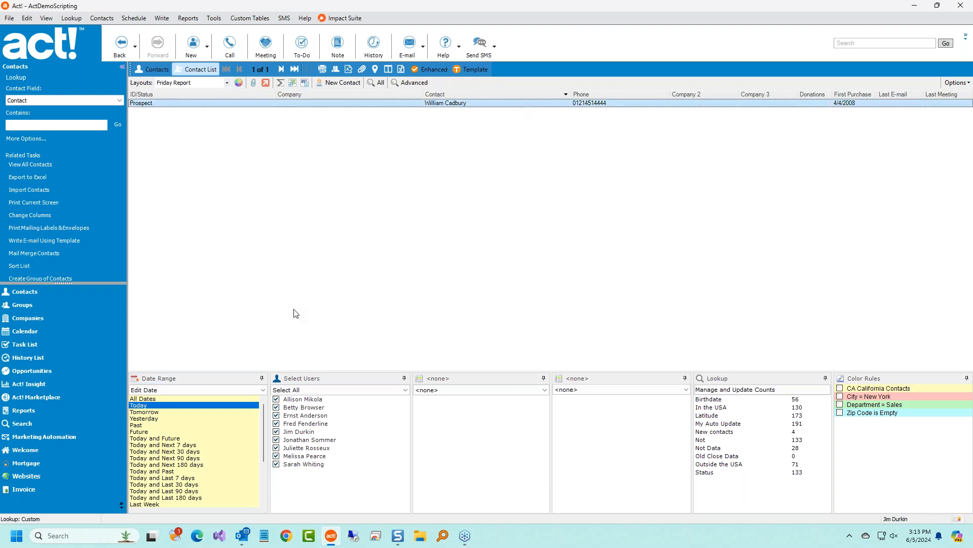
{"action": "left_click", "coordinate": [168, 419]}
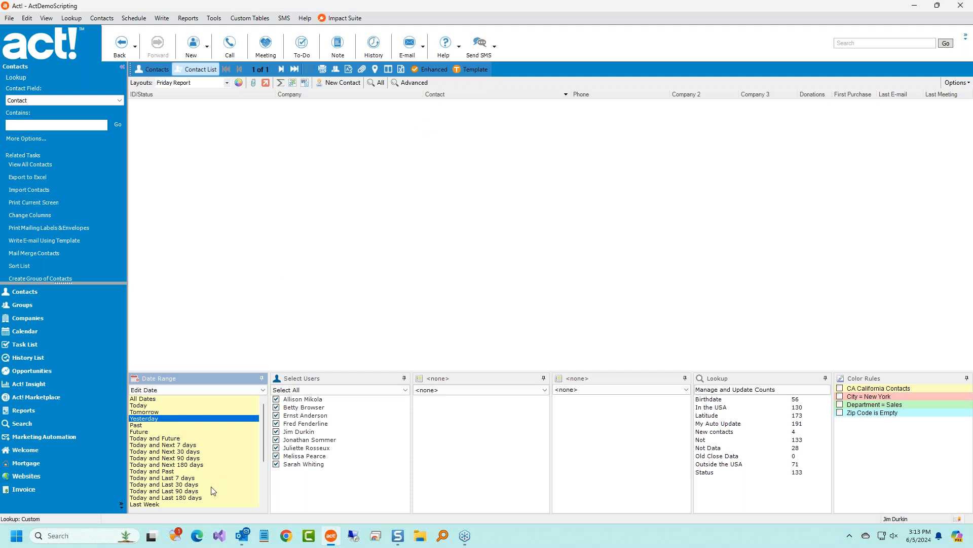
{"action": "left_click", "coordinate": [173, 479]}
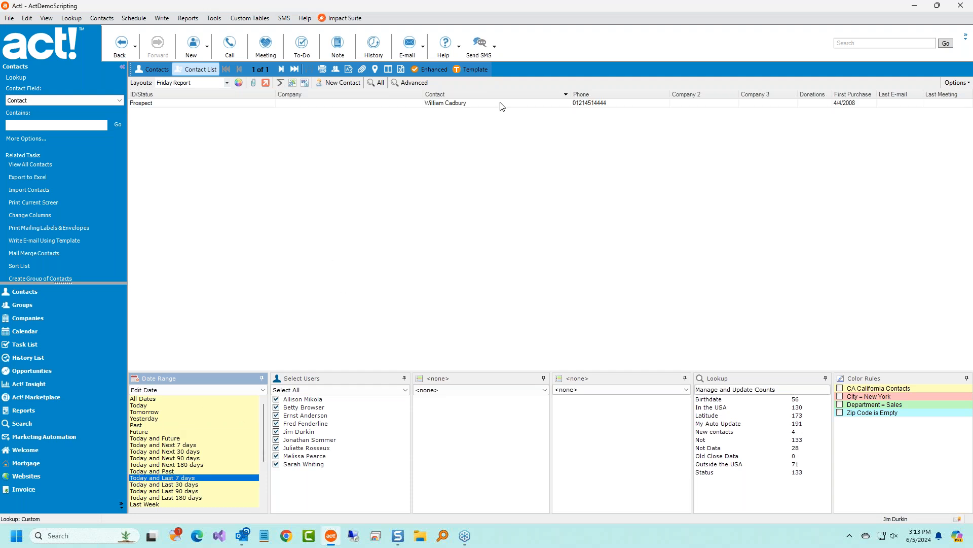
Filter by Create Date with Today and Last 90 days, leaving 3 contacts, and open the first one.
{"action": "left_click", "coordinate": [178, 388]}
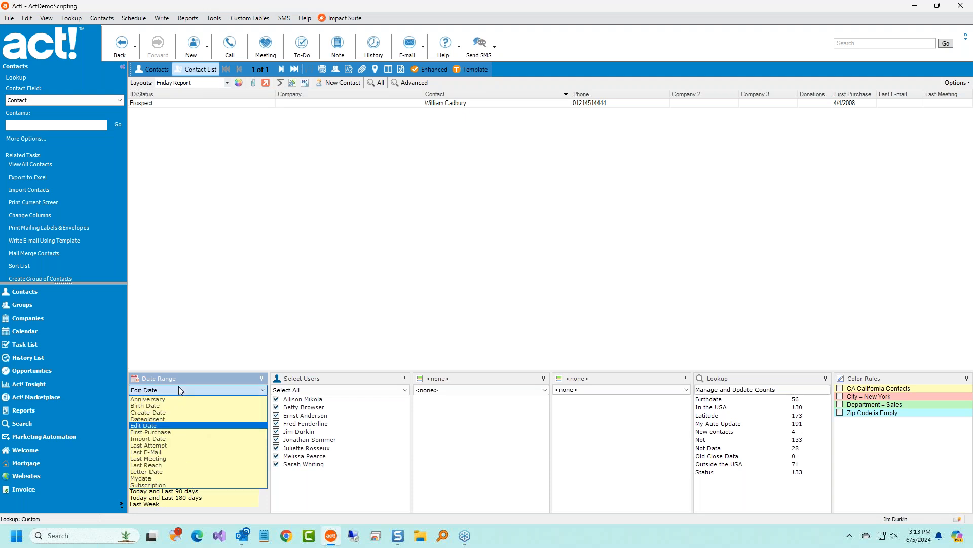
{"action": "left_click", "coordinate": [162, 414]}
{"action": "left_click", "coordinate": [154, 400]}
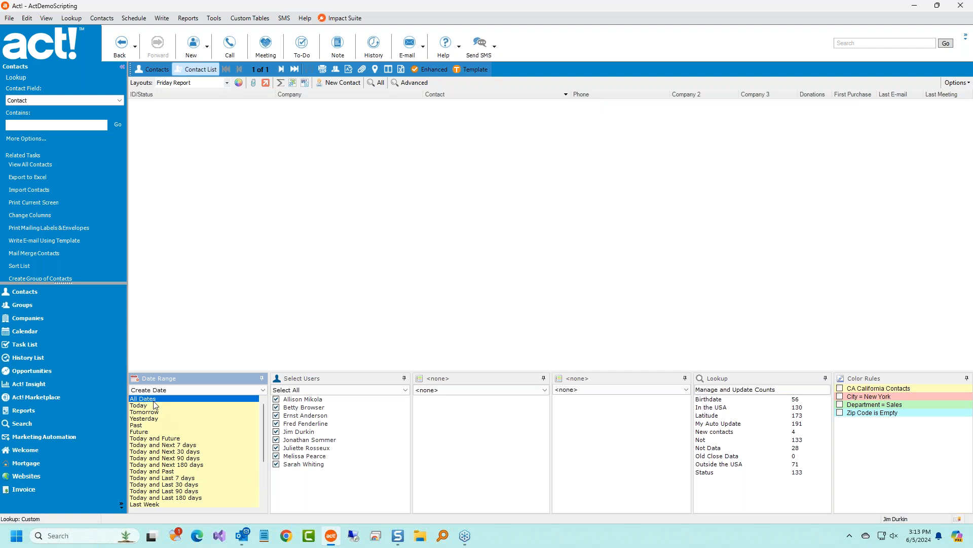
{"action": "left_click", "coordinate": [385, 83]}
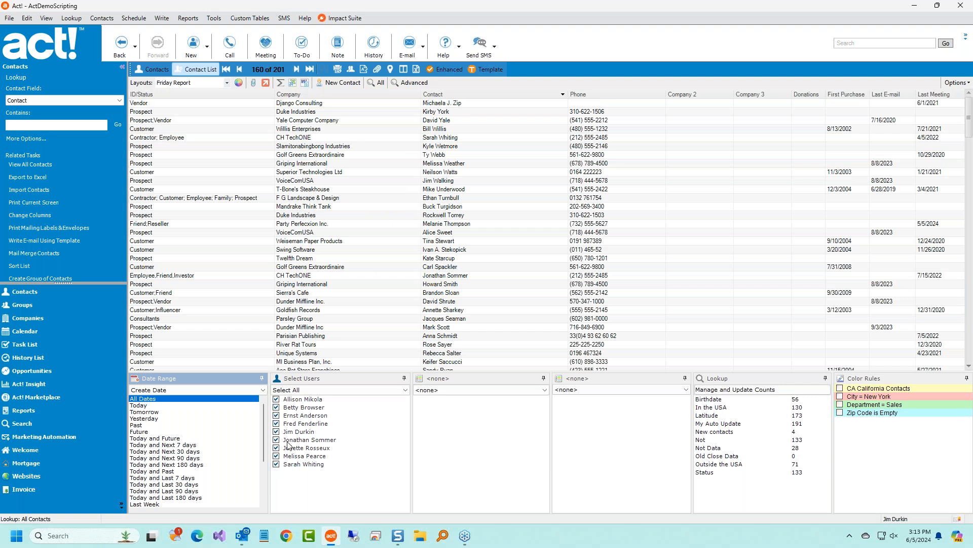
{"action": "left_click", "coordinate": [144, 427]}
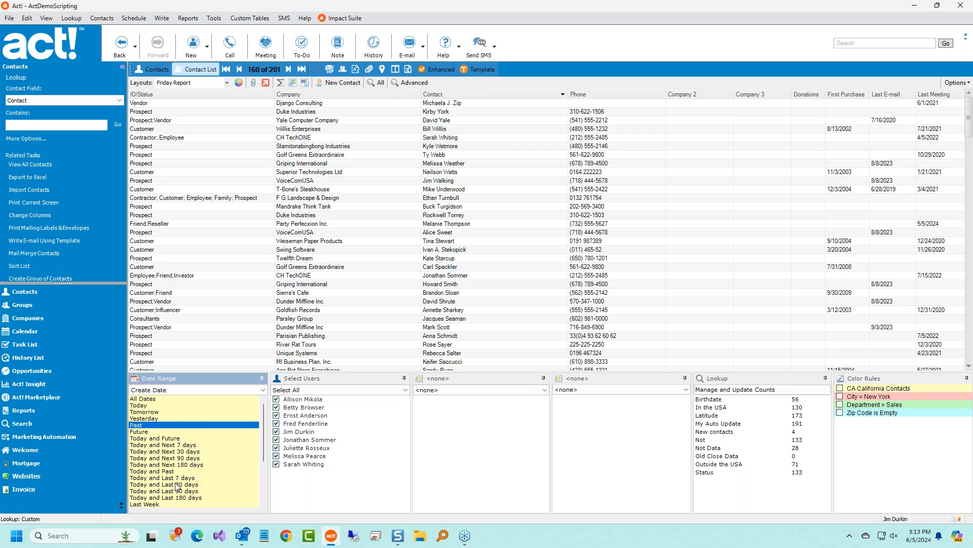
{"action": "left_click", "coordinate": [198, 491]}
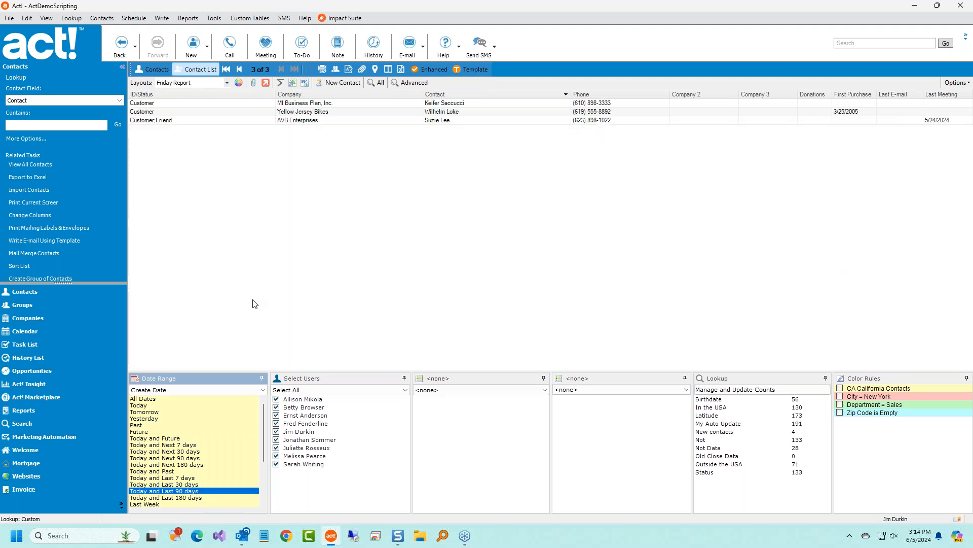
{"action": "left_click", "coordinate": [151, 70]}
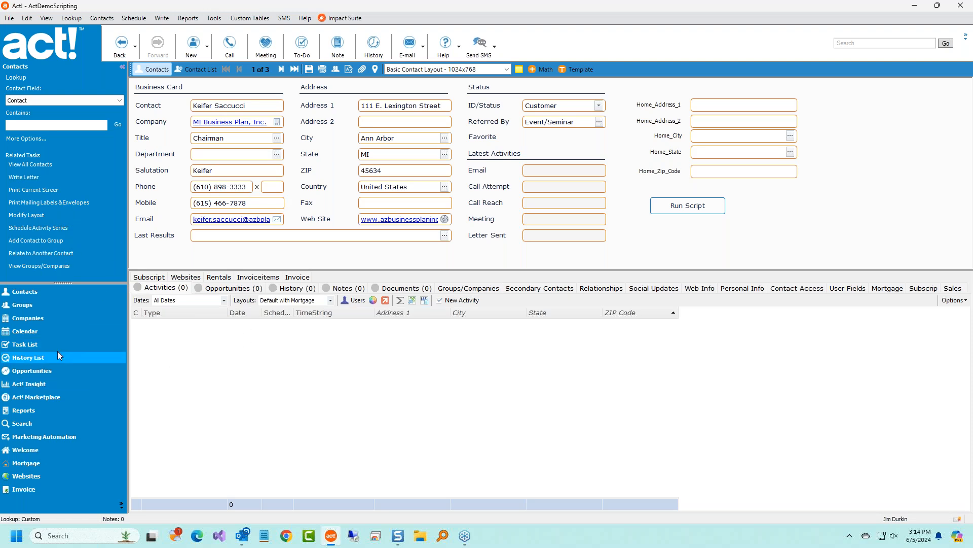
Return to the contact list, reset to All Dates, reapply Today and Last 90 days, and show all contacts.
{"action": "left_click", "coordinate": [204, 71]}
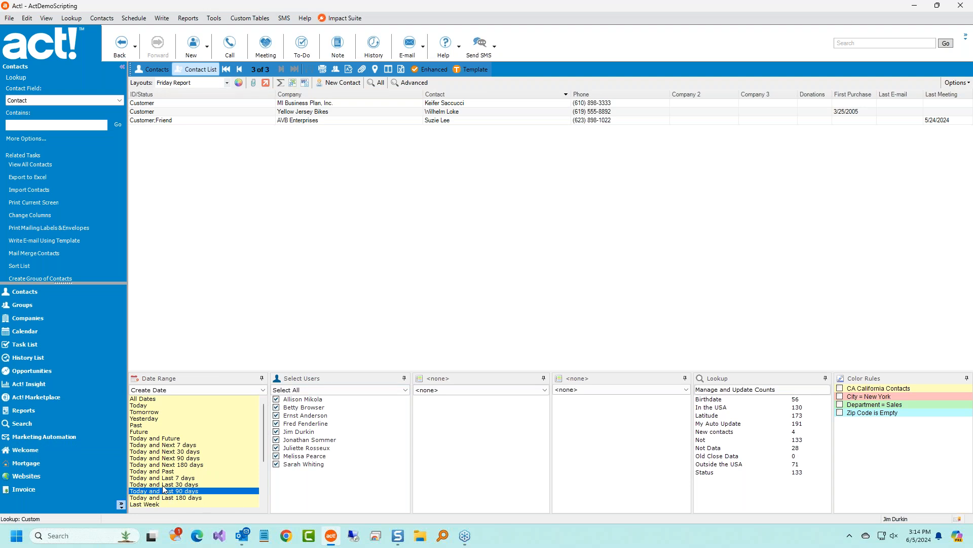
{"action": "left_click", "coordinate": [154, 399]}
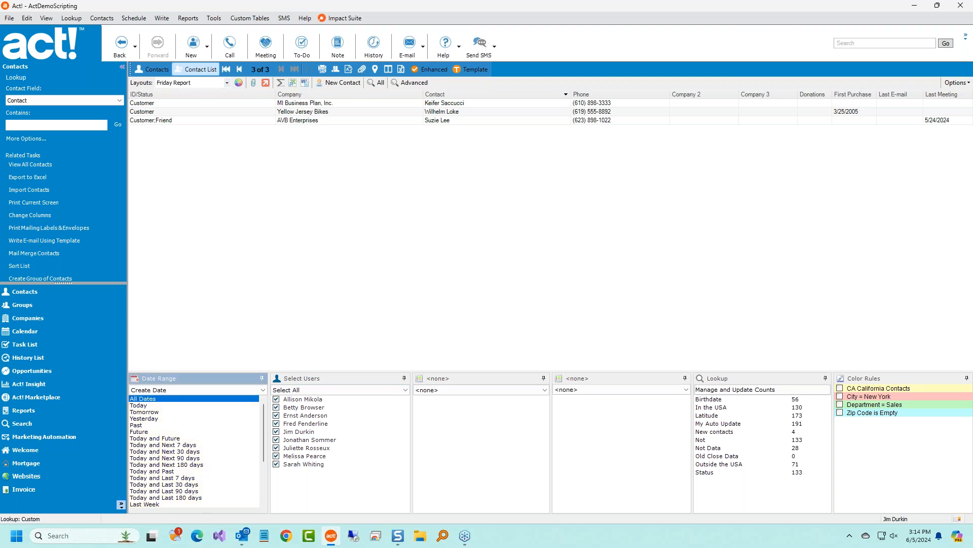
{"action": "left_click", "coordinate": [198, 491]}
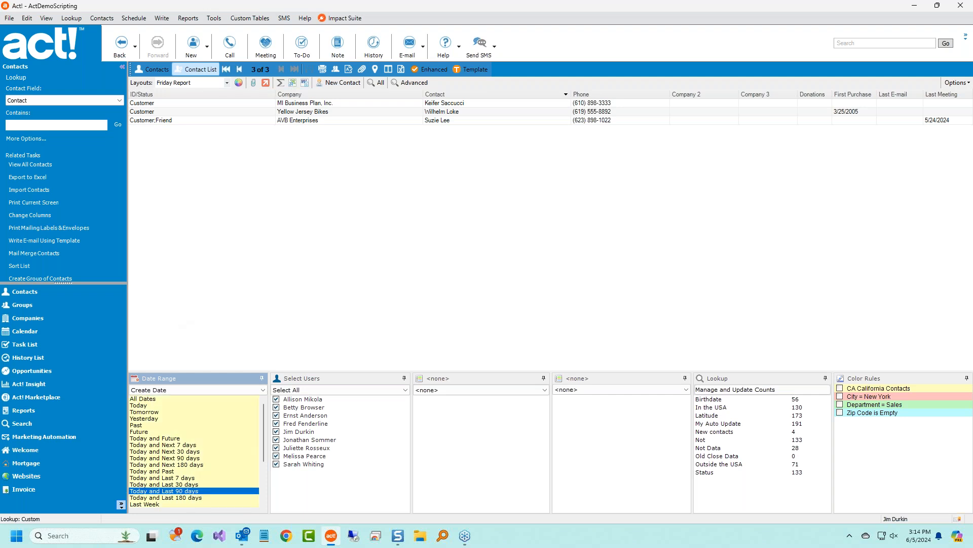
{"action": "left_click", "coordinate": [375, 82]}
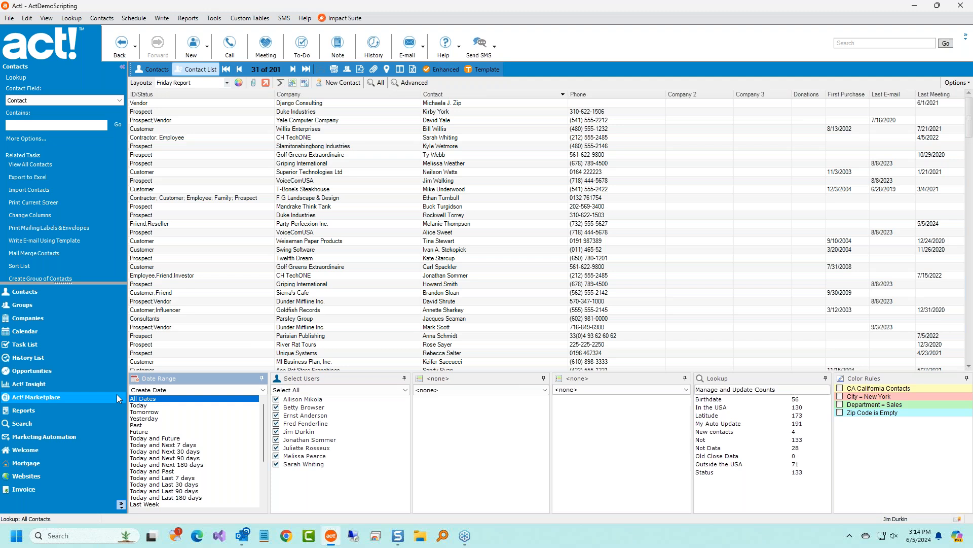
Uncheck and recheck all users in Select Users, then exclude one user's contacts.
{"action": "right_click", "coordinate": [312, 434]}
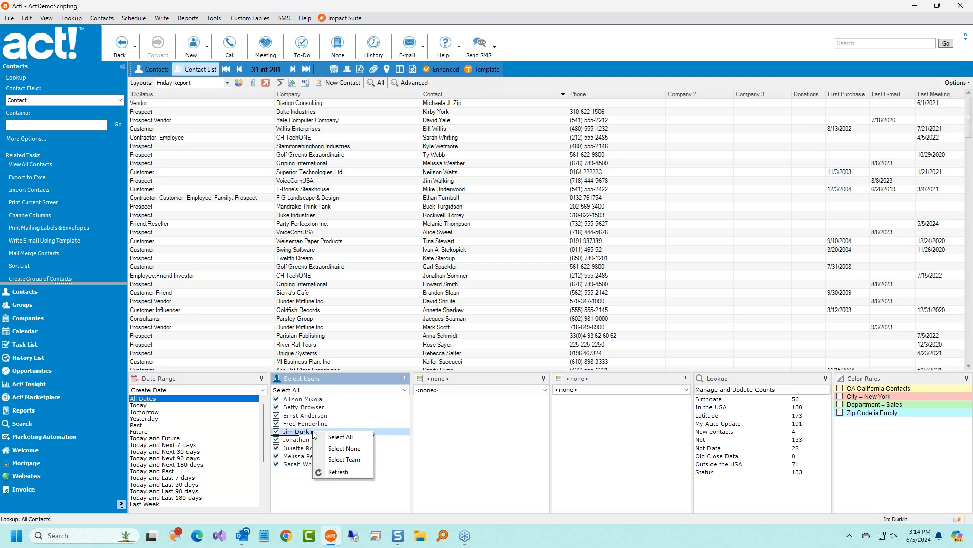
{"action": "left_click", "coordinate": [355, 448]}
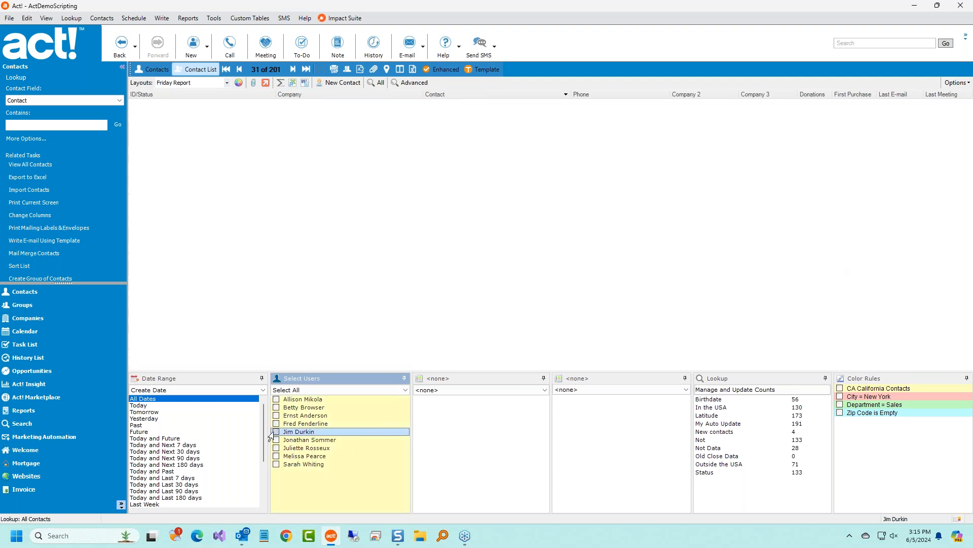
{"action": "right_click", "coordinate": [286, 435]}
{"action": "left_click", "coordinate": [310, 442]}
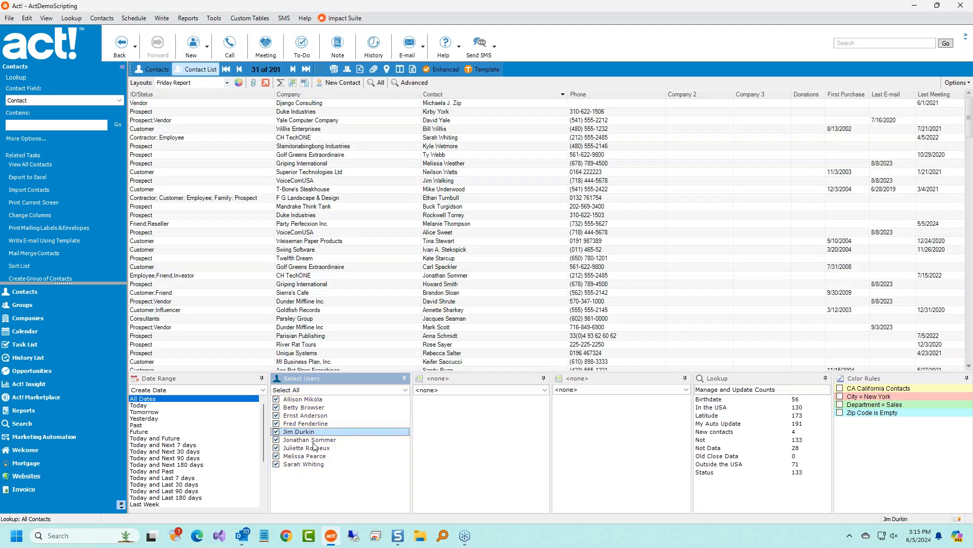
{"action": "left_click", "coordinate": [277, 432]}
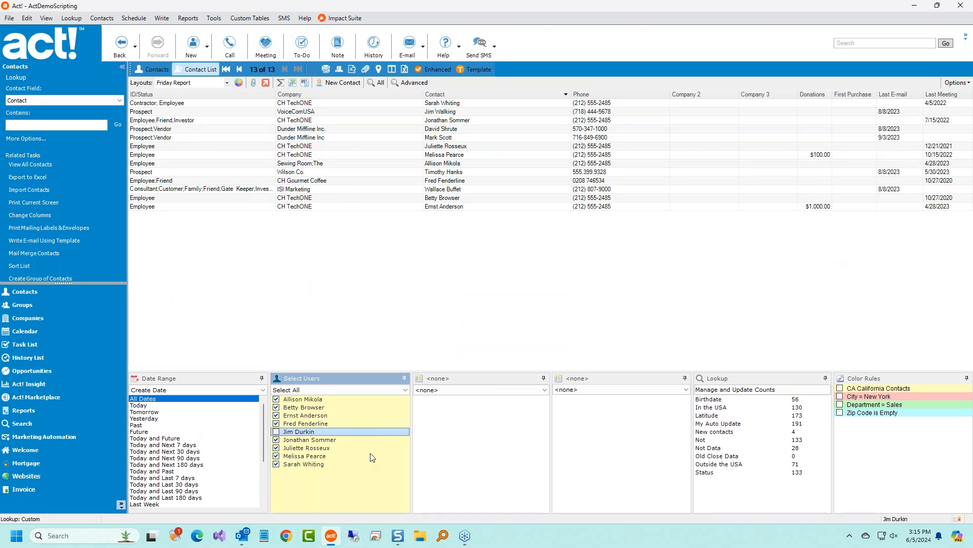
{"action": "left_click", "coordinate": [338, 465]}
{"action": "left_click", "coordinate": [349, 391]}
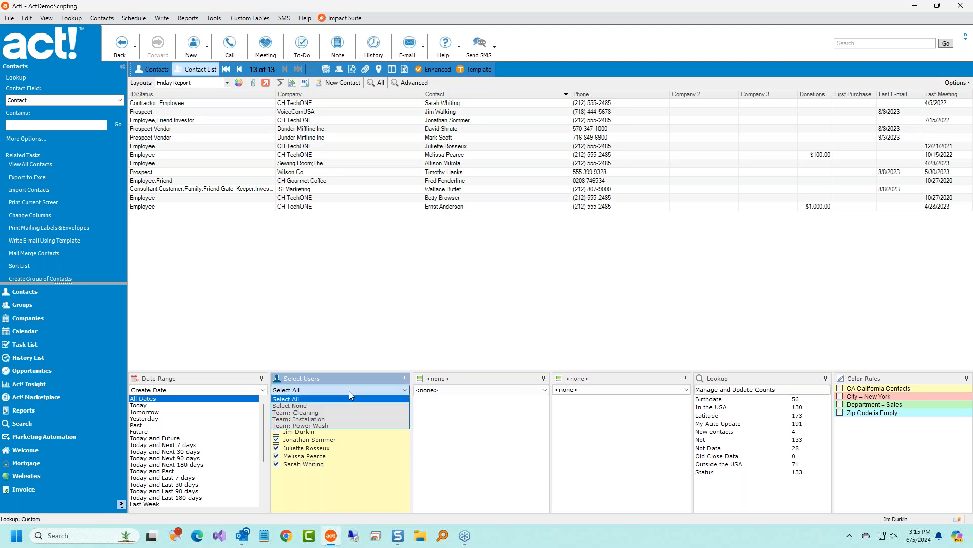
{"action": "left_click", "coordinate": [349, 391]}
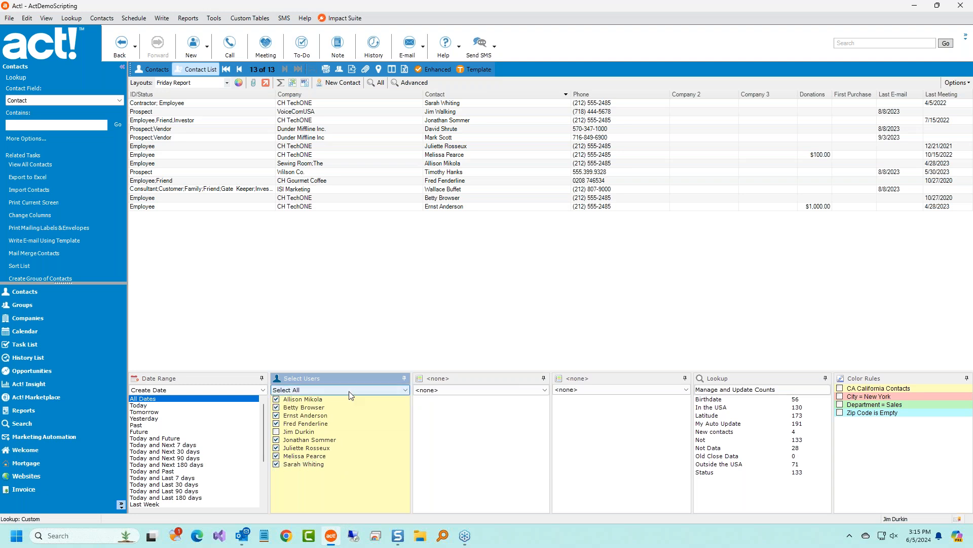
Uncheck the remaining users so none are in the user filter.
{"action": "left_click", "coordinate": [277, 440]}
{"action": "left_click", "coordinate": [276, 448]}
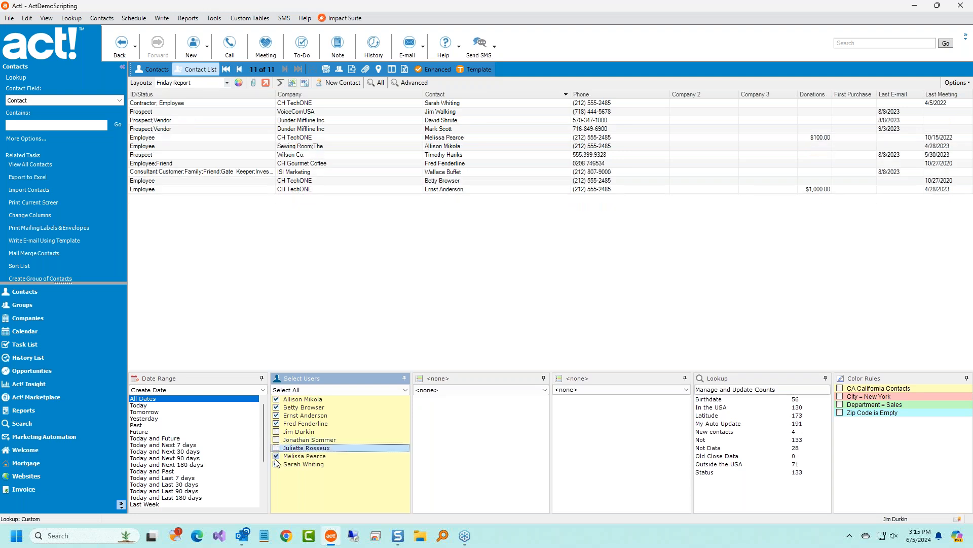
{"action": "left_click", "coordinate": [276, 464]}
{"action": "left_click", "coordinate": [277, 456]}
{"action": "left_click", "coordinate": [277, 423]}
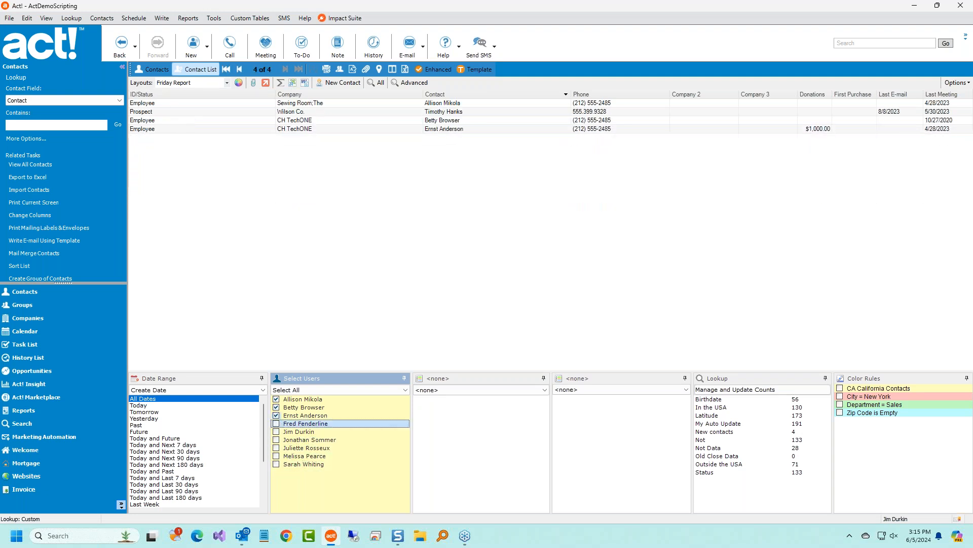
{"action": "left_click", "coordinate": [276, 415]}
{"action": "left_click", "coordinate": [276, 407]}
{"action": "left_click", "coordinate": [276, 399]}
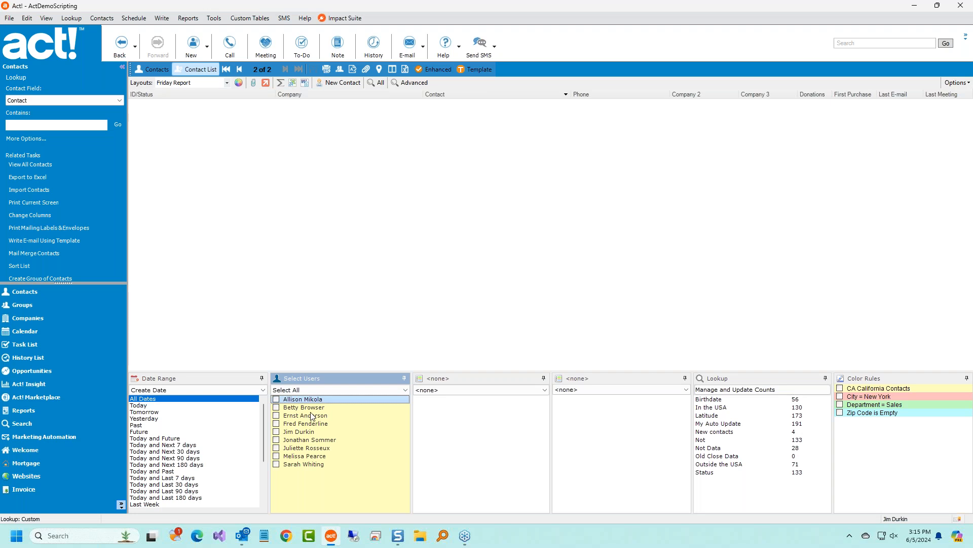
Recheck all nine users in the Select Users filter one by one.
{"action": "left_click", "coordinate": [276, 399]}
{"action": "left_click", "coordinate": [277, 407]}
{"action": "left_click", "coordinate": [276, 415]}
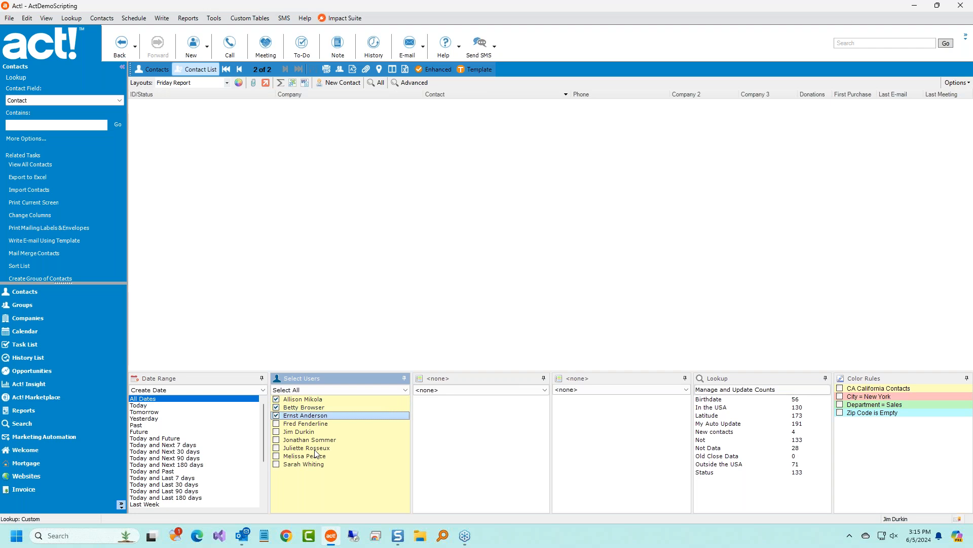
{"action": "left_click", "coordinate": [276, 423]}
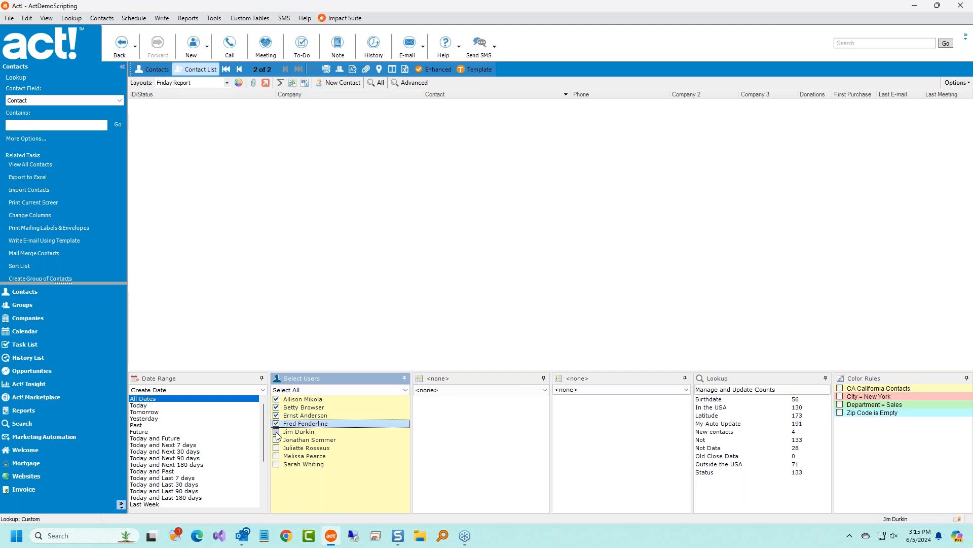
{"action": "left_click", "coordinate": [277, 432]}
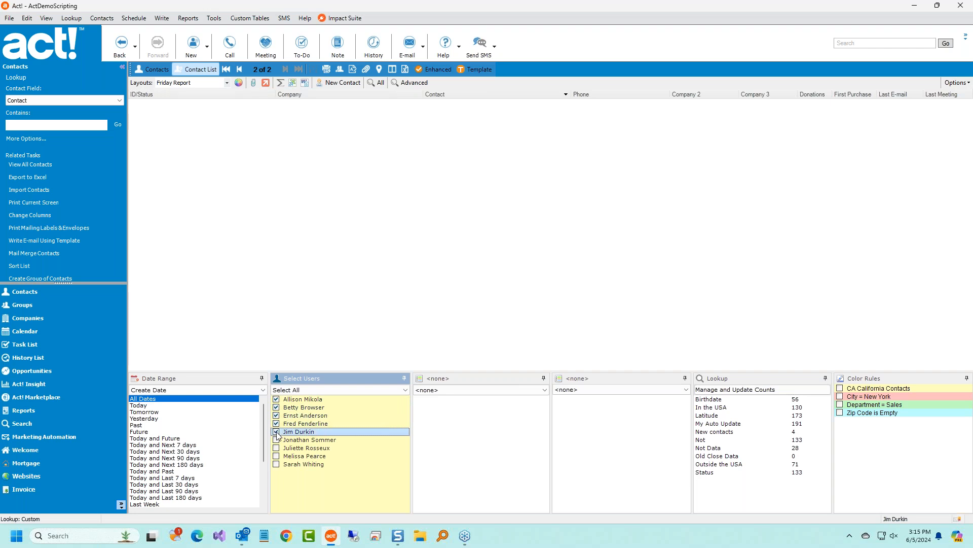
{"action": "left_click", "coordinate": [276, 440]}
{"action": "left_click", "coordinate": [277, 448]}
{"action": "left_click", "coordinate": [276, 456]}
{"action": "left_click", "coordinate": [276, 463]}
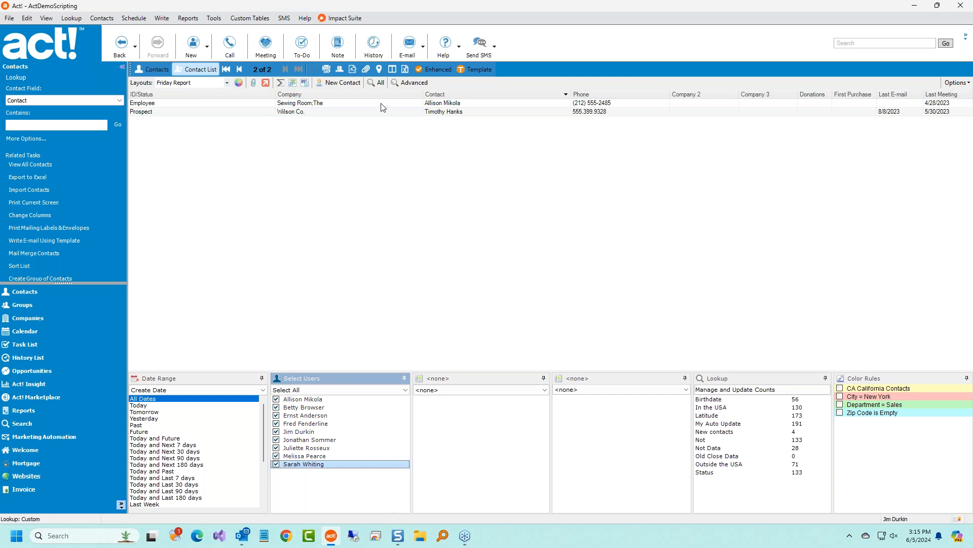
Show all 201 contacts and glance at the user-group choices without changing them.
{"action": "left_click", "coordinate": [374, 84]}
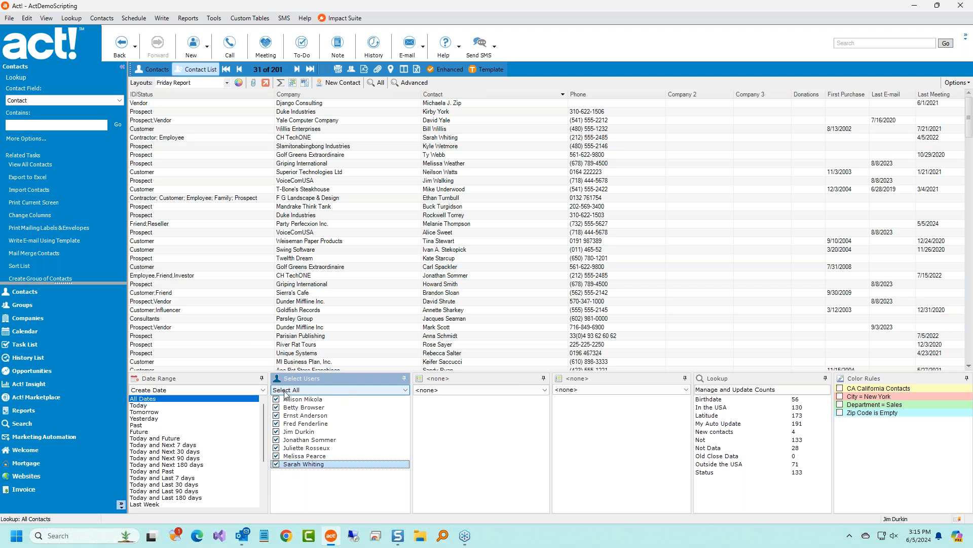
{"action": "left_click", "coordinate": [375, 393]}
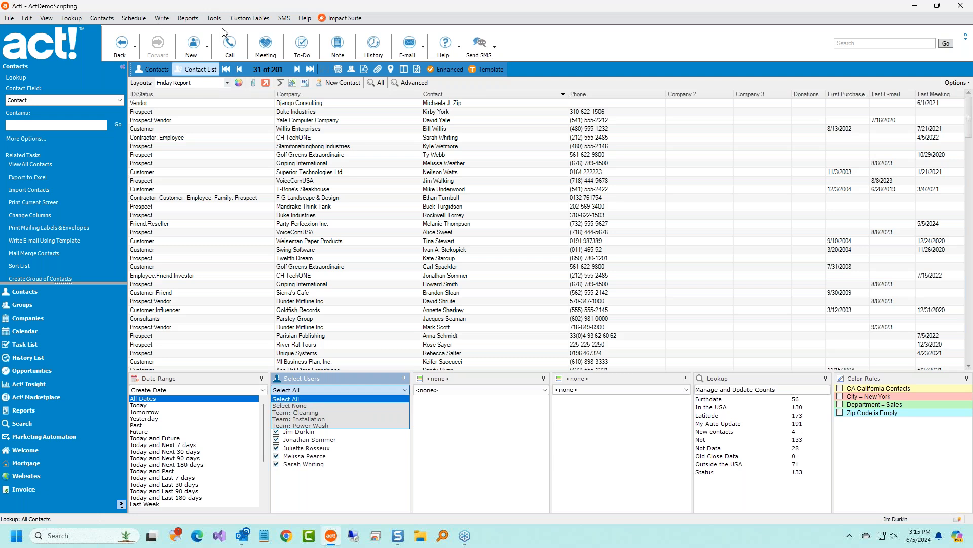
{"action": "left_click", "coordinate": [134, 18]}
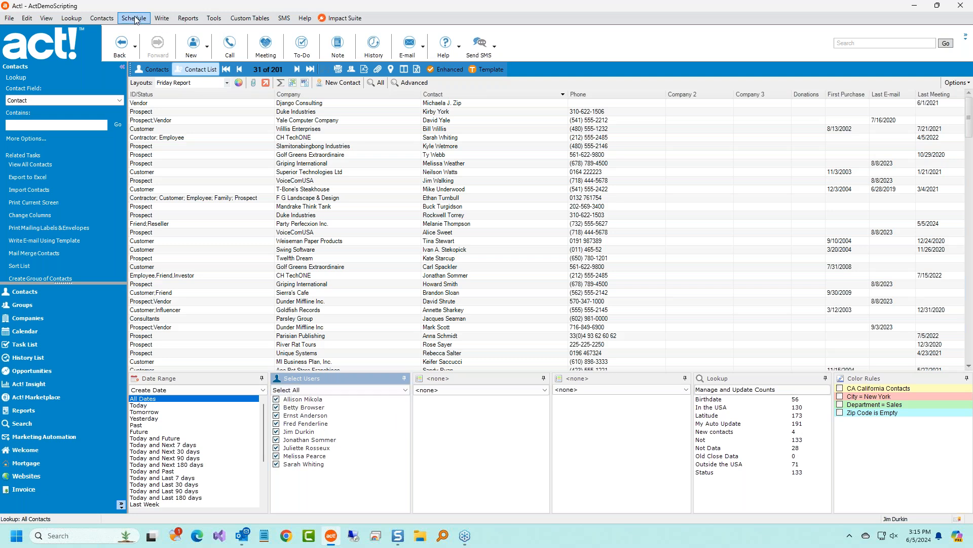
Browse the Schedule menu's commands, dismiss it, and bring up the Select Users group choices.
{"action": "left_click", "coordinate": [136, 19]}
{"action": "mouse_move", "coordinate": [196, 127]}
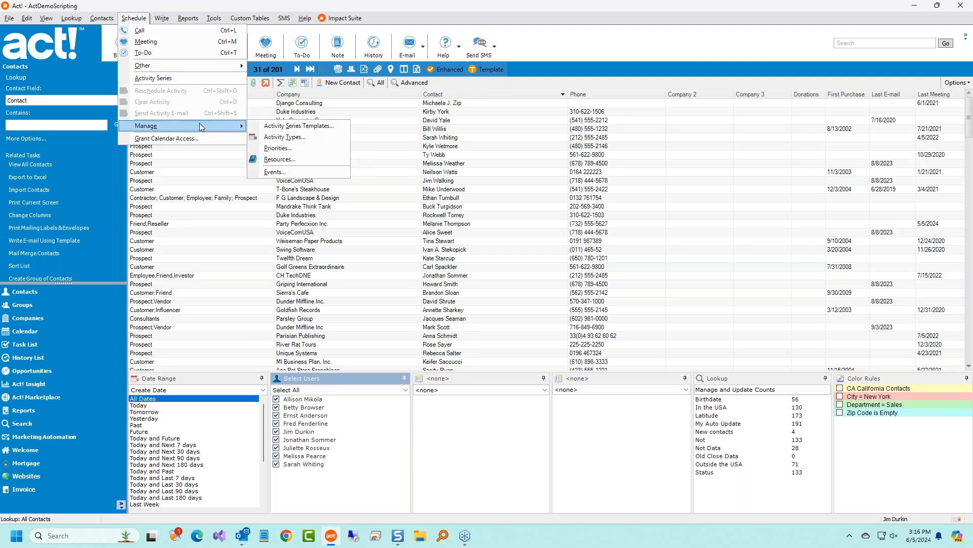
{"action": "mouse_move", "coordinate": [163, 18]}
{"action": "left_click", "coordinate": [394, 241]}
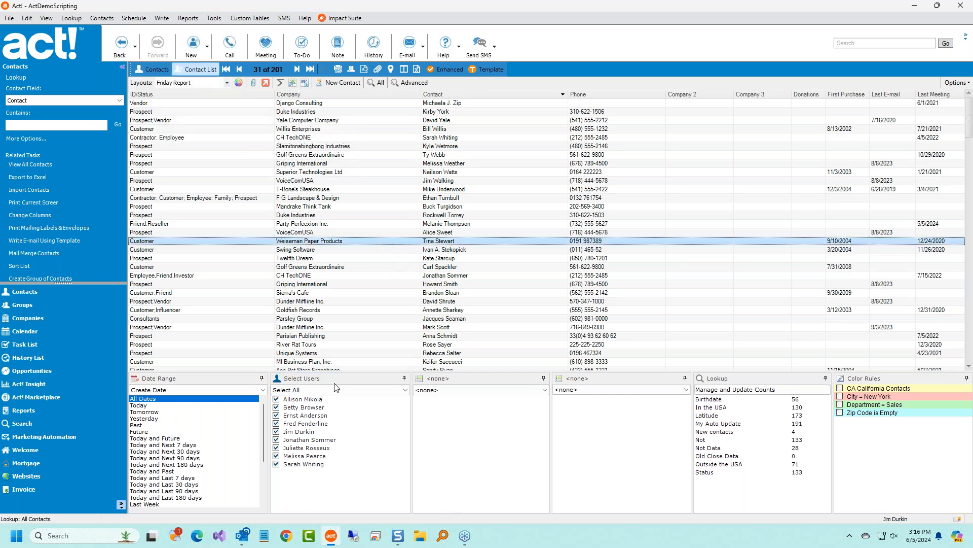
{"action": "left_click", "coordinate": [361, 390]}
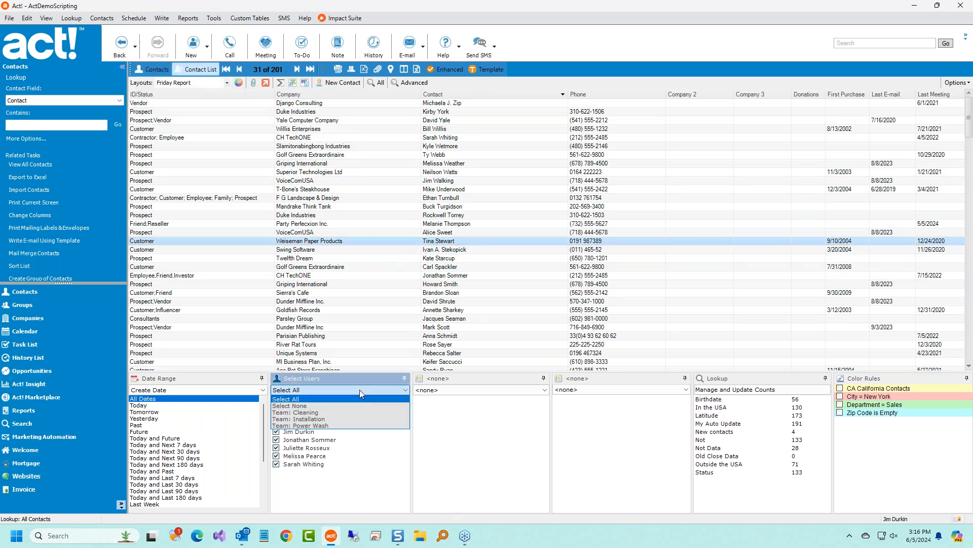
Filter the contact users to Team: Cleaning, then to Team: Power Wash (190 contacts).
{"action": "left_click", "coordinate": [320, 413]}
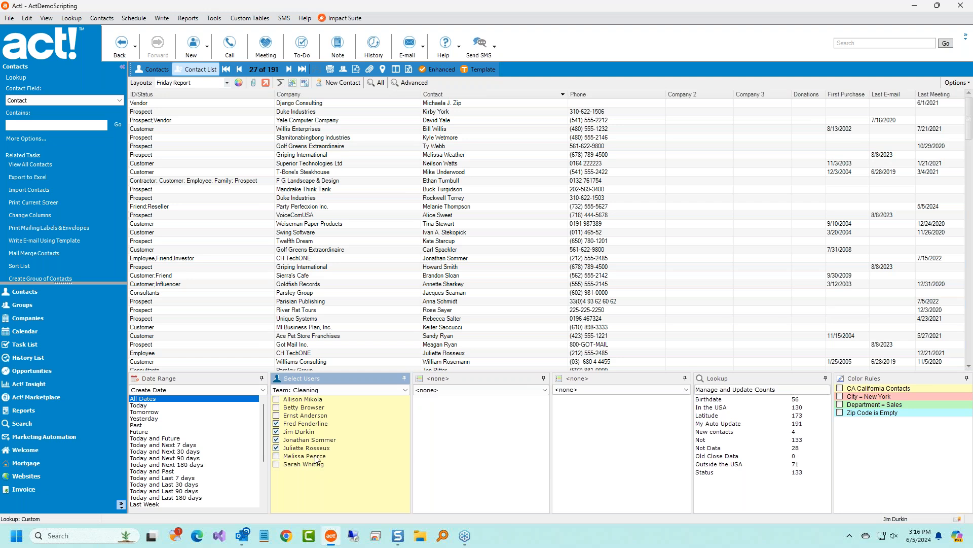
{"action": "left_click", "coordinate": [348, 390]}
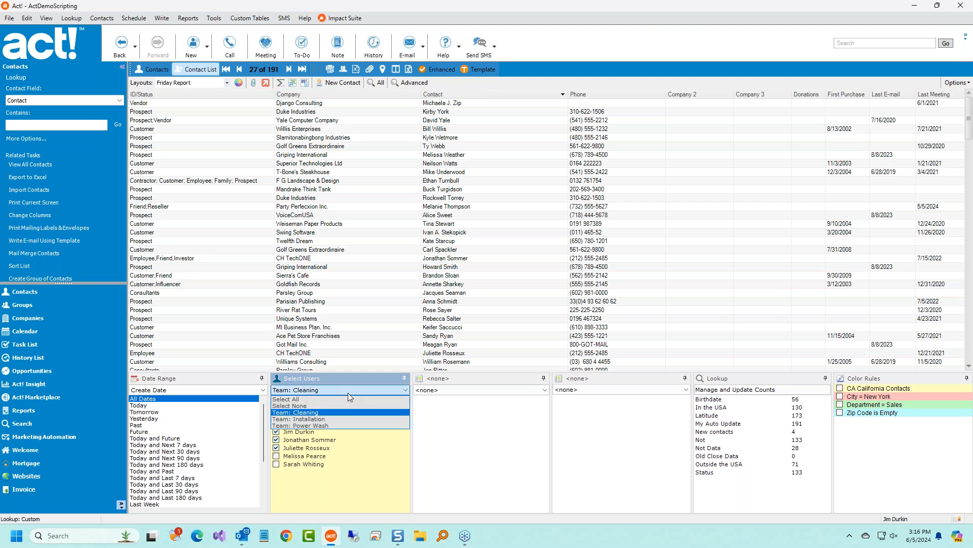
{"action": "left_click", "coordinate": [338, 426]}
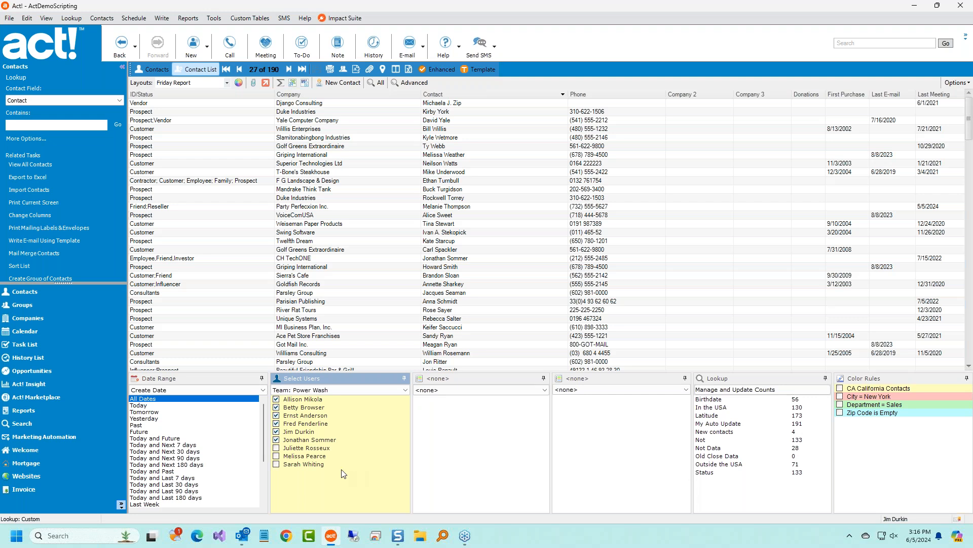
Try Today and Next 7 days, restore All Dates, and switch to the Task List.
{"action": "left_click", "coordinate": [184, 444]}
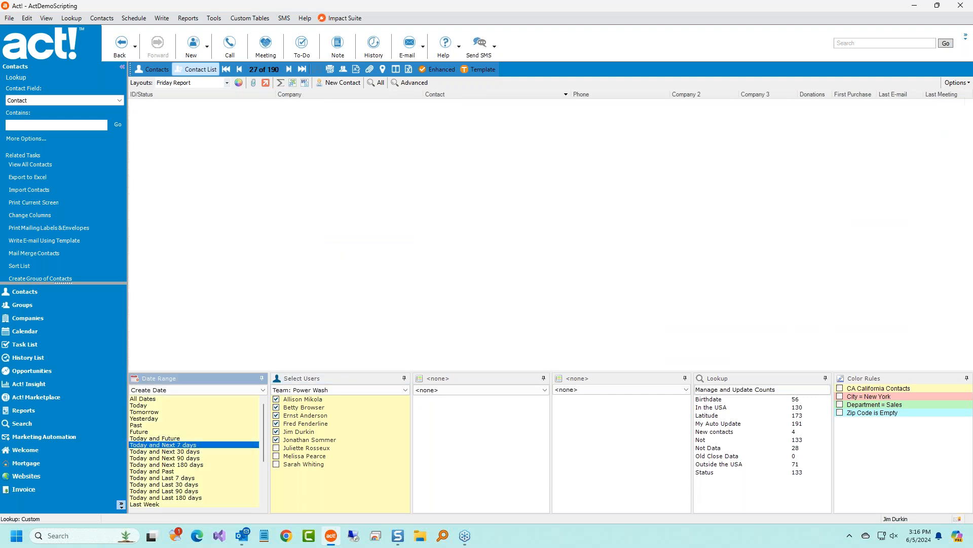
{"action": "left_click", "coordinate": [144, 398]}
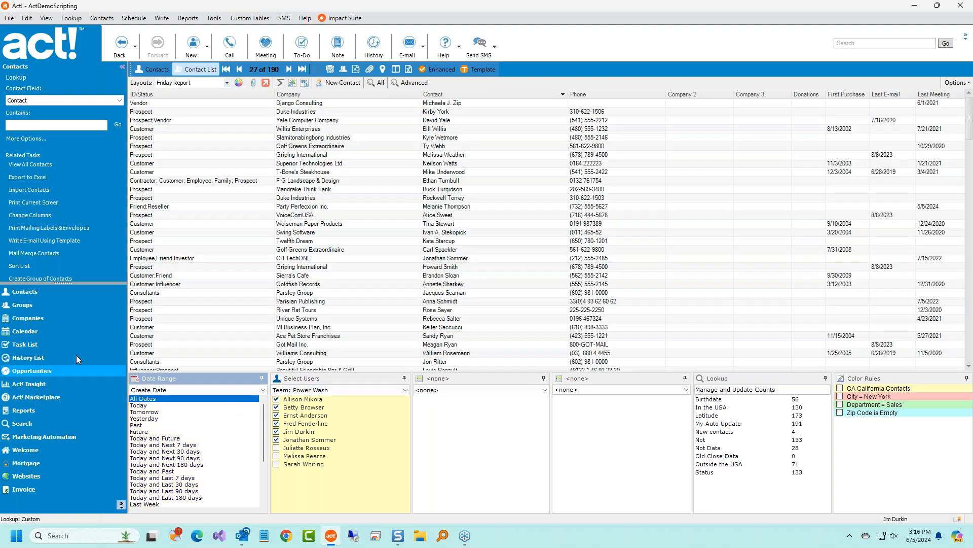
{"action": "left_click", "coordinate": [48, 345]}
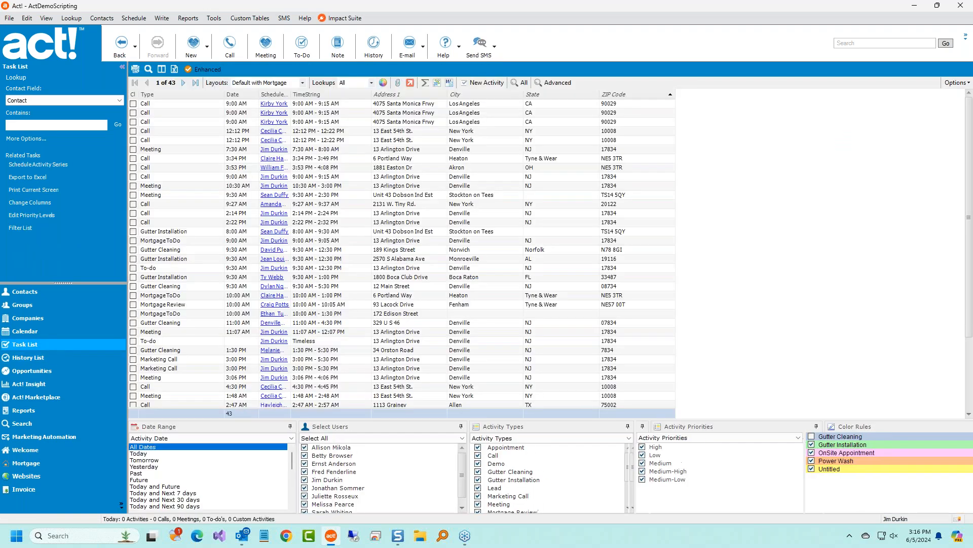
Filter tasks to Team: Installation with Today and Next 7 days, then to Team: Power Wash.
{"action": "left_click", "coordinate": [422, 436]}
{"action": "left_click", "coordinate": [372, 467]}
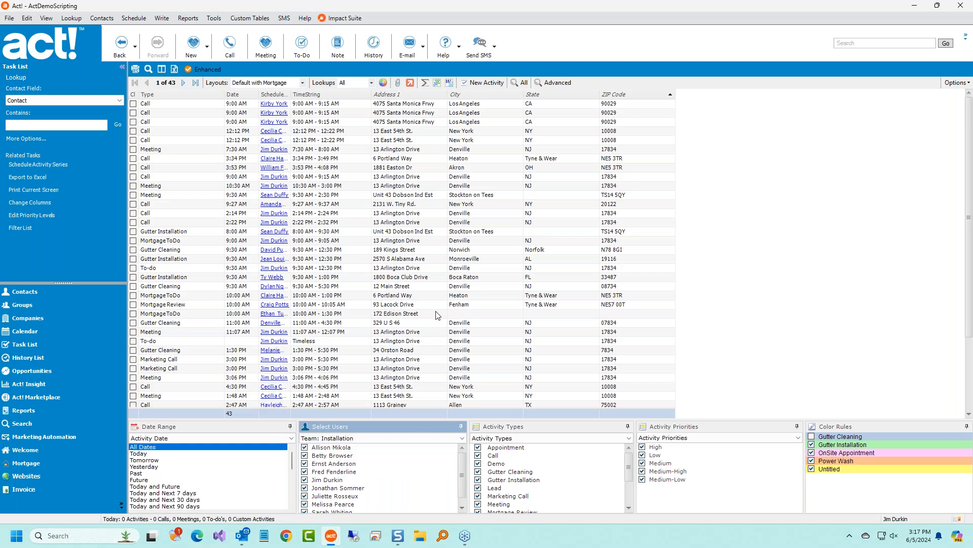
{"action": "left_click", "coordinate": [178, 493]}
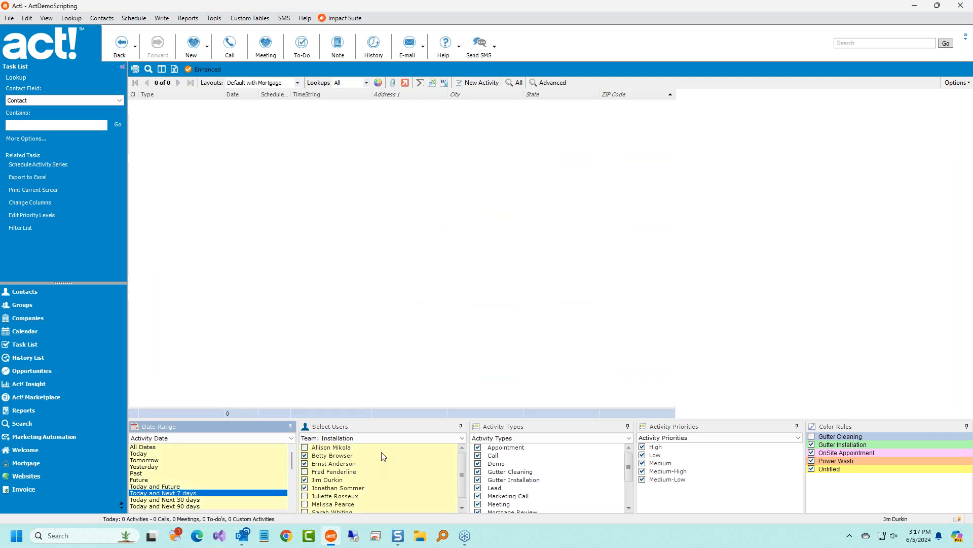
{"action": "left_click", "coordinate": [388, 437]}
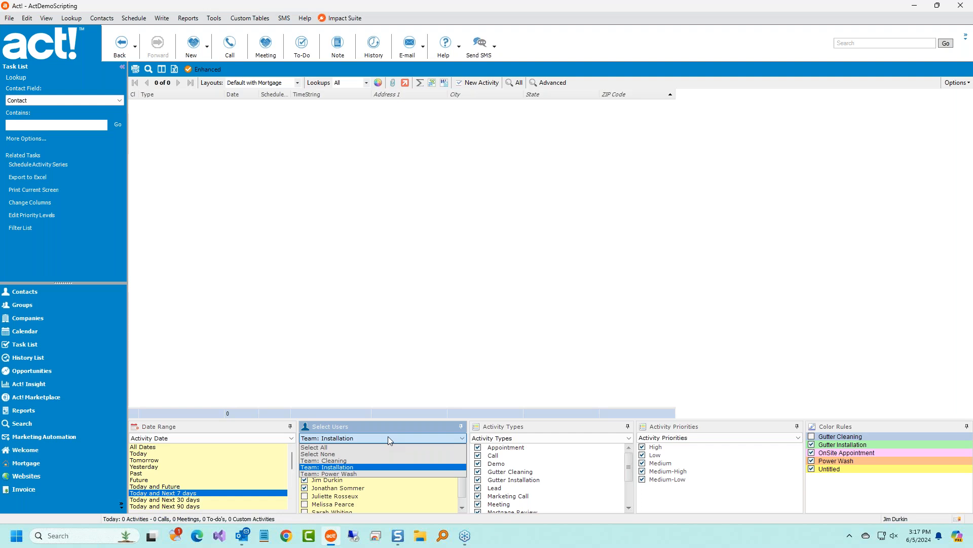
{"action": "left_click", "coordinate": [375, 474]}
{"action": "scroll", "coordinate": [219, 480], "scroll_direction": "down", "scroll_amount": 1}
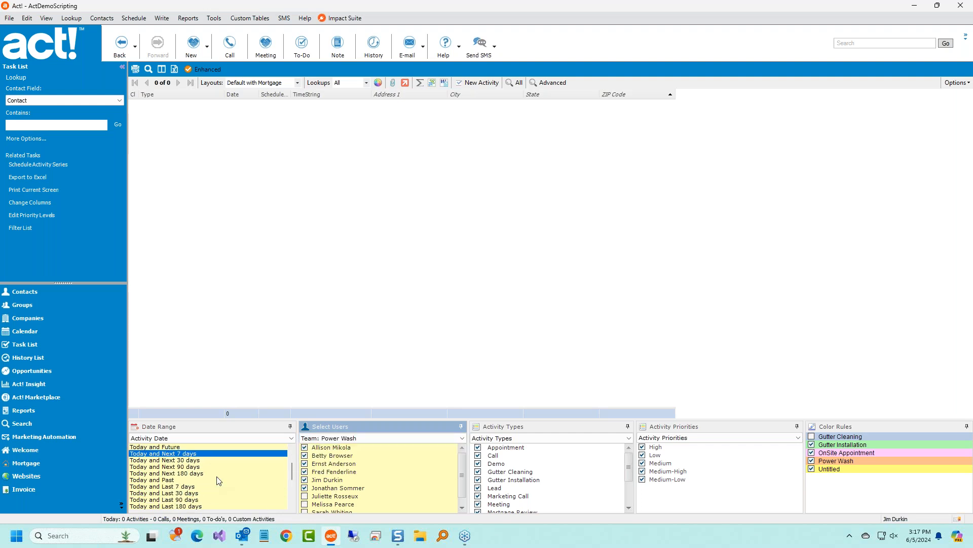
{"action": "scroll", "coordinate": [212, 489], "scroll_direction": "down", "scroll_amount": 2}
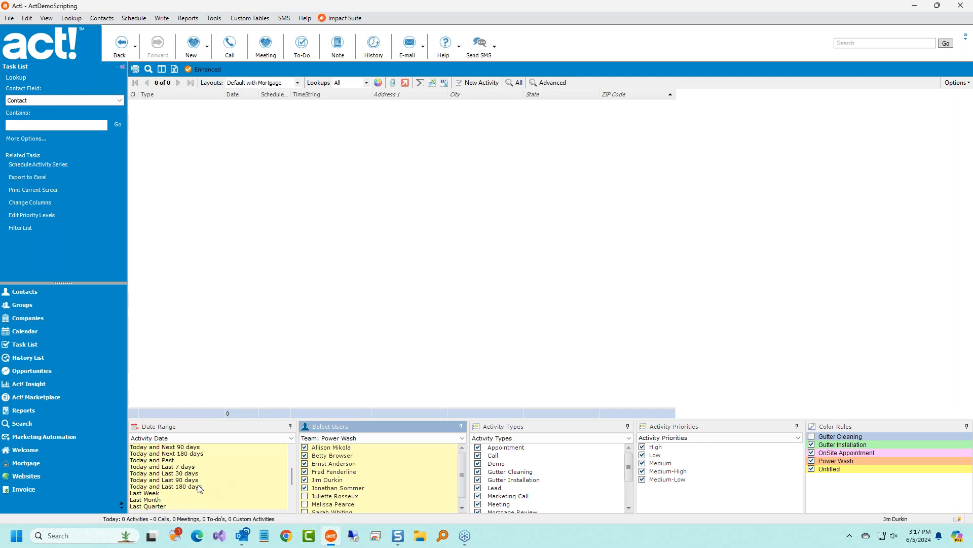
Try Last 180, 90, 30 and 7 days ranges, settling on Today and Last 30 days.
{"action": "left_click", "coordinate": [202, 487]}
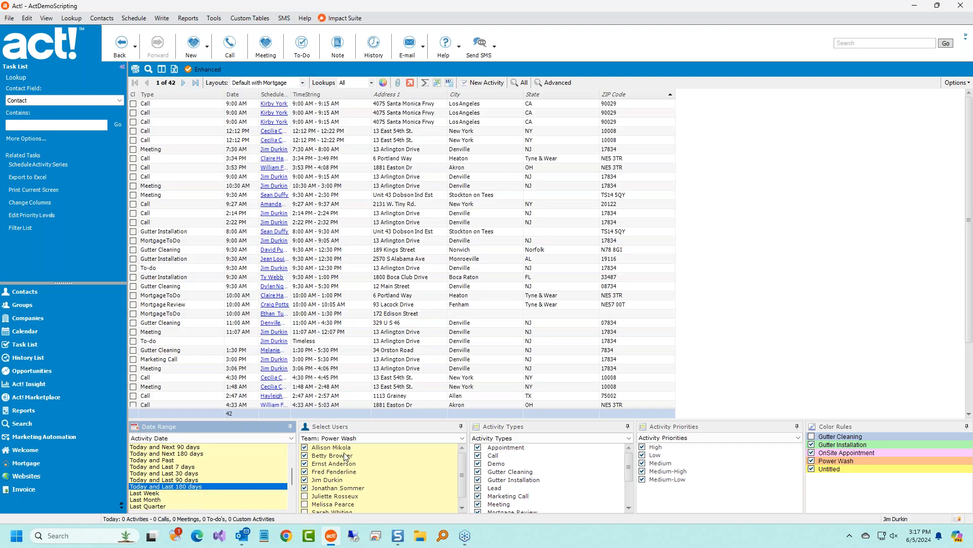
{"action": "left_click", "coordinate": [201, 480]}
{"action": "left_click", "coordinate": [201, 473]}
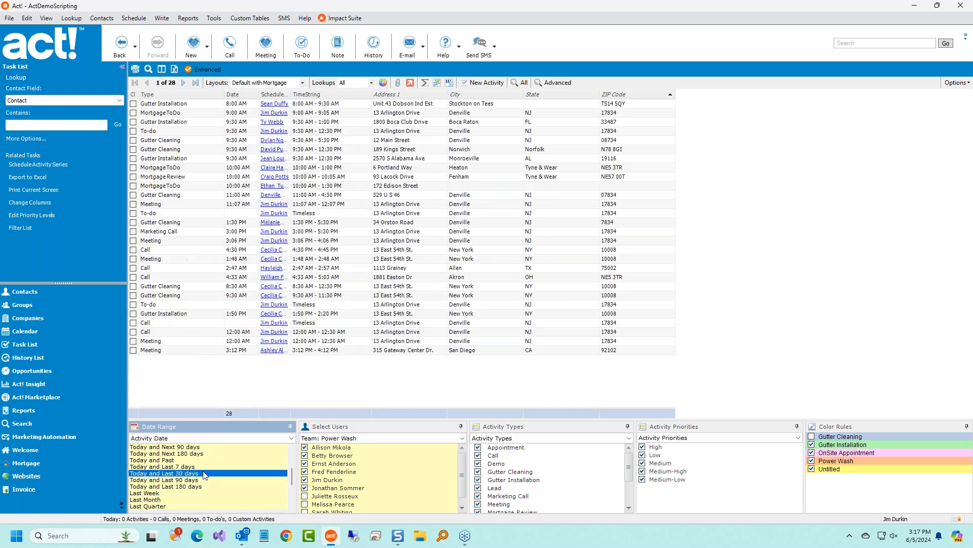
{"action": "left_click", "coordinate": [224, 467]}
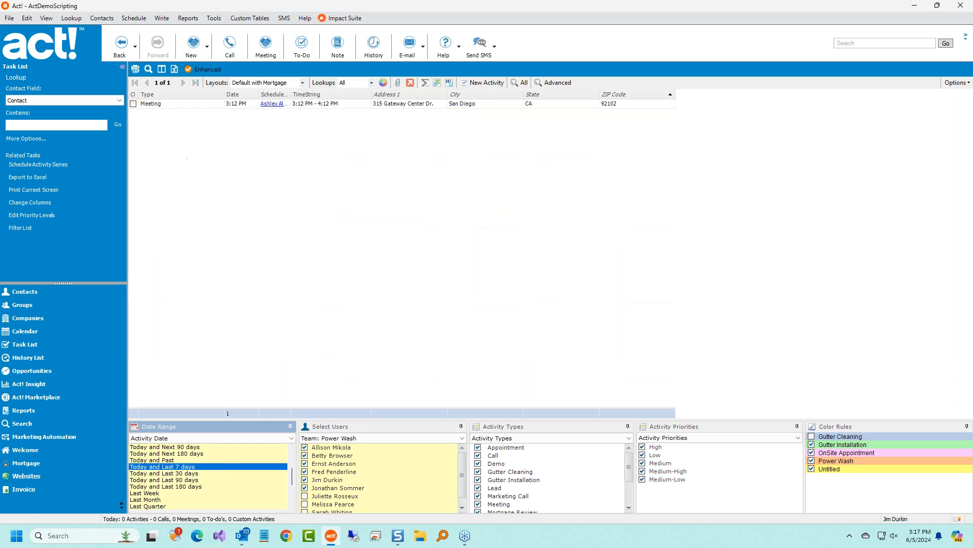
{"action": "left_click", "coordinate": [221, 473]}
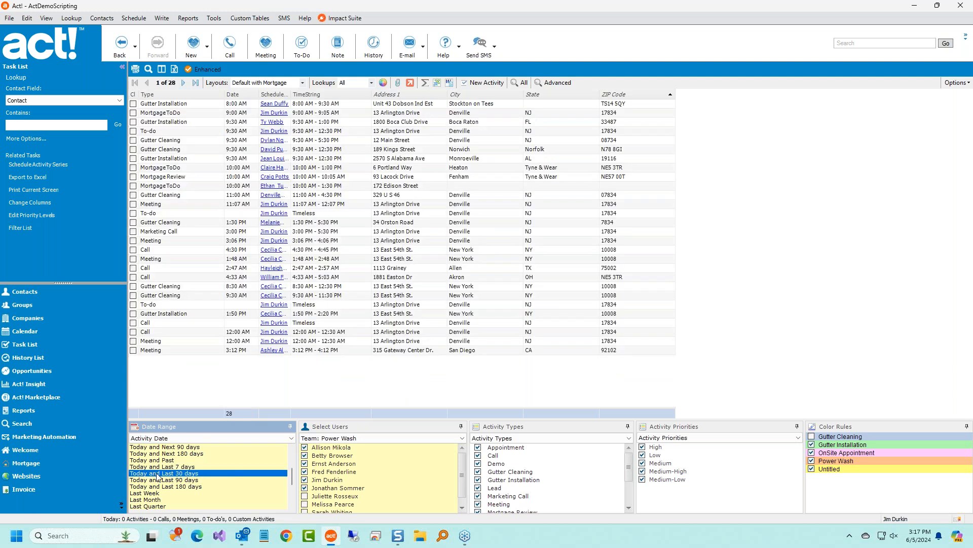
Switch tasks to Team: Installation, then Team: Cleaning (27 activities), and return to Contacts.
{"action": "left_click", "coordinate": [380, 439]}
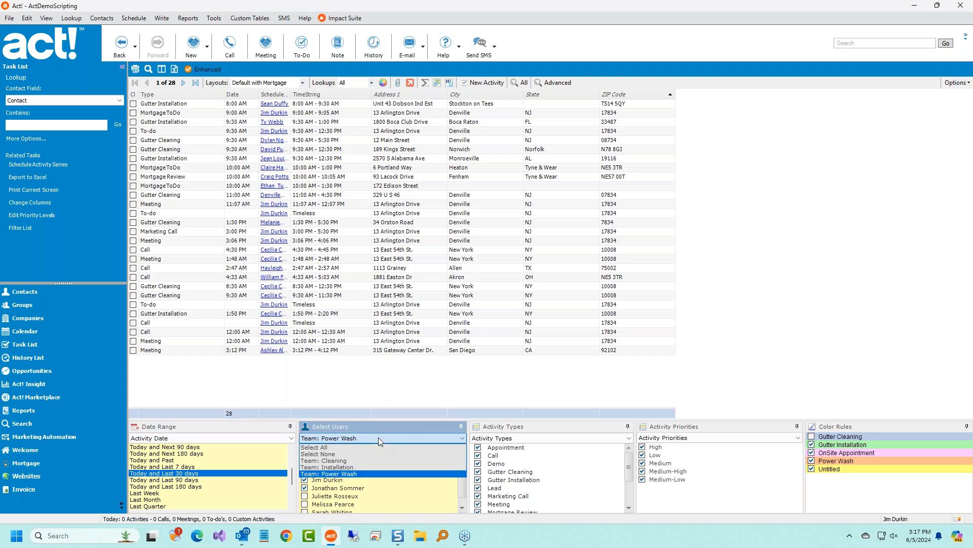
{"action": "left_click", "coordinate": [375, 467]}
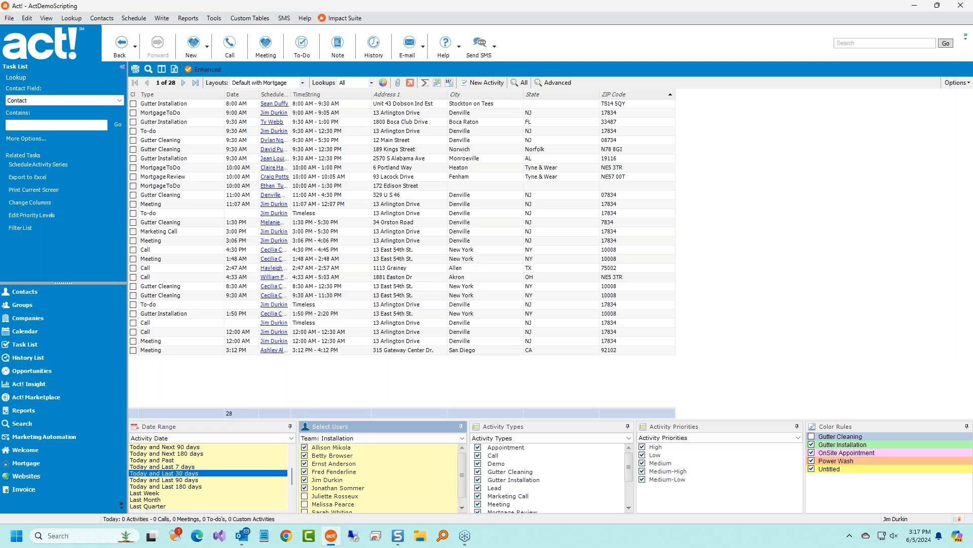
{"action": "left_click", "coordinate": [361, 438]}
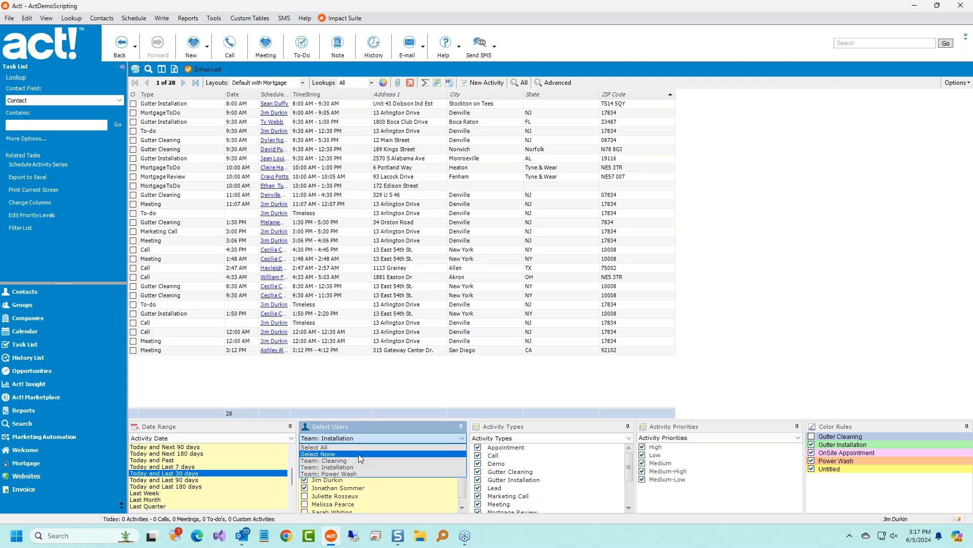
{"action": "left_click", "coordinate": [360, 459]}
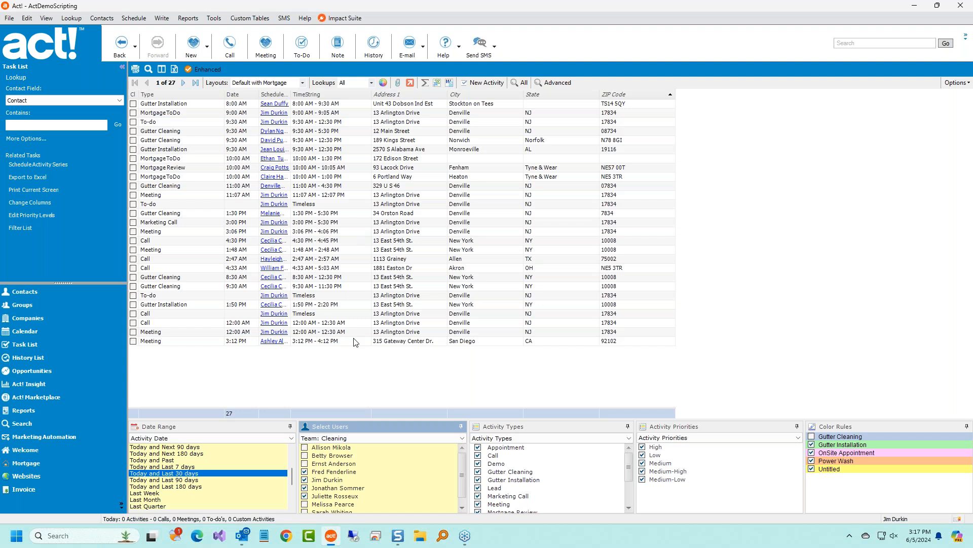
{"action": "left_click", "coordinate": [44, 293]}
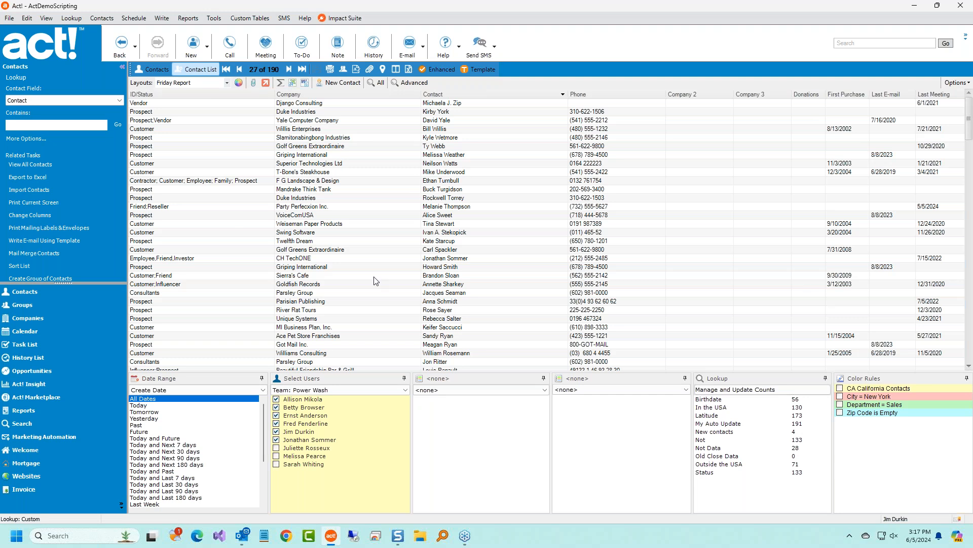
Switch the contact list to enhanced mode and open the Griping International record.
{"action": "left_click", "coordinate": [395, 199]}
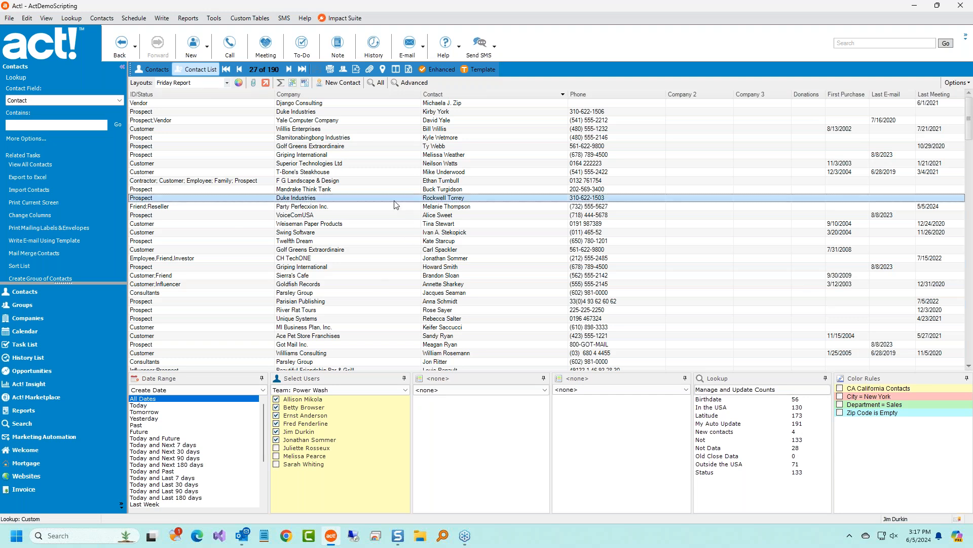
{"action": "left_click", "coordinate": [444, 69]}
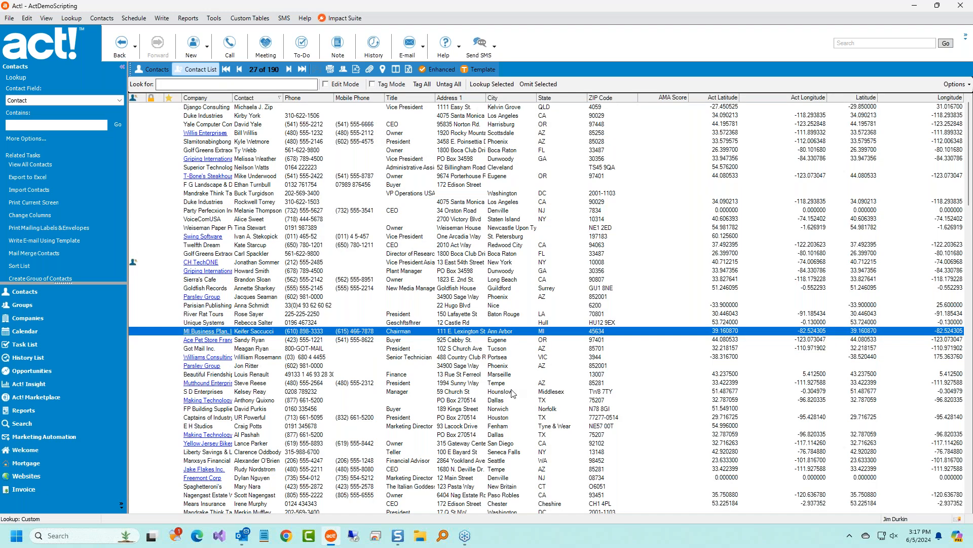
{"action": "left_click", "coordinate": [510, 394]}
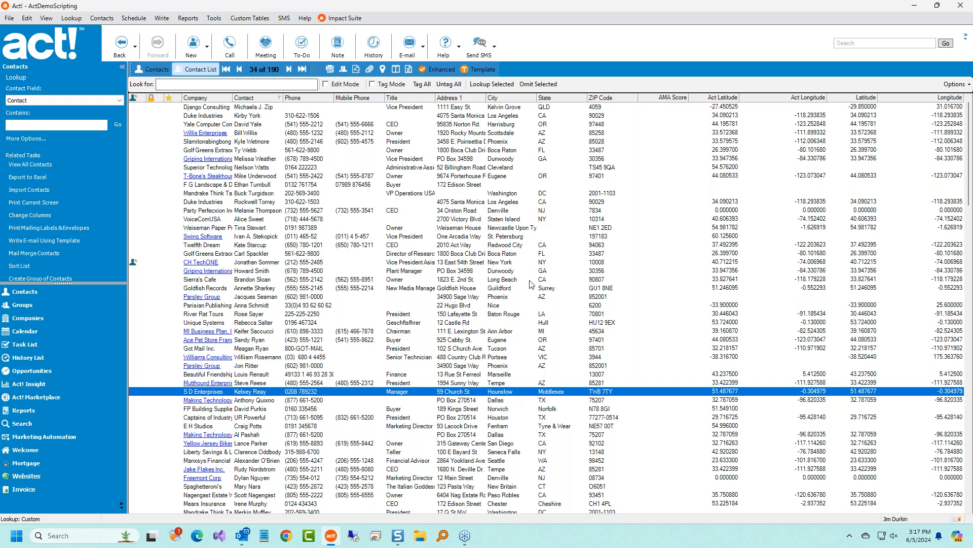
{"action": "left_click", "coordinate": [543, 272]}
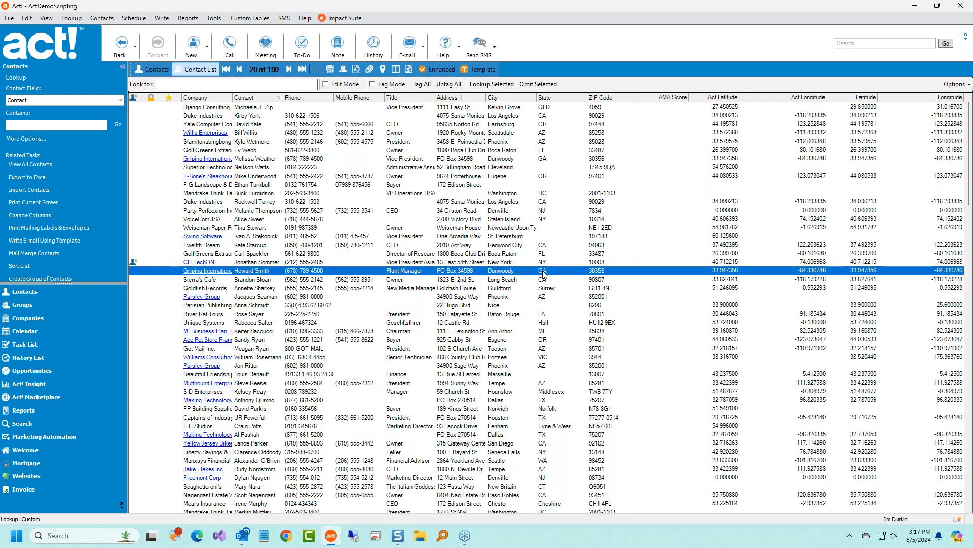
{"action": "double_click", "coordinate": [287, 270]}
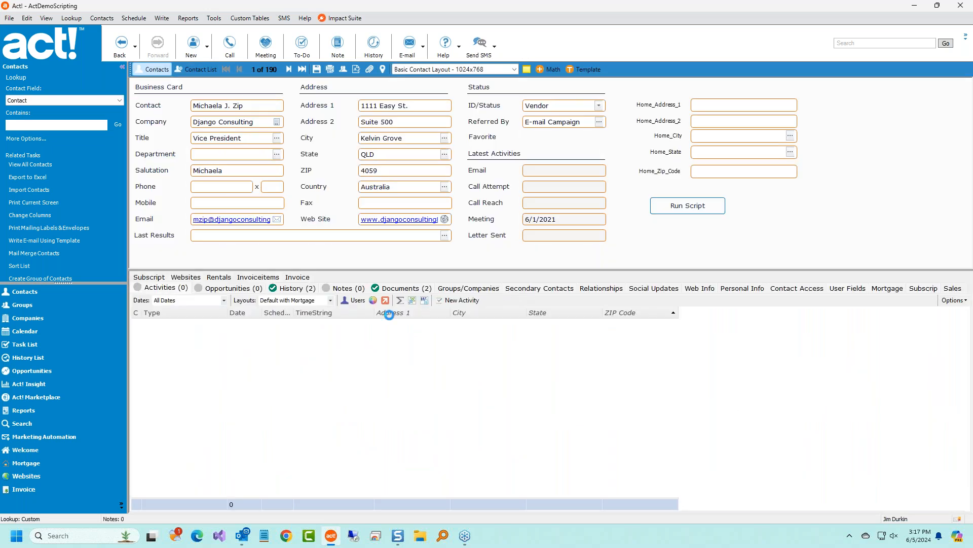
Return to the contact list, restore its filter panels, and show the available layouts.
{"action": "left_click", "coordinate": [202, 69]}
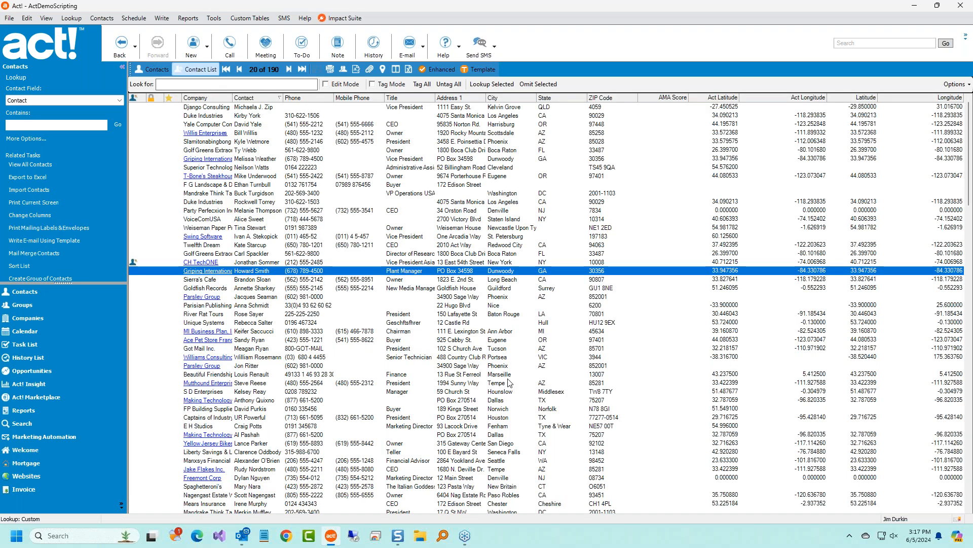
{"action": "left_click", "coordinate": [480, 383]}
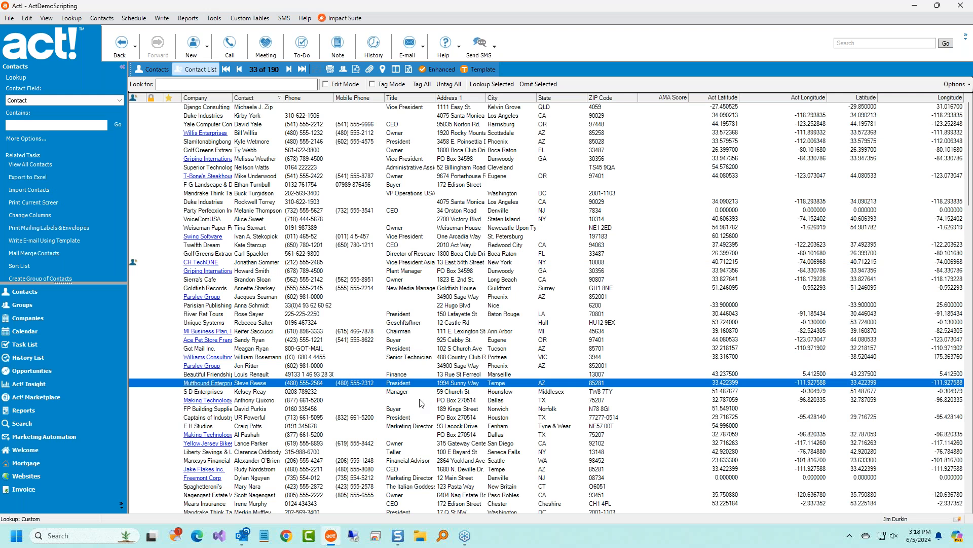
{"action": "left_click", "coordinate": [436, 70]}
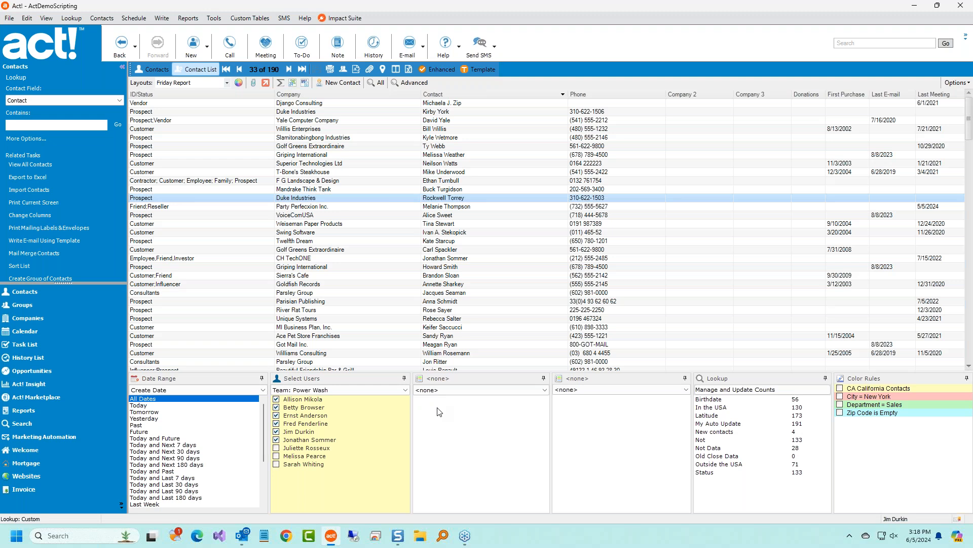
{"action": "left_click", "coordinate": [206, 85]}
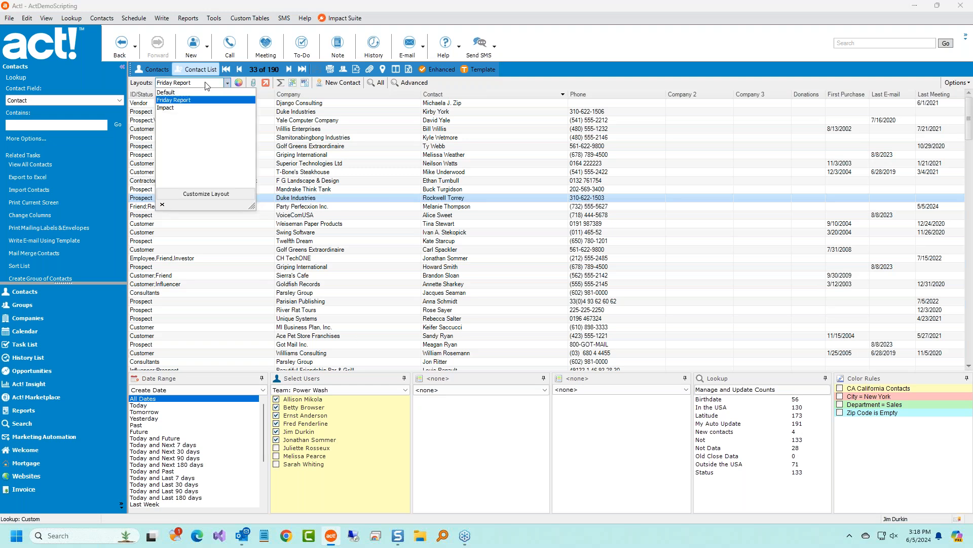
Apply the Impact layout, Select All team users, and open F G Landscape & Design's record.
{"action": "left_click", "coordinate": [166, 107]}
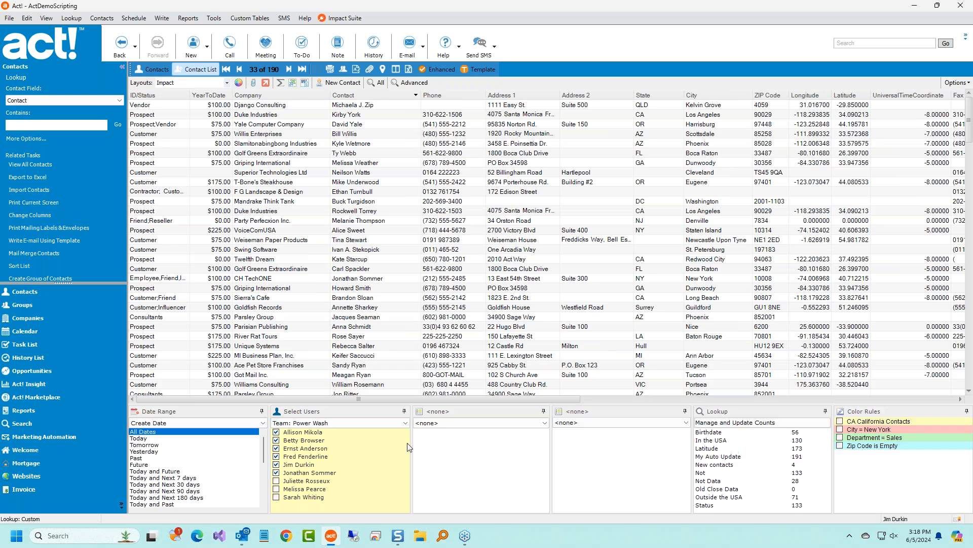
{"action": "left_click", "coordinate": [355, 459]}
{"action": "right_click", "coordinate": [356, 463]}
{"action": "left_click", "coordinate": [375, 471]}
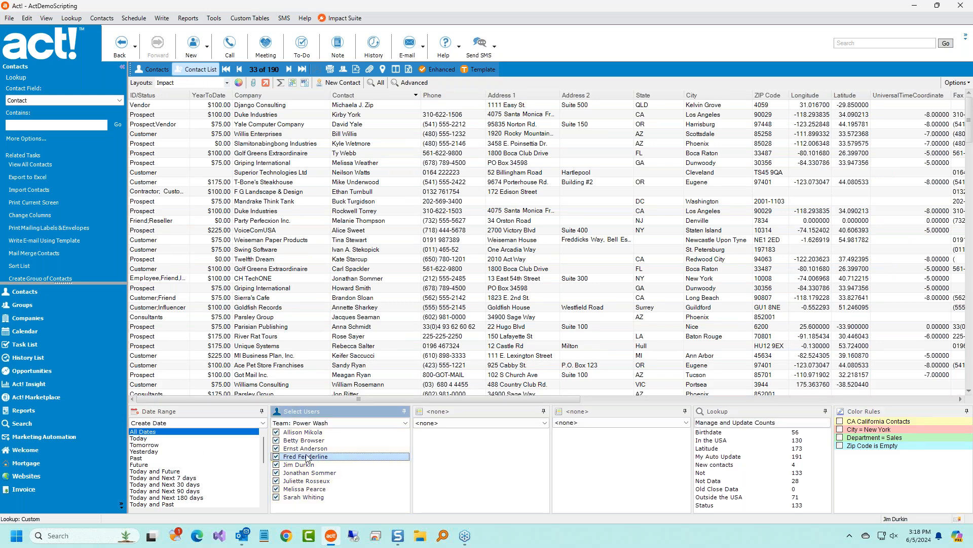
{"action": "left_click", "coordinate": [460, 455]}
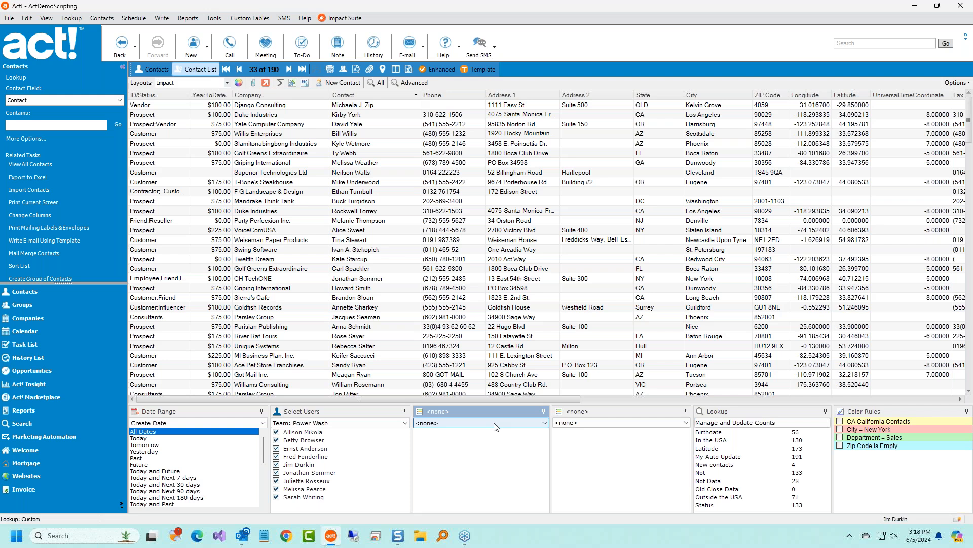
{"action": "double_click", "coordinate": [308, 191]}
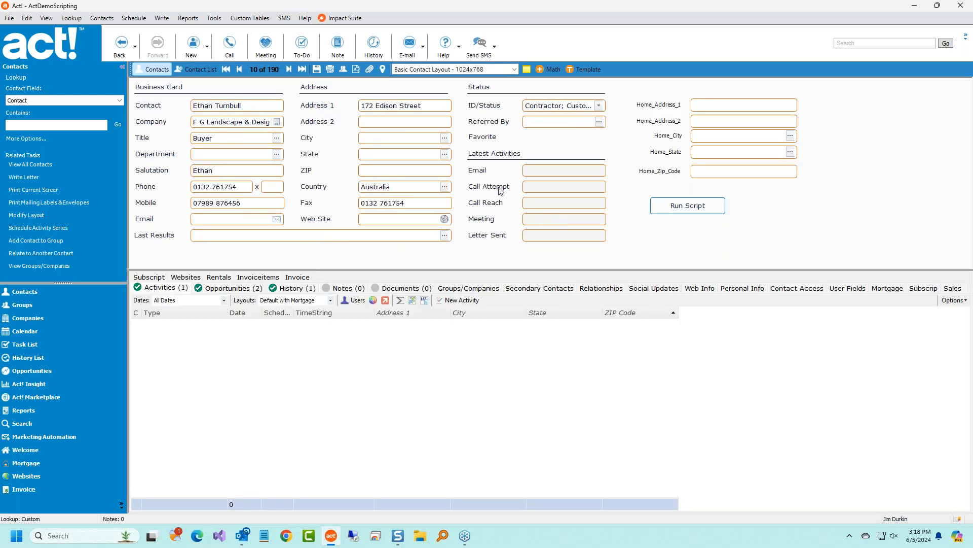
Browse the F G Landscape & Design record's Referred By, ID/Status and City lists without changing anything.
{"action": "left_click", "coordinate": [599, 122]}
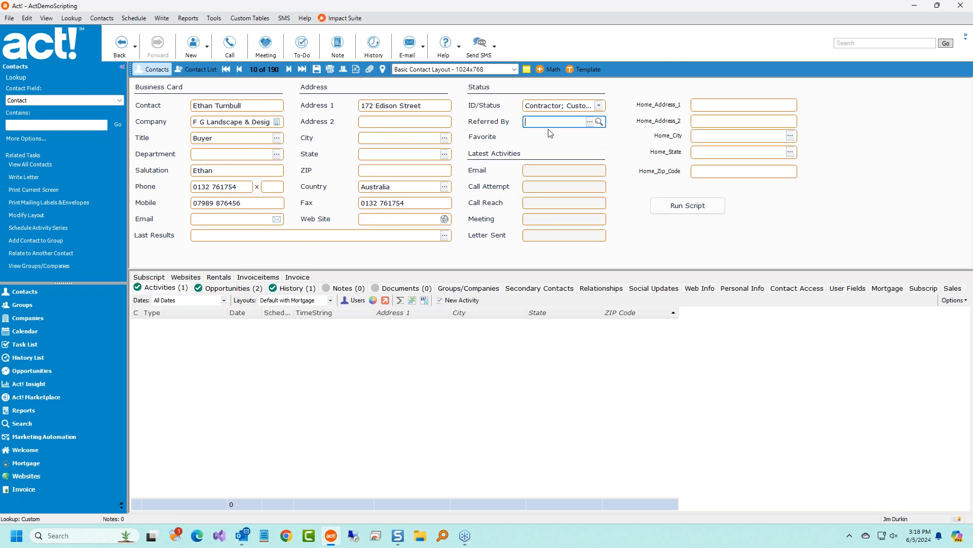
{"action": "left_click", "coordinate": [599, 105]}
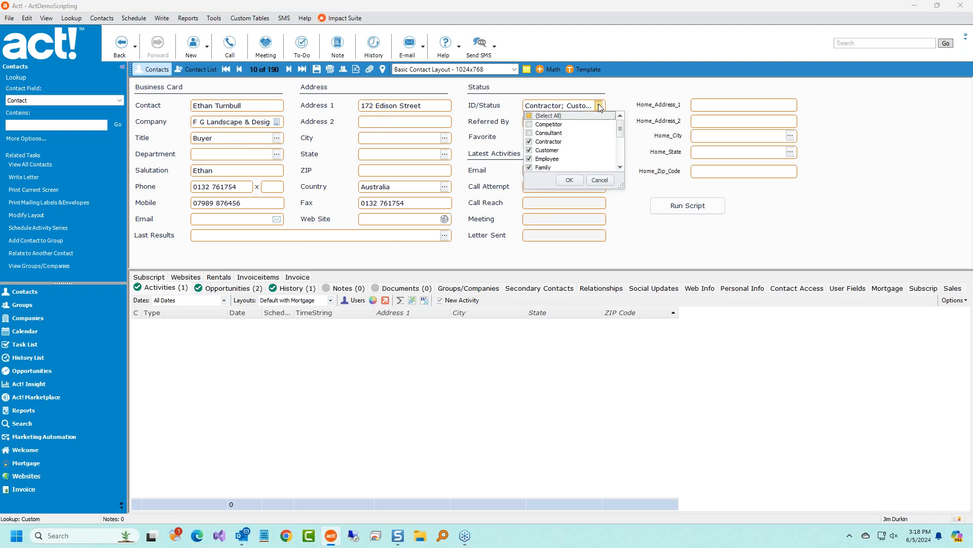
{"action": "left_click", "coordinate": [623, 90]}
{"action": "left_click", "coordinate": [445, 139]}
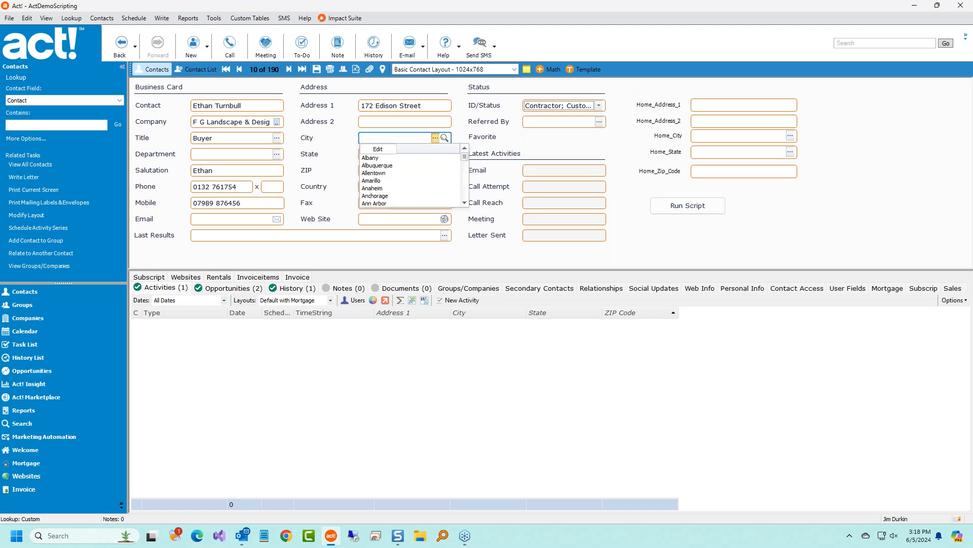
{"action": "left_click", "coordinate": [457, 120]}
{"action": "left_click", "coordinate": [426, 123]}
{"action": "left_click", "coordinate": [431, 107]}
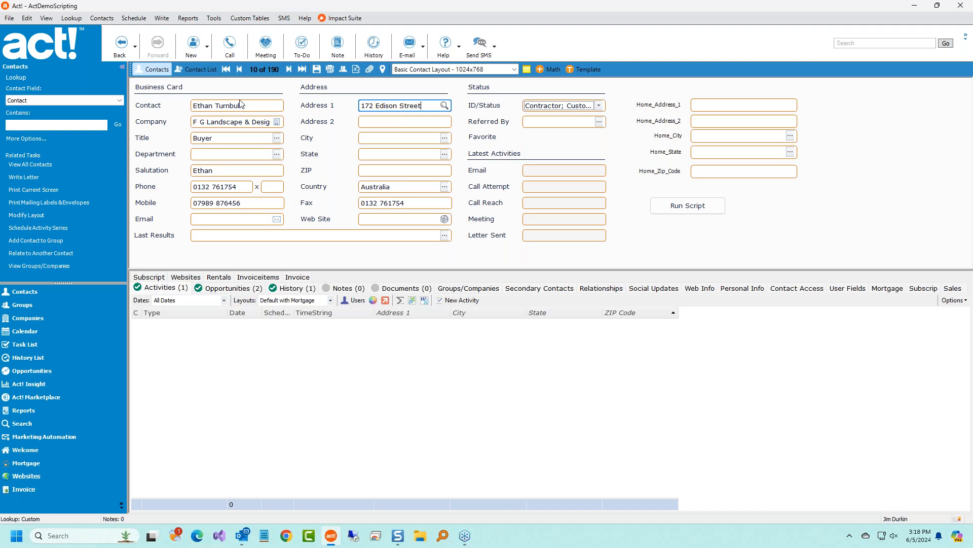
Check the State values, then return to the contact list and list the third filter panel's fields.
{"action": "left_click", "coordinate": [445, 154]}
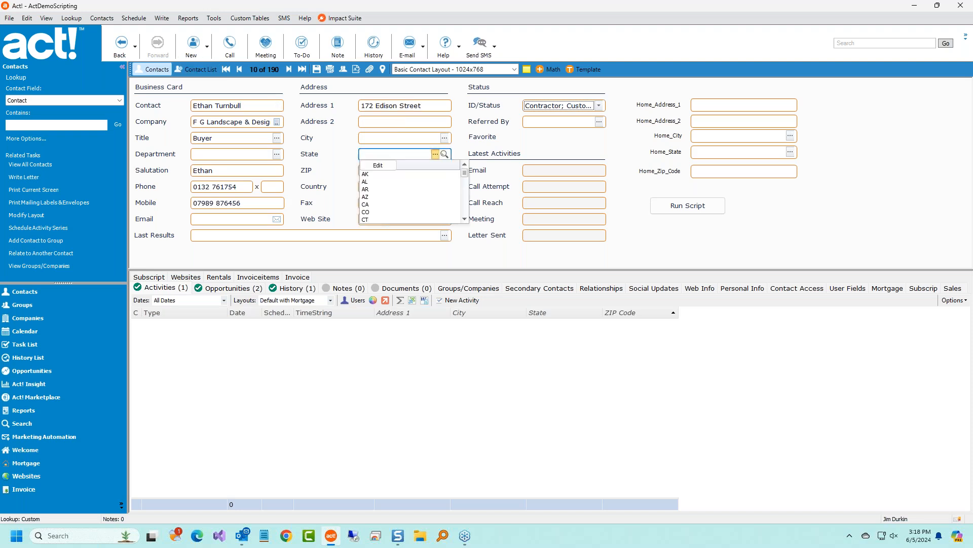
{"action": "left_click", "coordinate": [337, 149]}
{"action": "left_click", "coordinate": [202, 70]}
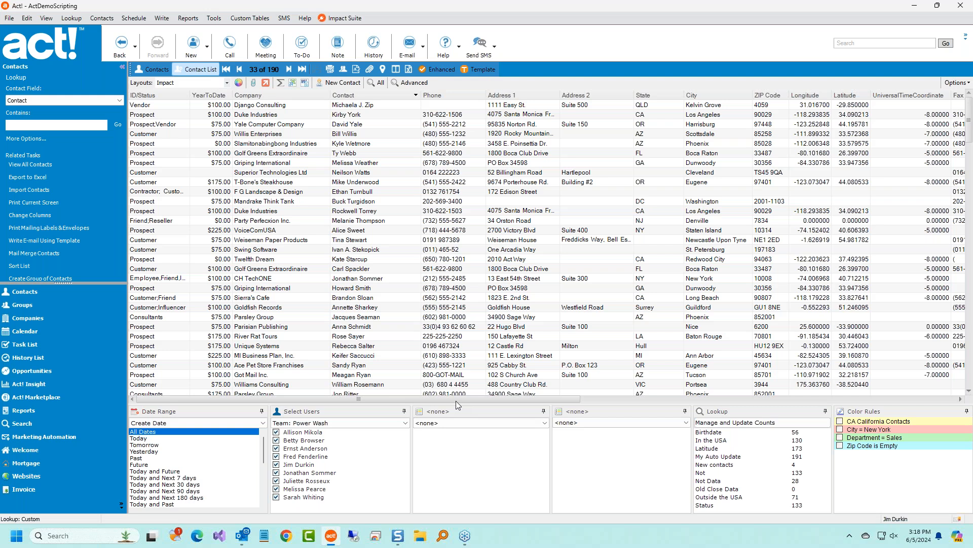
{"action": "left_click", "coordinate": [456, 422]}
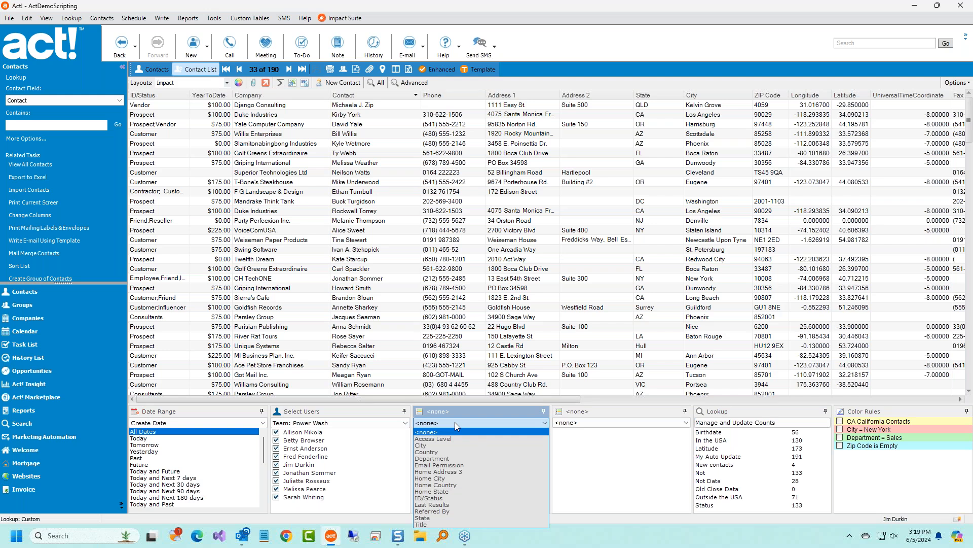
Set the third filter panel to ID/Status, clear all values and tick Employee, Family and Friend.
{"action": "left_click", "coordinate": [426, 499]}
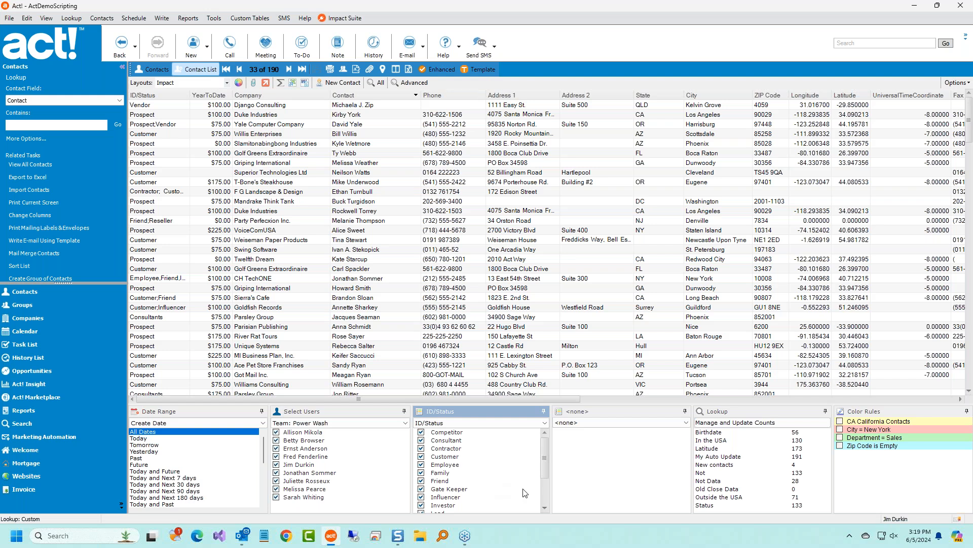
{"action": "right_click", "coordinate": [467, 476]}
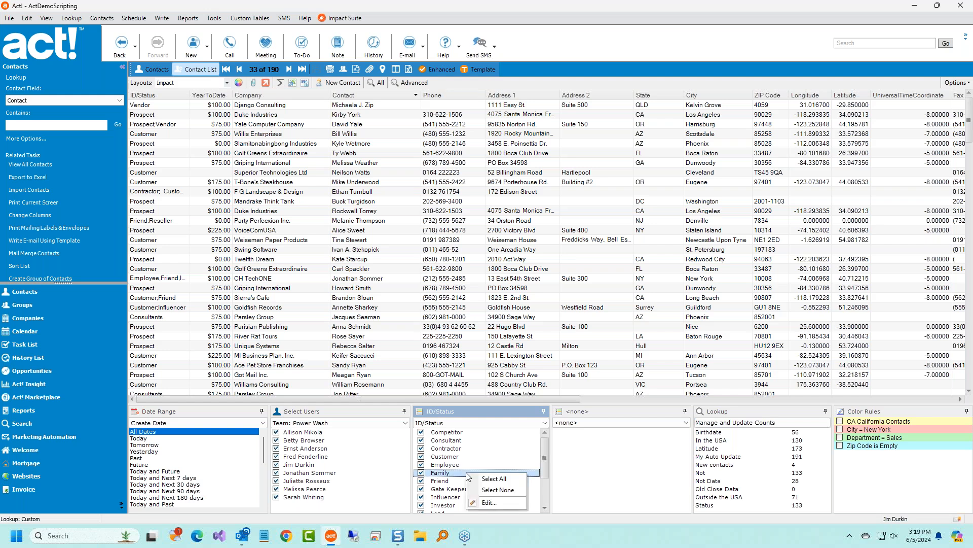
{"action": "left_click", "coordinate": [486, 493]}
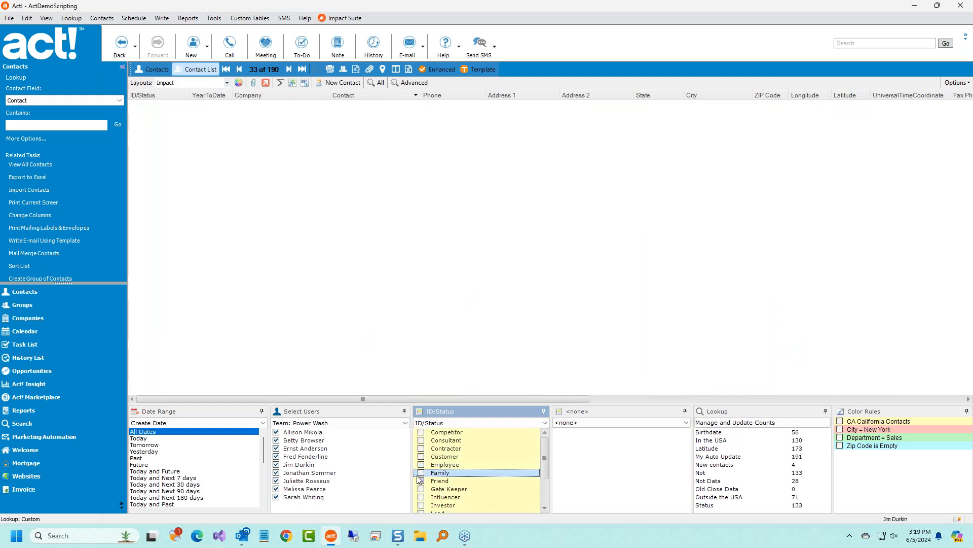
{"action": "left_click", "coordinate": [421, 464]}
{"action": "left_click", "coordinate": [421, 473]}
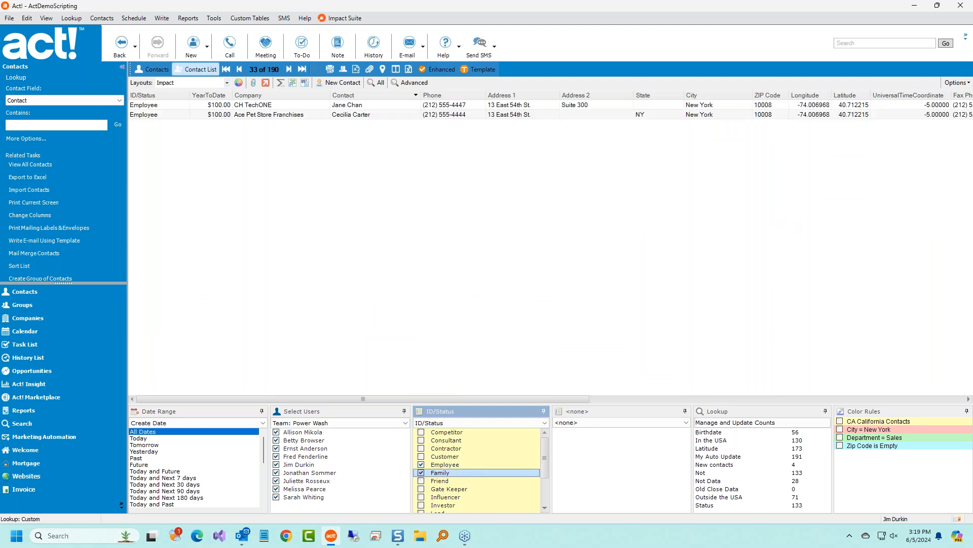
{"action": "left_click", "coordinate": [422, 480]}
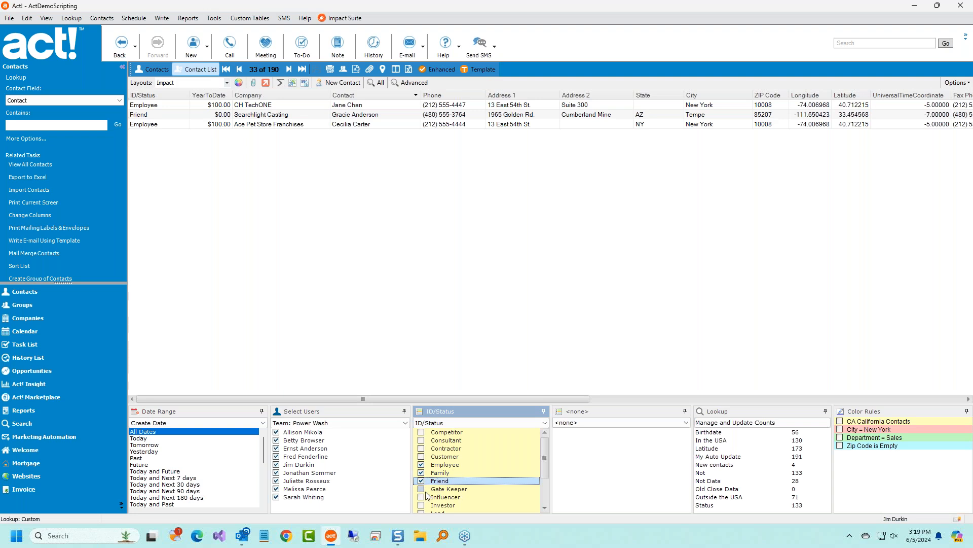
Clear the ID/Status checks again and tick only Prospect, Reseller, Retailer and Supplier.
{"action": "right_click", "coordinate": [436, 475]}
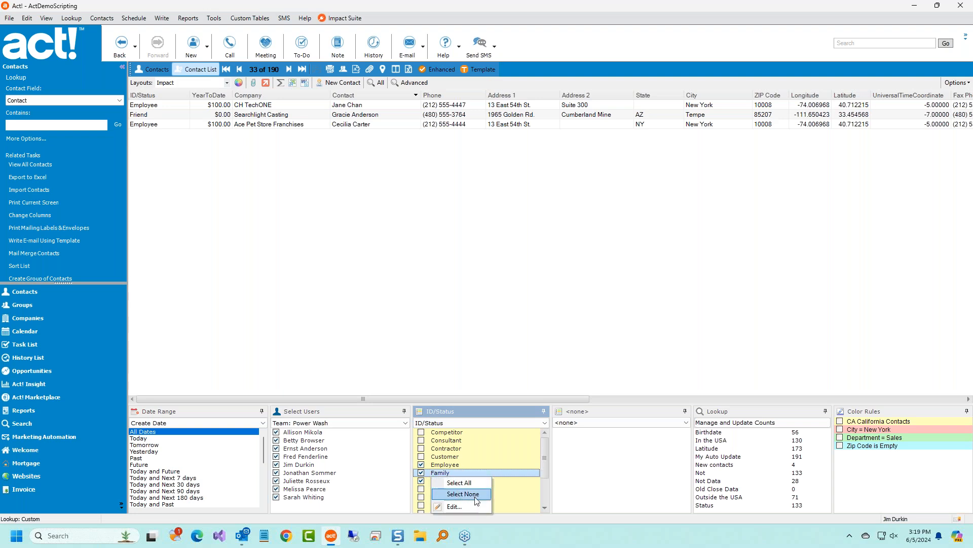
{"action": "left_click", "coordinate": [461, 494]}
{"action": "left_click", "coordinate": [421, 472]}
{"action": "left_click", "coordinate": [420, 480]}
{"action": "left_click", "coordinate": [421, 488]}
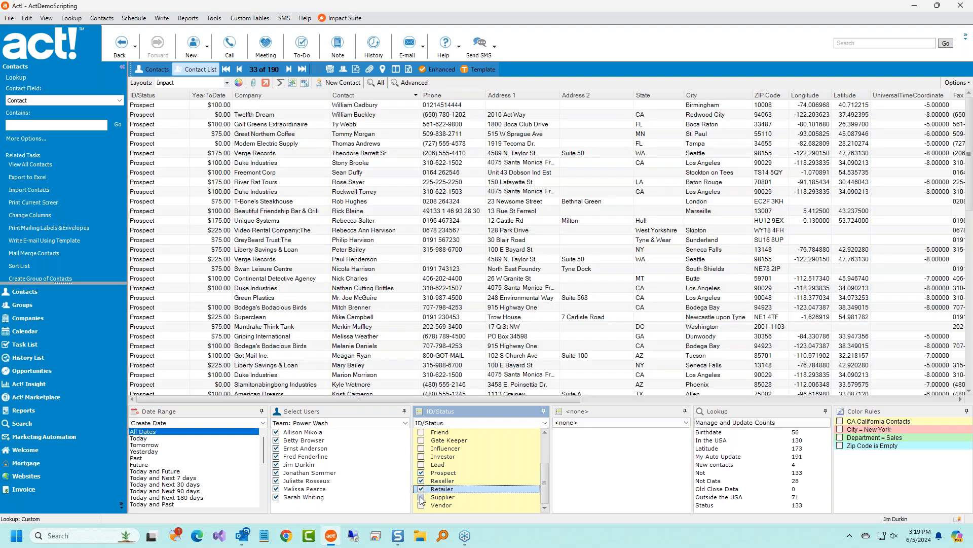
{"action": "left_click", "coordinate": [420, 497]}
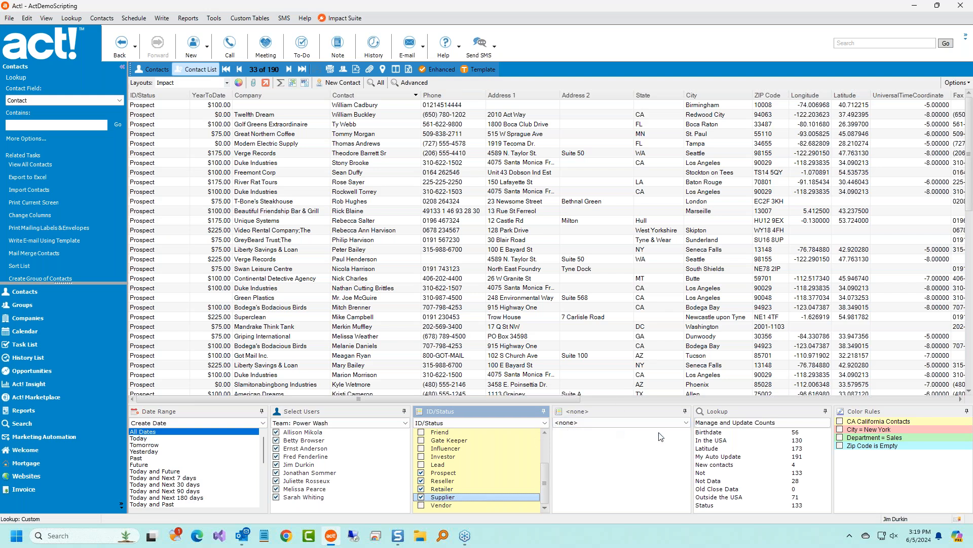
Open the <none> field dropdown on the empty fourth filter panel.
{"action": "left_click", "coordinate": [602, 422]}
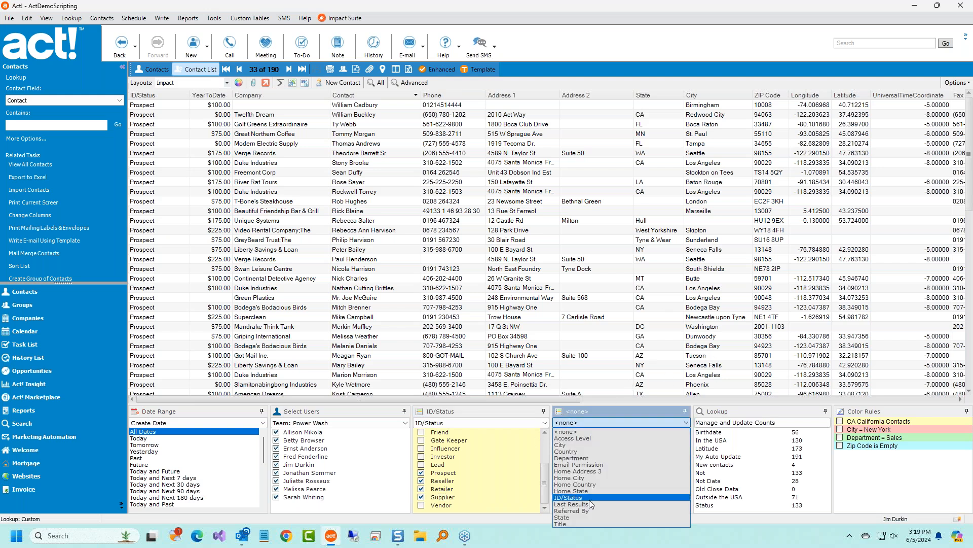
Make the fourth panel filter by State, selecting all, then none, then only CA.
{"action": "left_click", "coordinate": [583, 518]}
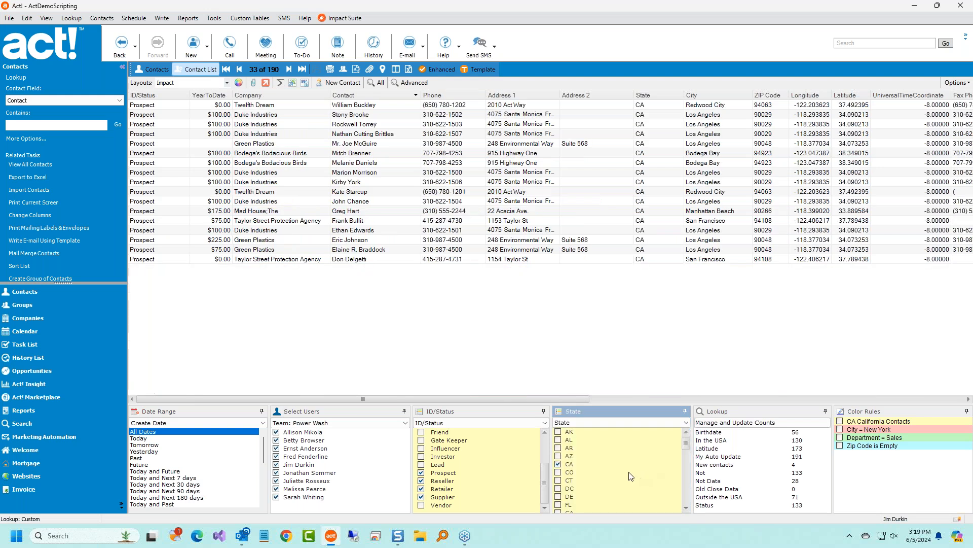
{"action": "right_click", "coordinate": [611, 458]}
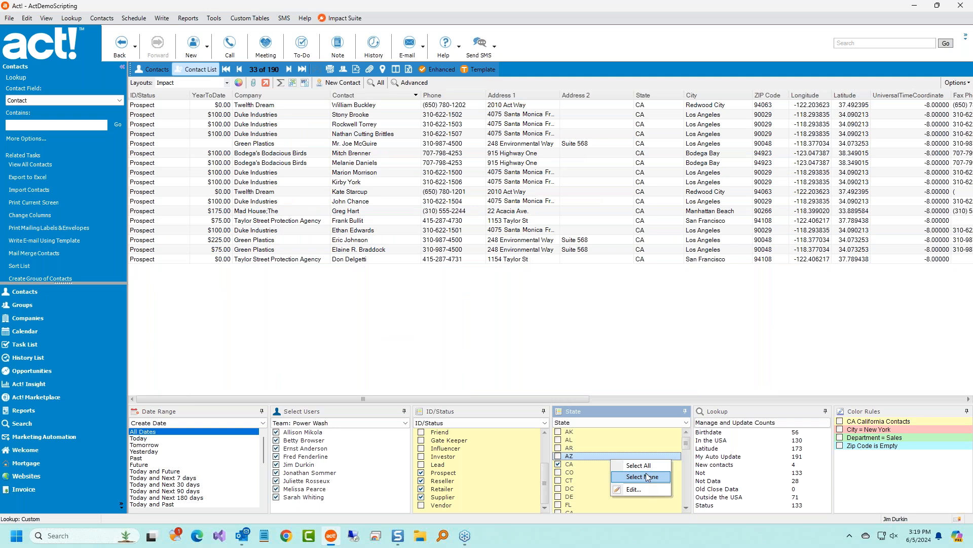
{"action": "left_click", "coordinate": [619, 465]}
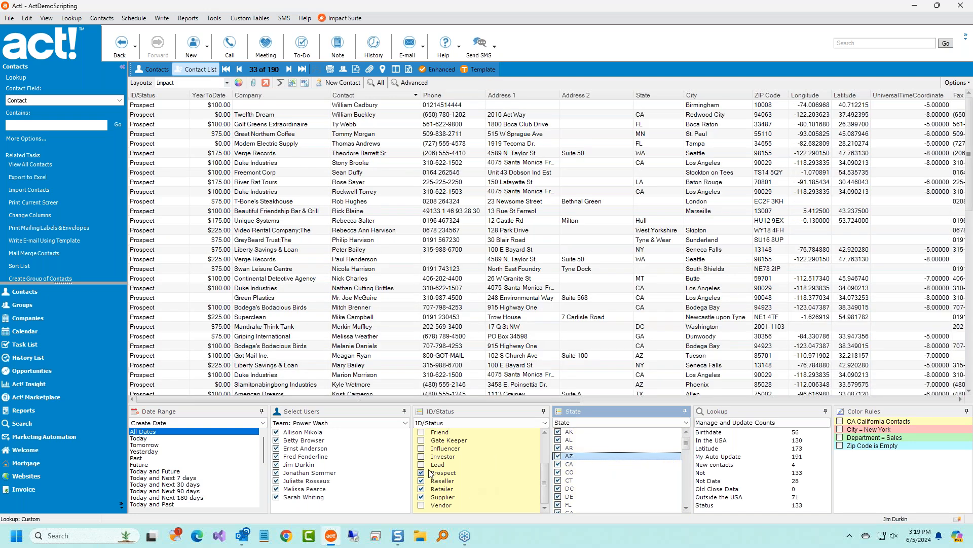
{"action": "right_click", "coordinate": [602, 464]}
{"action": "left_click", "coordinate": [633, 485]}
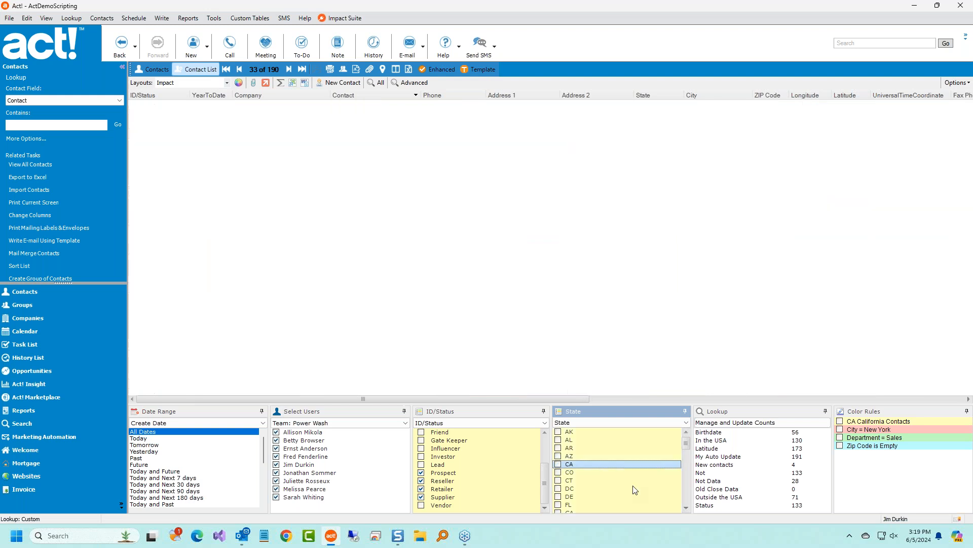
{"action": "left_click", "coordinate": [559, 463]}
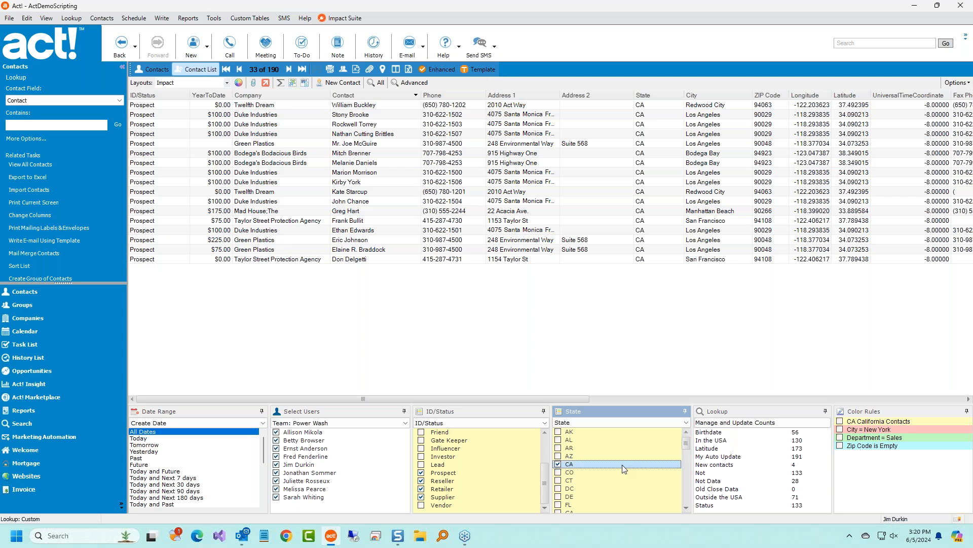
Switch to the classic contact list, select Ace Pet Store, then return to the filter-panel list.
{"action": "left_click", "coordinate": [430, 74]}
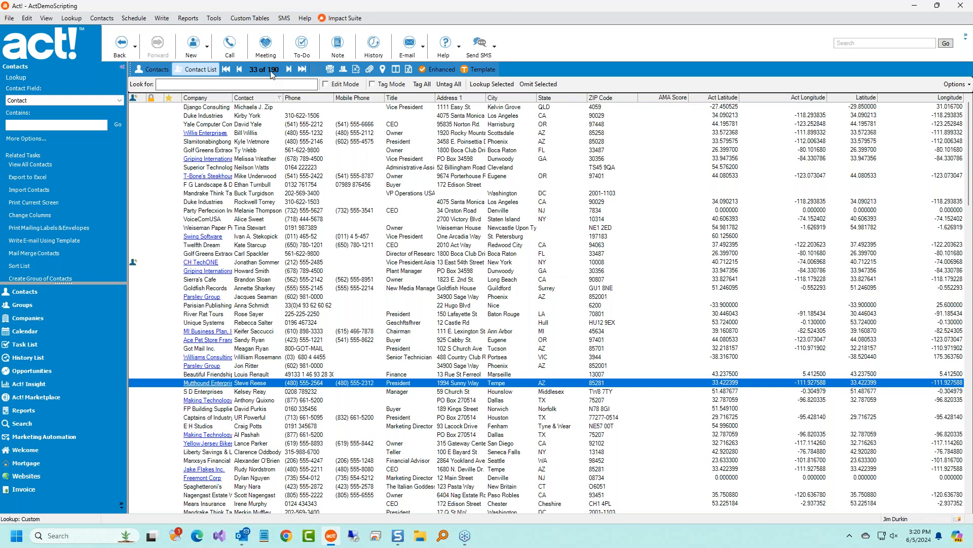
{"action": "left_click", "coordinate": [718, 342]}
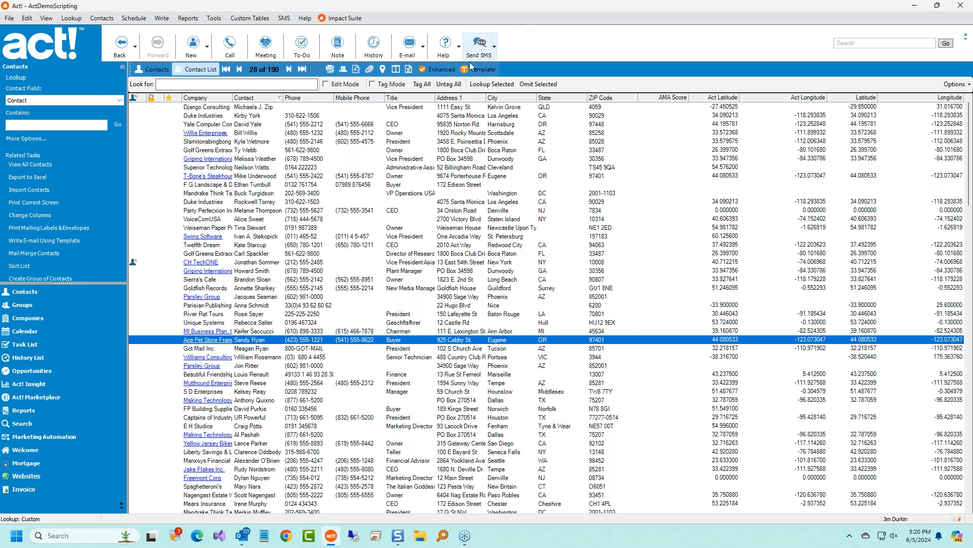
{"action": "left_click", "coordinate": [437, 70]}
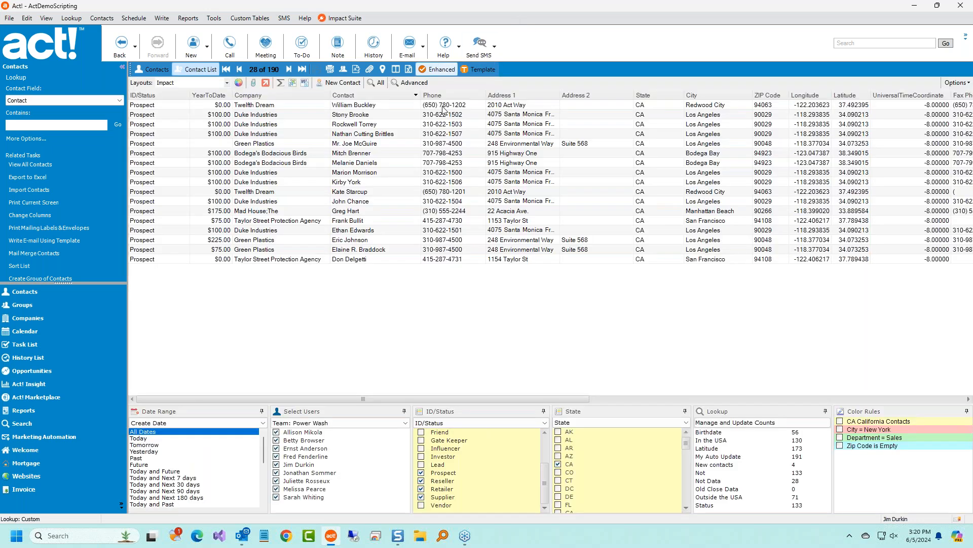
Tick and untick ID/Status values (Lead, Investor, Vendor, Competitor, Consultant, Contractor, Customer) to compare results.
{"action": "left_click", "coordinate": [421, 464]}
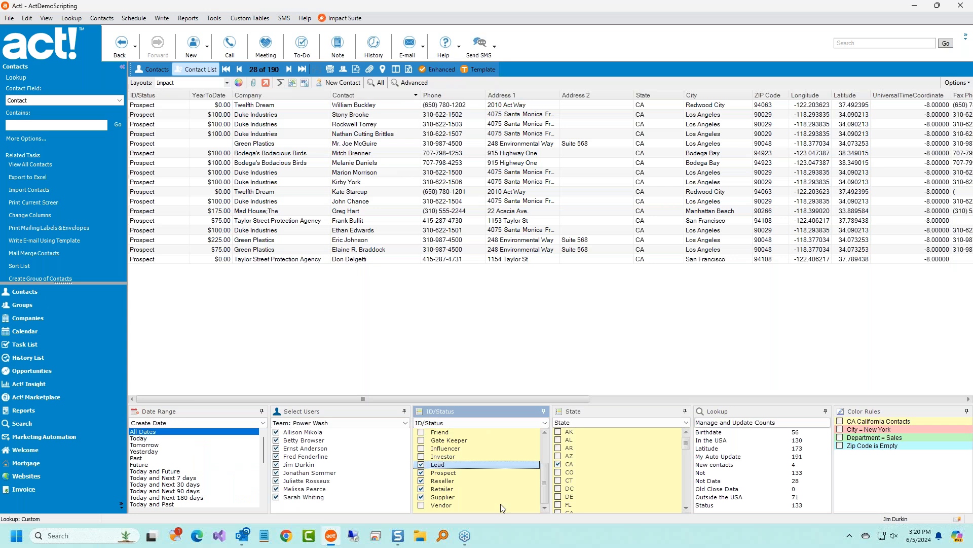
{"action": "left_click", "coordinate": [421, 457]}
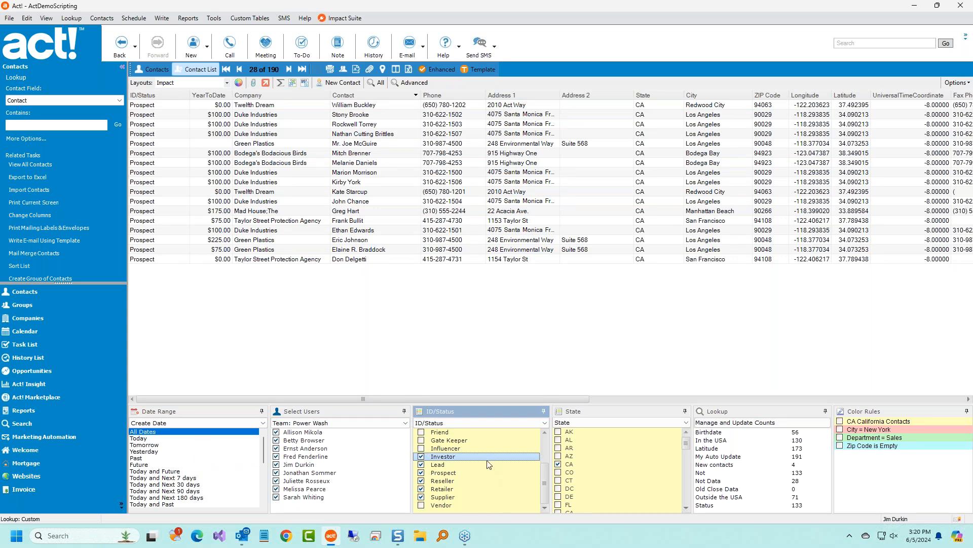
{"action": "left_click", "coordinate": [421, 457]}
{"action": "left_click", "coordinate": [422, 465]}
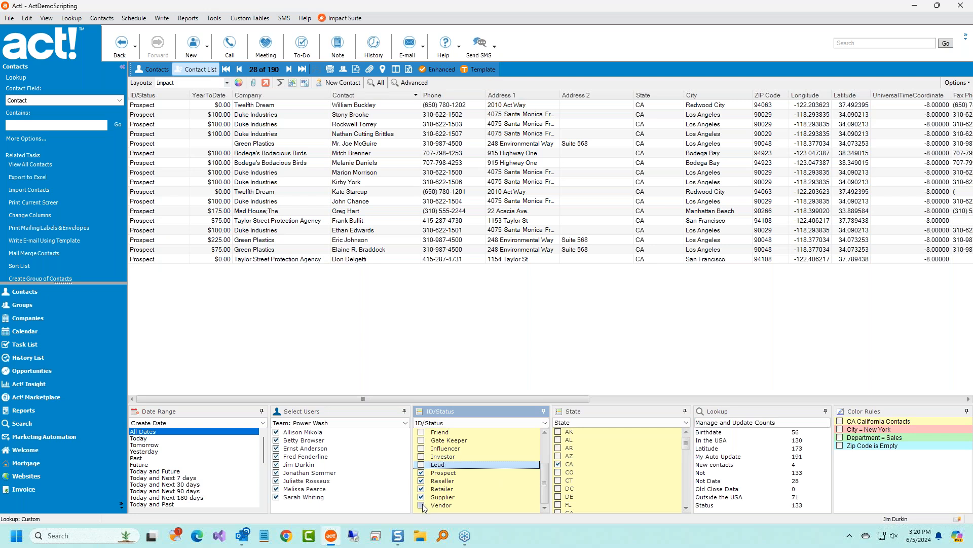
{"action": "left_click", "coordinate": [422, 505]}
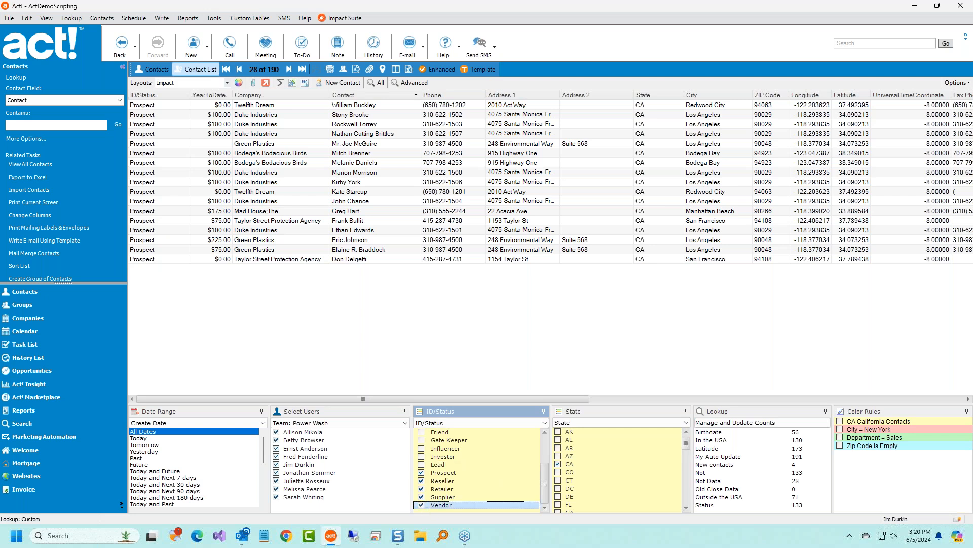
{"action": "scroll", "coordinate": [477, 482], "scroll_direction": "up", "scroll_amount": 2}
{"action": "left_click", "coordinate": [421, 432]}
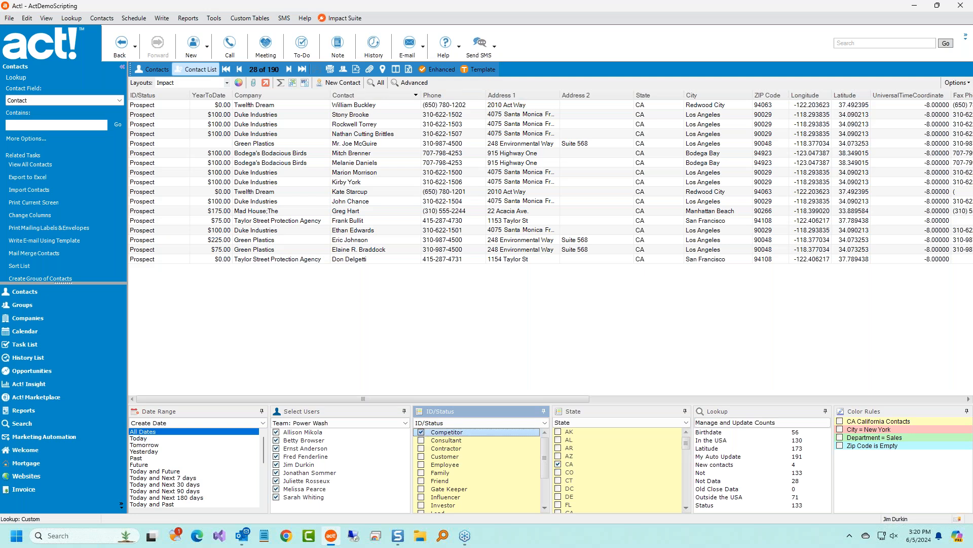
{"action": "left_click", "coordinate": [421, 440]}
{"action": "left_click", "coordinate": [422, 449]}
{"action": "left_click", "coordinate": [421, 456]}
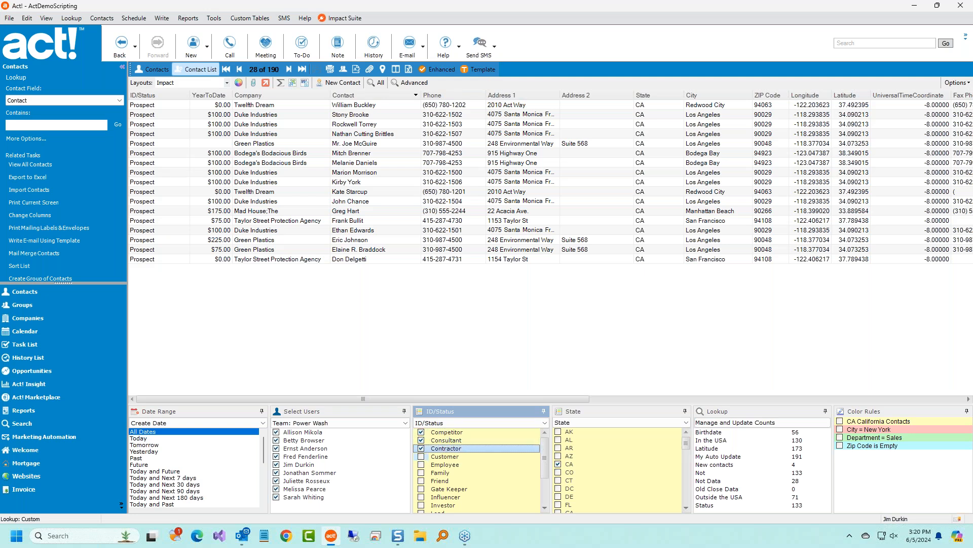
{"action": "left_click", "coordinate": [421, 448]}
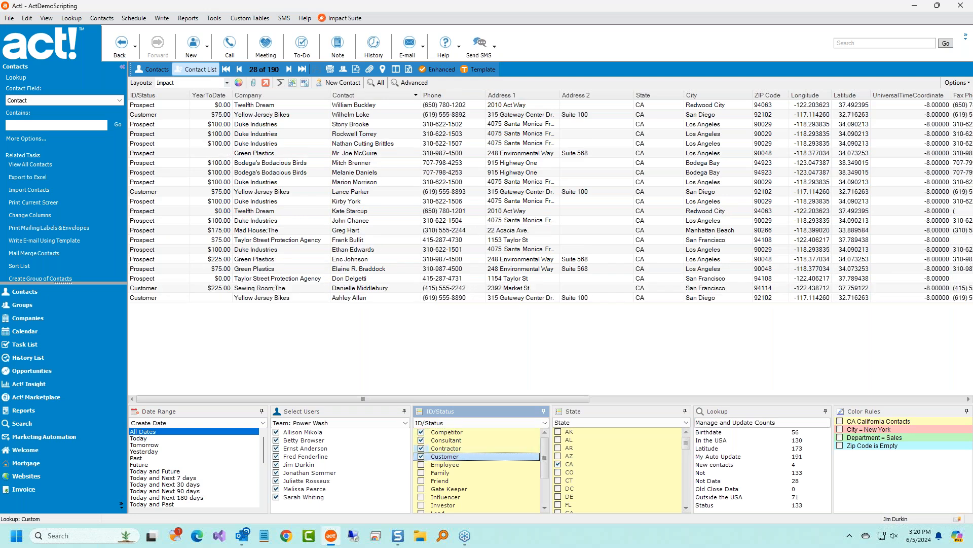
{"action": "left_click", "coordinate": [422, 440]}
{"action": "left_click", "coordinate": [421, 432]}
{"action": "left_click", "coordinate": [421, 456]}
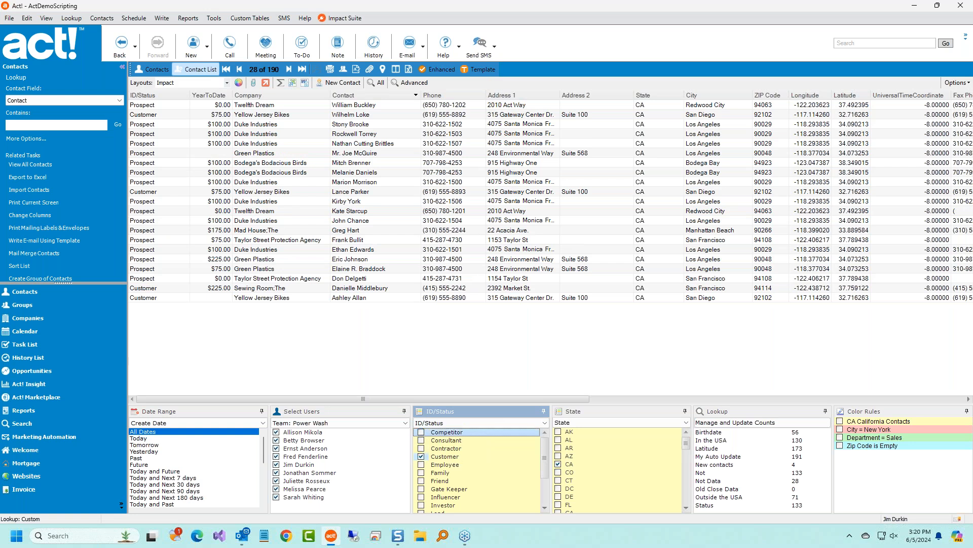
{"action": "left_click", "coordinate": [422, 457]}
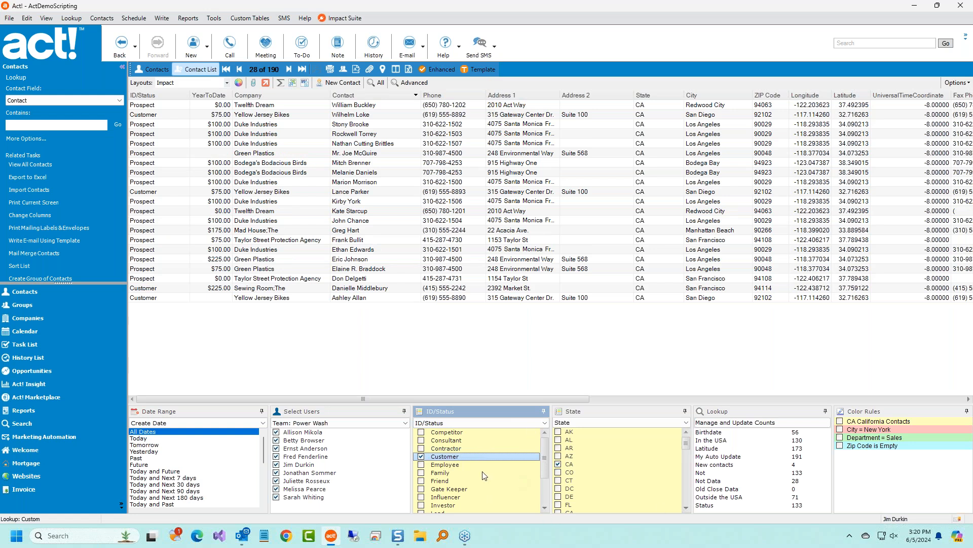
Limit ID/Status to Customer only and add AZ alongside CA in the State filter.
{"action": "right_click", "coordinate": [483, 456]}
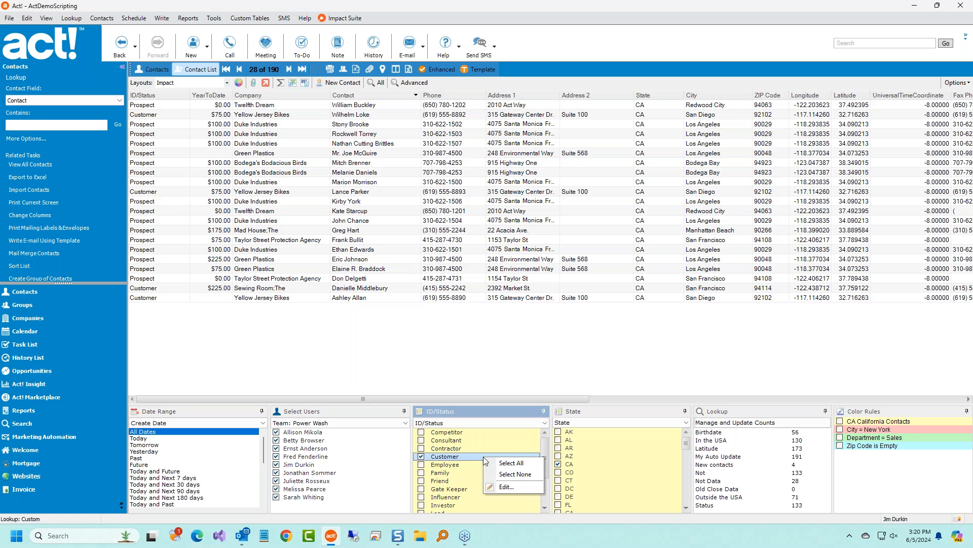
{"action": "left_click", "coordinate": [515, 475]}
{"action": "left_click", "coordinate": [421, 456]}
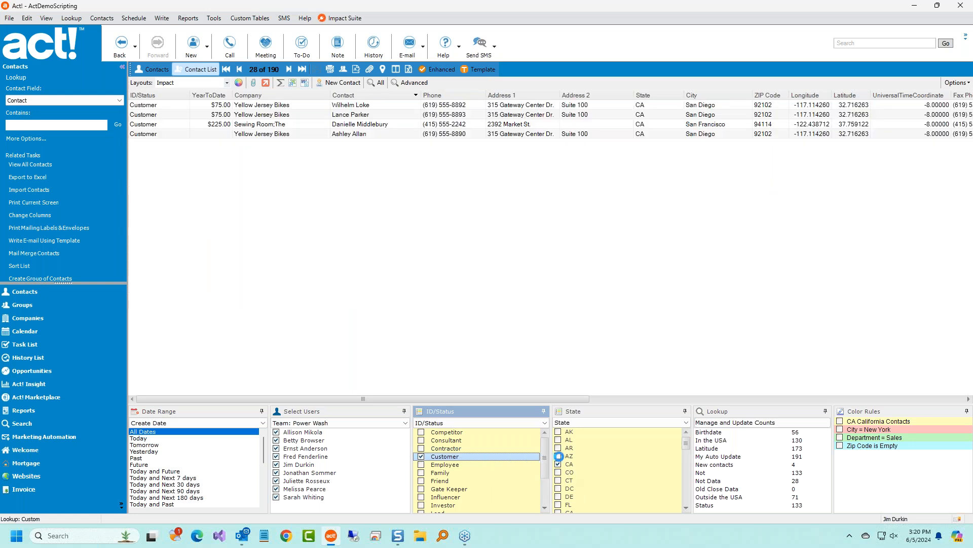
{"action": "left_click", "coordinate": [558, 455]}
{"action": "left_click", "coordinate": [559, 448]}
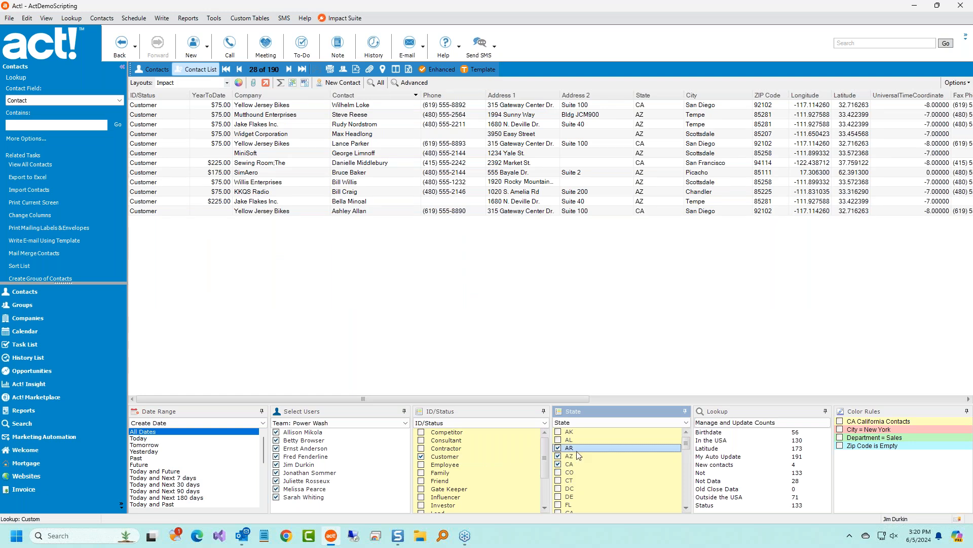
{"action": "left_click", "coordinate": [559, 448]}
Open the advanced contact query and add the criterion State contains CA.
{"action": "left_click", "coordinate": [53, 19]}
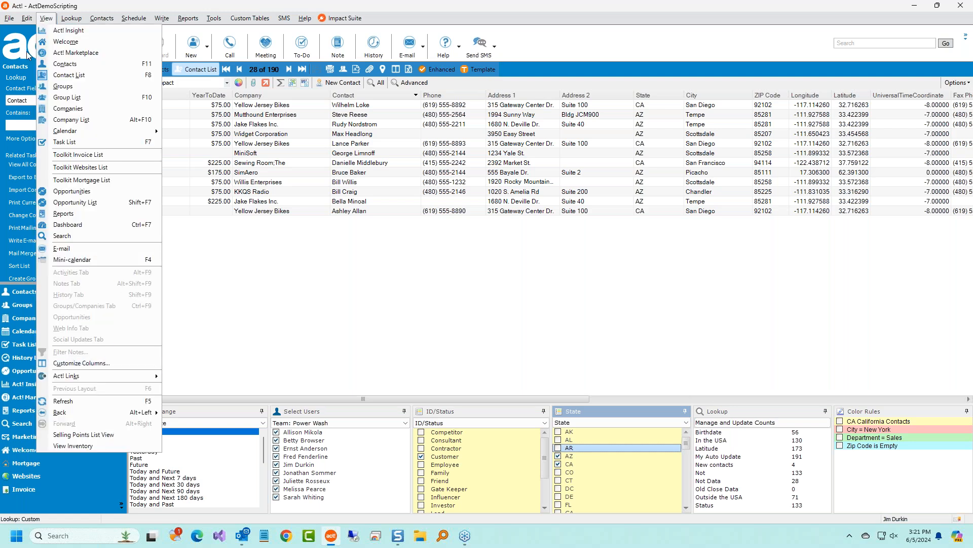
{"action": "left_click", "coordinate": [71, 18]}
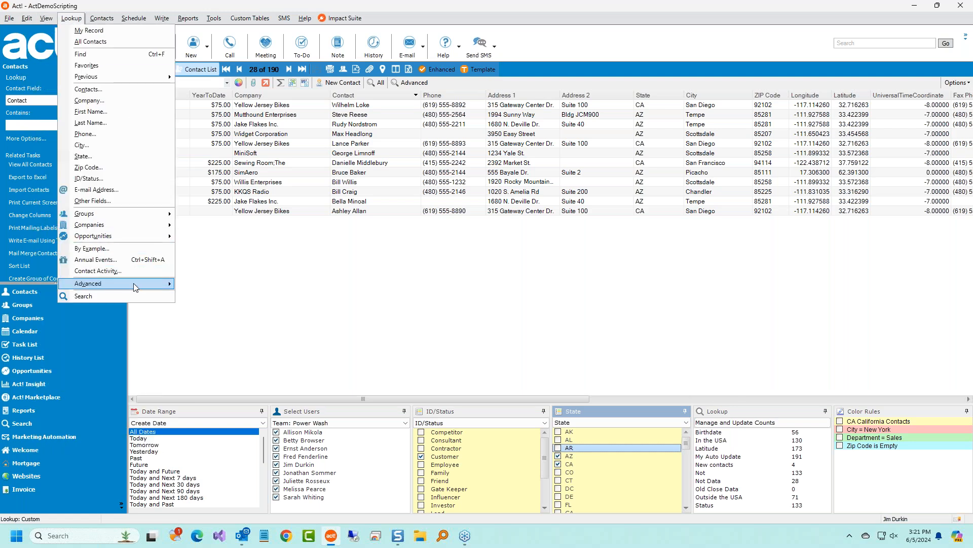
{"action": "mouse_move", "coordinate": [135, 283]}
{"action": "left_click", "coordinate": [214, 284]}
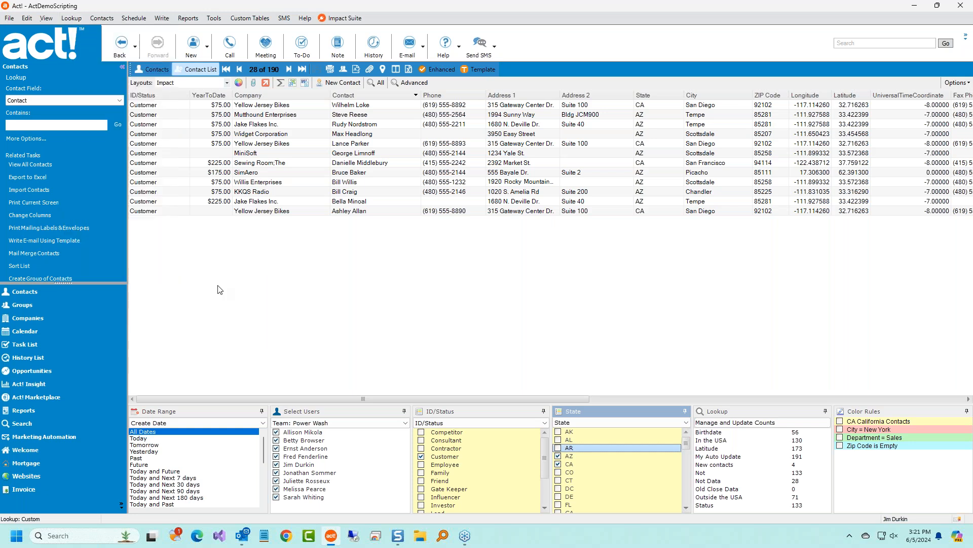
{"action": "left_click", "coordinate": [398, 211]}
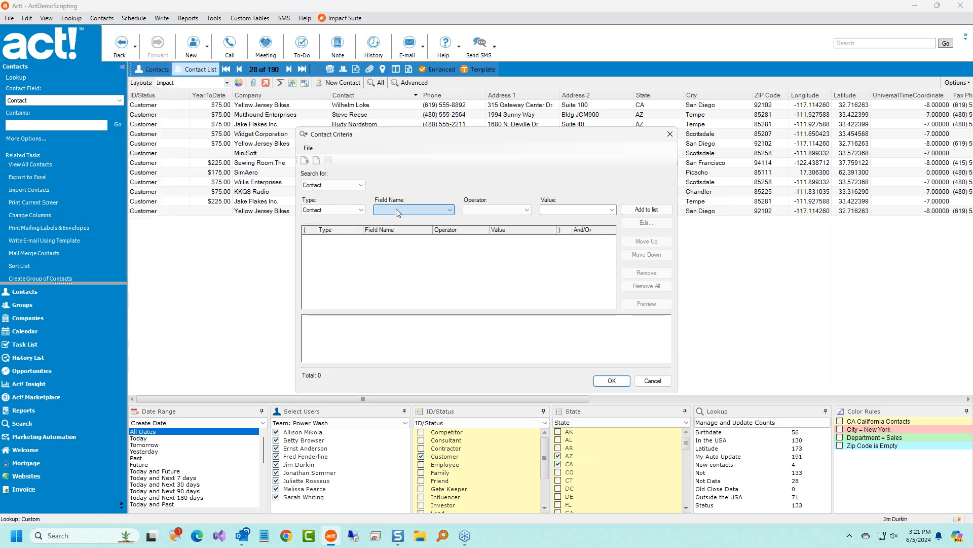
{"action": "left_click", "coordinate": [401, 294]}
{"action": "key", "text": "s"}
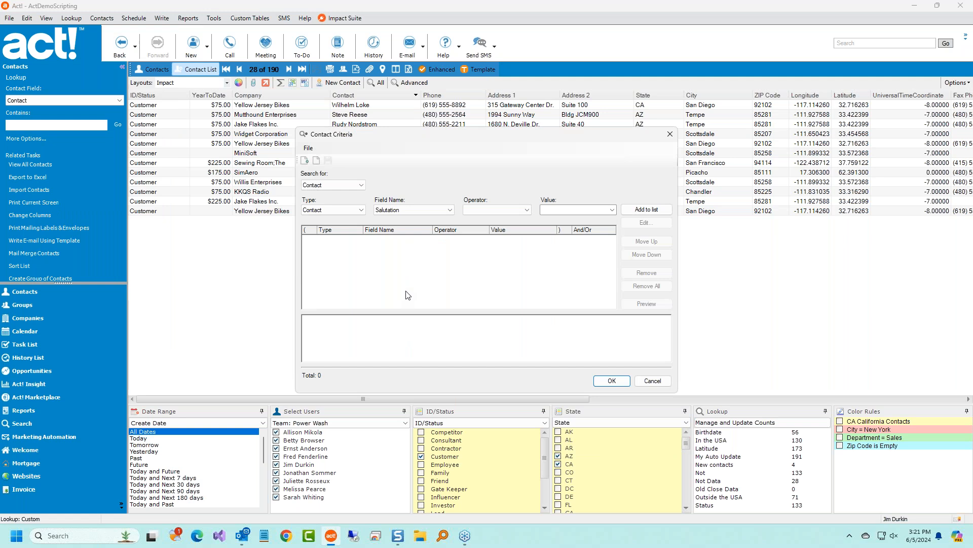
{"action": "scroll", "coordinate": [402, 215], "scroll_direction": "down", "scroll_amount": 2}
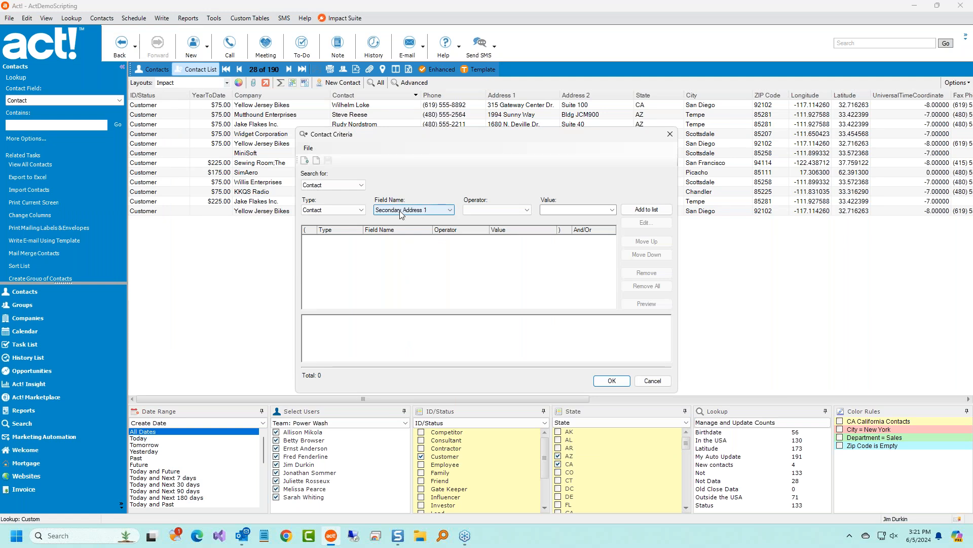
{"action": "left_click", "coordinate": [401, 212]}
{"action": "left_click", "coordinate": [404, 400]}
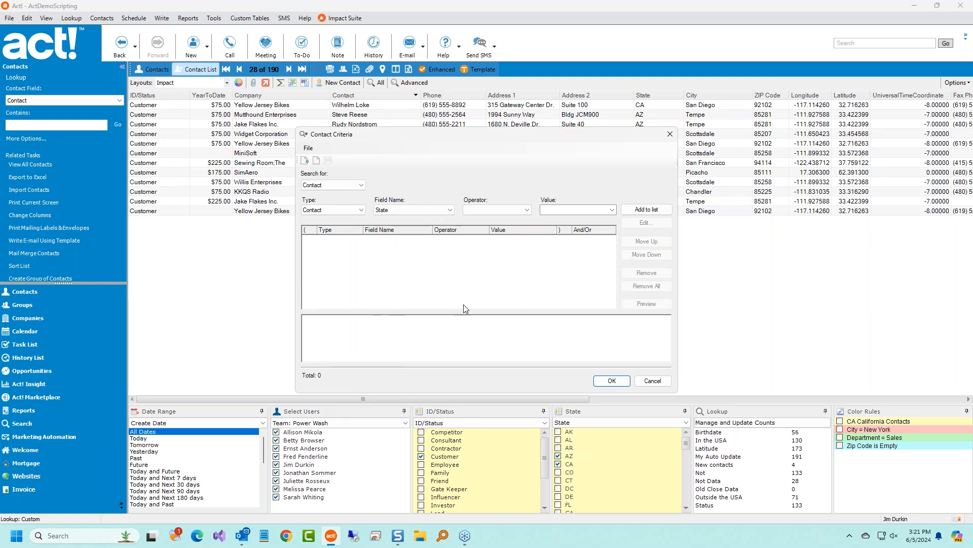
{"action": "left_click", "coordinate": [503, 212]}
{"action": "left_click", "coordinate": [502, 221]}
{"action": "left_click", "coordinate": [568, 211]}
{"action": "left_click", "coordinate": [631, 212]}
Add a second criterion State contains AZ and submit the query with OK.
{"action": "left_click", "coordinate": [395, 210]}
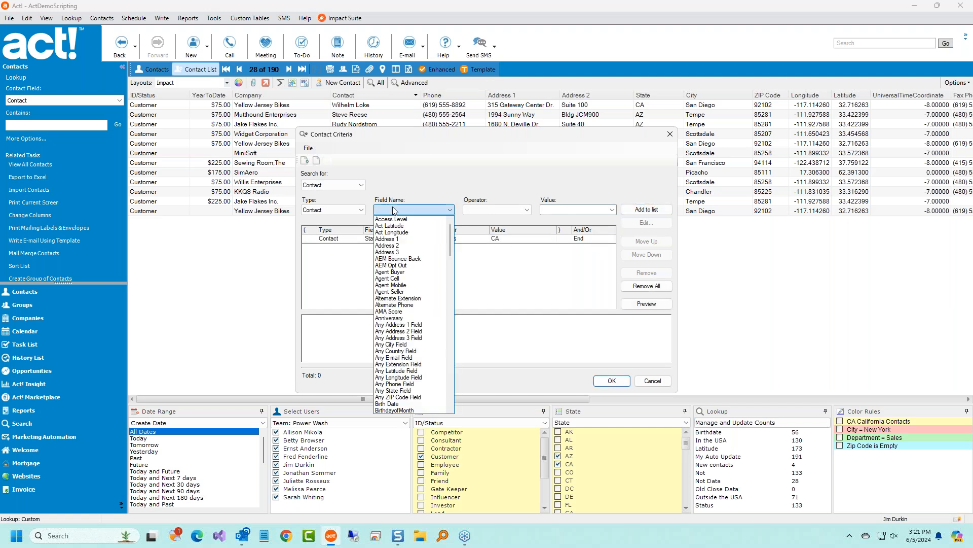
{"action": "type", "text": "State"}
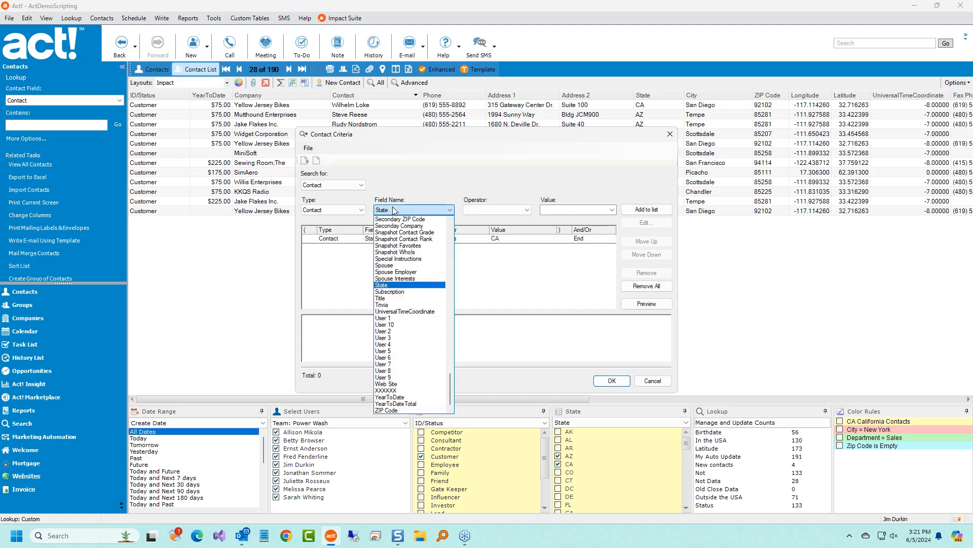
{"action": "left_click", "coordinate": [398, 285]}
{"action": "left_click", "coordinate": [505, 210]}
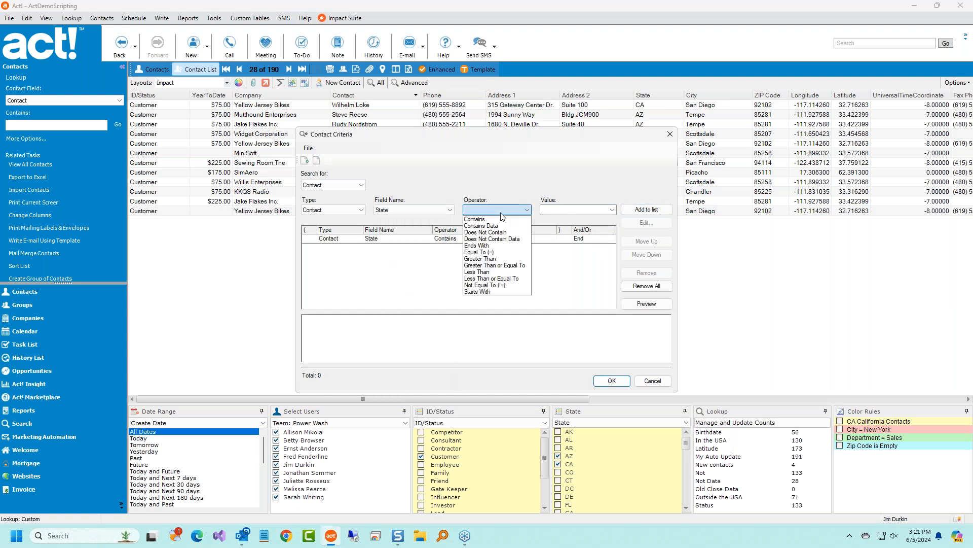
{"action": "left_click", "coordinate": [504, 221]}
{"action": "left_click", "coordinate": [564, 210]}
{"action": "type", "text": "AZ"}
{"action": "left_click", "coordinate": [646, 209]}
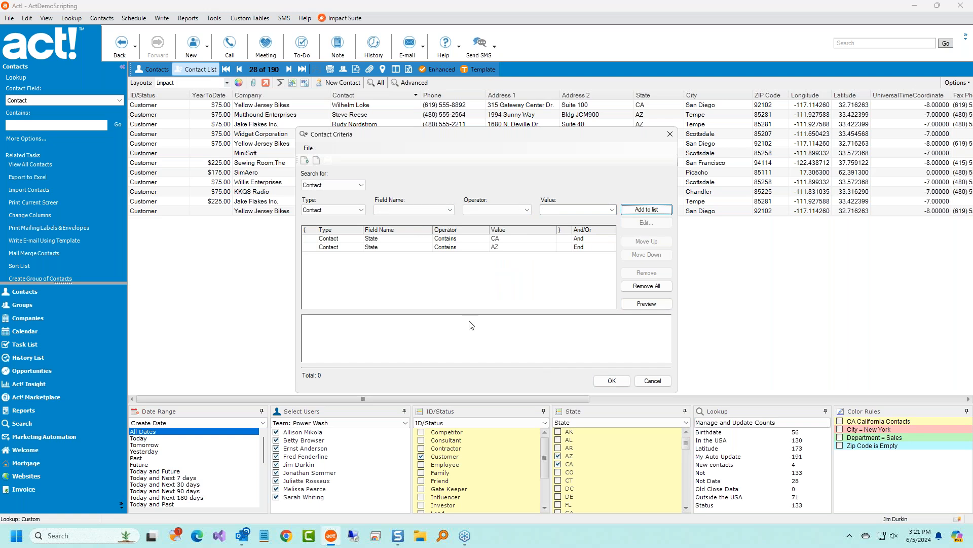
{"action": "left_click", "coordinate": [612, 381]}
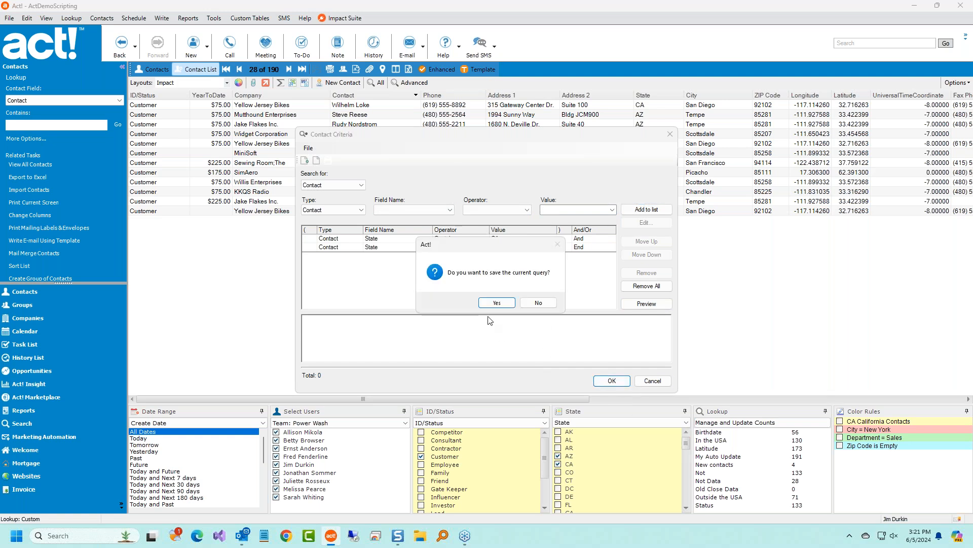
Save the query as 'Fav States', run it, and dismiss the no-records warning.
{"action": "left_click", "coordinate": [494, 304]}
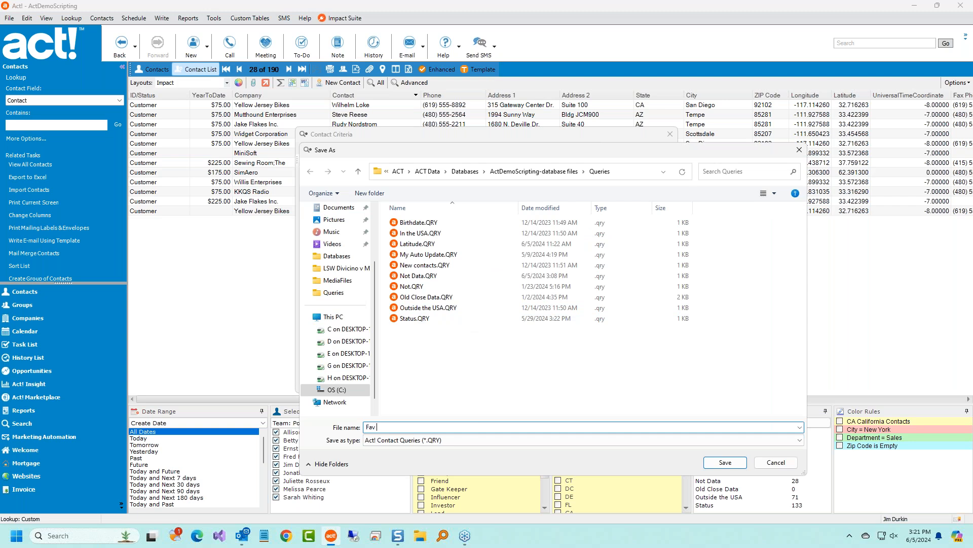
{"action": "type", "text": "Fav States"}
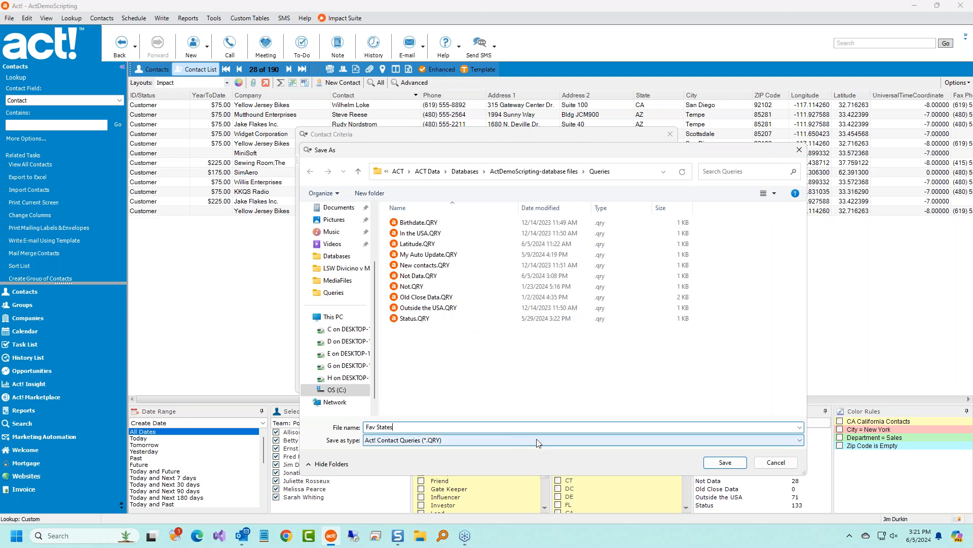
{"action": "left_click", "coordinate": [710, 462]}
{"action": "left_click", "coordinate": [464, 295]}
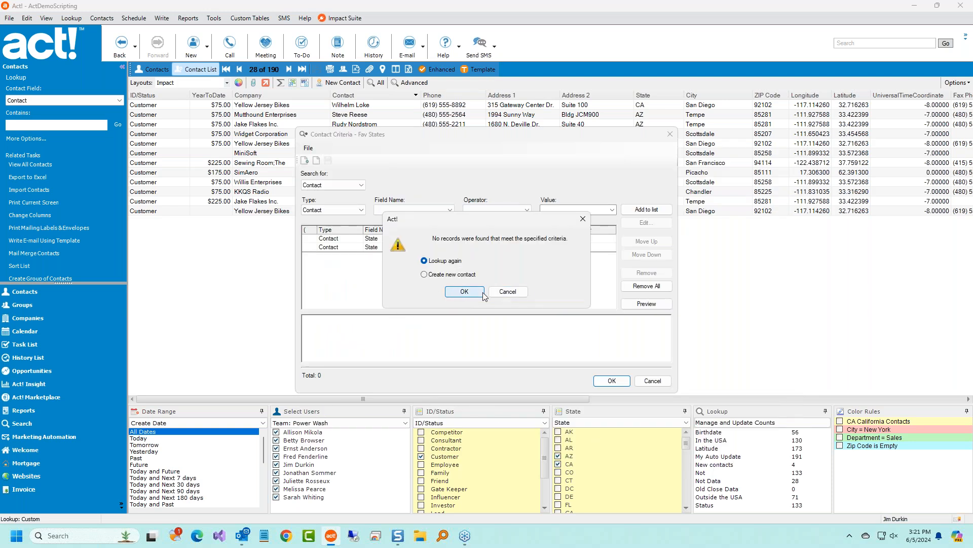
{"action": "left_click", "coordinate": [508, 292]}
Join the CA and AZ criteria with Or, save the change and rerun the query.
{"action": "left_click", "coordinate": [584, 242]}
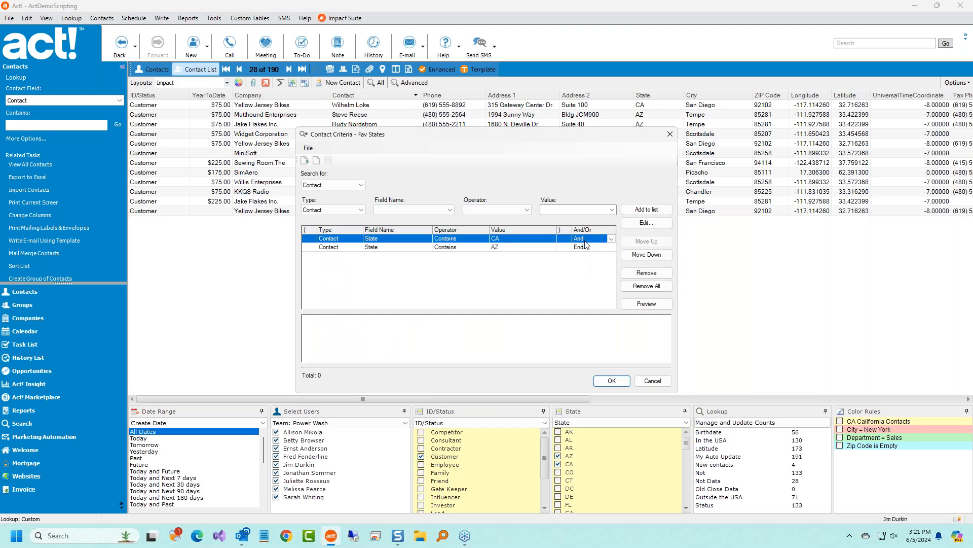
{"action": "left_click", "coordinate": [612, 239]}
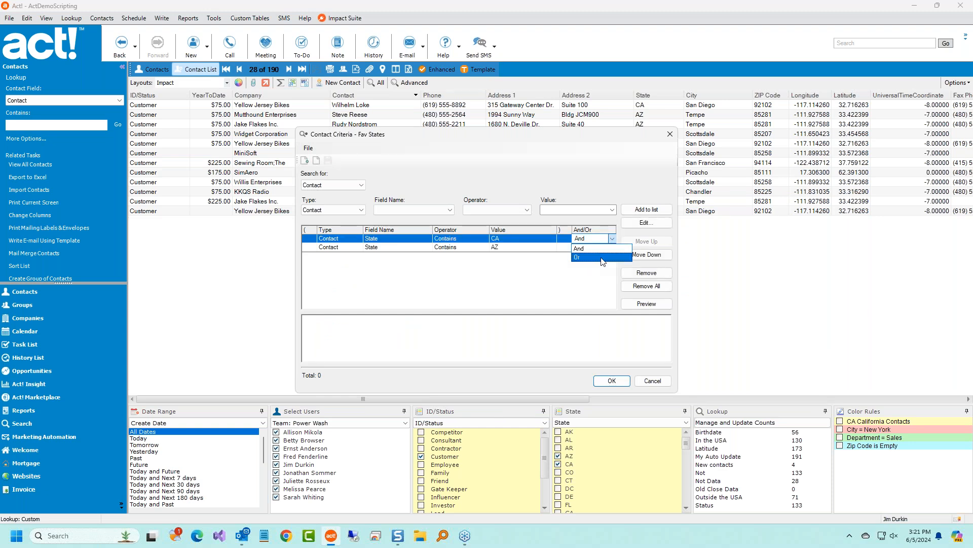
{"action": "left_click", "coordinate": [602, 258]}
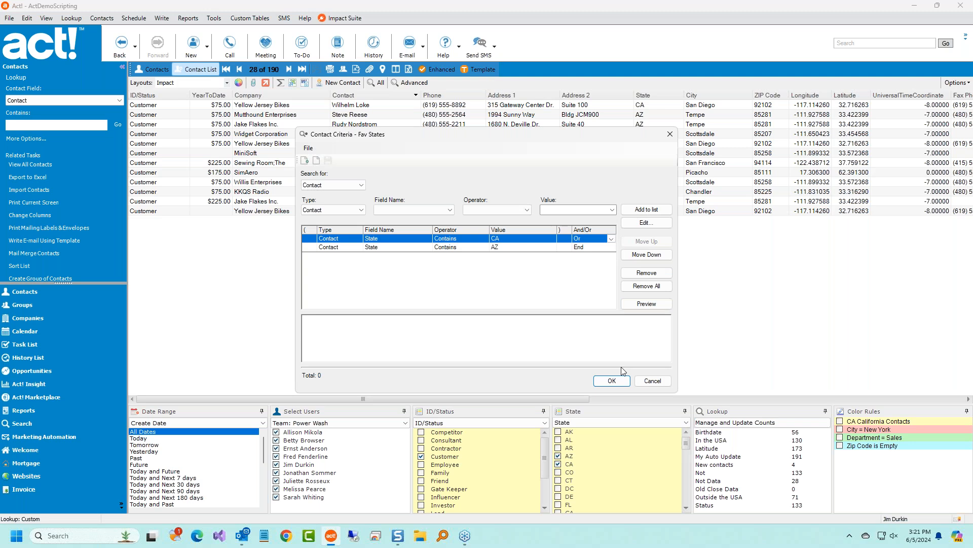
{"action": "left_click", "coordinate": [604, 380]}
{"action": "left_click", "coordinate": [497, 303]}
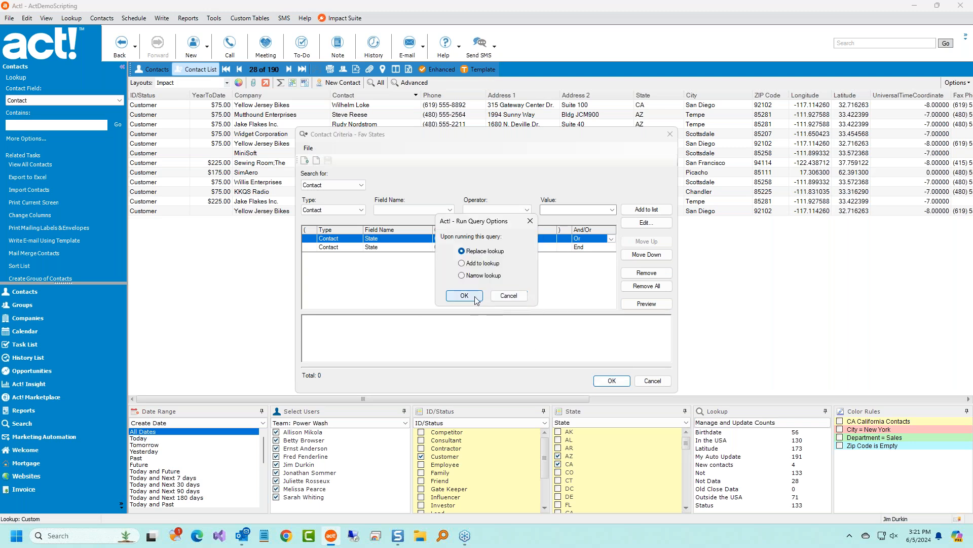
{"action": "left_click", "coordinate": [469, 300]}
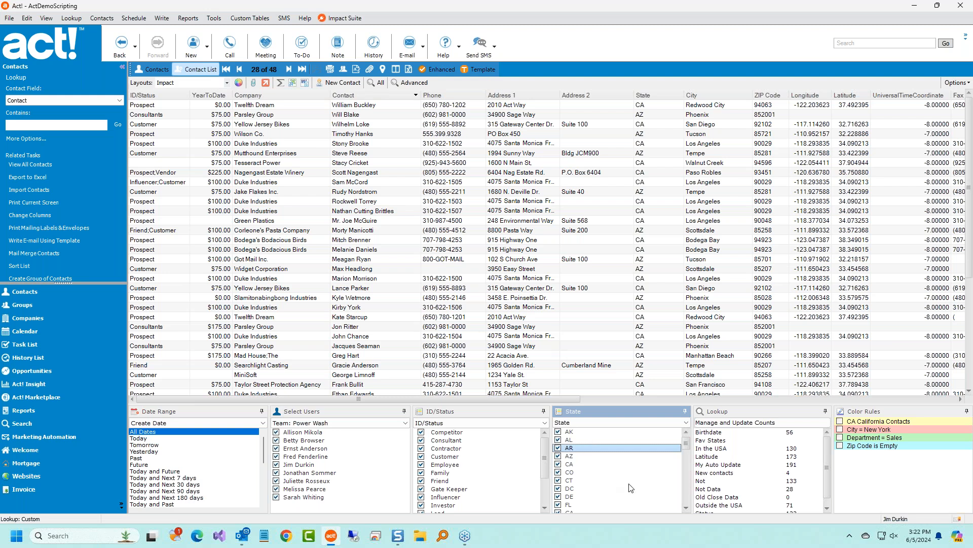
{"action": "left_click", "coordinate": [46, 18]}
{"action": "left_click", "coordinate": [72, 18]}
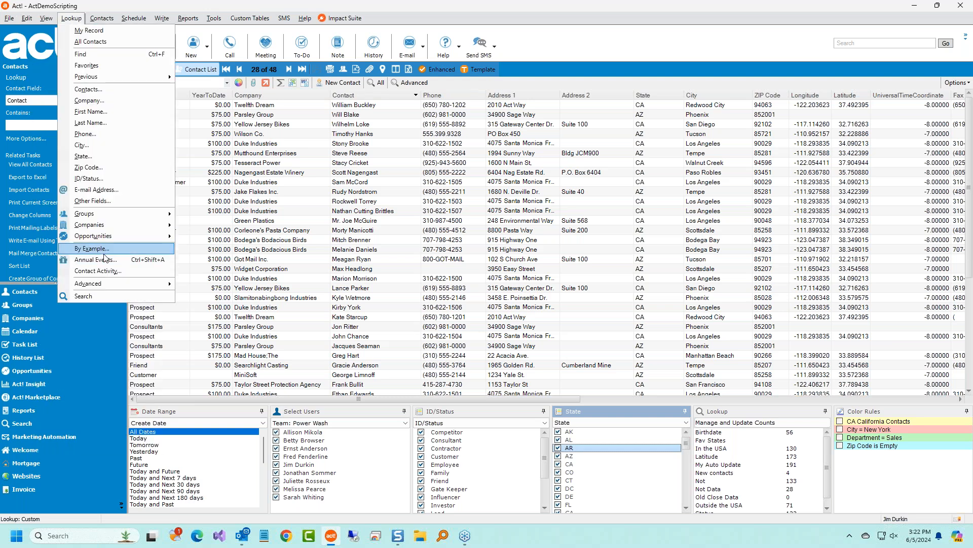
{"action": "mouse_move", "coordinate": [127, 285]}
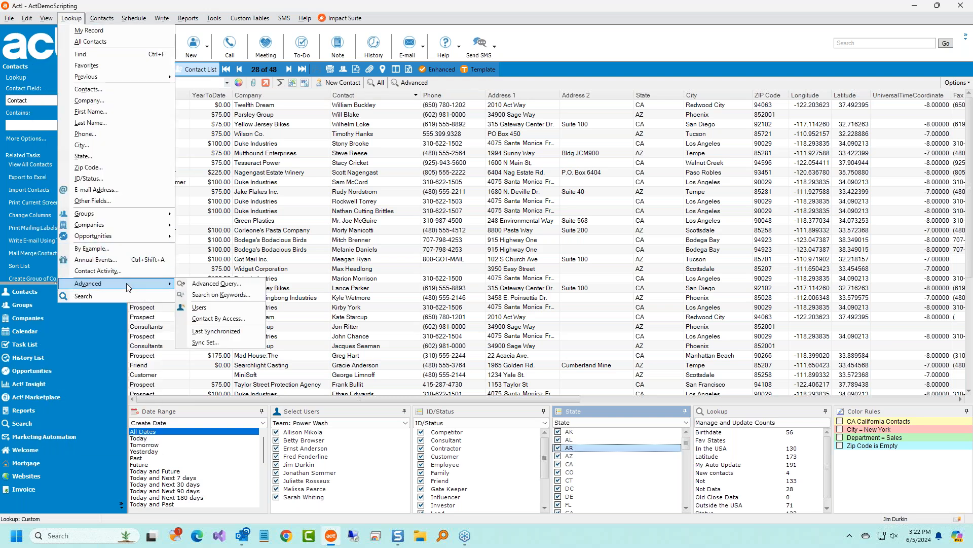
{"action": "left_click", "coordinate": [217, 284]}
{"action": "left_click", "coordinate": [307, 148]}
{"action": "left_click", "coordinate": [323, 170]}
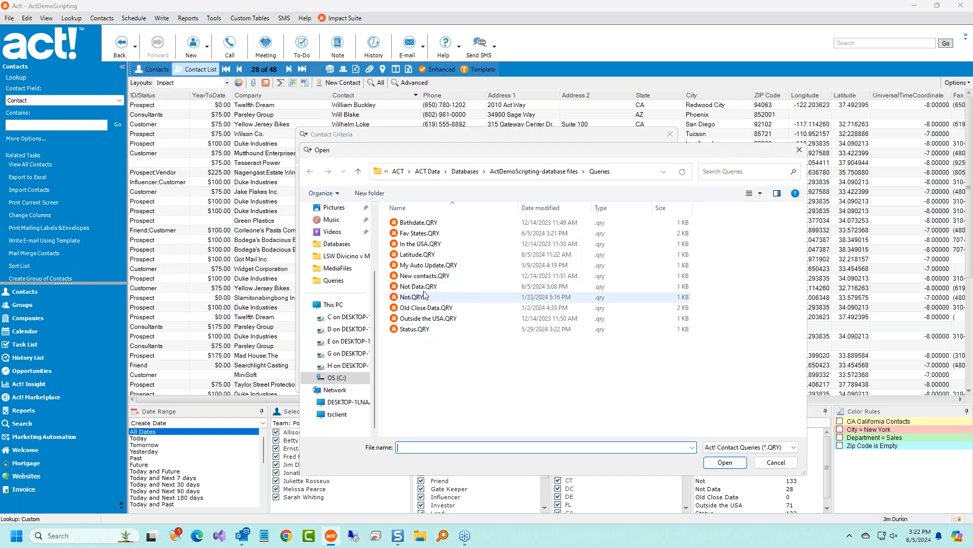
{"action": "left_click", "coordinate": [420, 235]}
{"action": "double_click", "coordinate": [420, 234]}
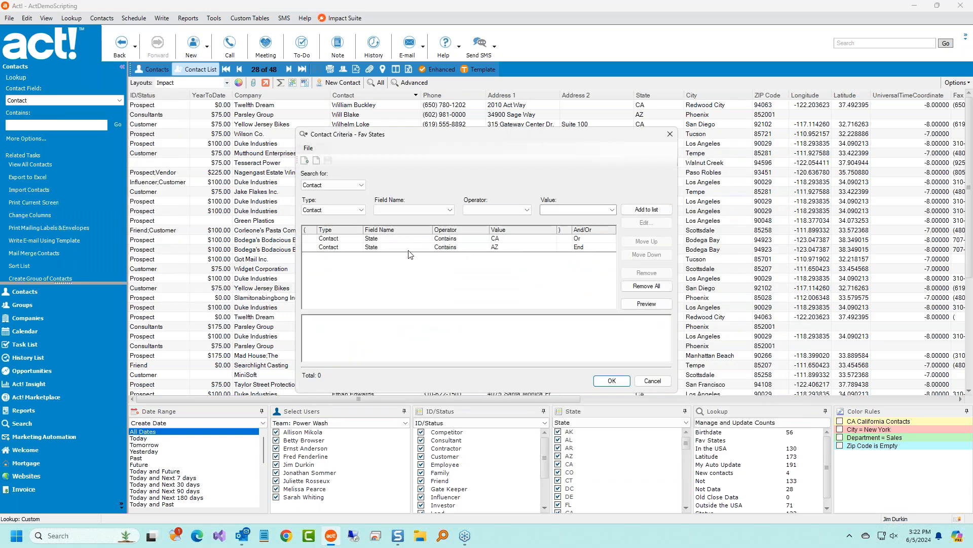
{"action": "left_click", "coordinate": [413, 248]}
{"action": "double_click", "coordinate": [547, 252]}
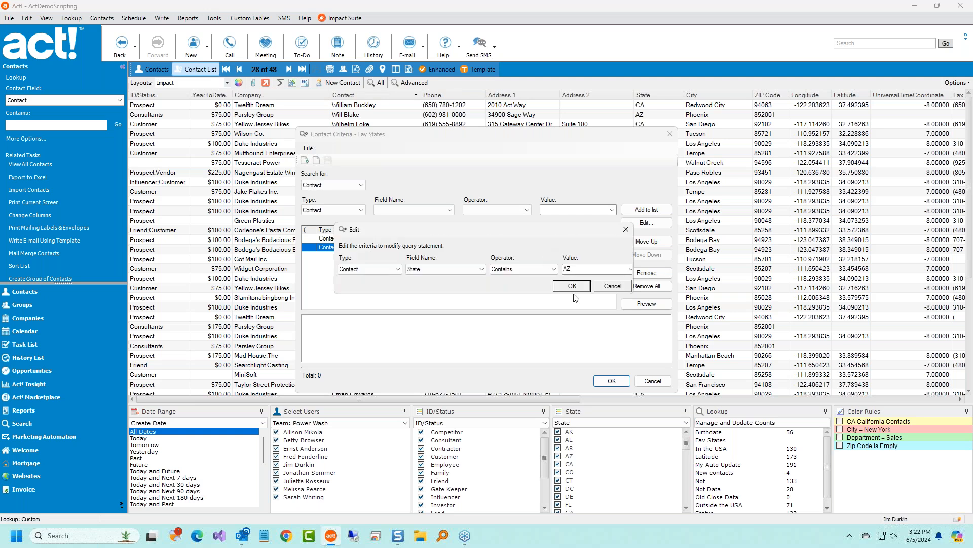
{"action": "left_click", "coordinate": [611, 293]}
{"action": "left_click", "coordinate": [652, 381]}
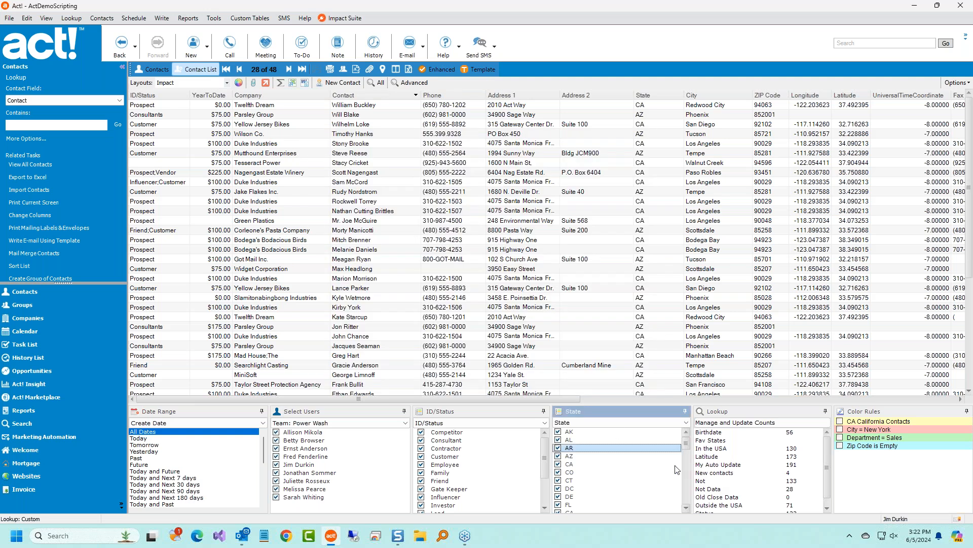
Filter the dashboard panels to Customer status in CA and AZ only.
{"action": "right_click", "coordinate": [485, 468]}
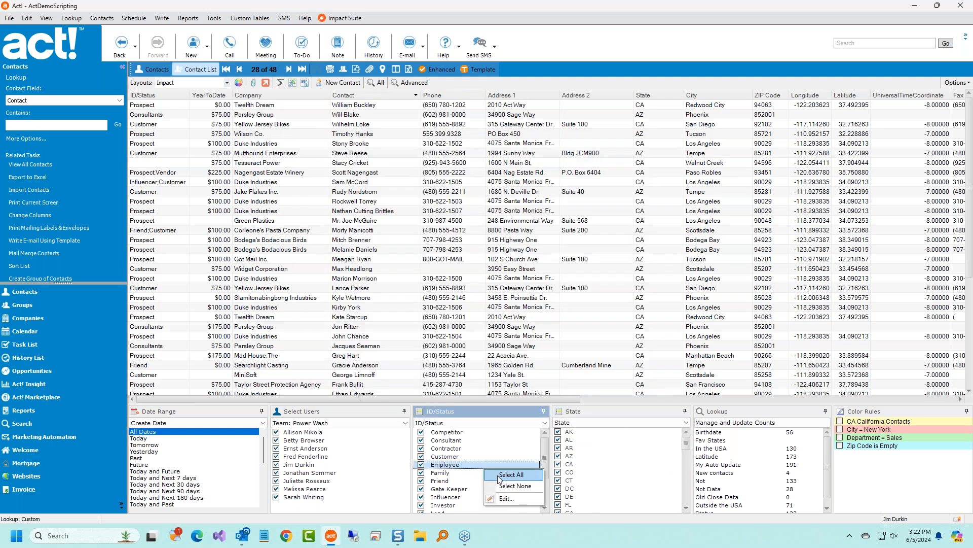
{"action": "left_click", "coordinate": [515, 486]}
{"action": "left_click", "coordinate": [420, 456]}
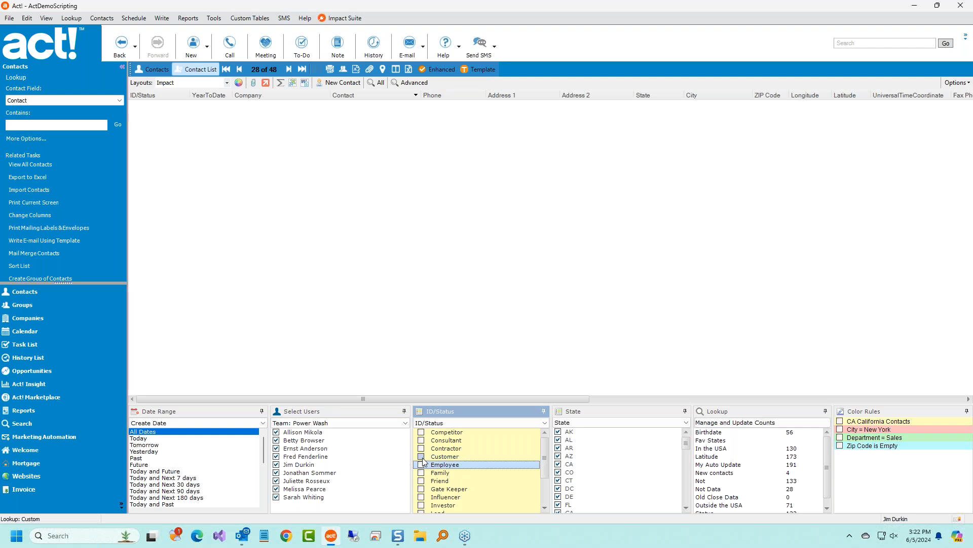
{"action": "right_click", "coordinate": [624, 466]}
{"action": "left_click", "coordinate": [654, 480]}
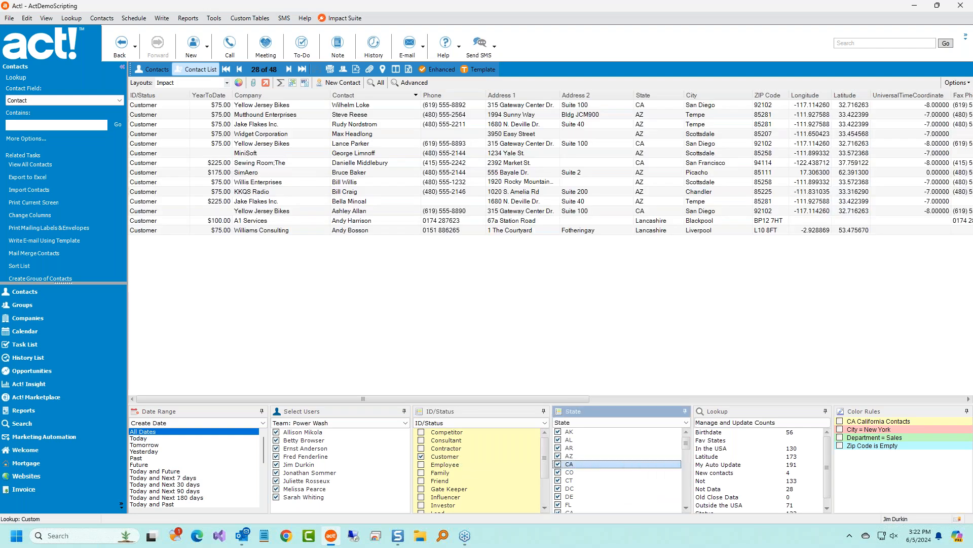
{"action": "left_click", "coordinate": [558, 464]}
{"action": "left_click", "coordinate": [558, 455]}
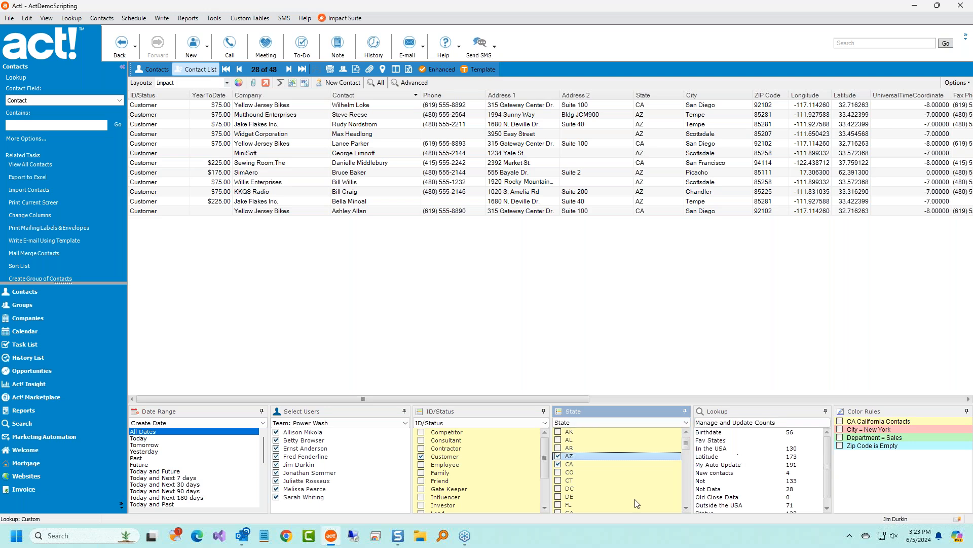
Select all ID/Status and State values again and enlarge the contact list slightly.
{"action": "right_click", "coordinate": [496, 474]}
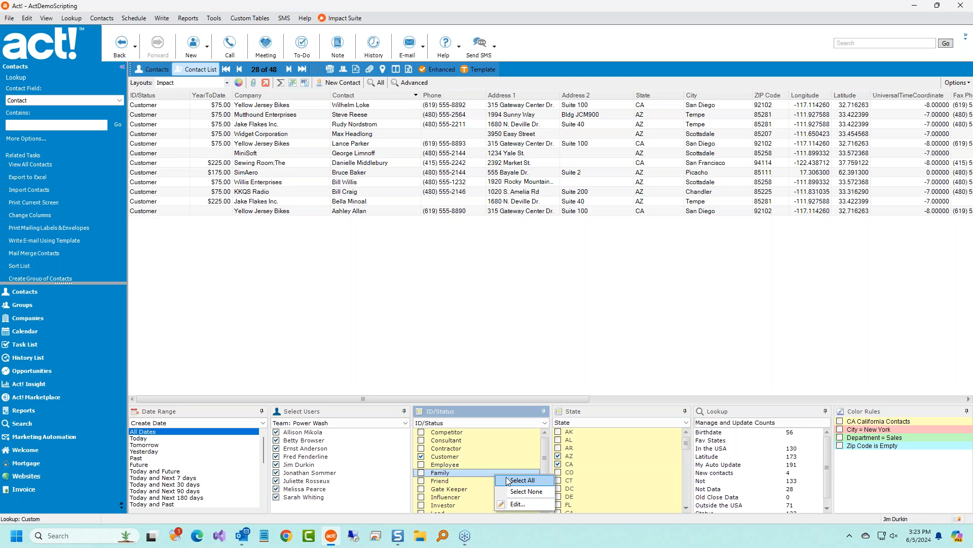
{"action": "left_click", "coordinate": [509, 480]}
{"action": "right_click", "coordinate": [616, 469]}
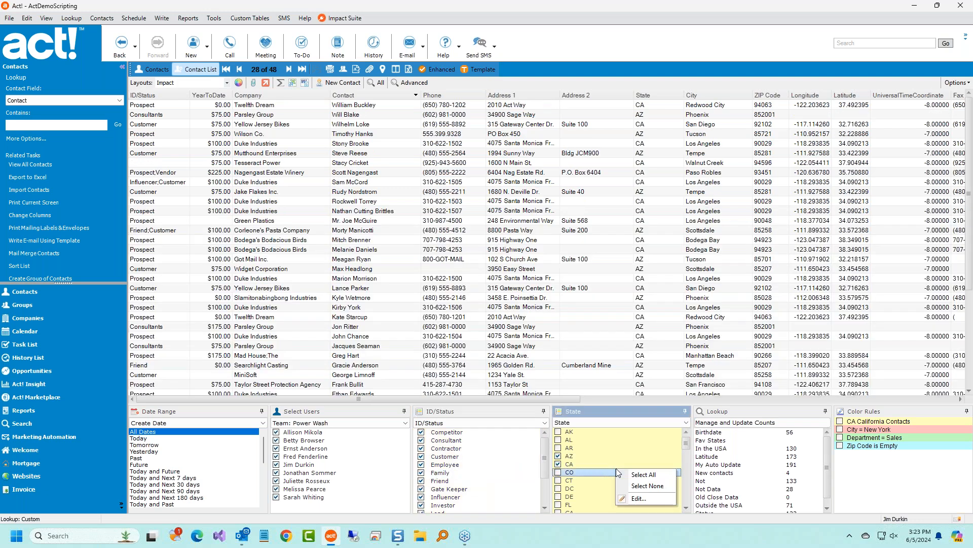
{"action": "left_click", "coordinate": [643, 474]}
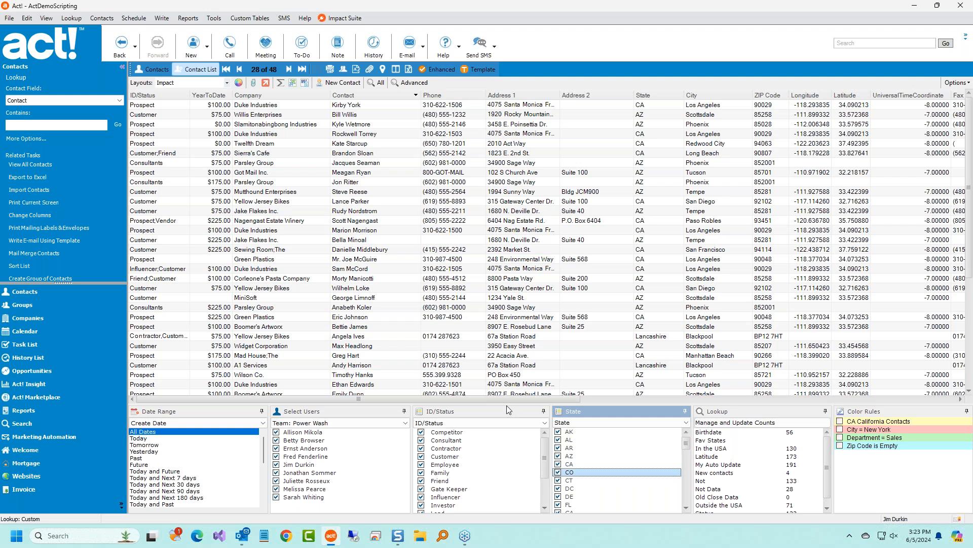
{"action": "left_click_drag", "start_coordinate": [508, 406], "coordinate": [508, 422]}
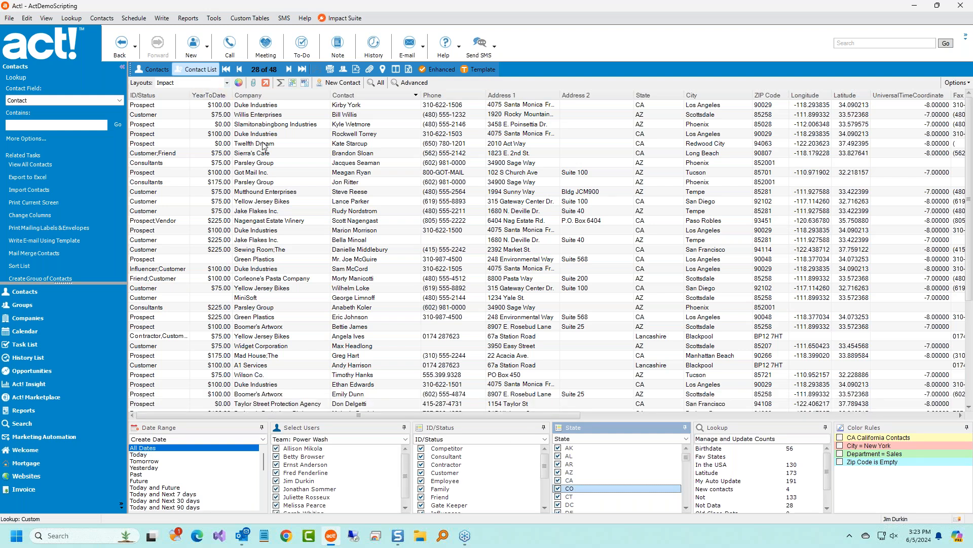
Turn on Show Chart to display a chart above the contact list.
{"action": "left_click", "coordinate": [424, 173]}
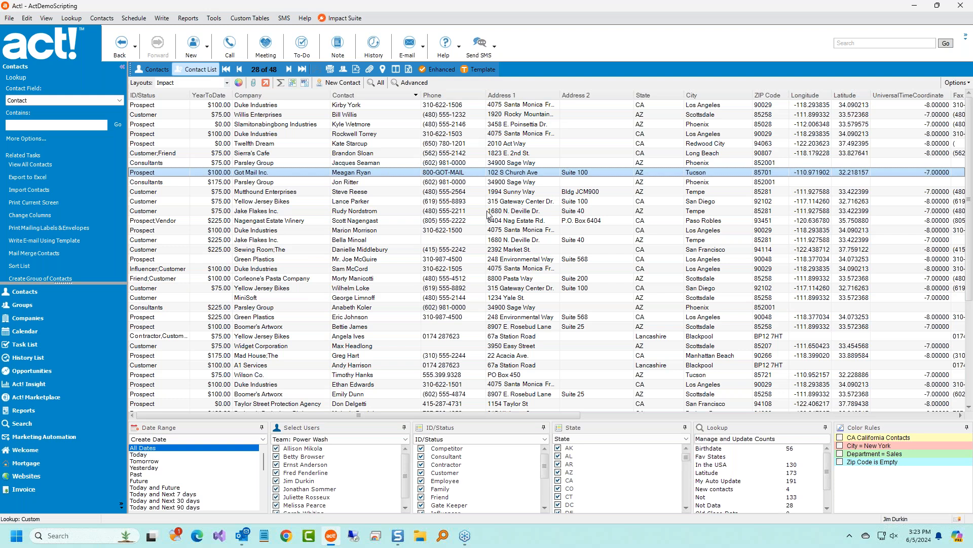
{"action": "left_click", "coordinate": [957, 83]}
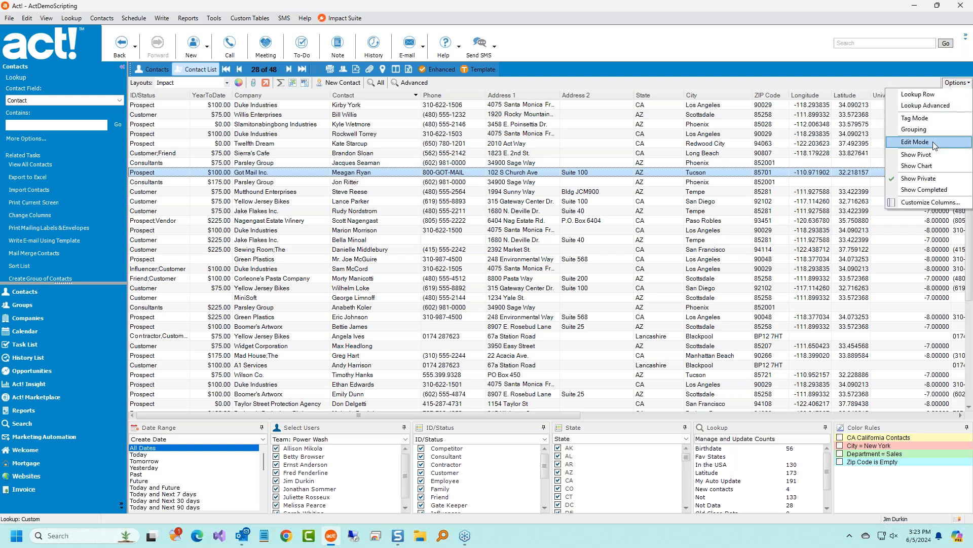
{"action": "left_click", "coordinate": [932, 168]}
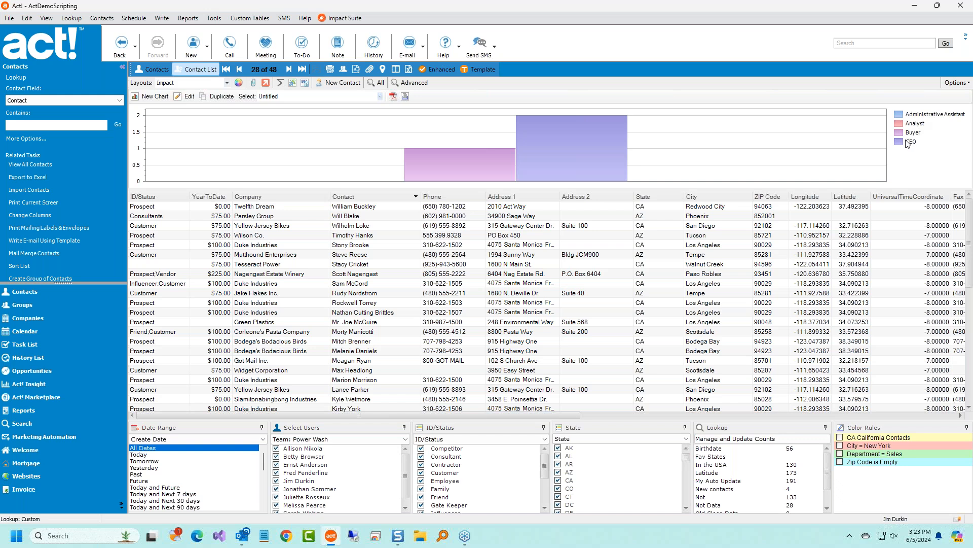
{"action": "mouse_move", "coordinate": [518, 154]}
Switch the chart to 'Contact created - Bar Chart' and open its Dashboard Designer.
{"action": "left_click", "coordinate": [380, 97]}
{"action": "key", "text": "Up"}
{"action": "key", "text": "Up"}
{"action": "key", "text": "Return"}
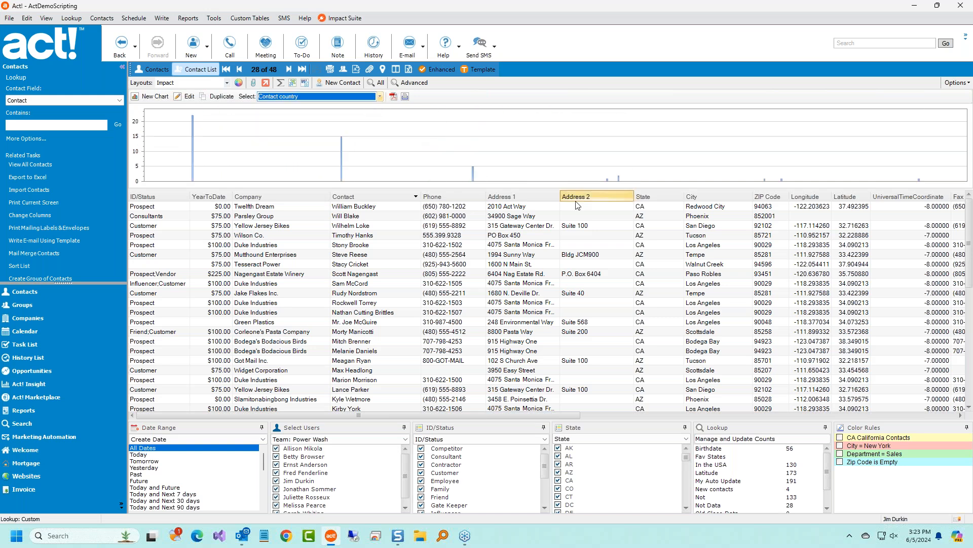
{"action": "left_click", "coordinate": [380, 96]}
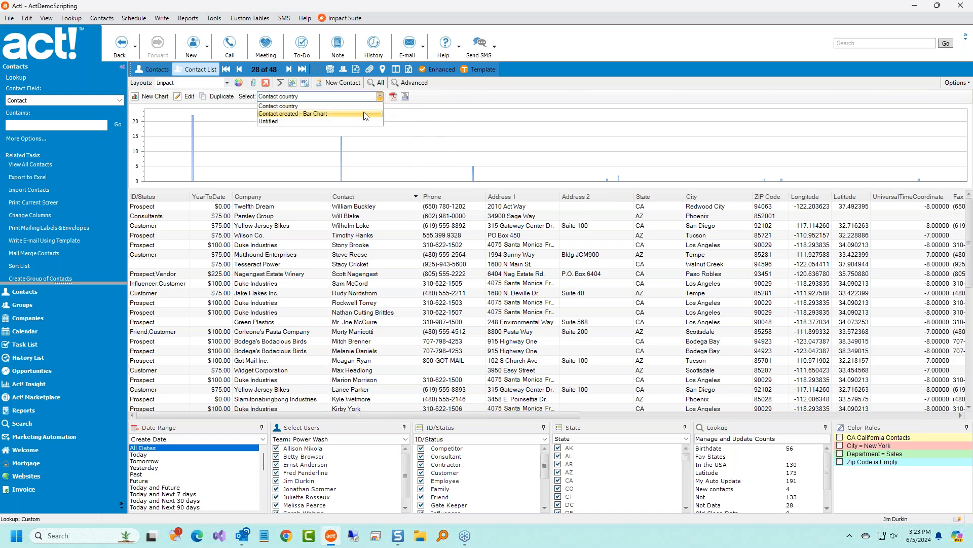
{"action": "left_click", "coordinate": [363, 114]}
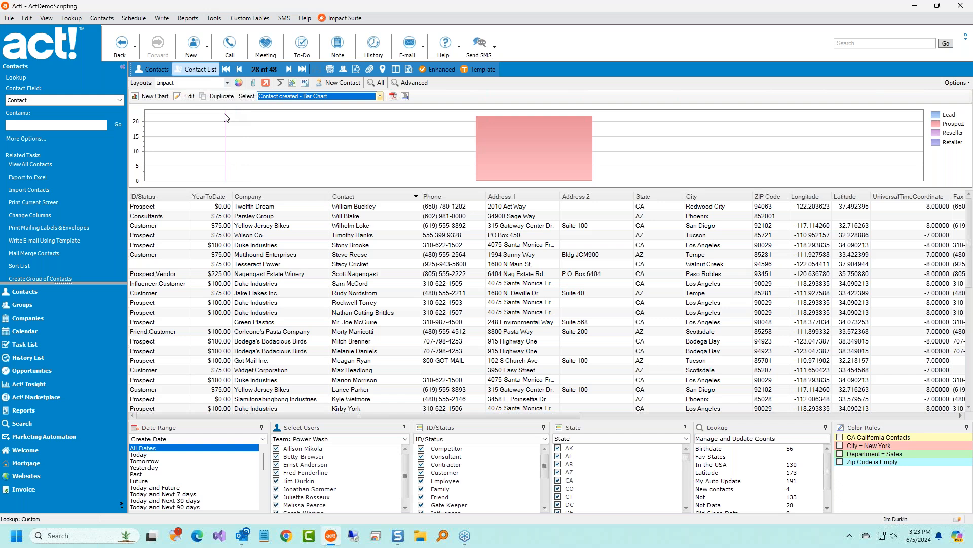
{"action": "left_click", "coordinate": [186, 96]}
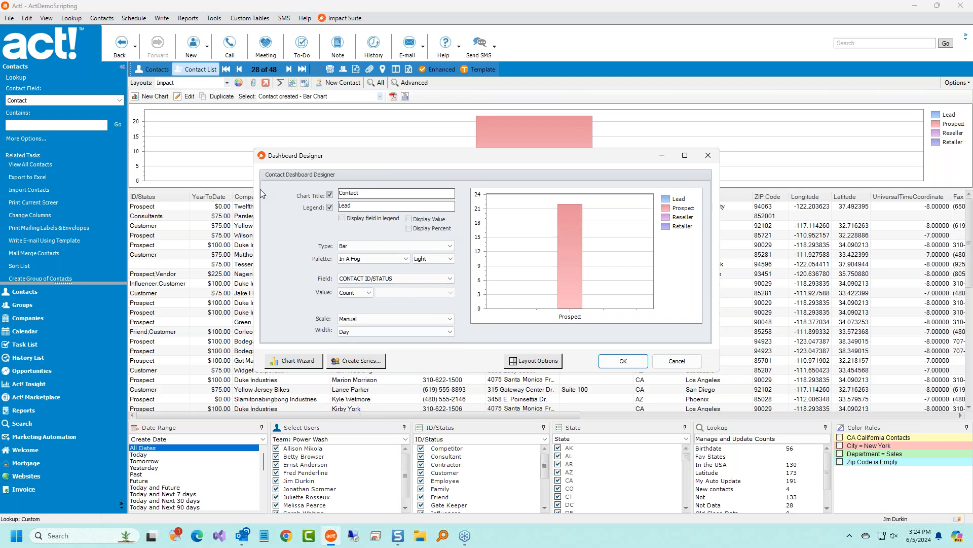
Inspect the chart's Diagram properties in the Chart Wizard, then close the wizard.
{"action": "left_click", "coordinate": [317, 358]}
{"action": "scroll", "coordinate": [601, 350], "scroll_direction": "down", "scroll_amount": 10}
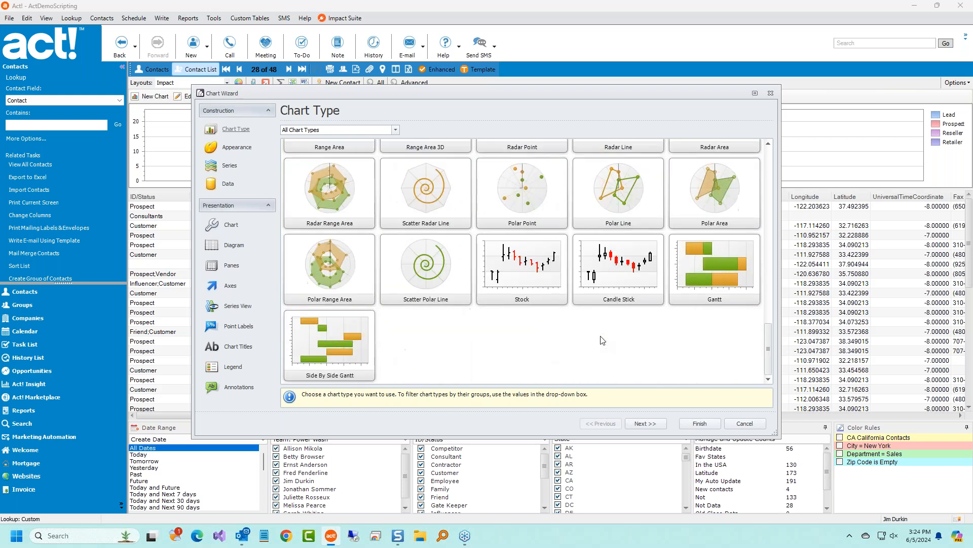
{"action": "left_click", "coordinate": [234, 248]}
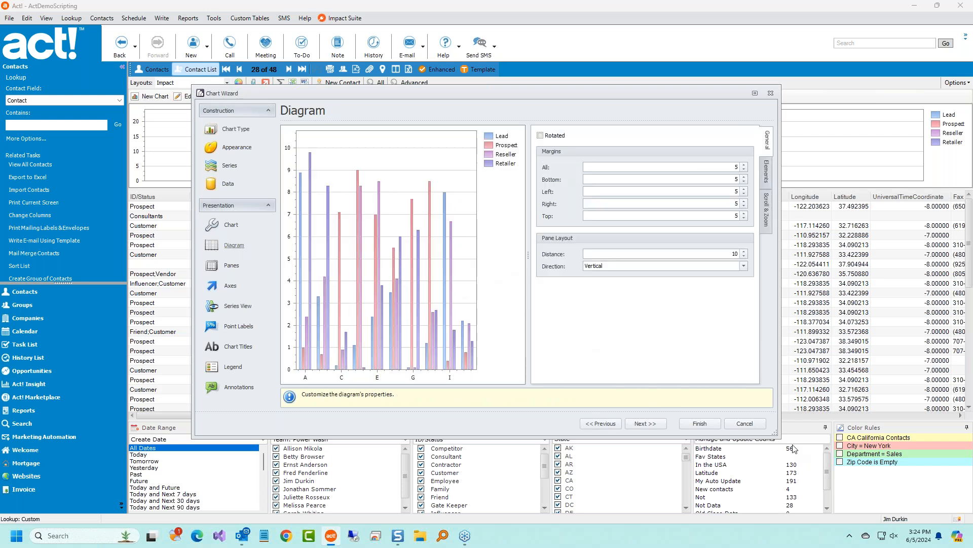
{"action": "left_click", "coordinate": [752, 426]}
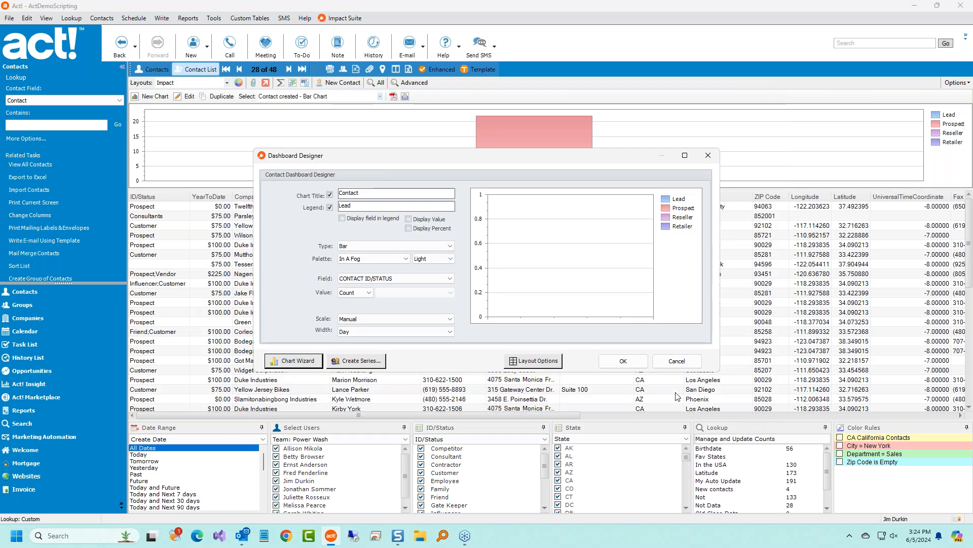
Cancel the Dashboard Designer twice and turn off Show Chart.
{"action": "left_click", "coordinate": [677, 360]}
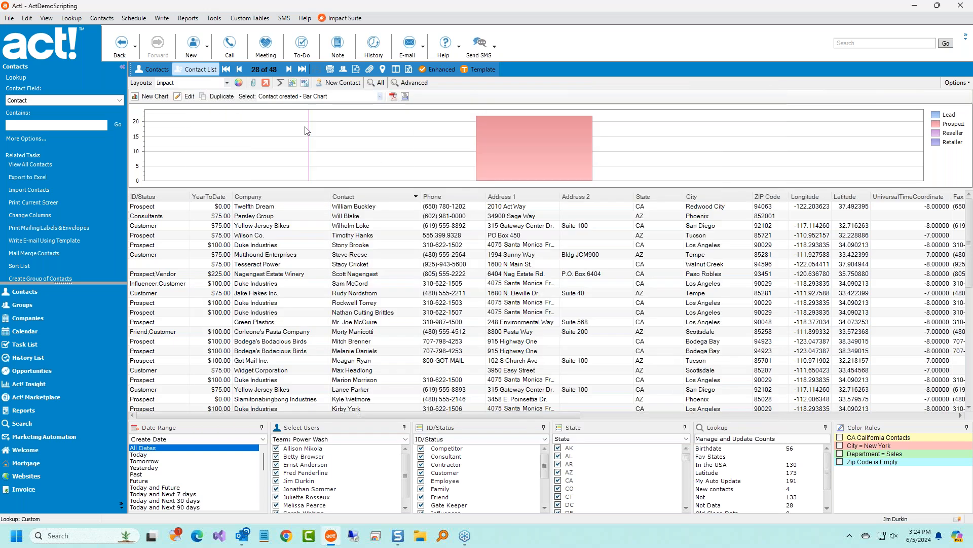
{"action": "left_click", "coordinate": [187, 96]}
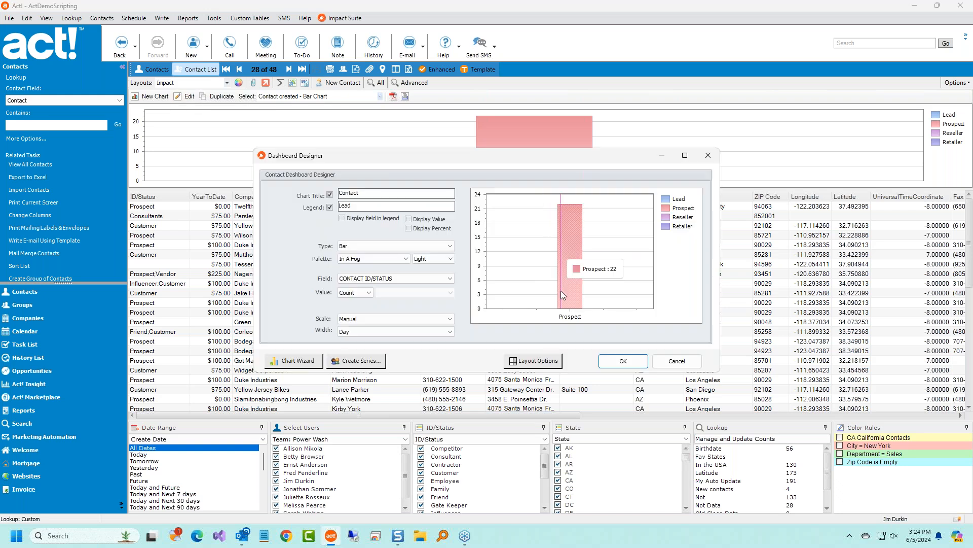
{"action": "left_click", "coordinate": [677, 360]}
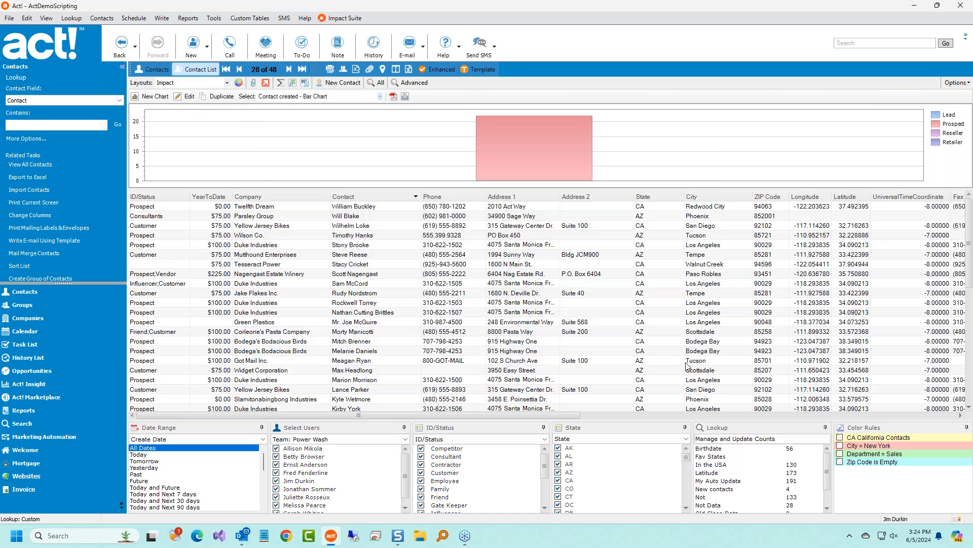
{"action": "left_click", "coordinate": [958, 83]}
{"action": "left_click", "coordinate": [934, 165]}
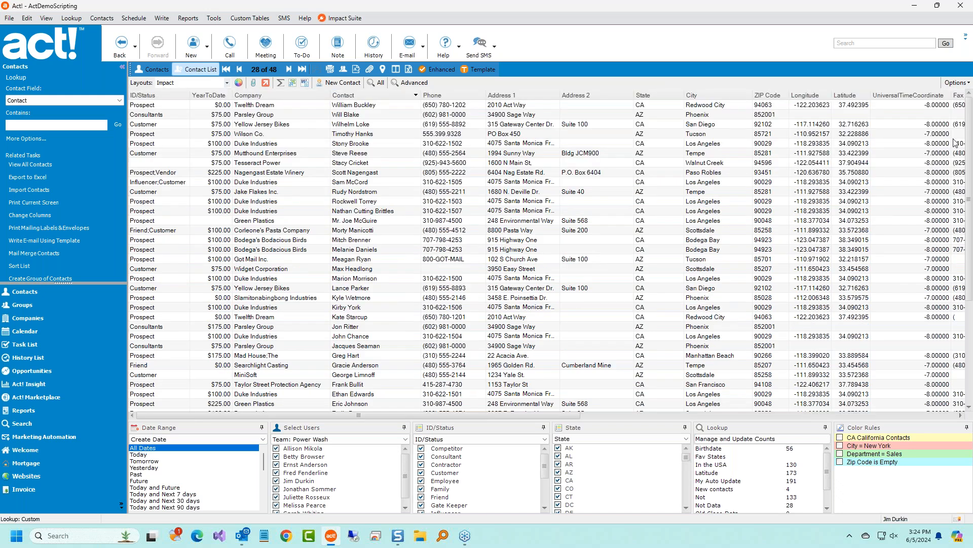
Show the pivot table, sorting Created months ascending and Manager descending.
{"action": "left_click", "coordinate": [957, 82]}
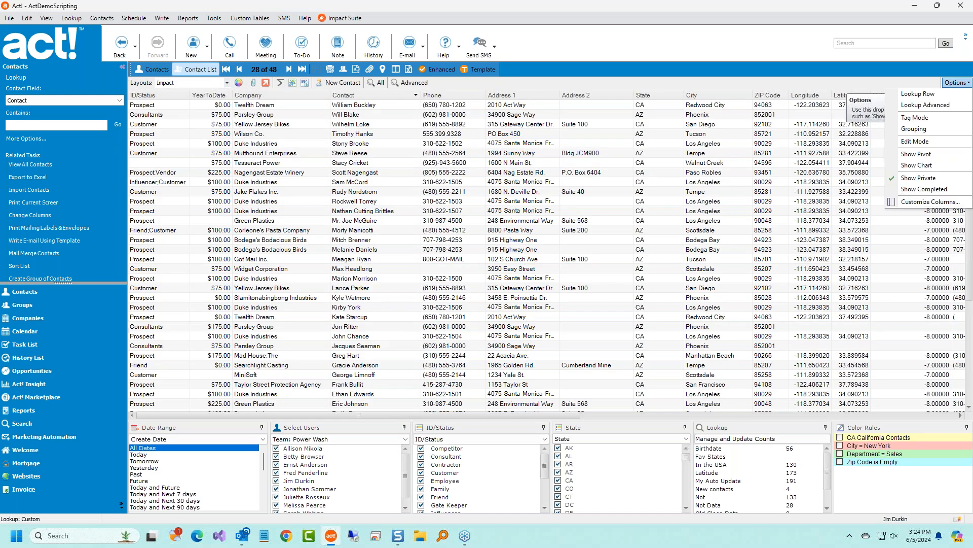
{"action": "left_click", "coordinate": [930, 153]}
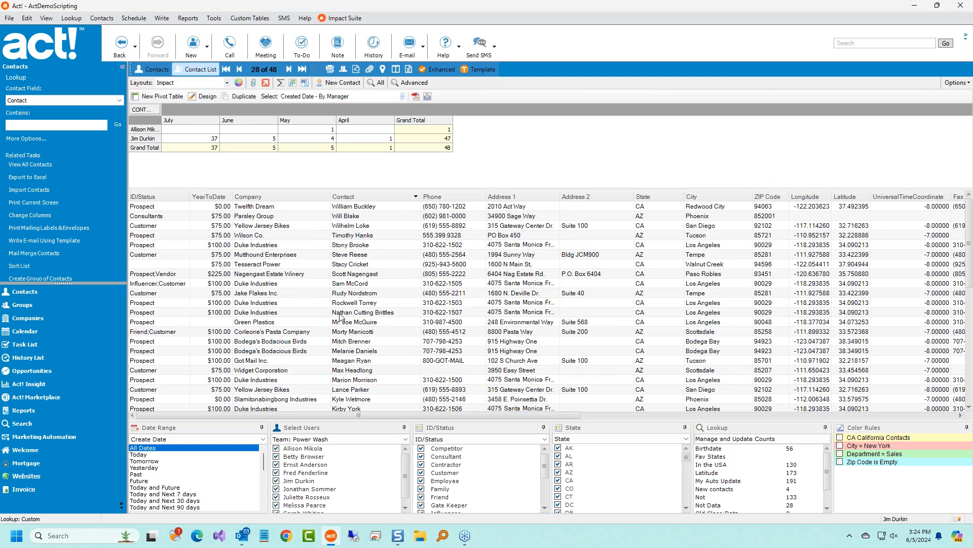
{"action": "left_click", "coordinate": [405, 285]}
{"action": "left_click", "coordinate": [202, 96]}
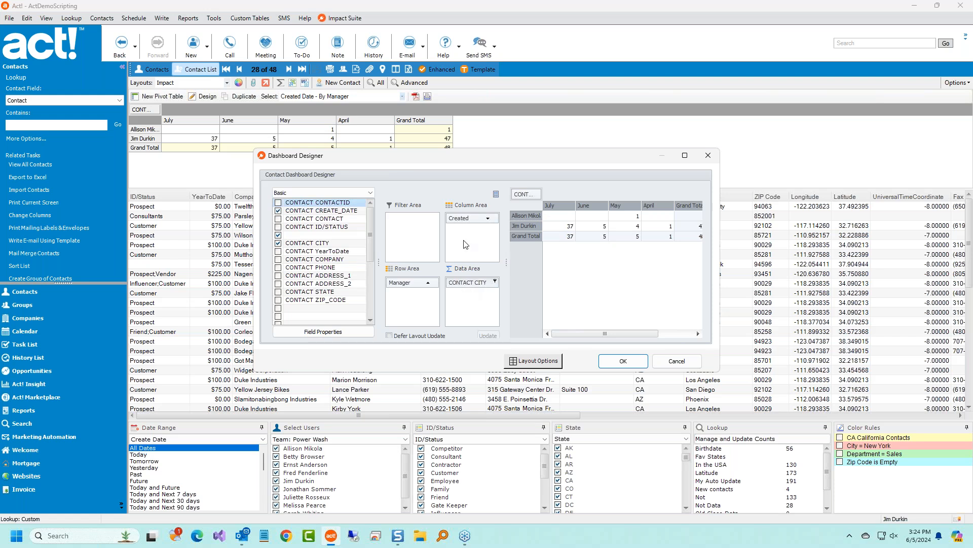
{"action": "left_click", "coordinate": [474, 222]}
{"action": "left_click", "coordinate": [416, 283]}
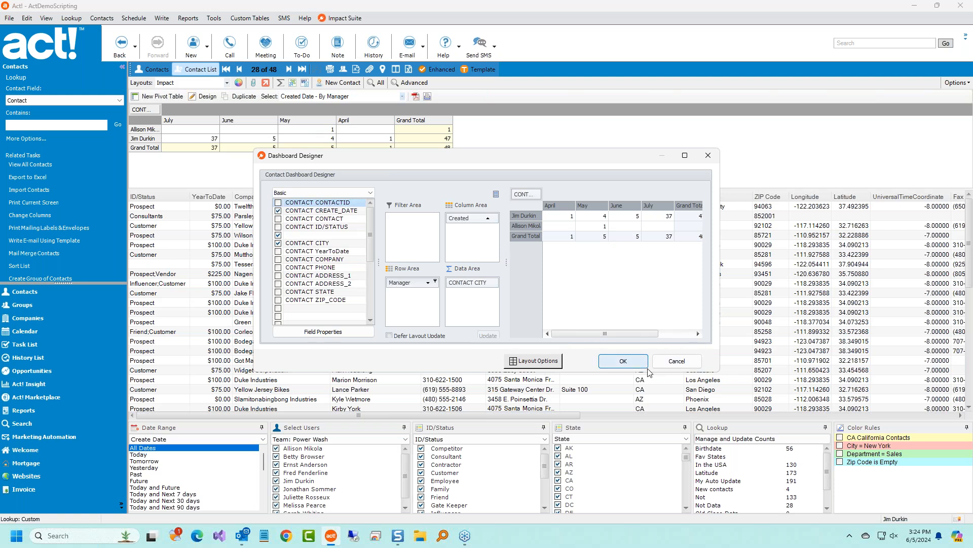
{"action": "left_click", "coordinate": [623, 362]}
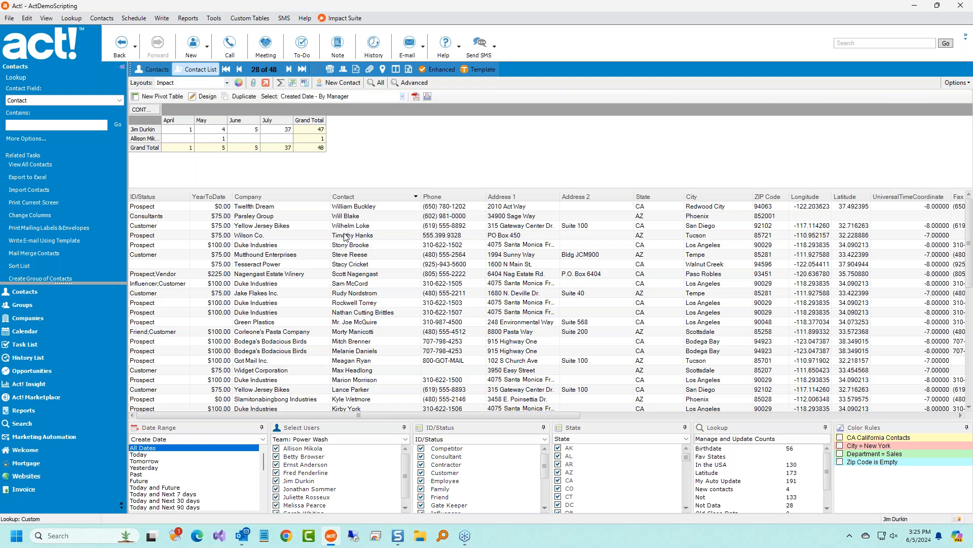
Clear ID/Status and tick Customer, Contractor, Prospect, Reseller, Retailer and Supplier.
{"action": "left_click", "coordinate": [496, 304]}
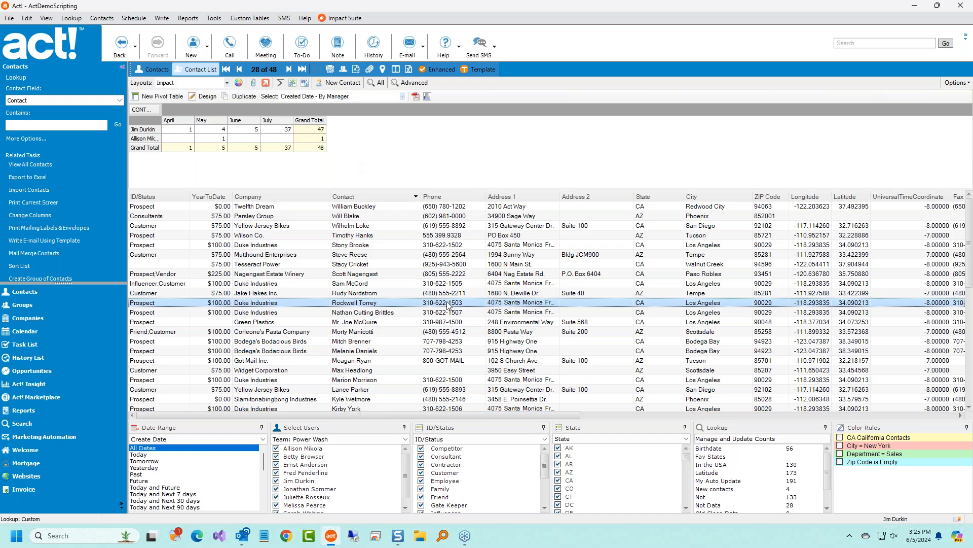
{"action": "right_click", "coordinate": [474, 465]}
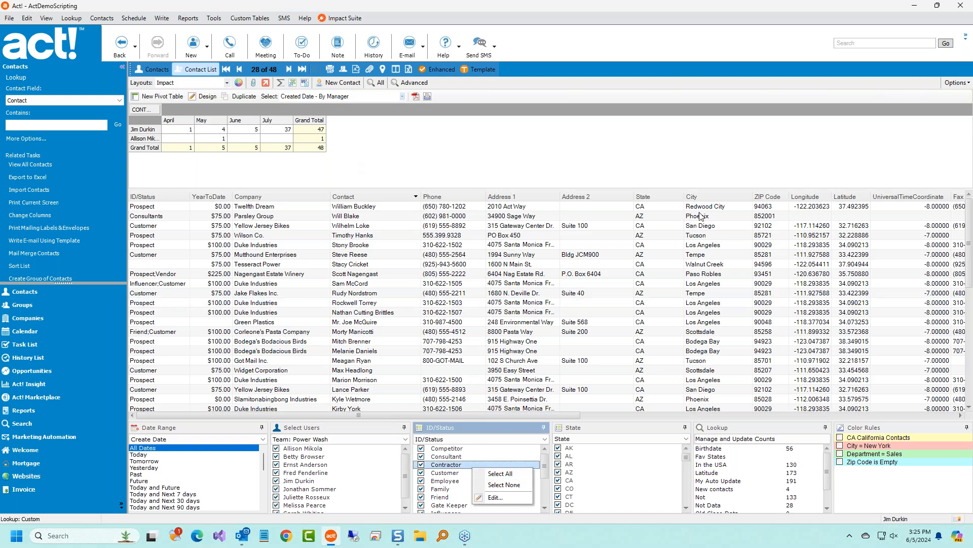
{"action": "left_click", "coordinate": [506, 485]}
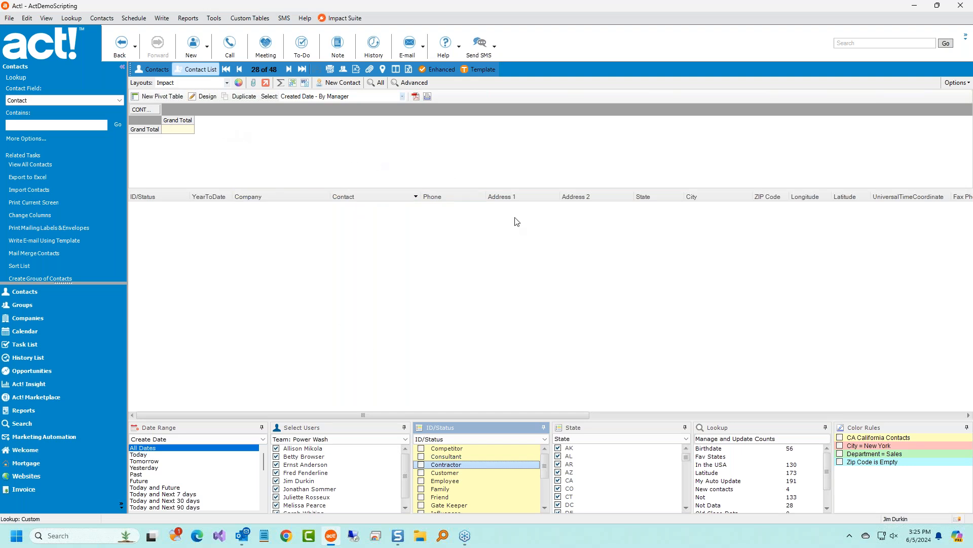
{"action": "left_click", "coordinate": [421, 473]}
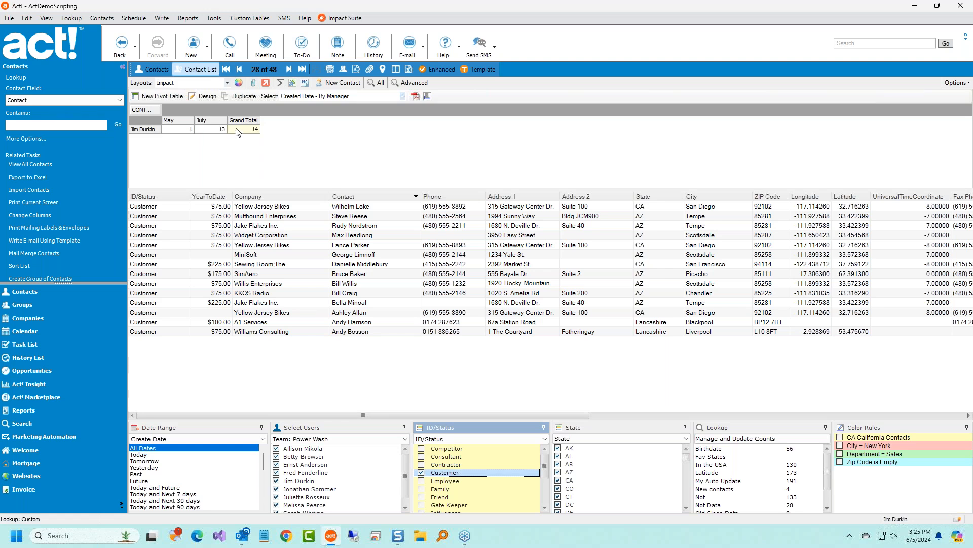
{"action": "left_click", "coordinate": [422, 464]}
{"action": "scroll", "coordinate": [465, 470], "scroll_direction": "down", "scroll_amount": 3}
{"action": "left_click", "coordinate": [422, 472]}
{"action": "left_click", "coordinate": [422, 480]}
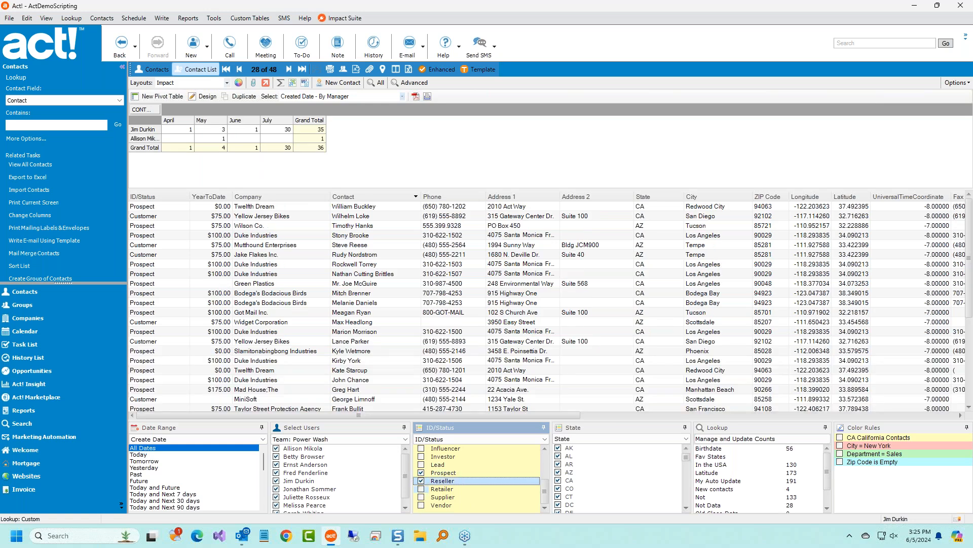
{"action": "left_click", "coordinate": [421, 488]}
{"action": "left_click", "coordinate": [421, 497]}
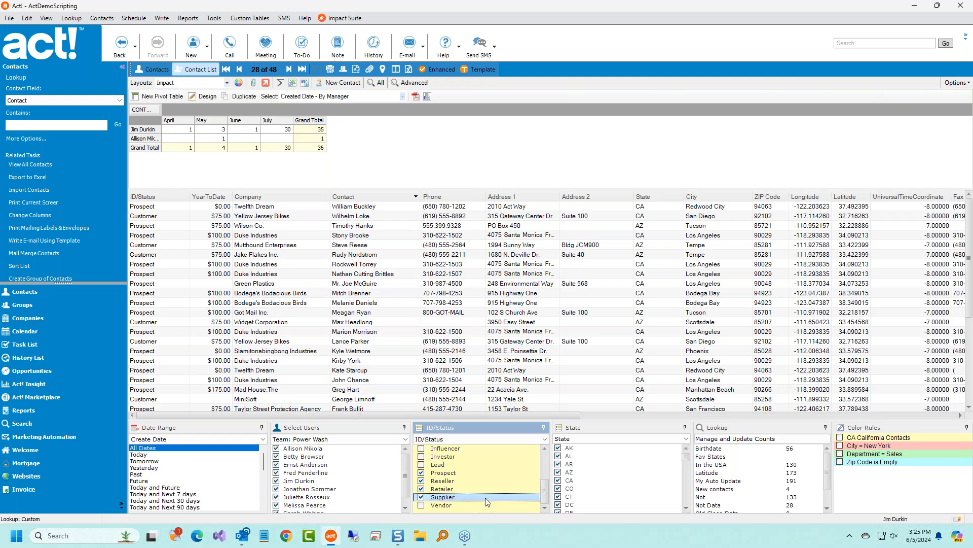
Select all ID/Status values and pick the My Auto Update lookup entry.
{"action": "right_click", "coordinate": [473, 465]}
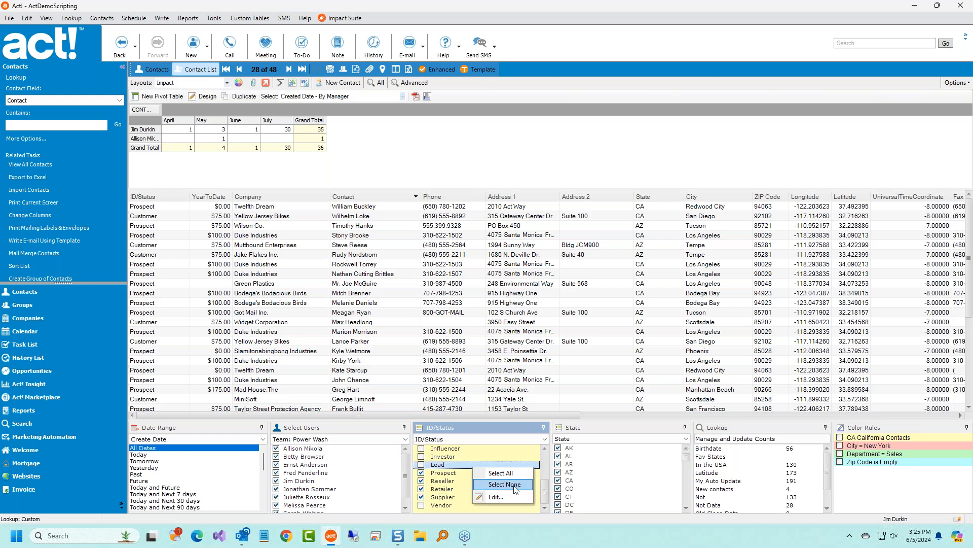
{"action": "left_click", "coordinate": [500, 473]}
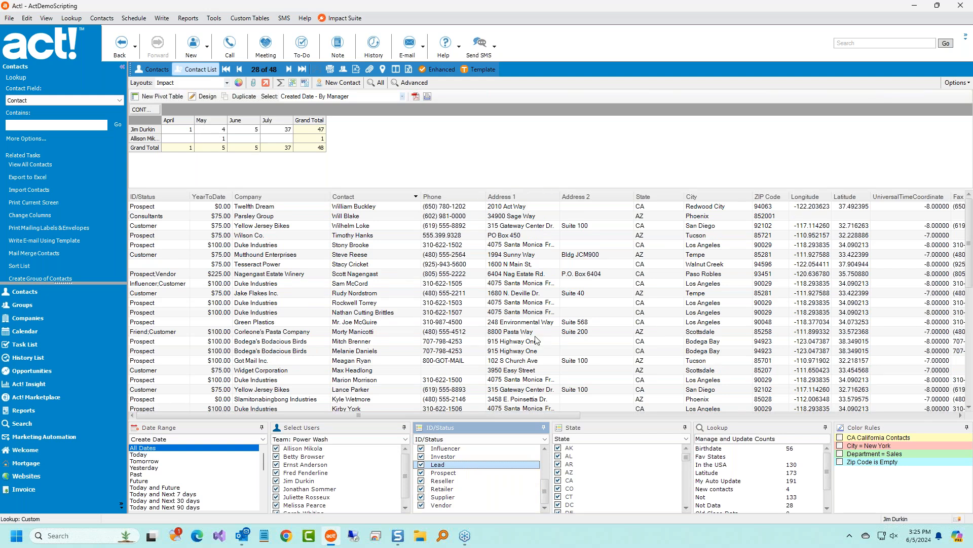
{"action": "left_click", "coordinate": [756, 482]}
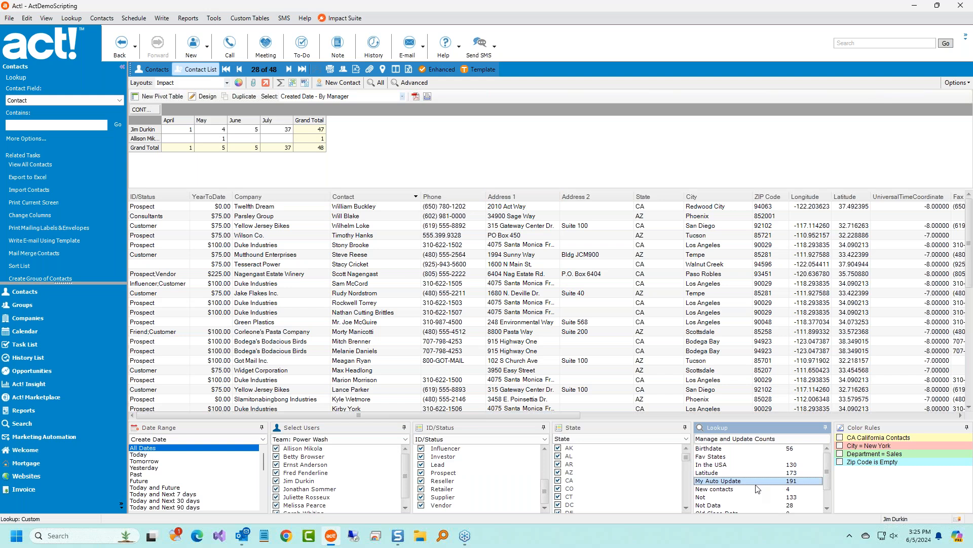
Run the Not Data lookup, then replace it with the Latitude lookup's 173 contacts.
{"action": "scroll", "coordinate": [758, 489], "scroll_direction": "down", "scroll_amount": 1}
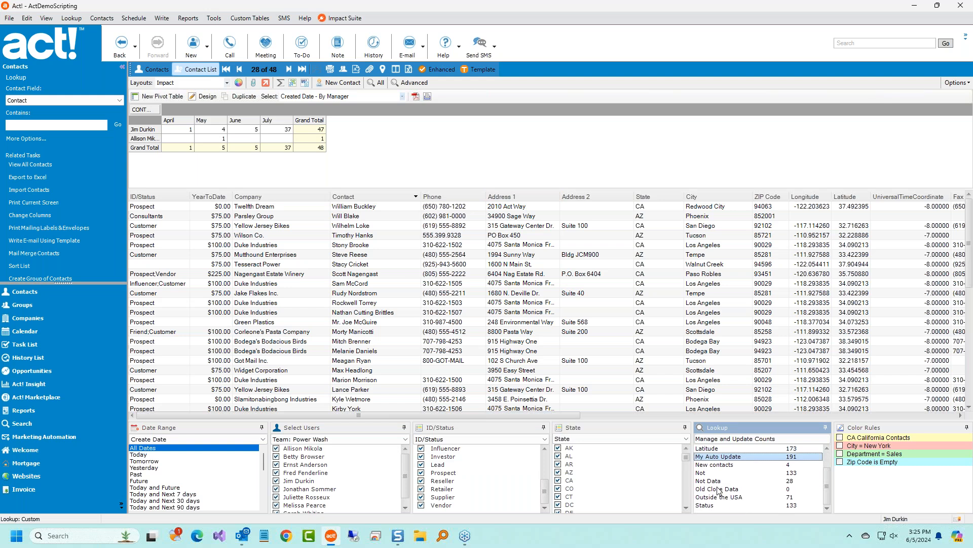
{"action": "double_click", "coordinate": [718, 482]}
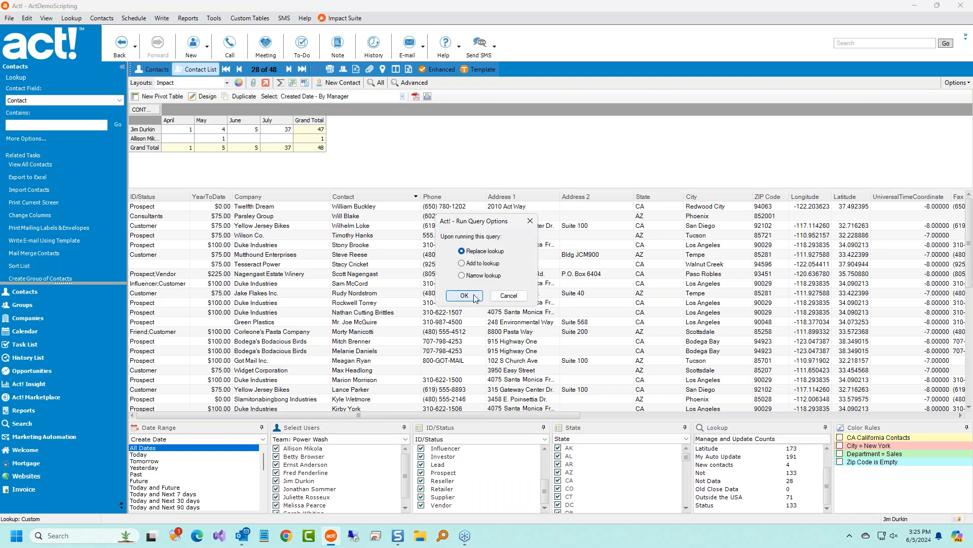
{"action": "left_click", "coordinate": [465, 298]}
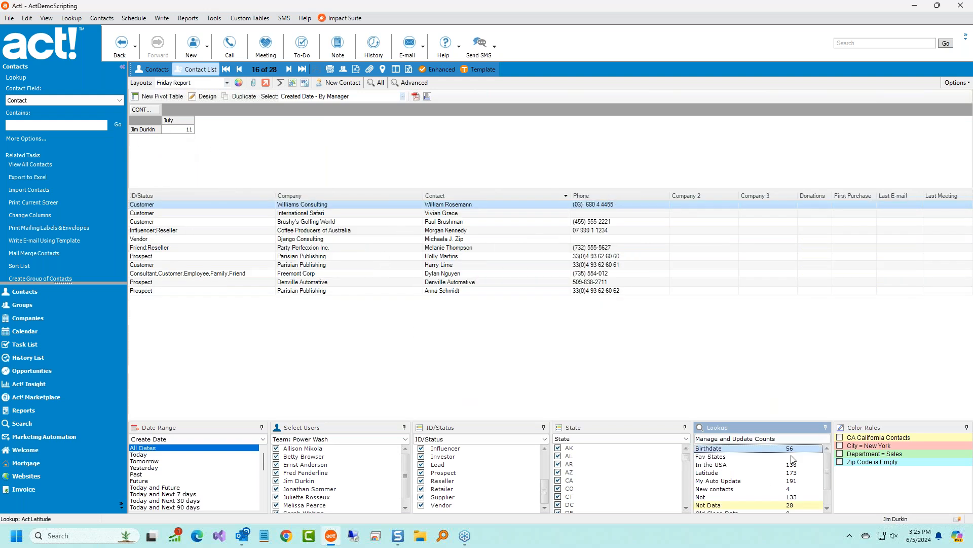
{"action": "double_click", "coordinate": [726, 474]}
{"action": "left_click", "coordinate": [471, 296]}
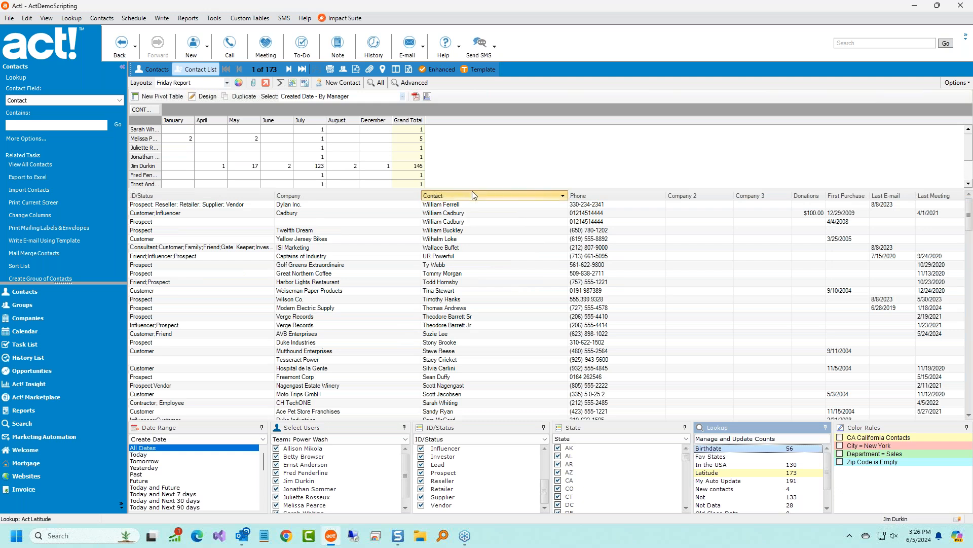
Enlarge the pivot table to show every manager and turn on the dashboard chart.
{"action": "left_click_drag", "start_coordinate": [474, 188], "coordinate": [495, 274]}
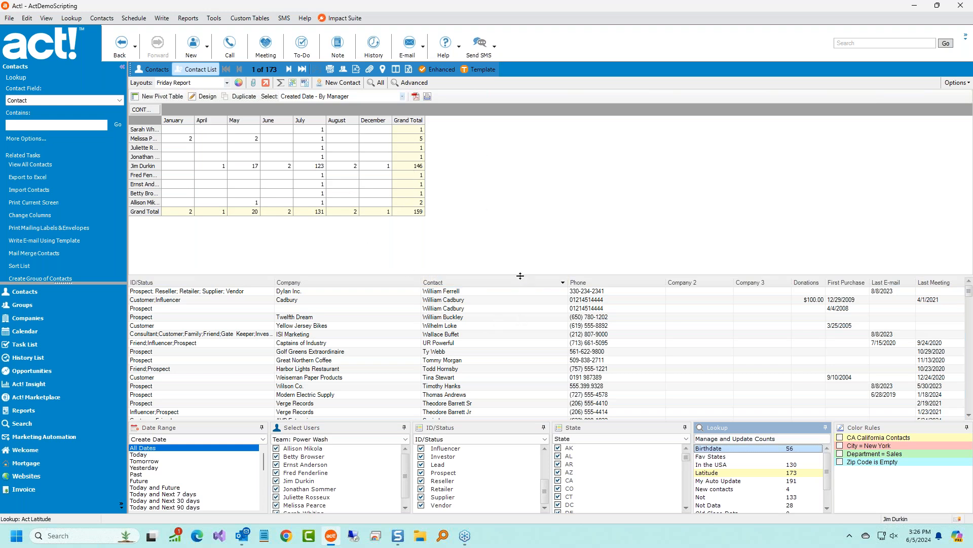
{"action": "left_click_drag", "start_coordinate": [522, 240], "coordinate": [522, 206]}
{"action": "left_click", "coordinate": [957, 83]}
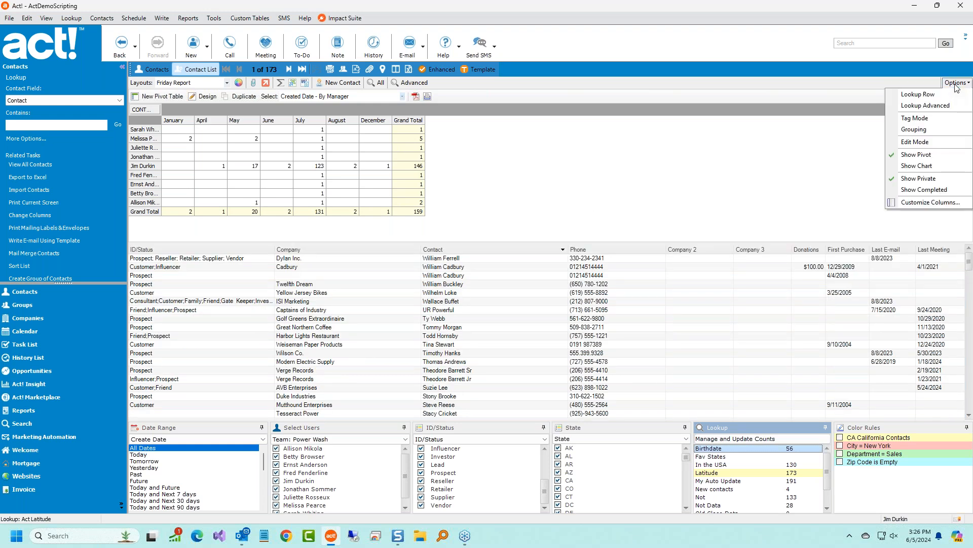
{"action": "left_click", "coordinate": [933, 165]}
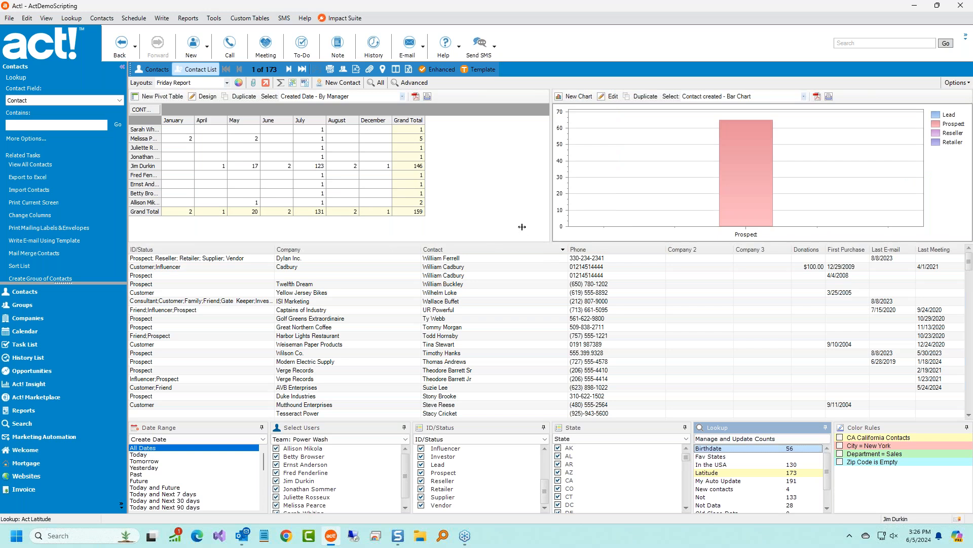
Widen the chart panel and switch the pivot to ASCot COntyact, then back to Created Date - By Manager.
{"action": "left_click_drag", "start_coordinate": [462, 229], "coordinate": [459, 230]}
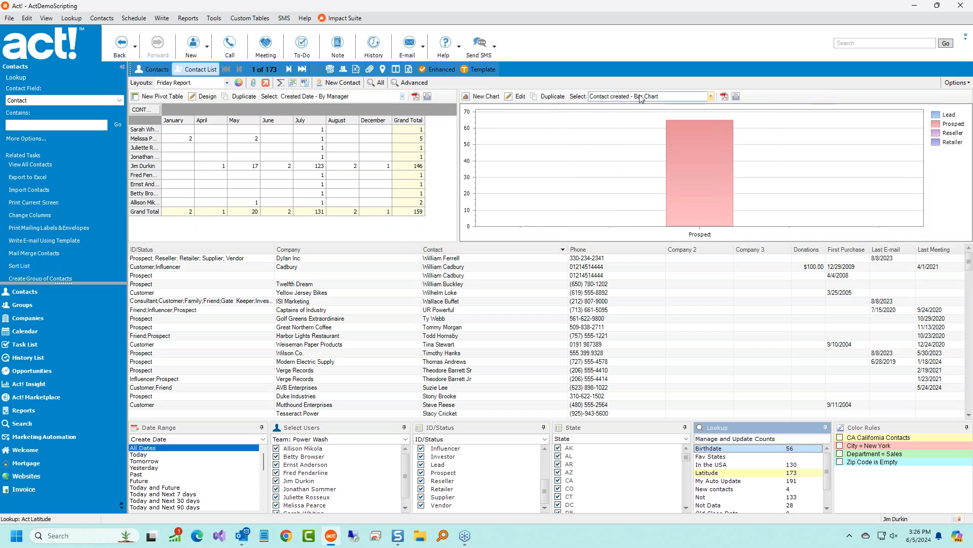
{"action": "left_click", "coordinate": [402, 96]}
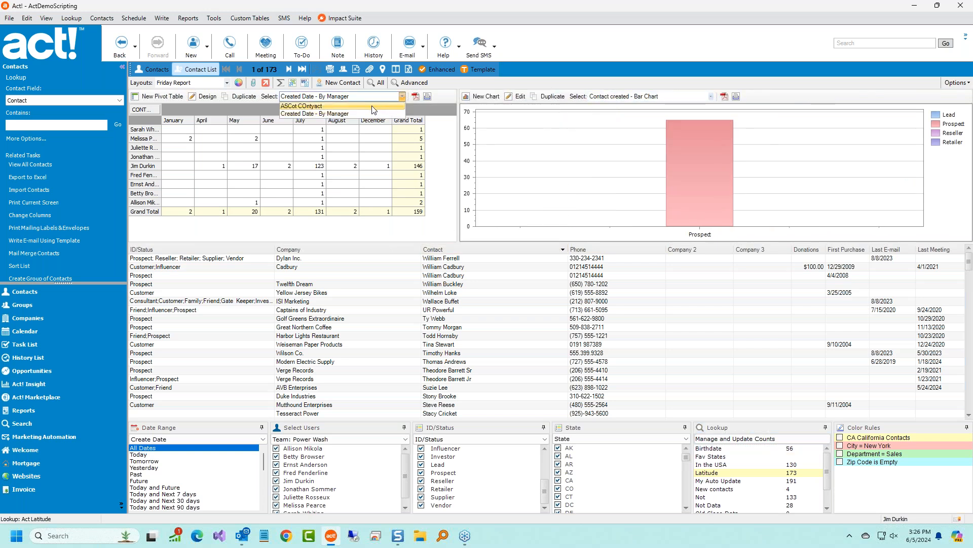
{"action": "left_click", "coordinate": [349, 113]}
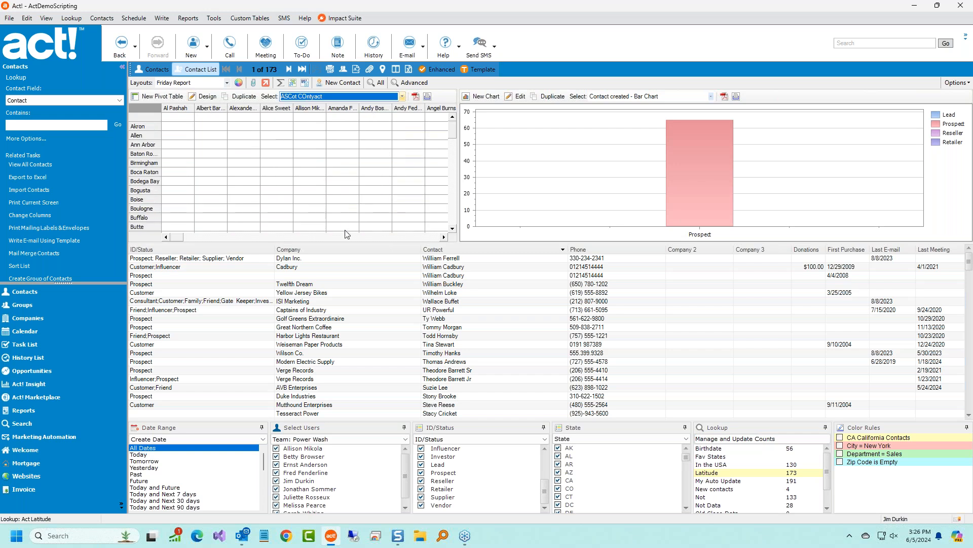
{"action": "left_click", "coordinate": [402, 96]}
{"action": "left_click", "coordinate": [375, 113]}
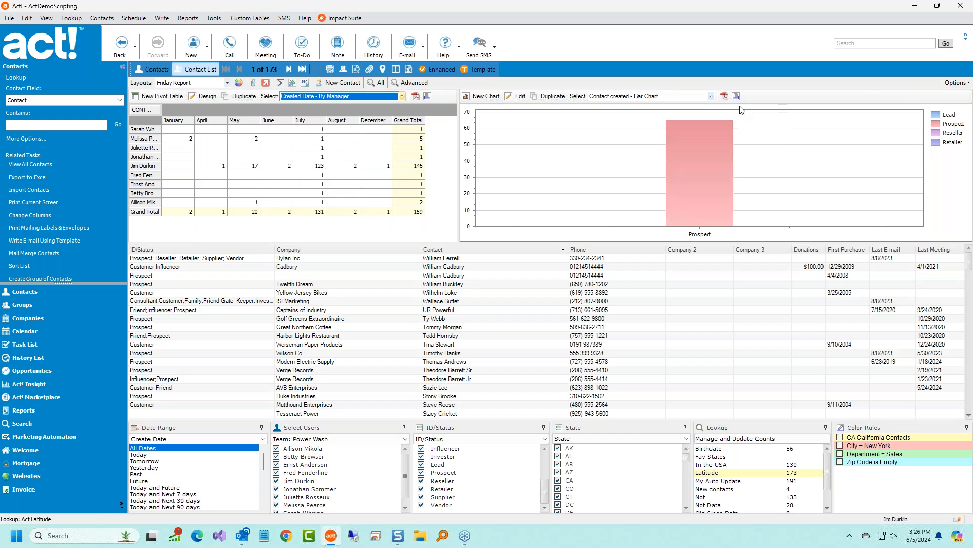
Switch the chart to Untitled, then create and save a new chart named Demo.
{"action": "left_click", "coordinate": [711, 97]}
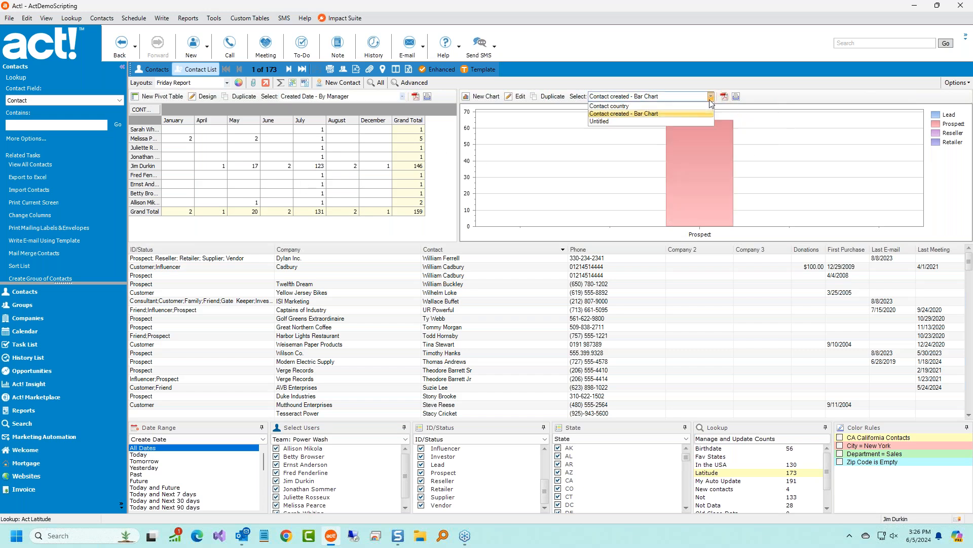
{"action": "left_click", "coordinate": [665, 120]}
{"action": "left_click", "coordinate": [481, 97]}
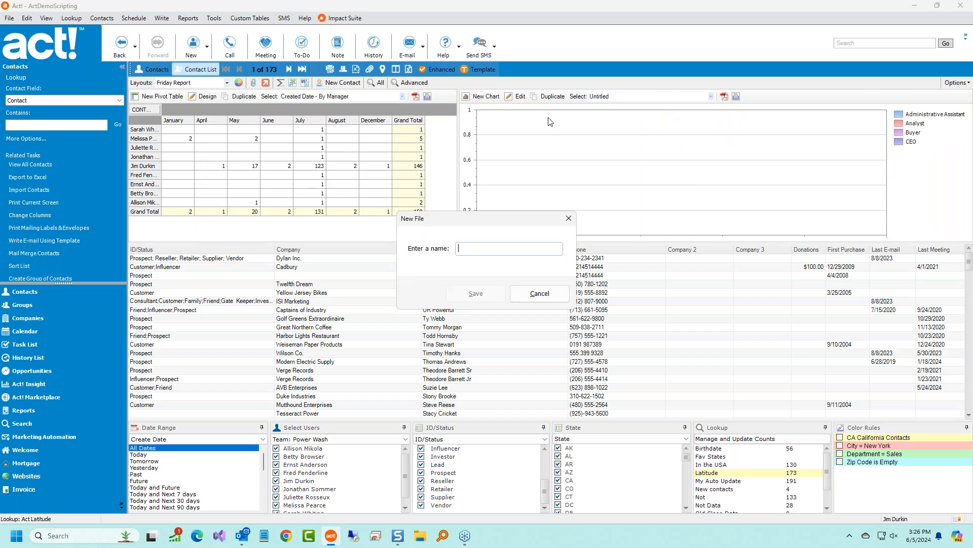
{"action": "type", "text": "Demo"}
{"action": "left_click", "coordinate": [475, 293]}
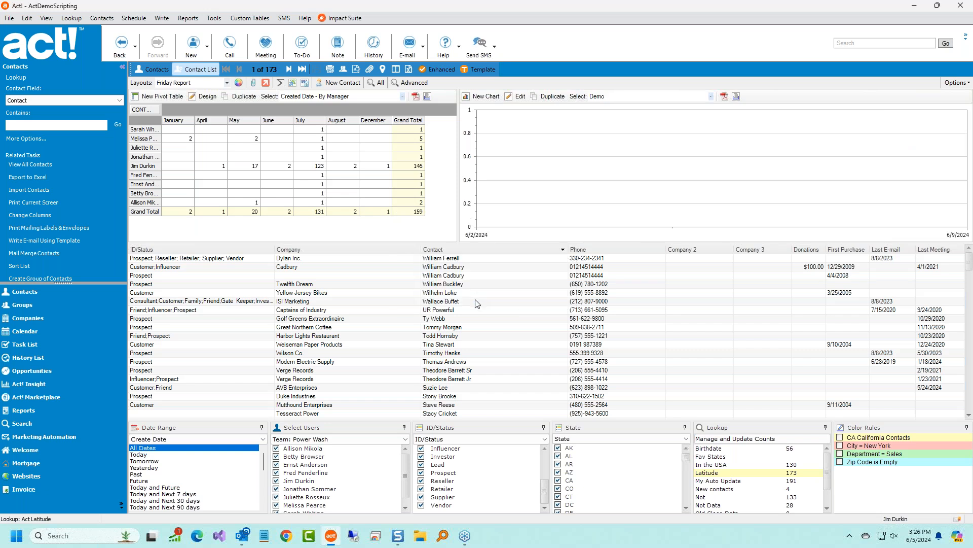
Change the Demo chart's value calculation from count to sum.
{"action": "left_click", "coordinate": [513, 105]}
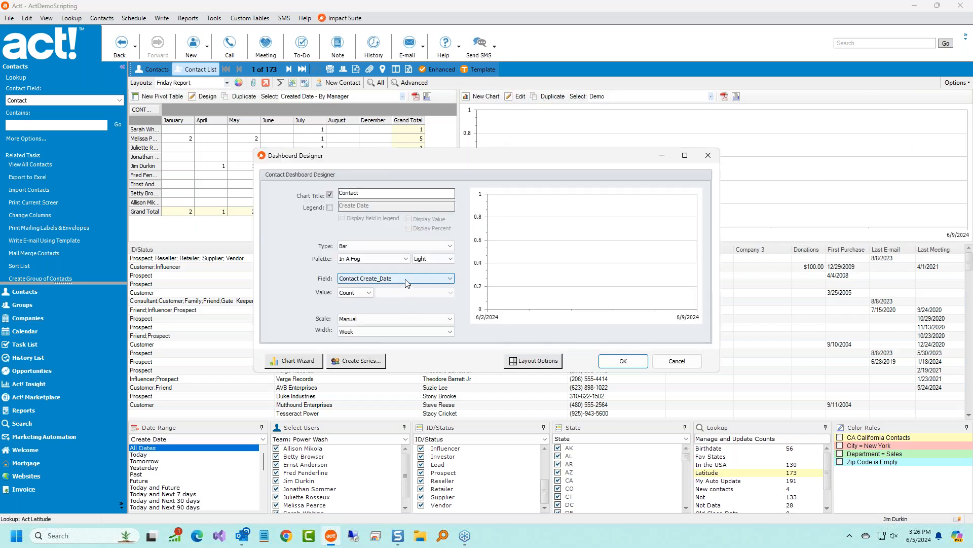
{"action": "left_click", "coordinate": [368, 292]}
{"action": "left_click", "coordinate": [364, 294]}
{"action": "left_click", "coordinate": [364, 294]}
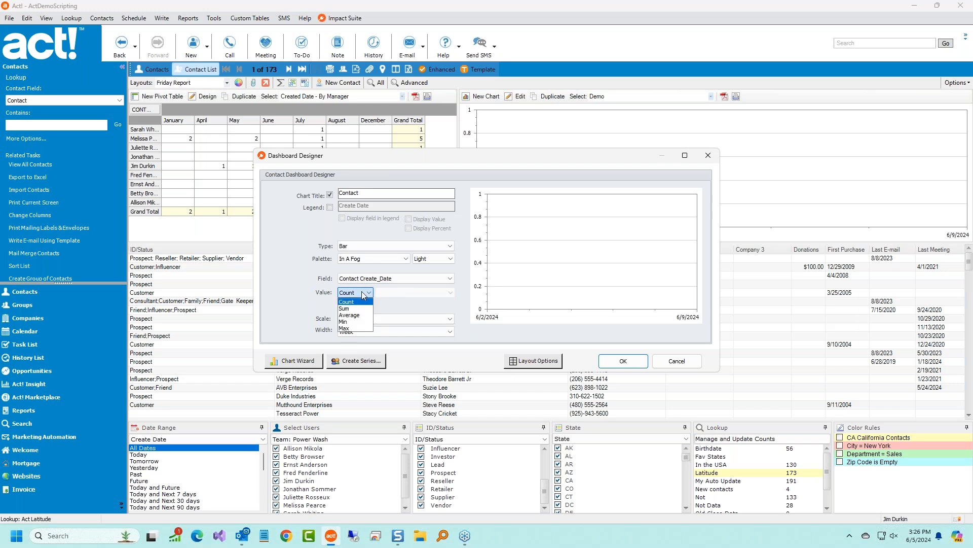
{"action": "left_click", "coordinate": [355, 313]}
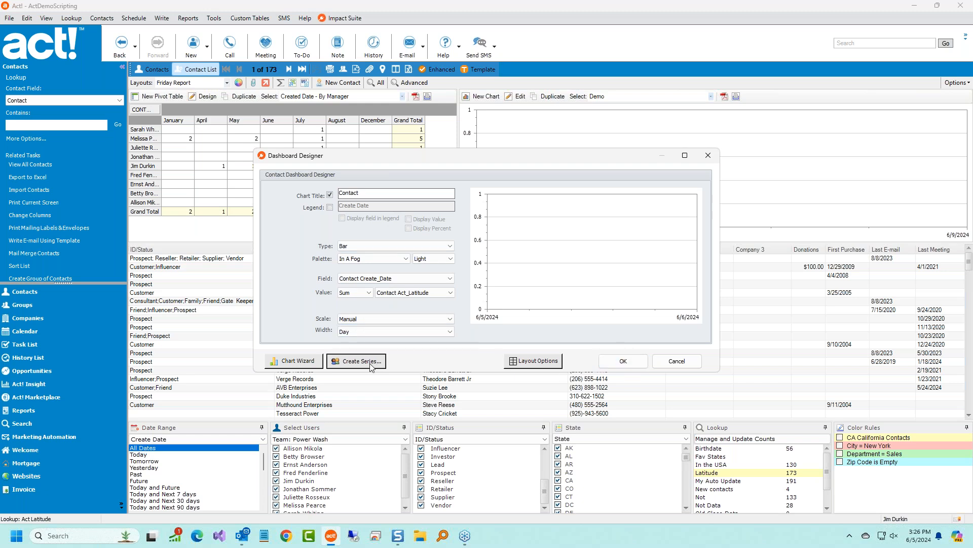
Split the Demo chart's bars by ID/Status: Prospect, Reseller, Retailer, Supplier and Vendor.
{"action": "left_click", "coordinate": [356, 361]}
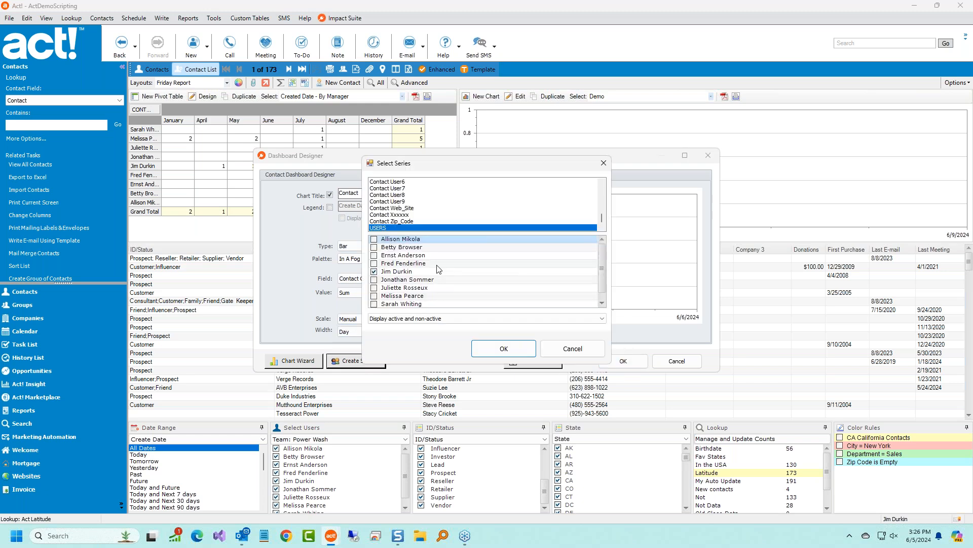
{"action": "scroll", "coordinate": [426, 229], "scroll_direction": "up", "scroll_amount": 3}
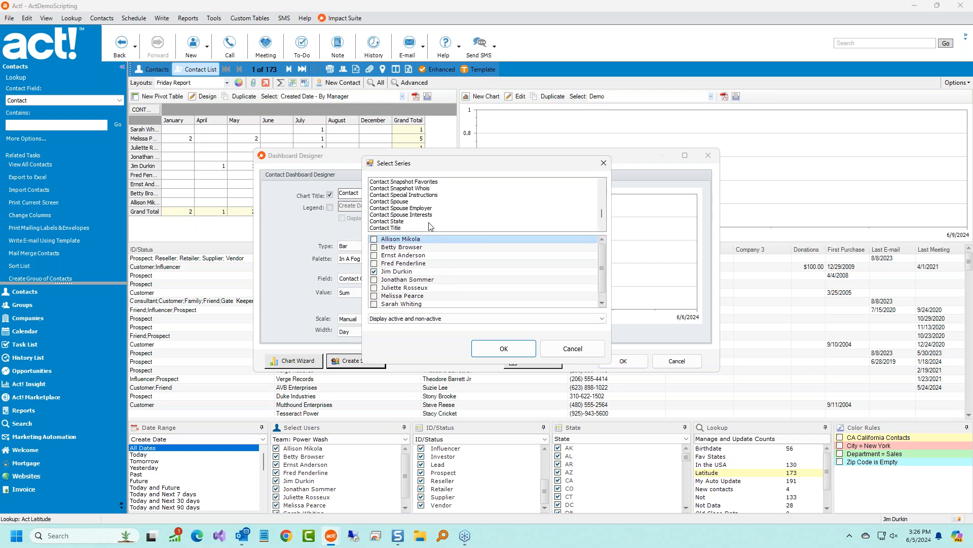
{"action": "scroll", "coordinate": [430, 226], "scroll_direction": "up", "scroll_amount": 3}
{"action": "scroll", "coordinate": [430, 225], "scroll_direction": "up", "scroll_amount": 5}
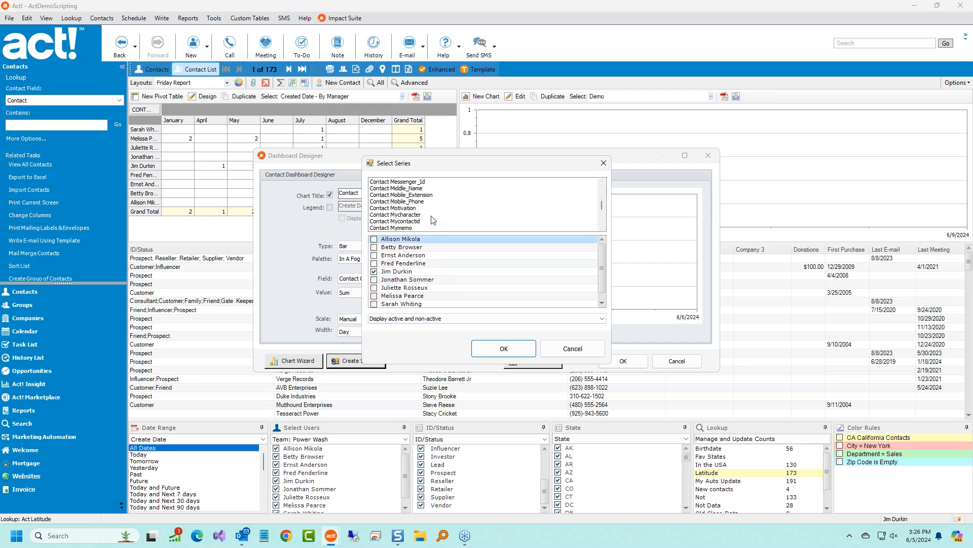
{"action": "left_click", "coordinate": [406, 209]}
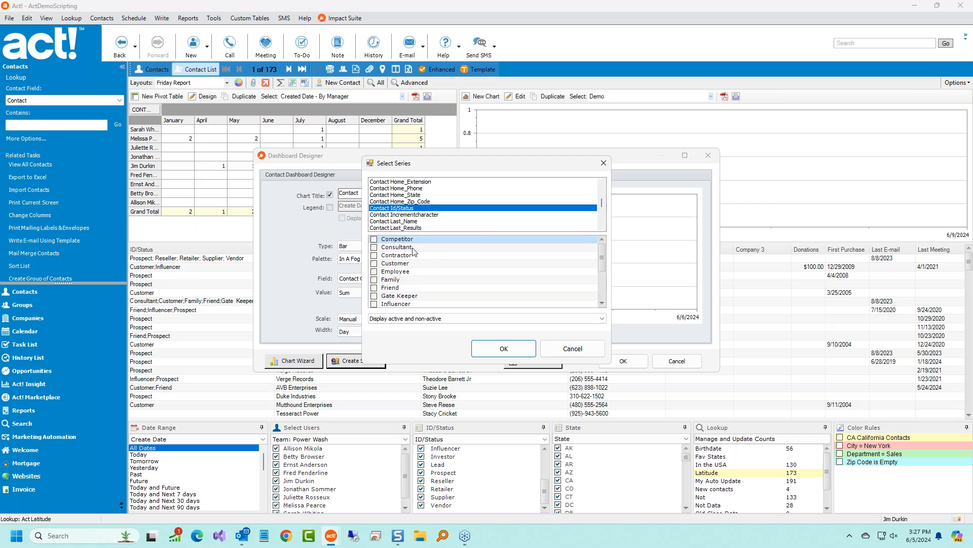
{"action": "scroll", "coordinate": [420, 296], "scroll_direction": "down", "scroll_amount": 3}
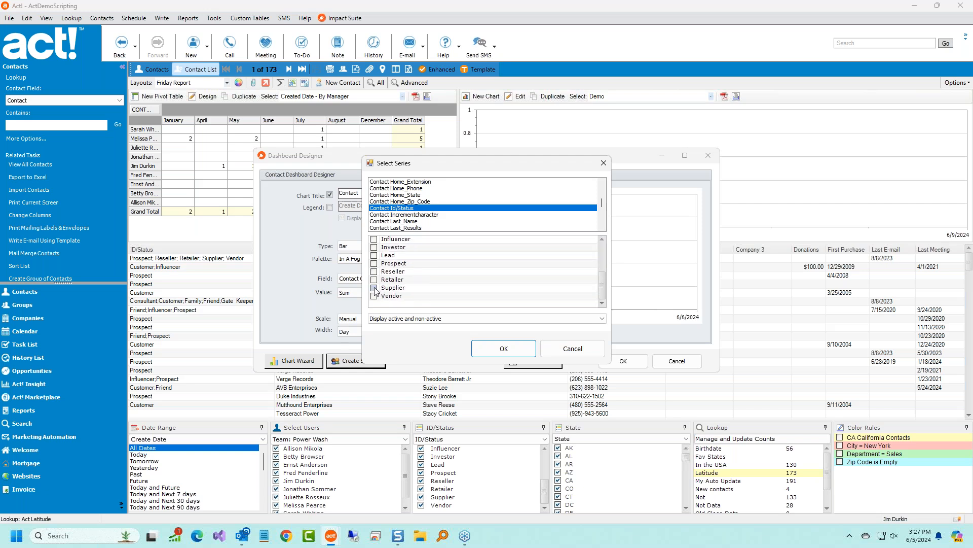
{"action": "left_click", "coordinate": [374, 264]}
{"action": "left_click", "coordinate": [375, 271]}
{"action": "left_click", "coordinate": [374, 280]}
{"action": "left_click", "coordinate": [375, 288]}
{"action": "left_click", "coordinate": [374, 296]}
{"action": "left_click", "coordinate": [504, 348]}
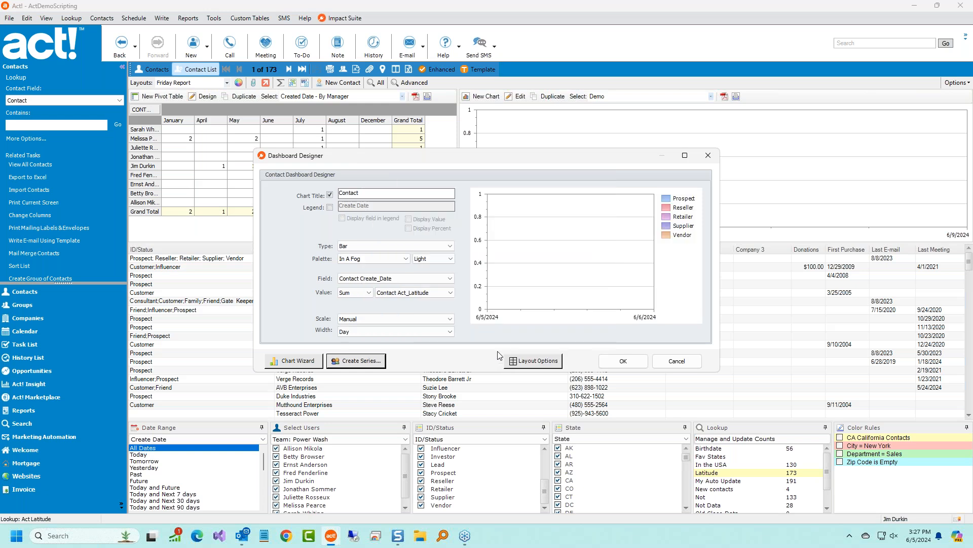
{"action": "left_click", "coordinate": [625, 361]}
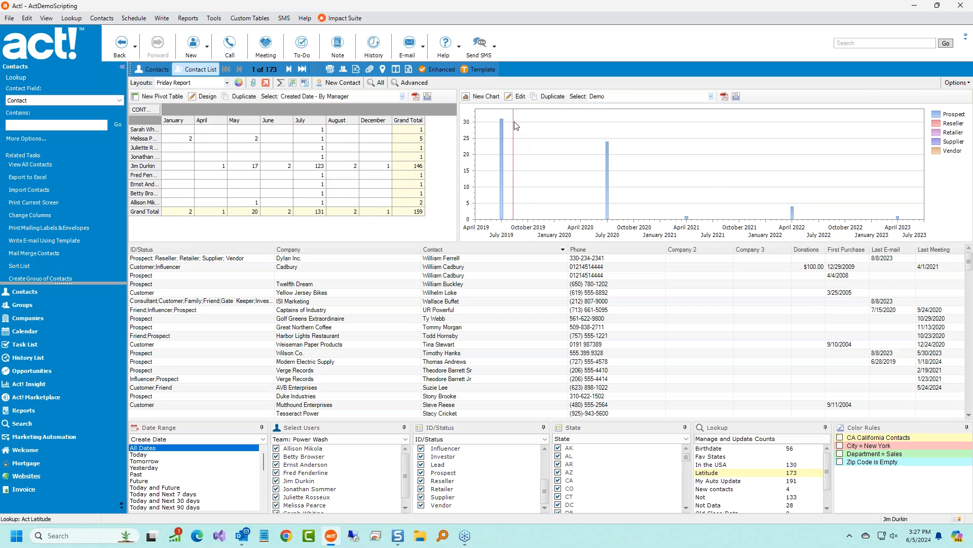
Set the Demo chart's time width to Quarter.
{"action": "left_click", "coordinate": [517, 96]}
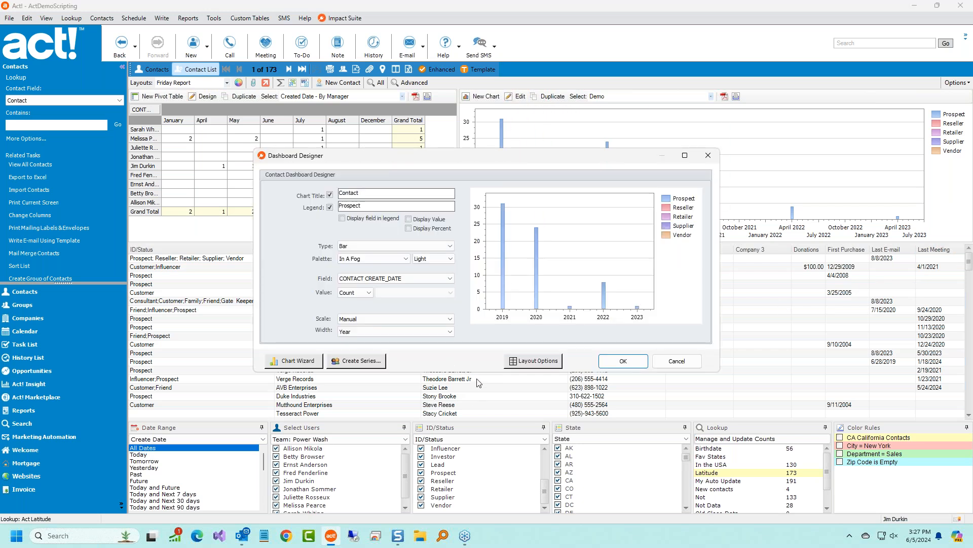
{"action": "left_click", "coordinate": [385, 333]}
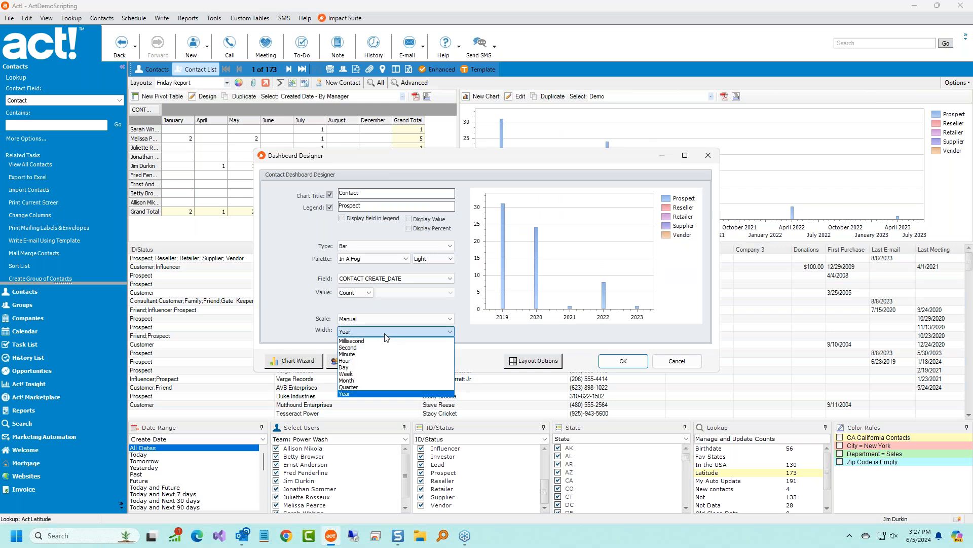
{"action": "left_click", "coordinate": [406, 387]}
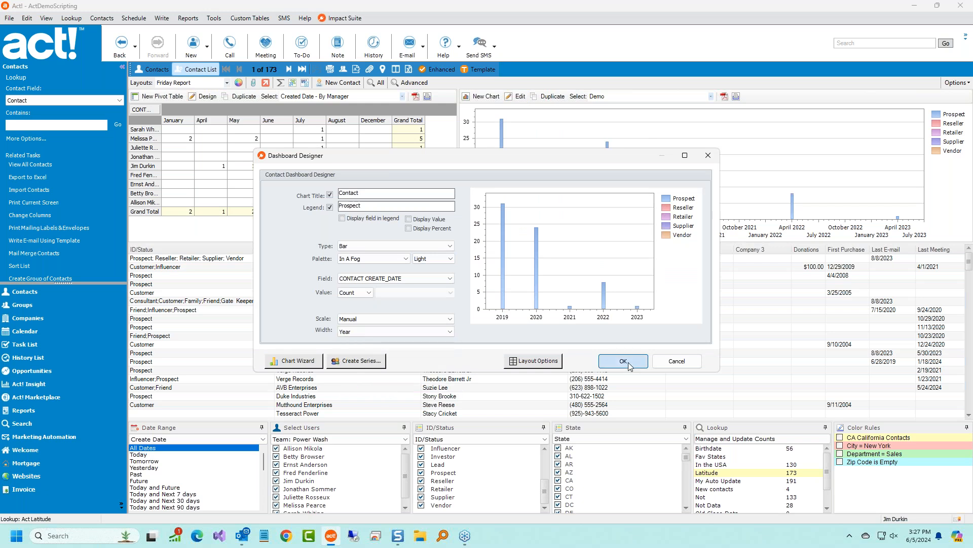
{"action": "left_click", "coordinate": [623, 361]}
{"action": "mouse_move", "coordinate": [610, 187]}
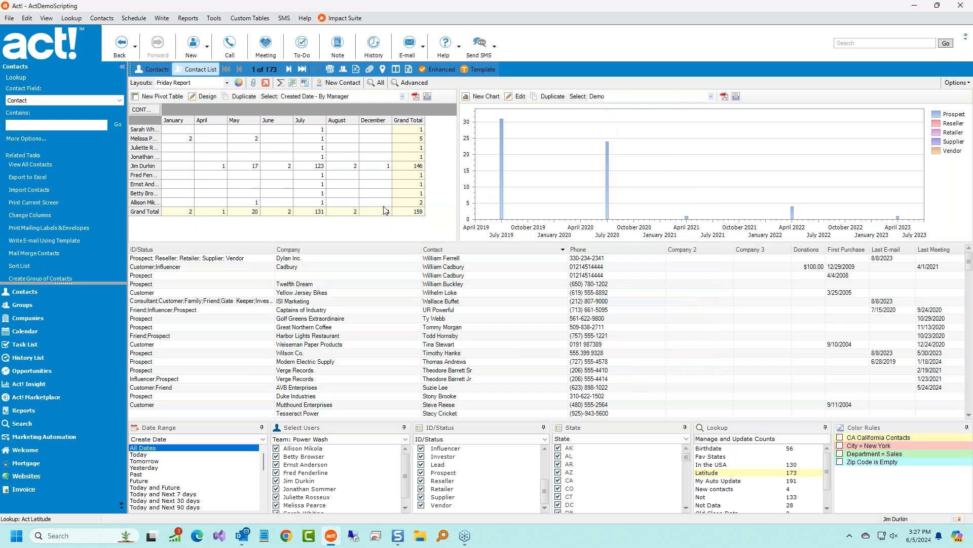
Show all contacts, then replace the list with the Birthdate lookup results.
{"action": "left_click", "coordinate": [480, 381]}
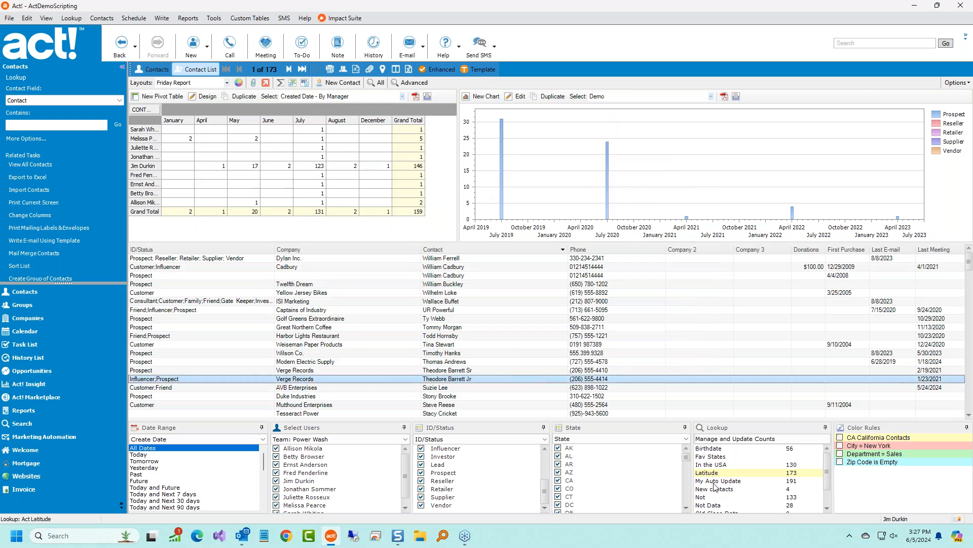
{"action": "left_click", "coordinate": [377, 82]}
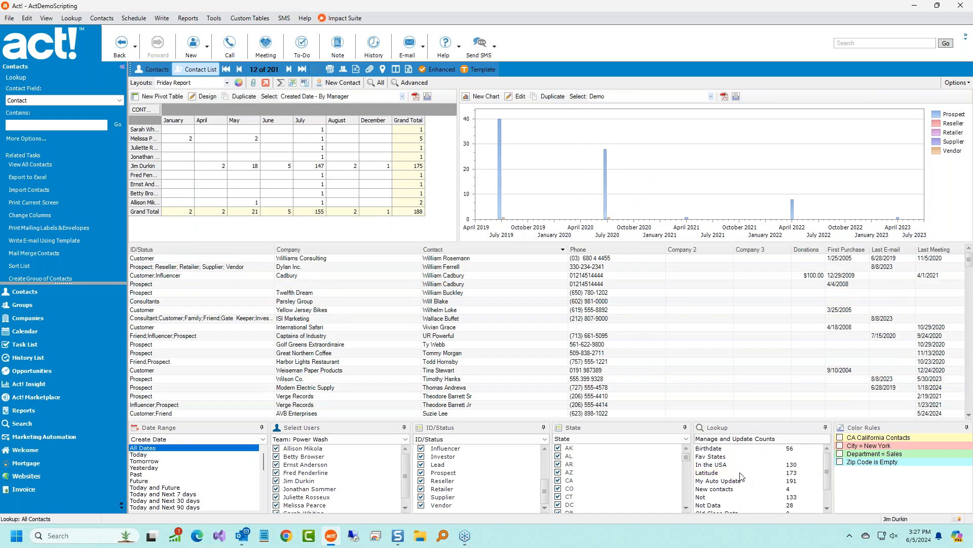
{"action": "left_click", "coordinate": [730, 449]}
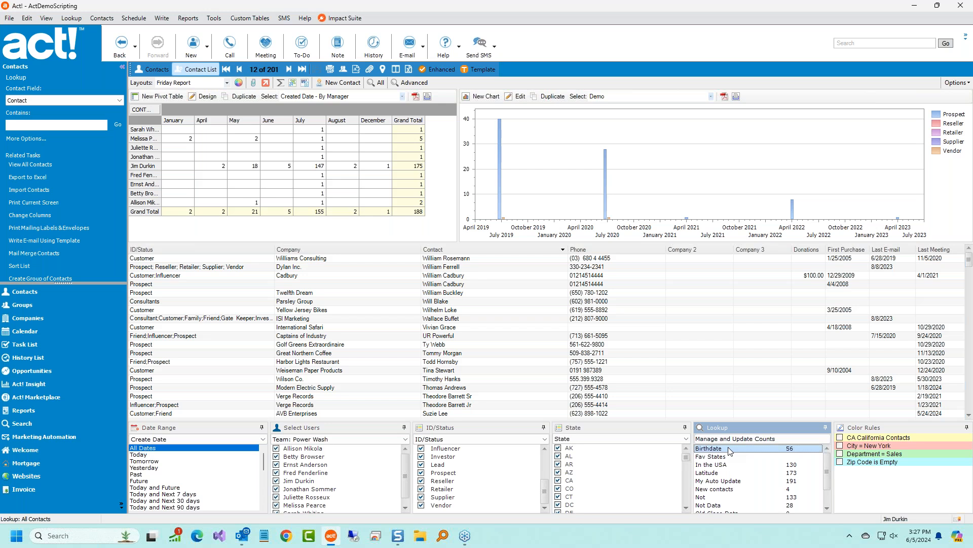
{"action": "double_click", "coordinate": [730, 449]}
{"action": "left_click", "coordinate": [470, 300]}
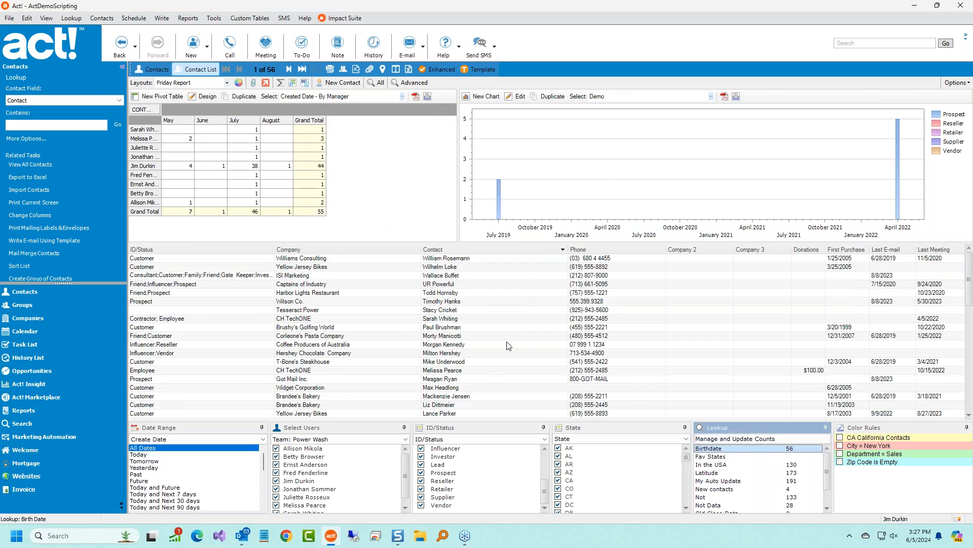
Replace the list with the Outside the USA lookup's 71 contacts.
{"action": "scroll", "coordinate": [509, 346], "scroll_direction": "down", "scroll_amount": 1}
{"action": "scroll", "coordinate": [745, 462], "scroll_direction": "down", "scroll_amount": 1}
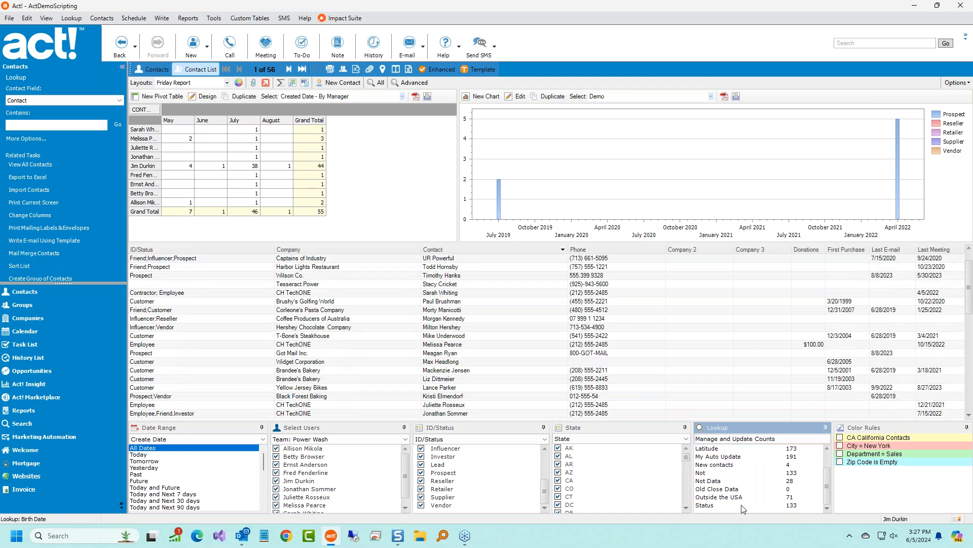
{"action": "double_click", "coordinate": [744, 497]}
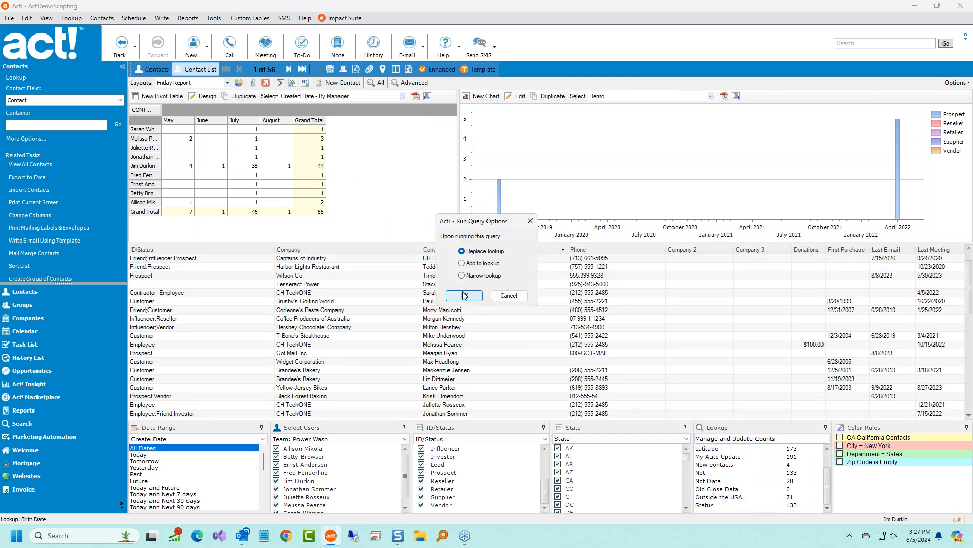
{"action": "left_click", "coordinate": [464, 295]}
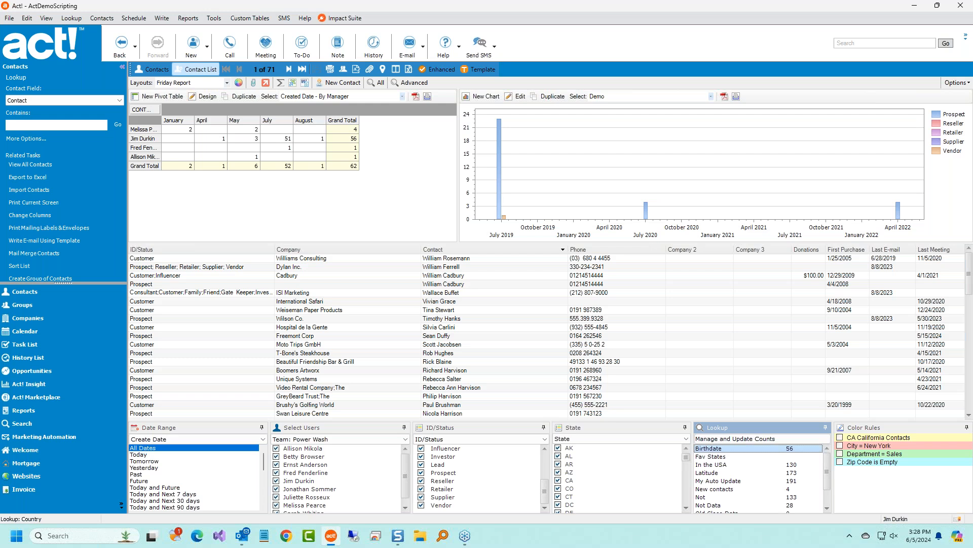
Turn on all four colour rules, hide the pivot table and chart, then open the Mortgage list.
{"action": "right_click", "coordinate": [899, 465]}
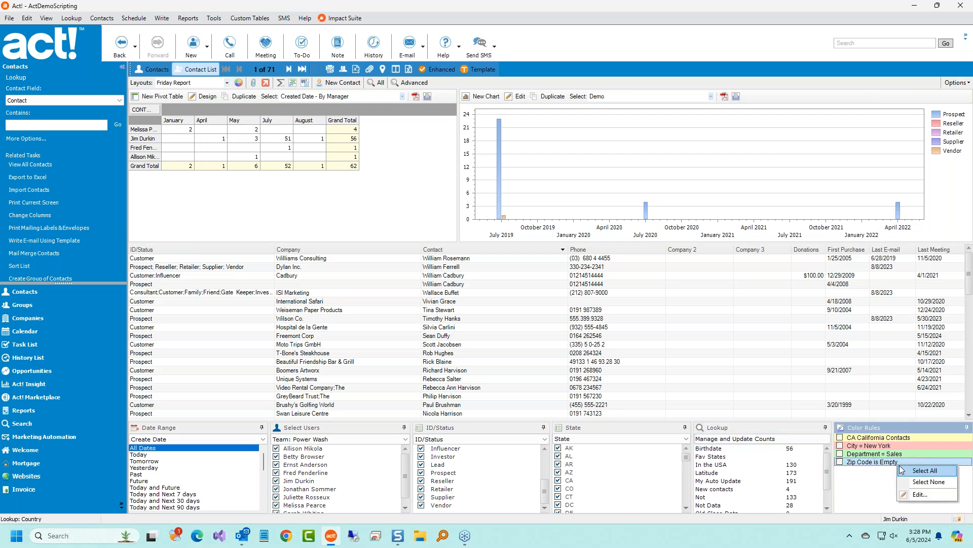
{"action": "left_click", "coordinate": [915, 471]}
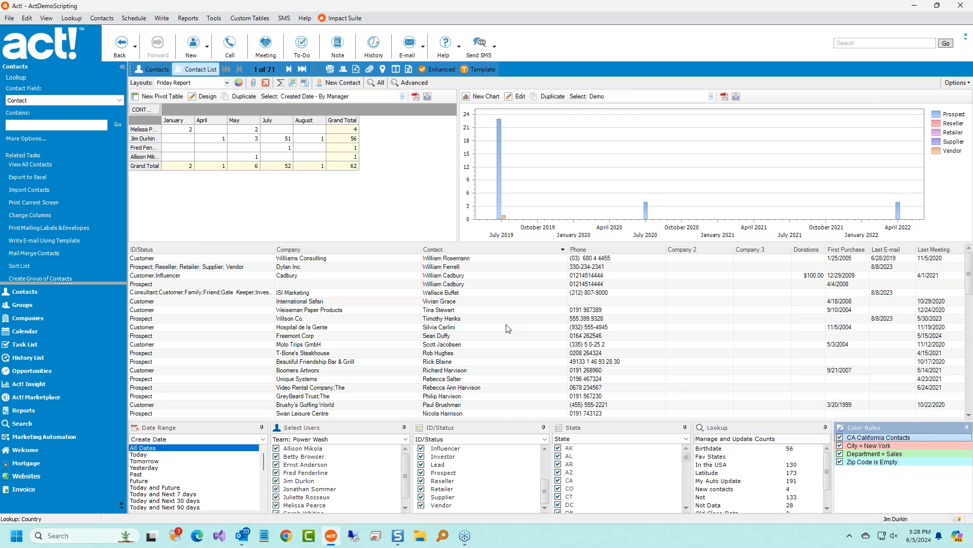
{"action": "left_click", "coordinate": [957, 82]}
{"action": "left_click", "coordinate": [931, 159]}
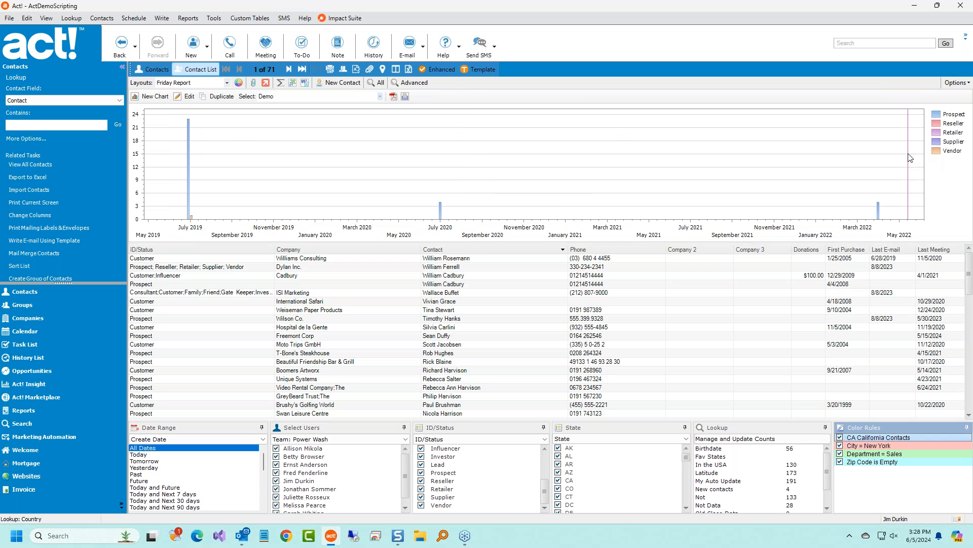
{"action": "left_click", "coordinate": [957, 83]}
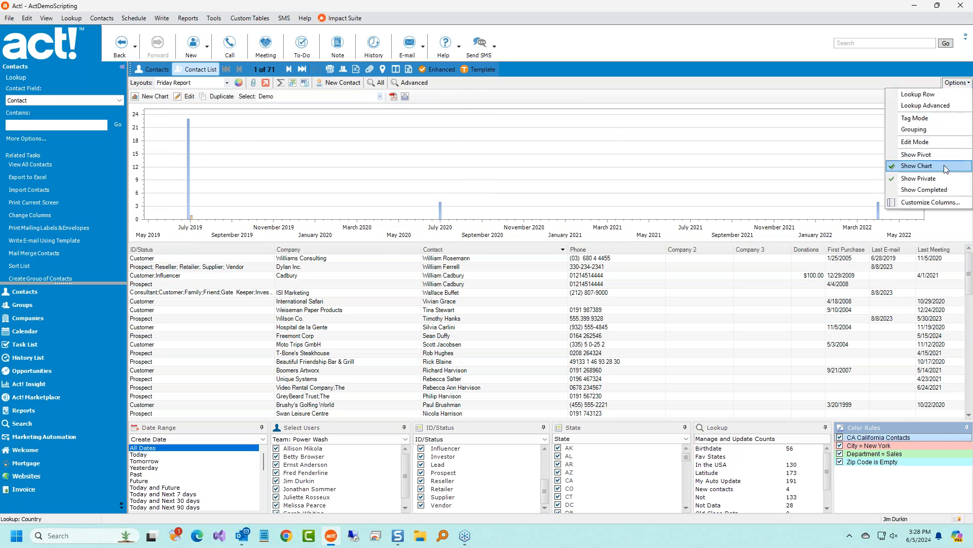
{"action": "left_click", "coordinate": [931, 165]}
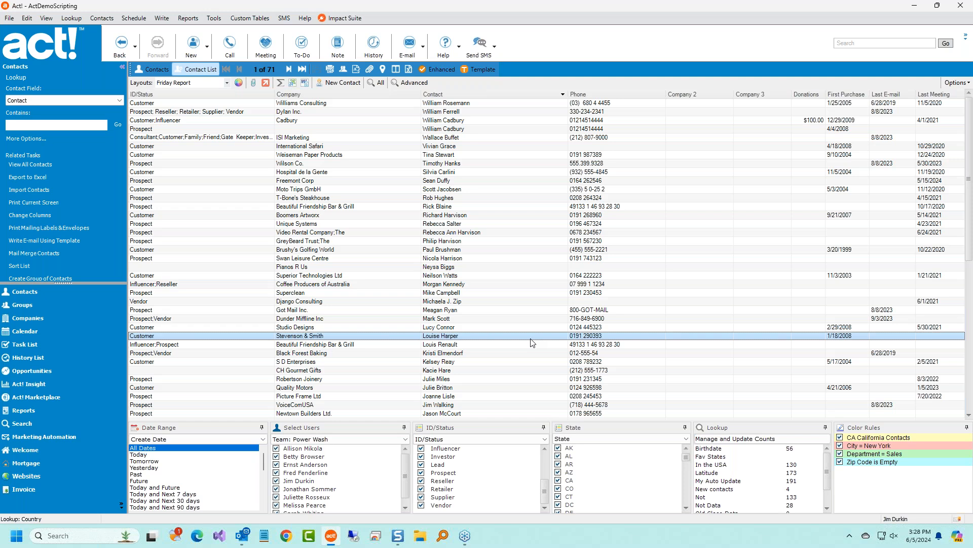
{"action": "left_click", "coordinate": [440, 216]}
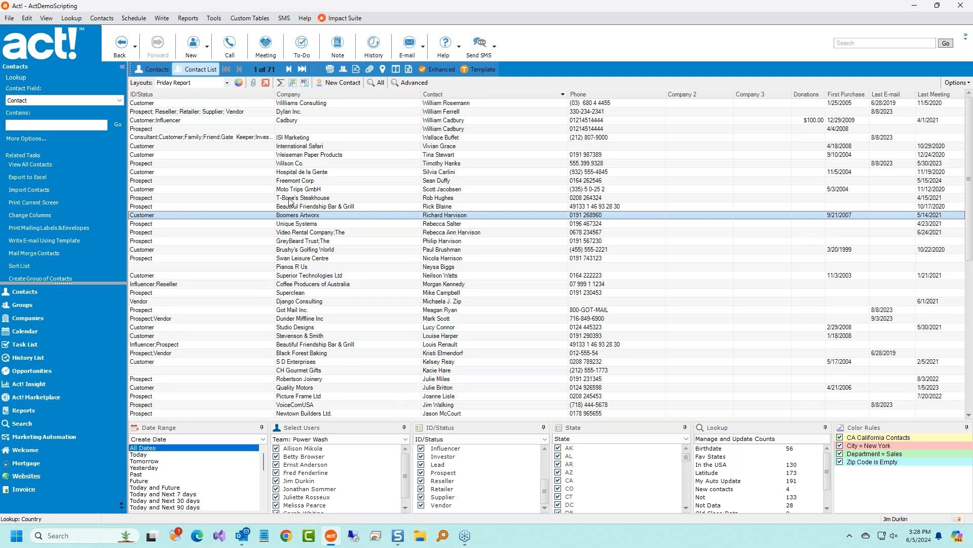
{"action": "left_click", "coordinate": [45, 463]}
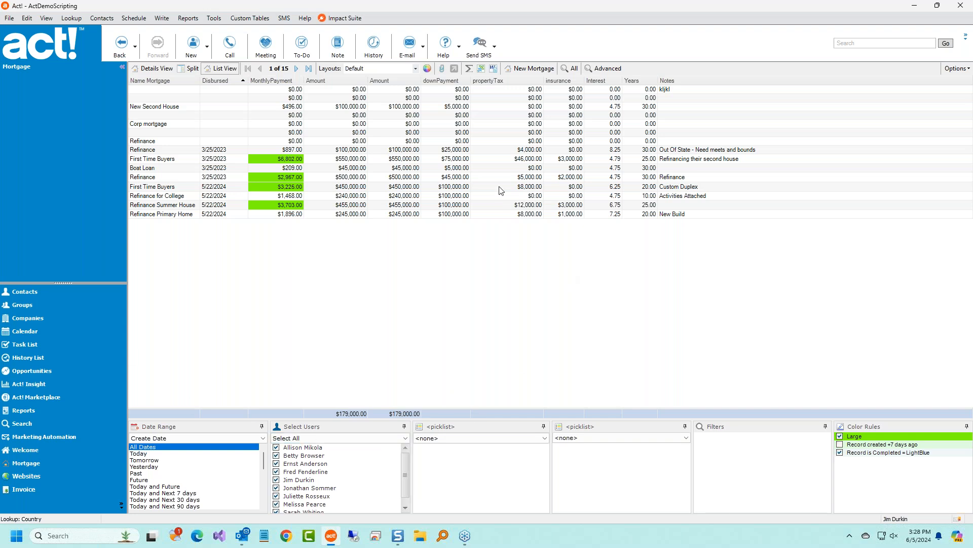
Filter mortgages by Disbursed date (today and later, then last 7 days), then by Create Date.
{"action": "left_click", "coordinate": [172, 437]}
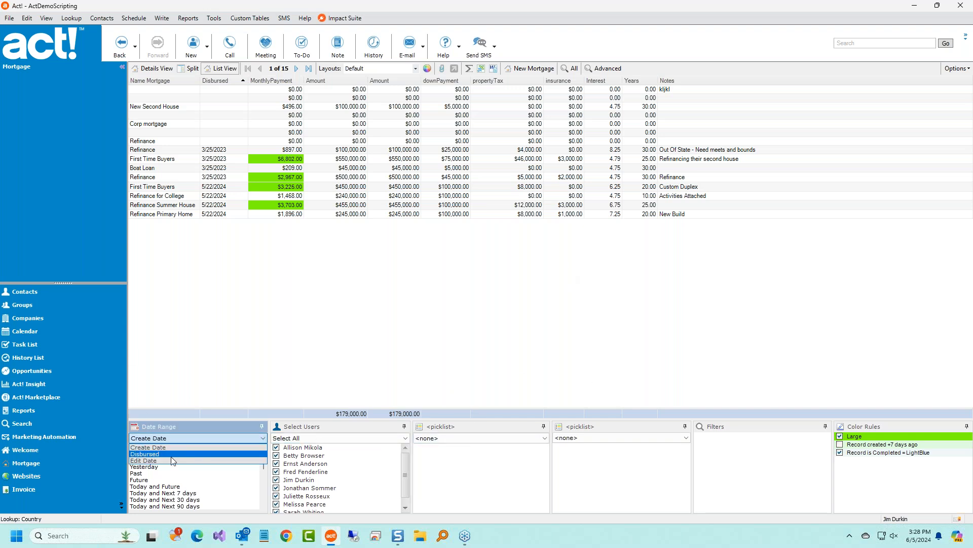
{"action": "left_click", "coordinate": [172, 455]}
{"action": "left_click", "coordinate": [172, 486]}
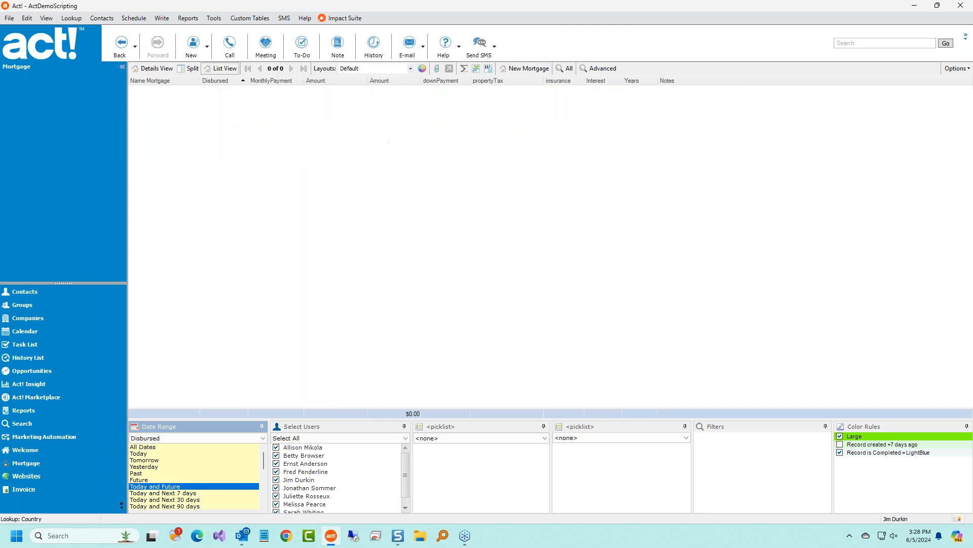
{"action": "scroll", "coordinate": [224, 501], "scroll_direction": "down", "scroll_amount": 3}
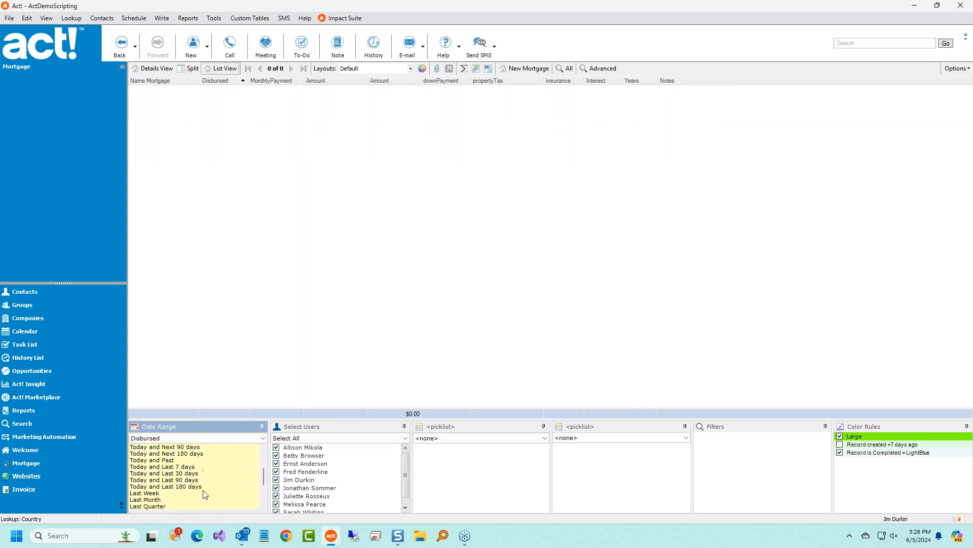
{"action": "left_click", "coordinate": [191, 468]}
{"action": "left_click", "coordinate": [191, 437]}
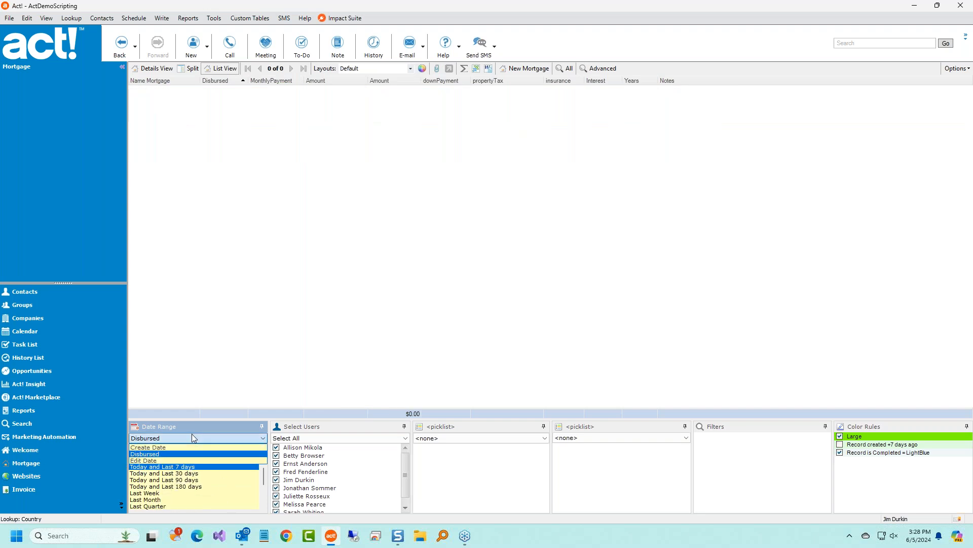
{"action": "left_click", "coordinate": [185, 447]}
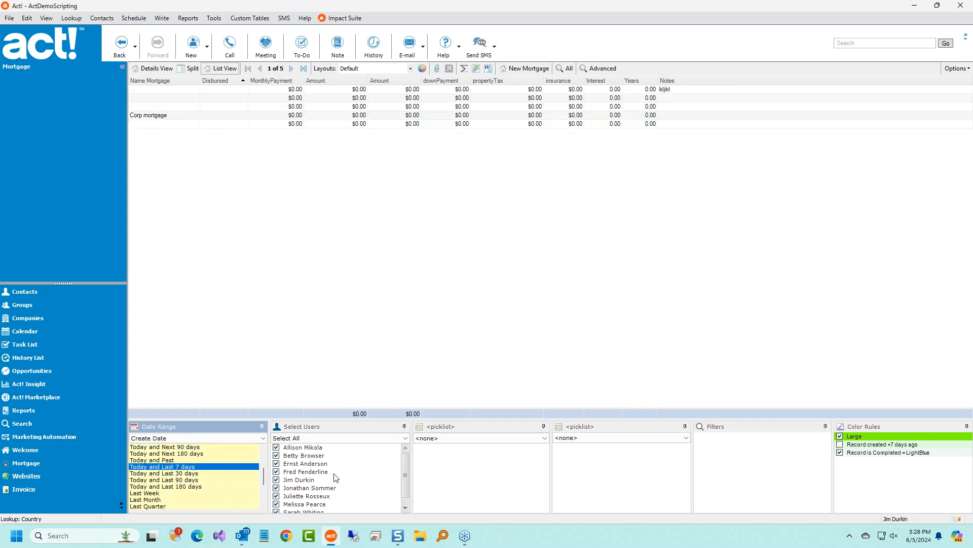
Set the first picklist filter to DD with All Dates, then return to Contacts.
{"action": "left_click", "coordinate": [475, 438]}
{"action": "left_click", "coordinate": [462, 454]}
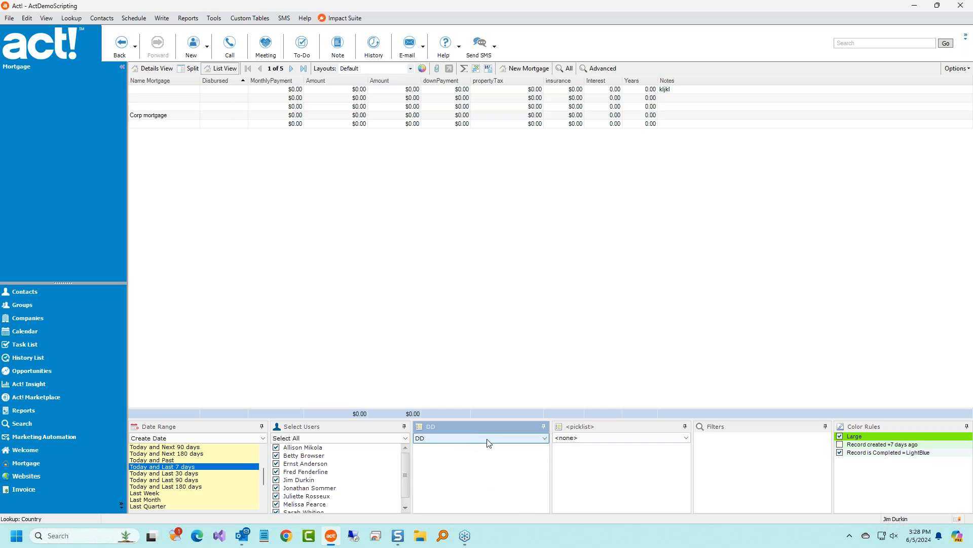
{"action": "scroll", "coordinate": [261, 478], "scroll_direction": "up", "scroll_amount": 3}
{"action": "left_click", "coordinate": [177, 449]}
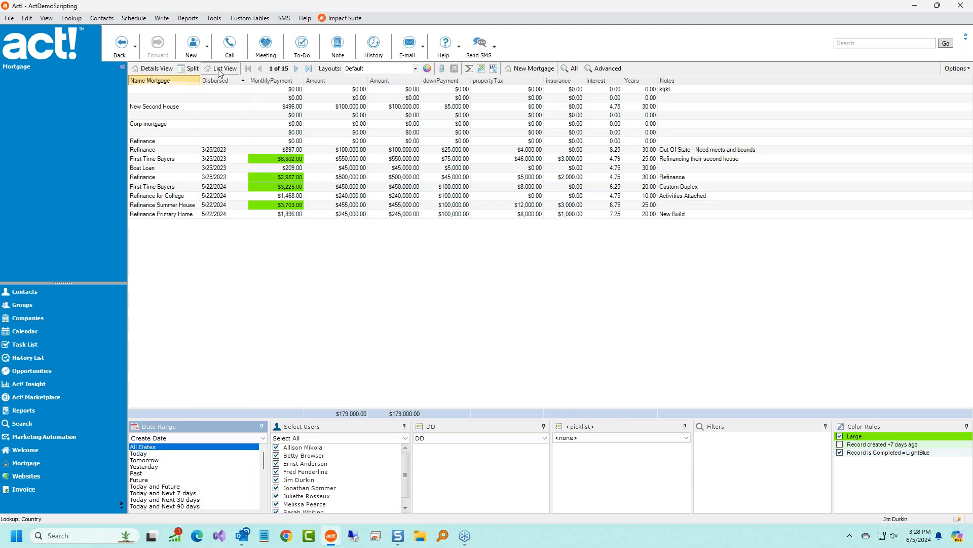
{"action": "left_click", "coordinate": [24, 291]}
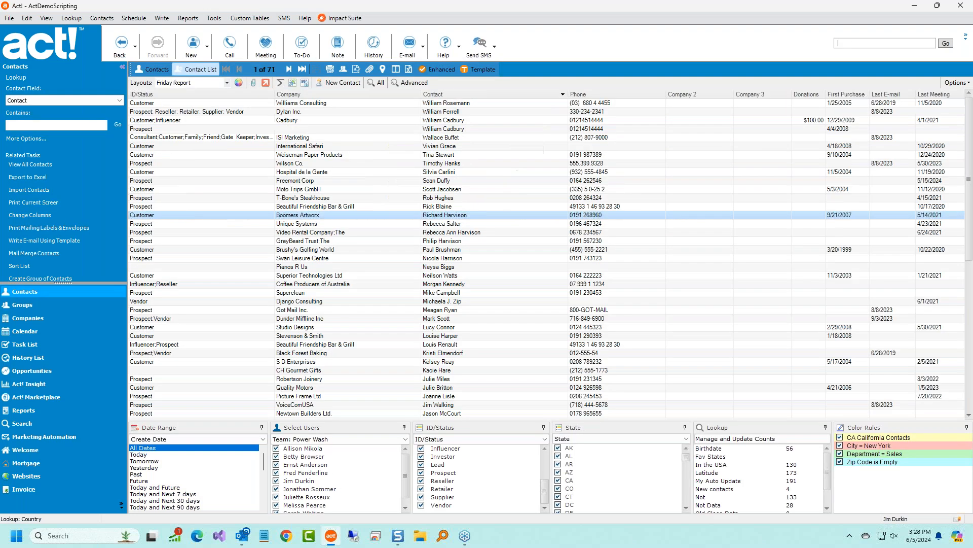